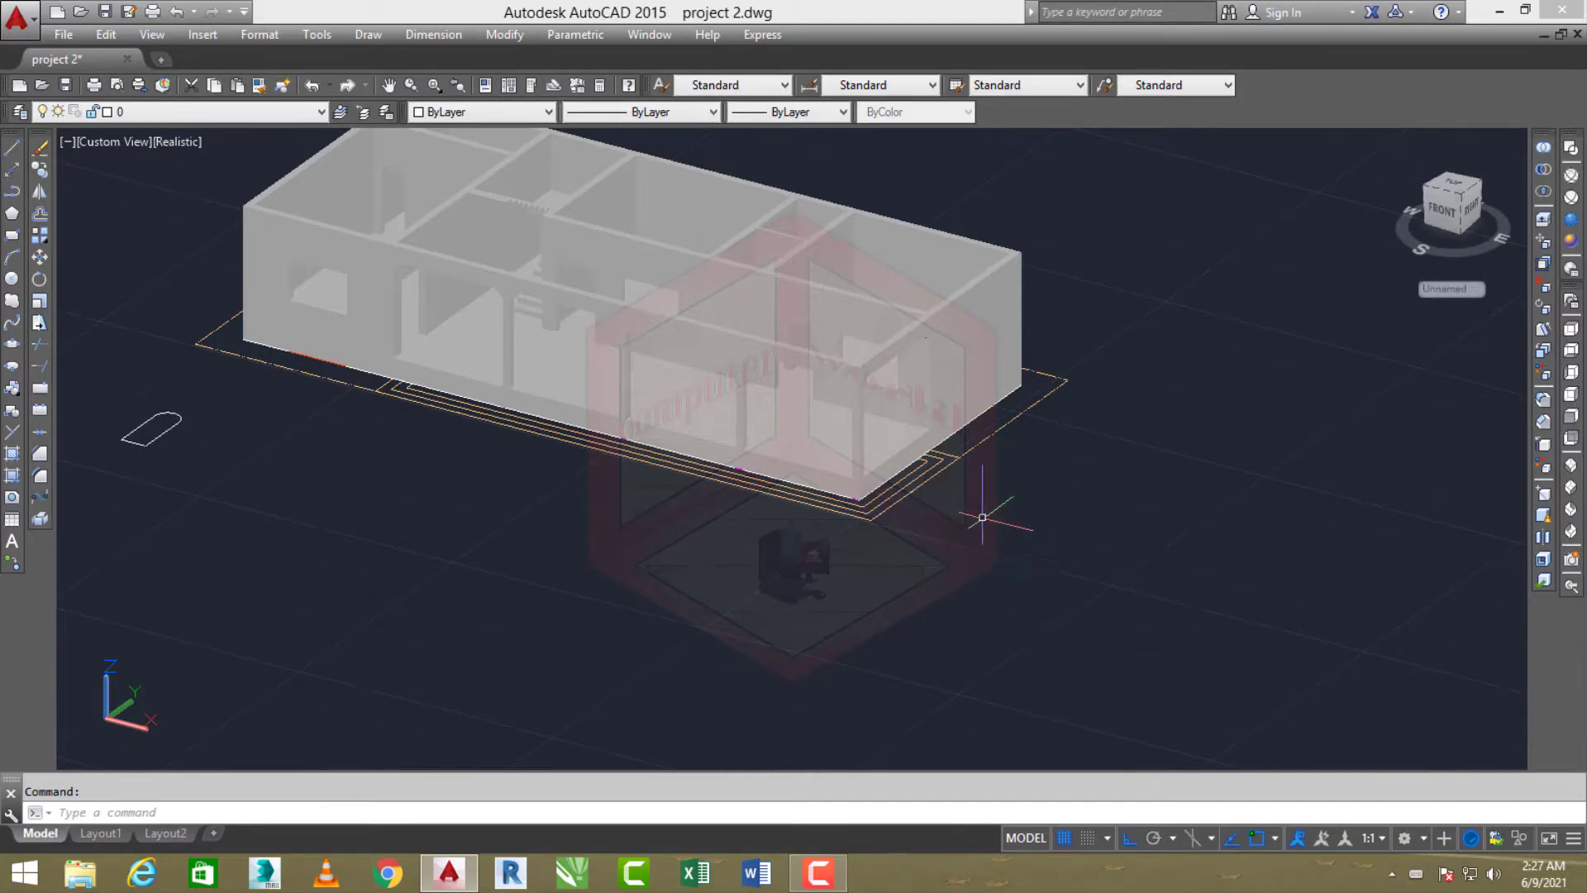
Examine the 3D house model and the neighbouring floor plans beside it
middle_click_drag(982, 518, 844, 393)
scroll(903, 450, "down", 3)
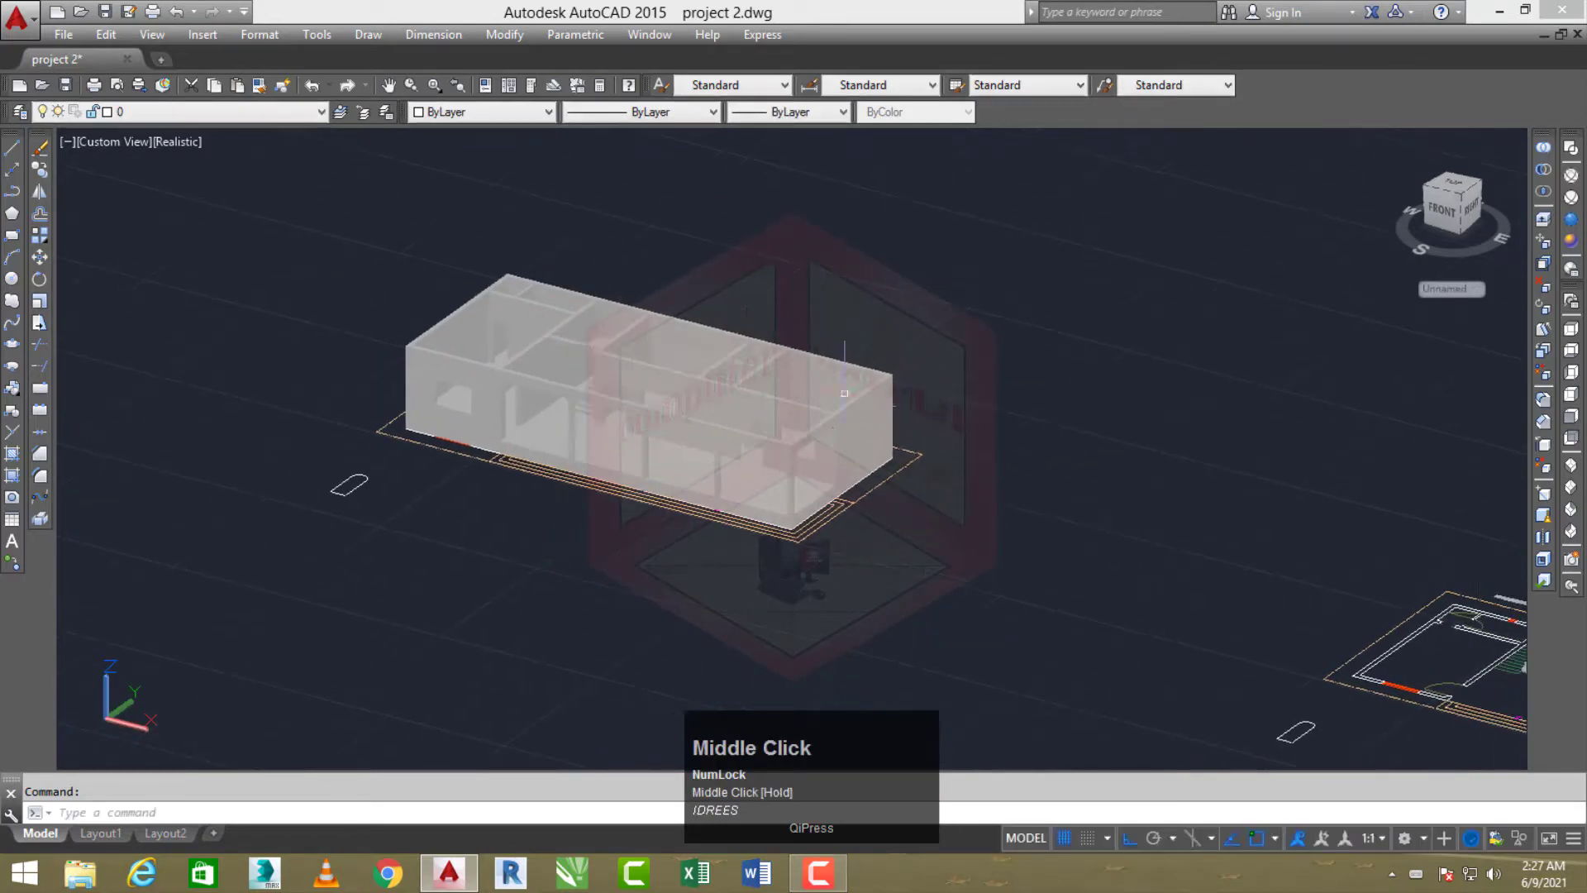
middle_click(949, 418)
middle_click(950, 418)
scroll(968, 502, "up", 2)
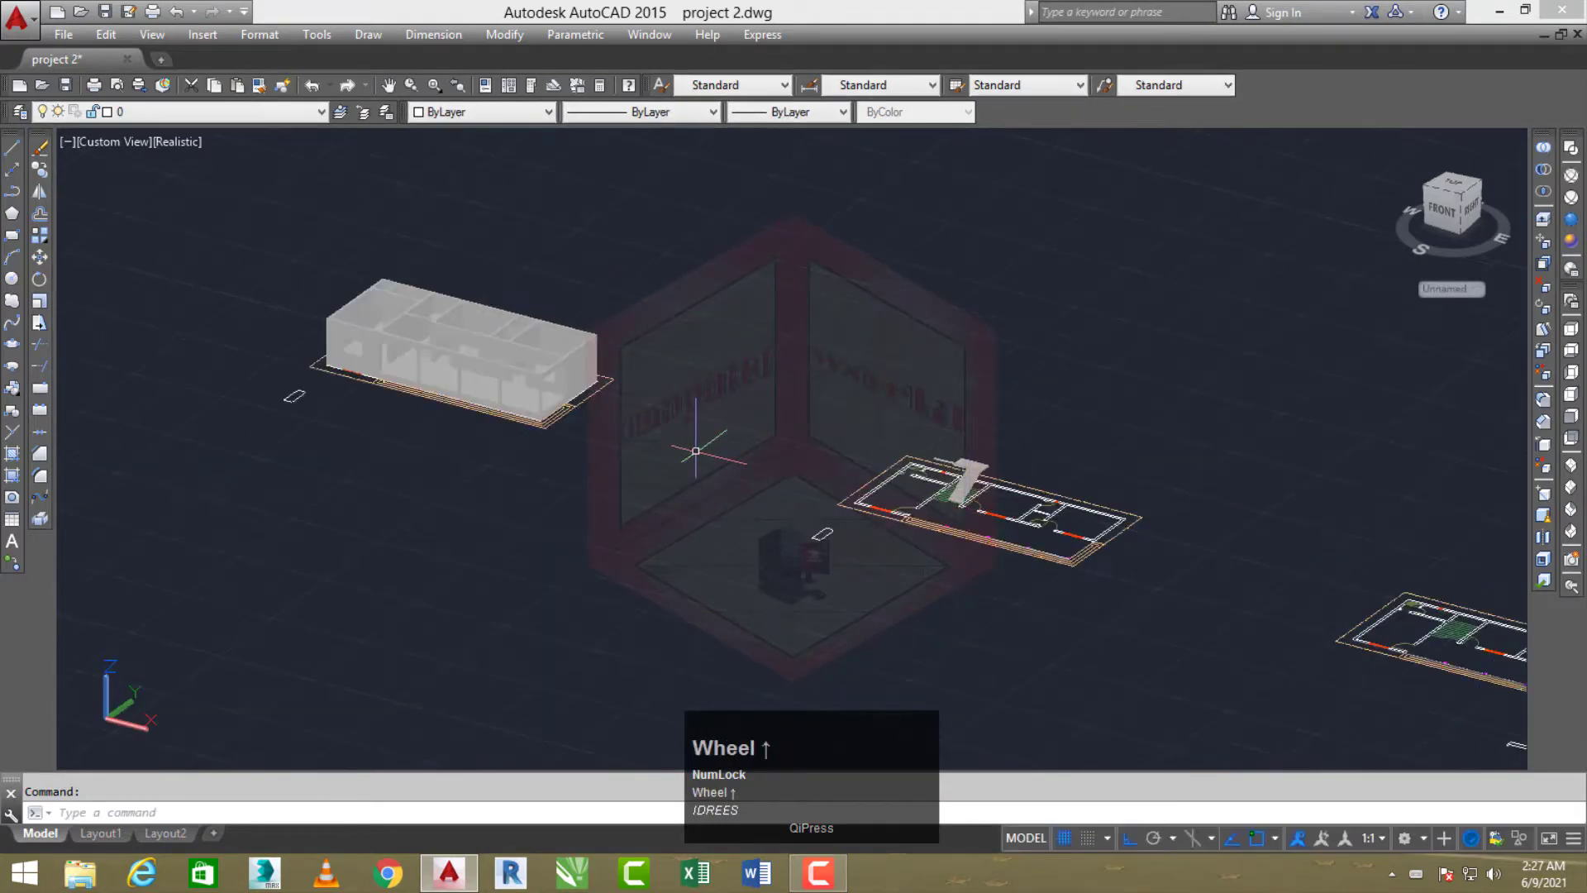
middle_click_drag(696, 451, 538, 380)
scroll(553, 341, "up", 2)
scroll(624, 397, "up", 4)
scroll(341, 370, "up", 2)
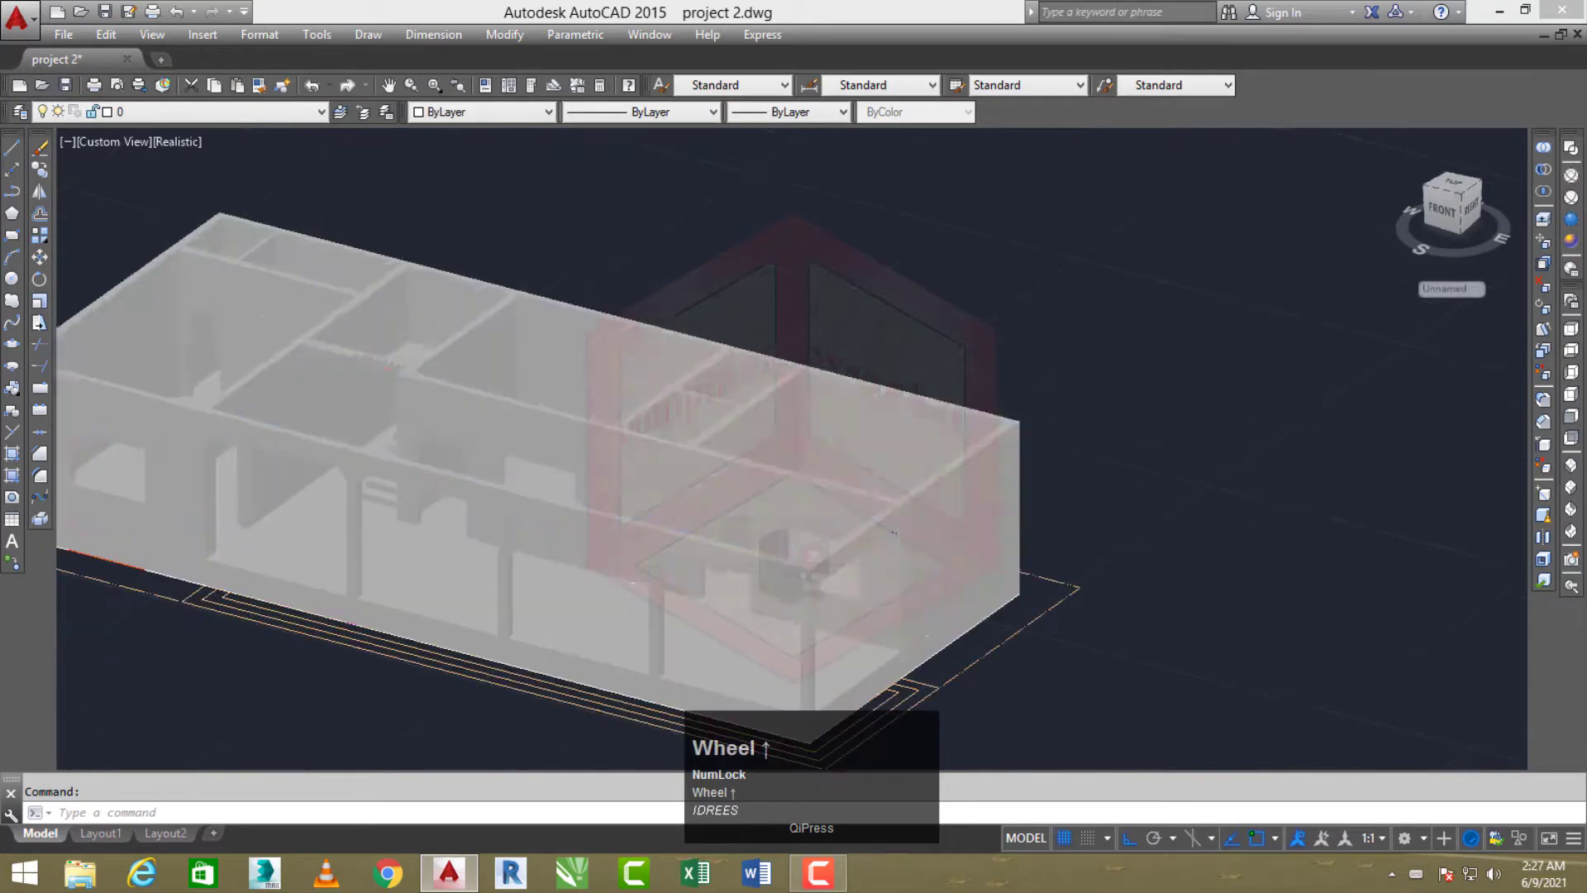
scroll(340, 370, "down", 6)
middle_click_drag(796, 476, 726, 460)
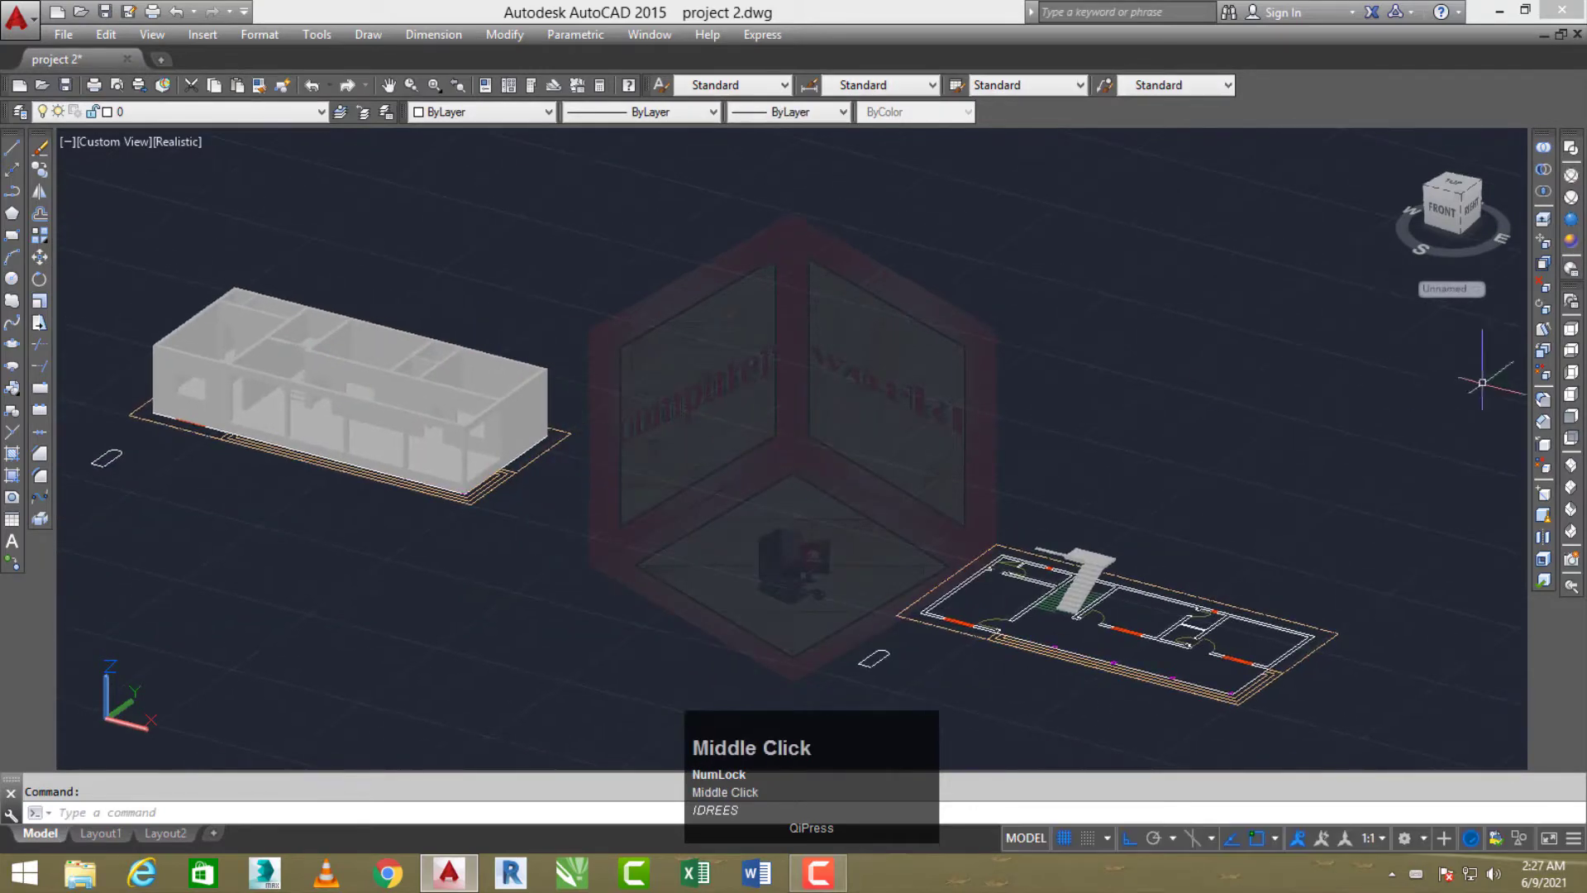
Switch the drawing to the top view with the 2D Wireframe visual style
left_click(1564, 330)
left_click(771, 479)
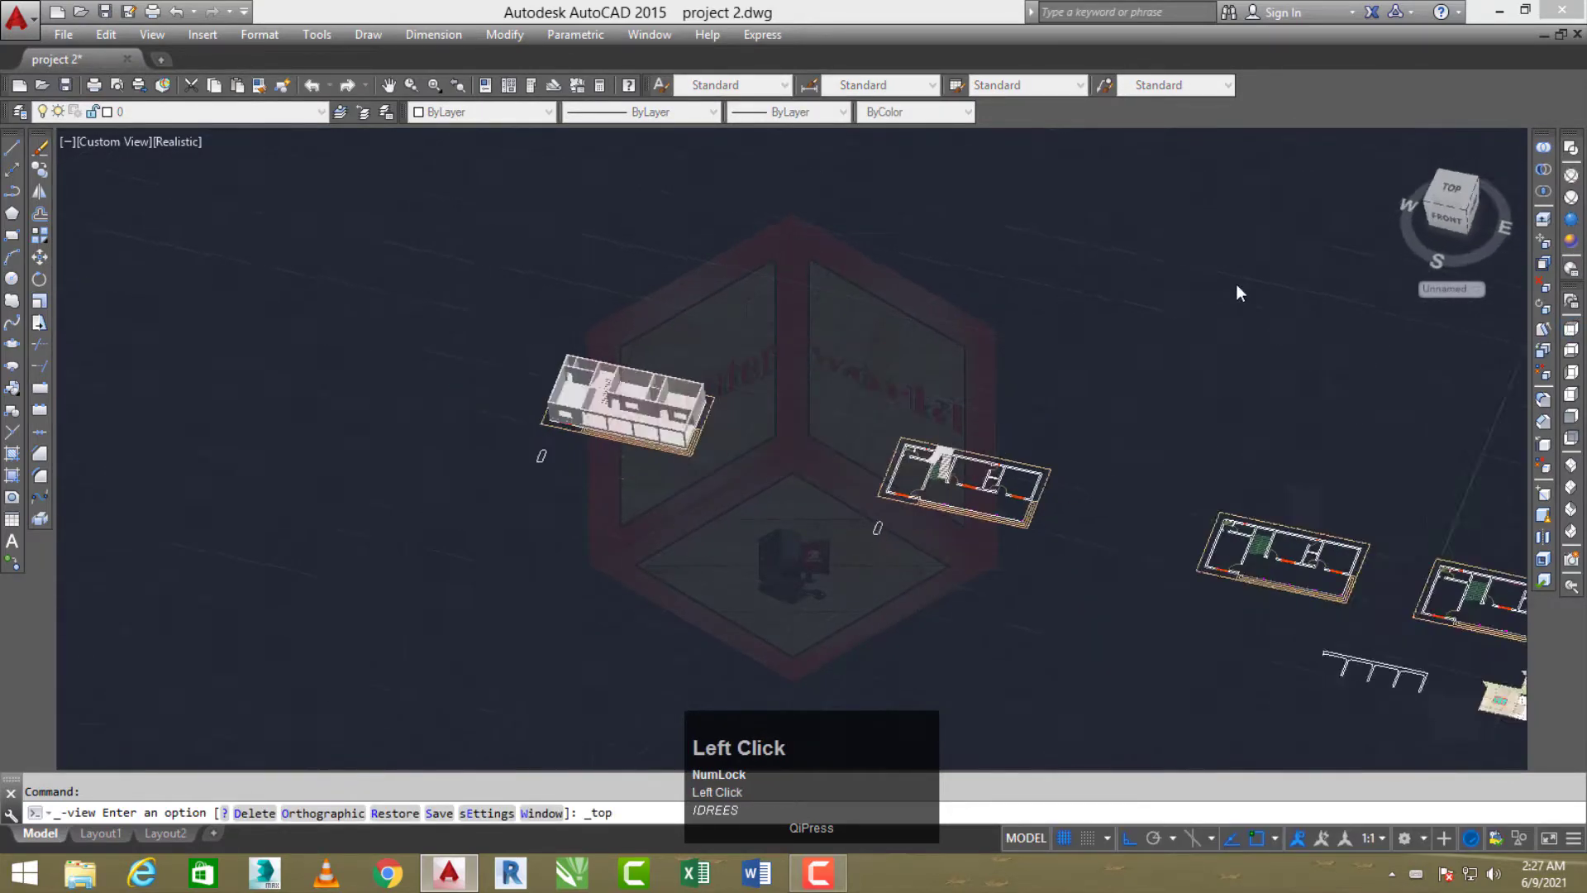
left_click(1571, 148)
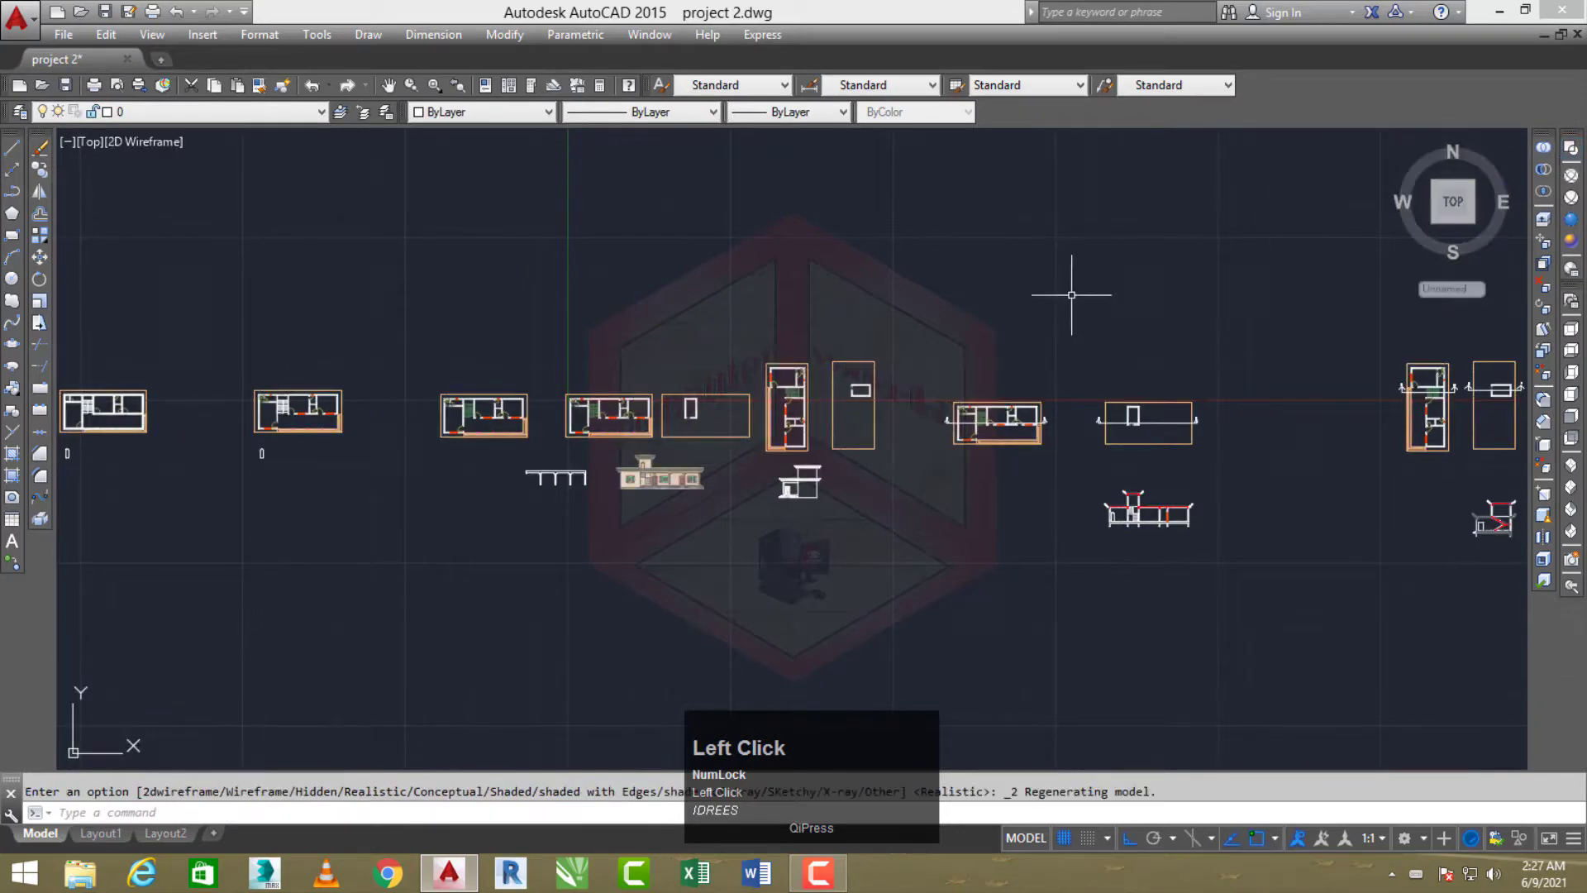
Draw a rectangle over the floor plan from the upper-left outer wall corner to the lower-right veranda corner
scroll(538, 344, "up", 5)
middle_click_drag(538, 344, 691, 416)
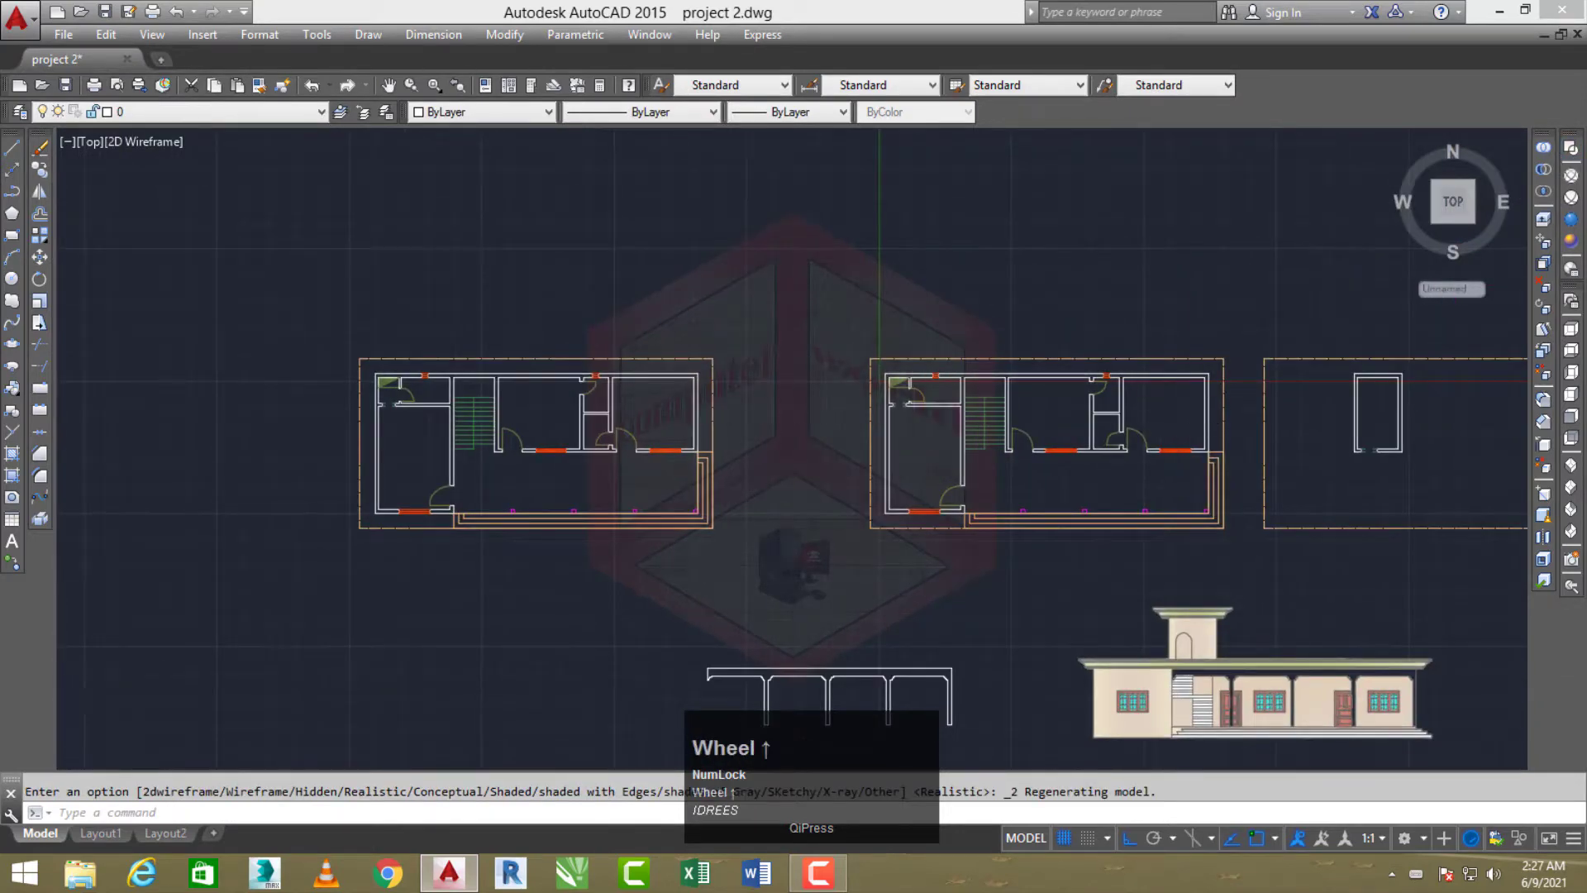
scroll(1160, 432, "up", 3)
middle_click_drag(1159, 433, 1087, 397)
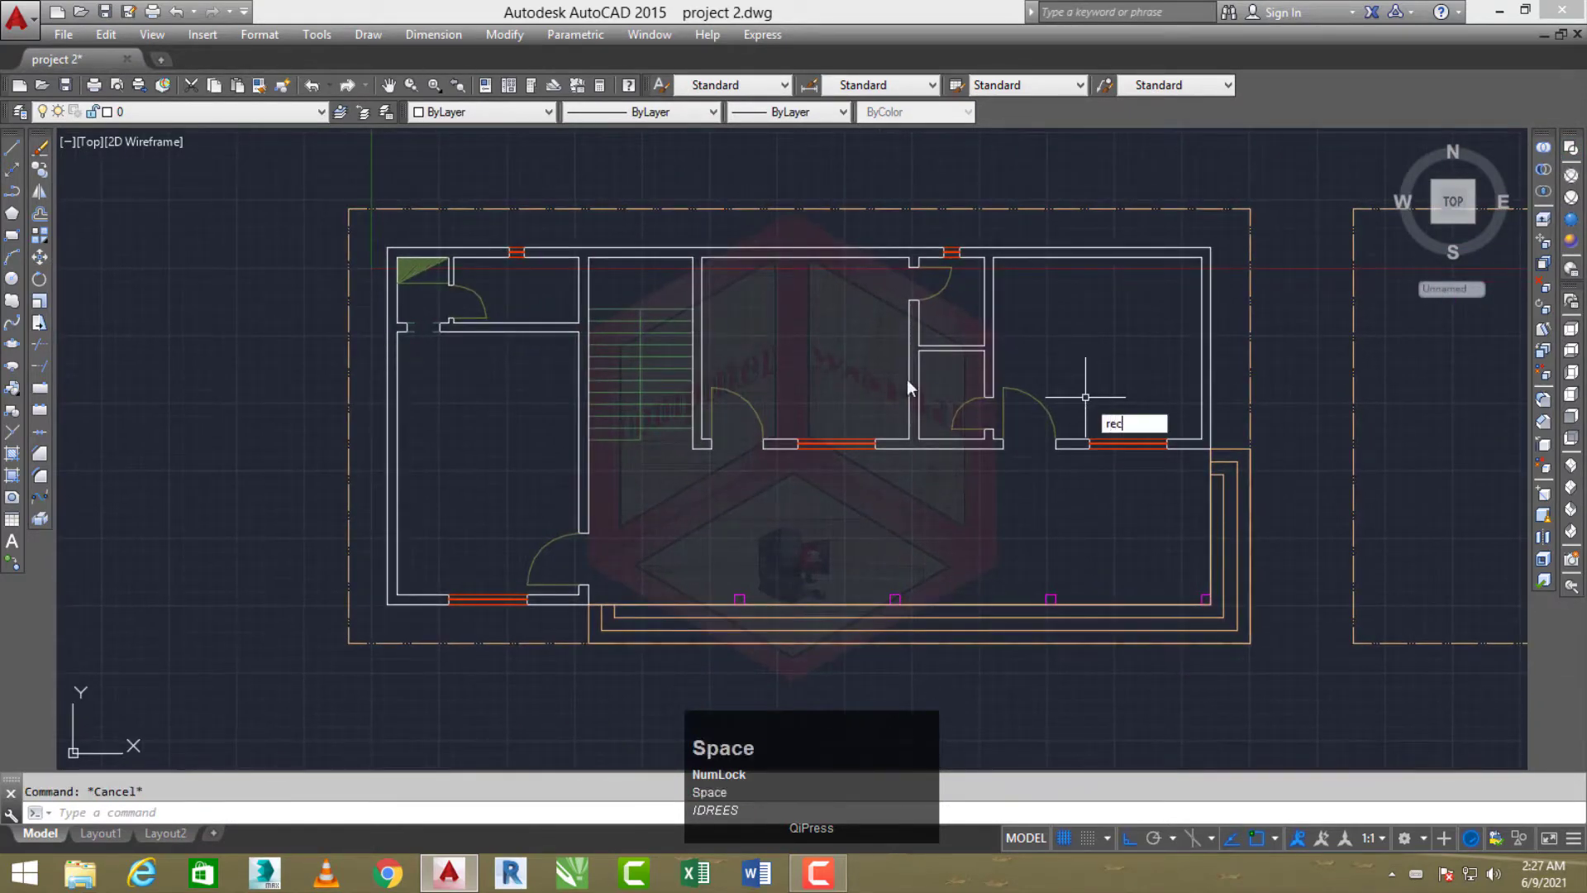
key("space")
scroll(396, 248, "up", 2)
left_click(372, 245)
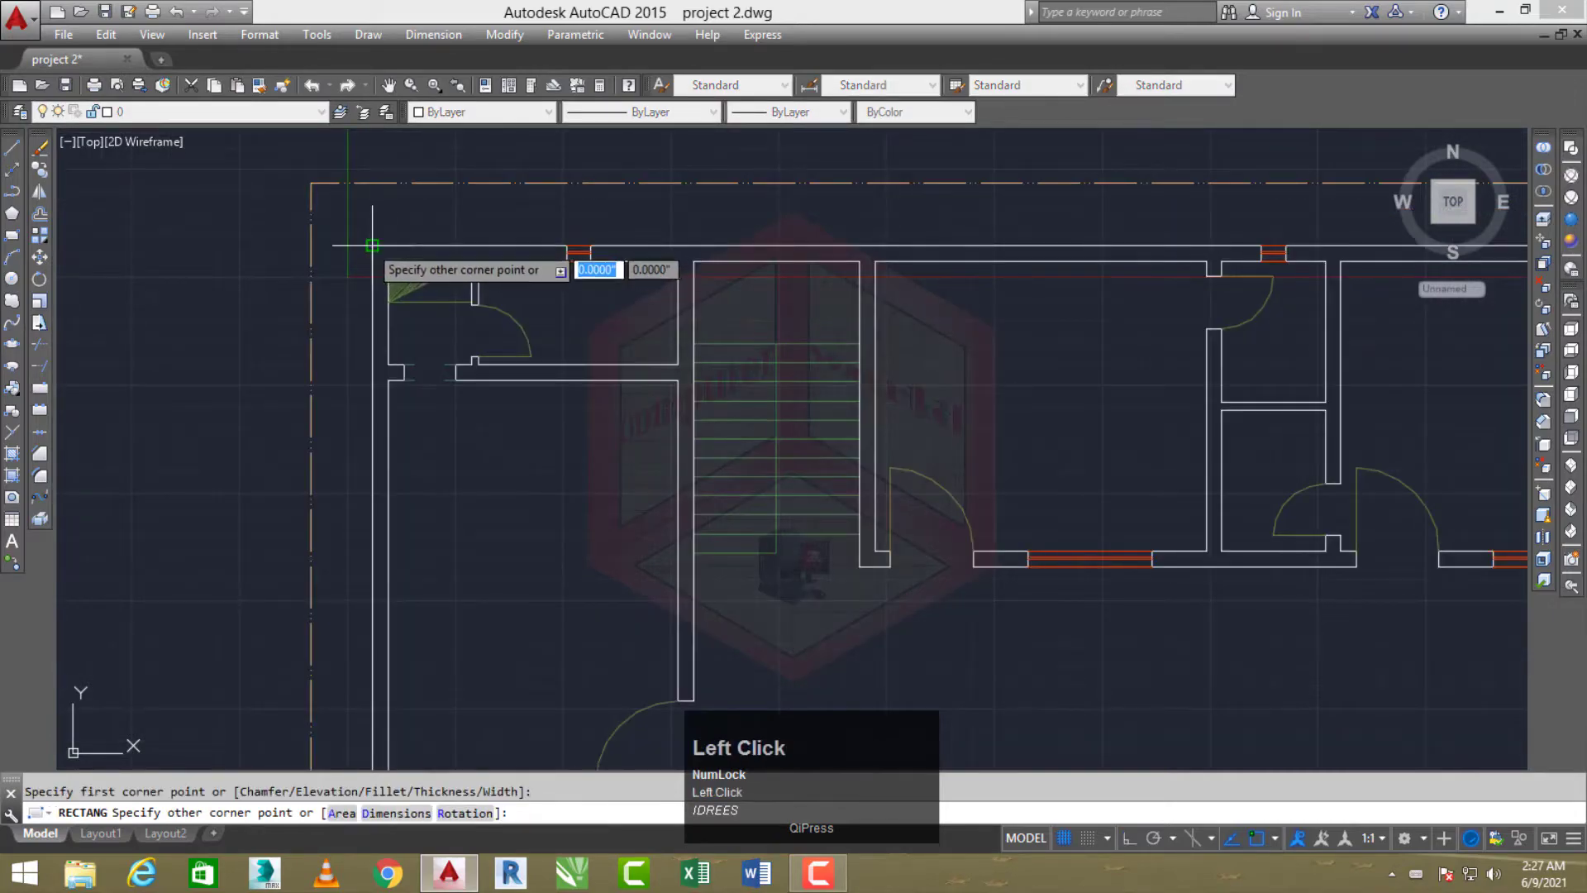
scroll(889, 446, "down", 3)
scroll(868, 463, "up", 6)
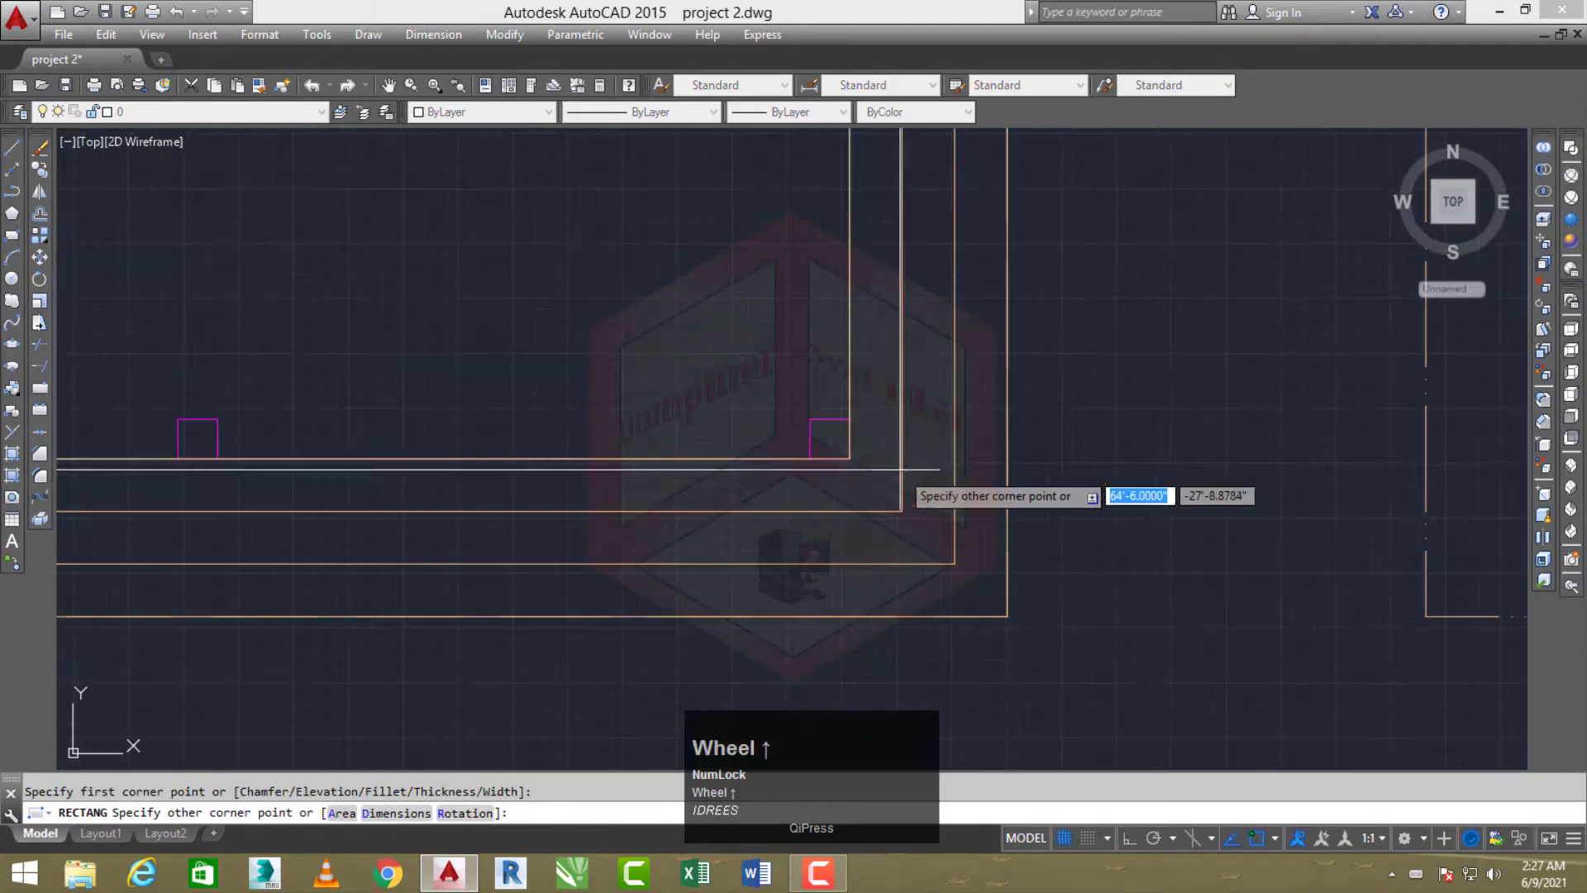
left_click(848, 458)
scroll(835, 446, "down", 5)
Draw a second rectangle around the stairwell, from its lower-left corner to its opposite upper-right corner
middle_click_drag(823, 433, 724, 397)
scroll(595, 359, "up", 3)
key("space")
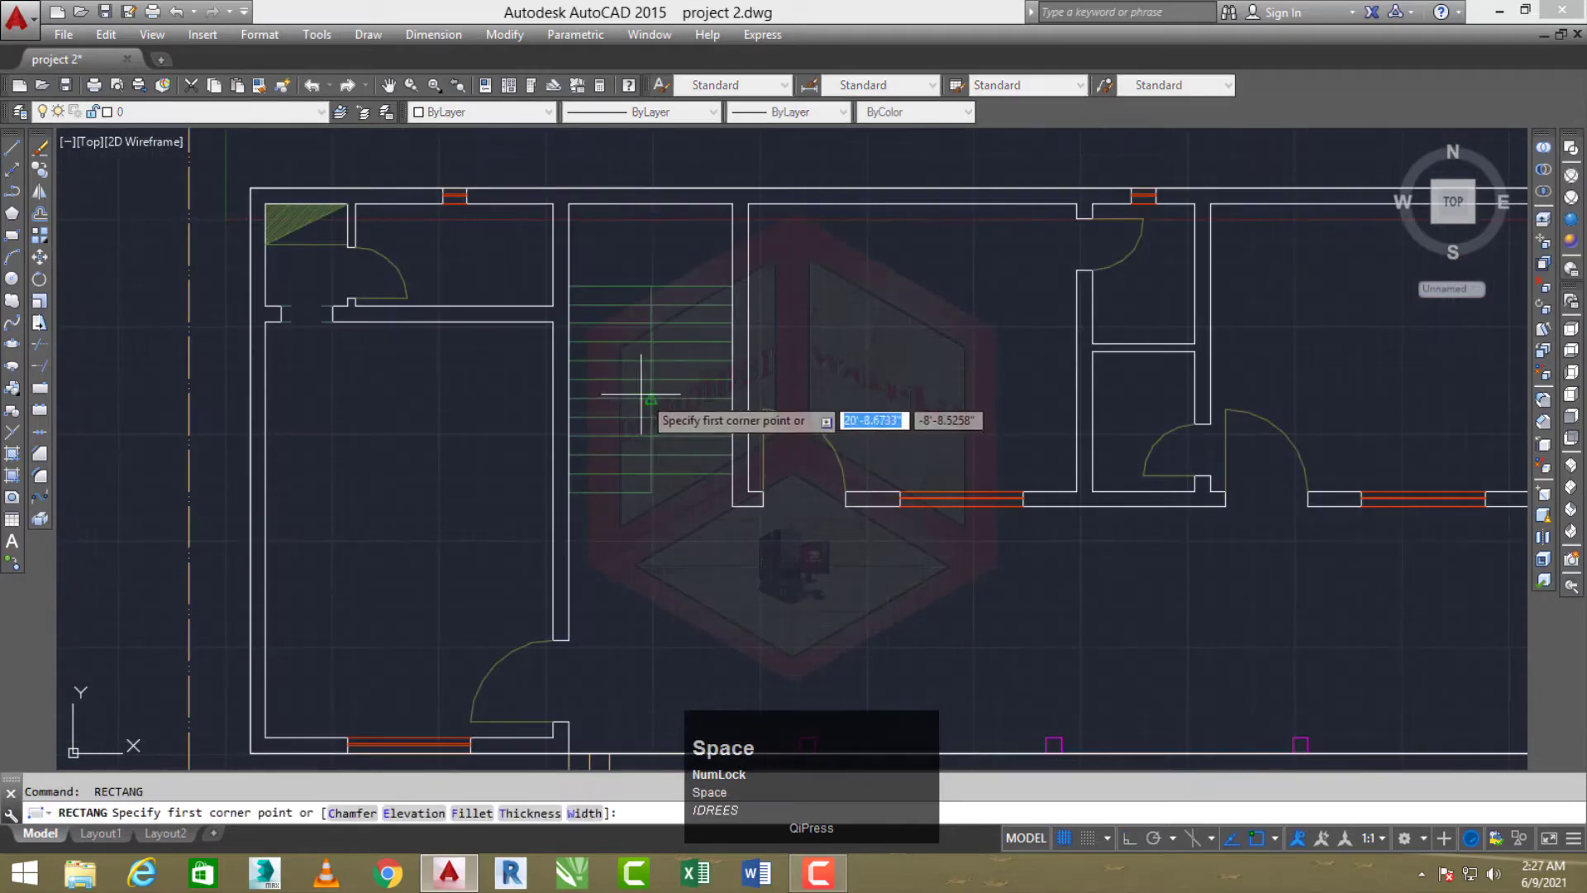
scroll(713, 468, "up", 3)
scroll(617, 457, "down", 3)
middle_click_drag(602, 408, 666, 466)
scroll(706, 457, "up", 3)
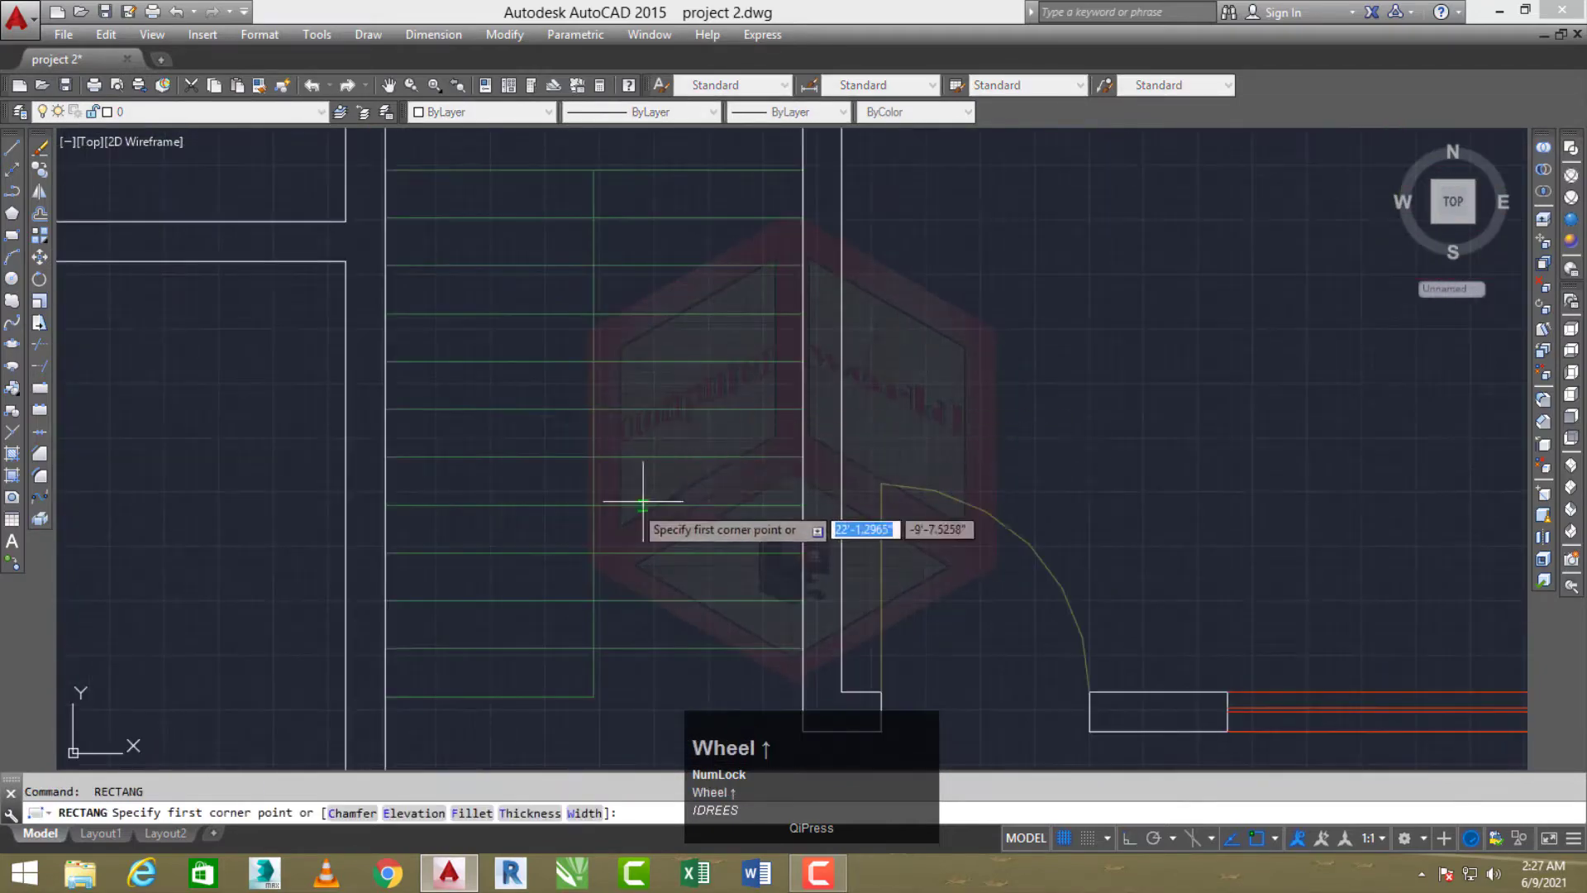
scroll(632, 484, "down", 5)
scroll(524, 471, "up", 5)
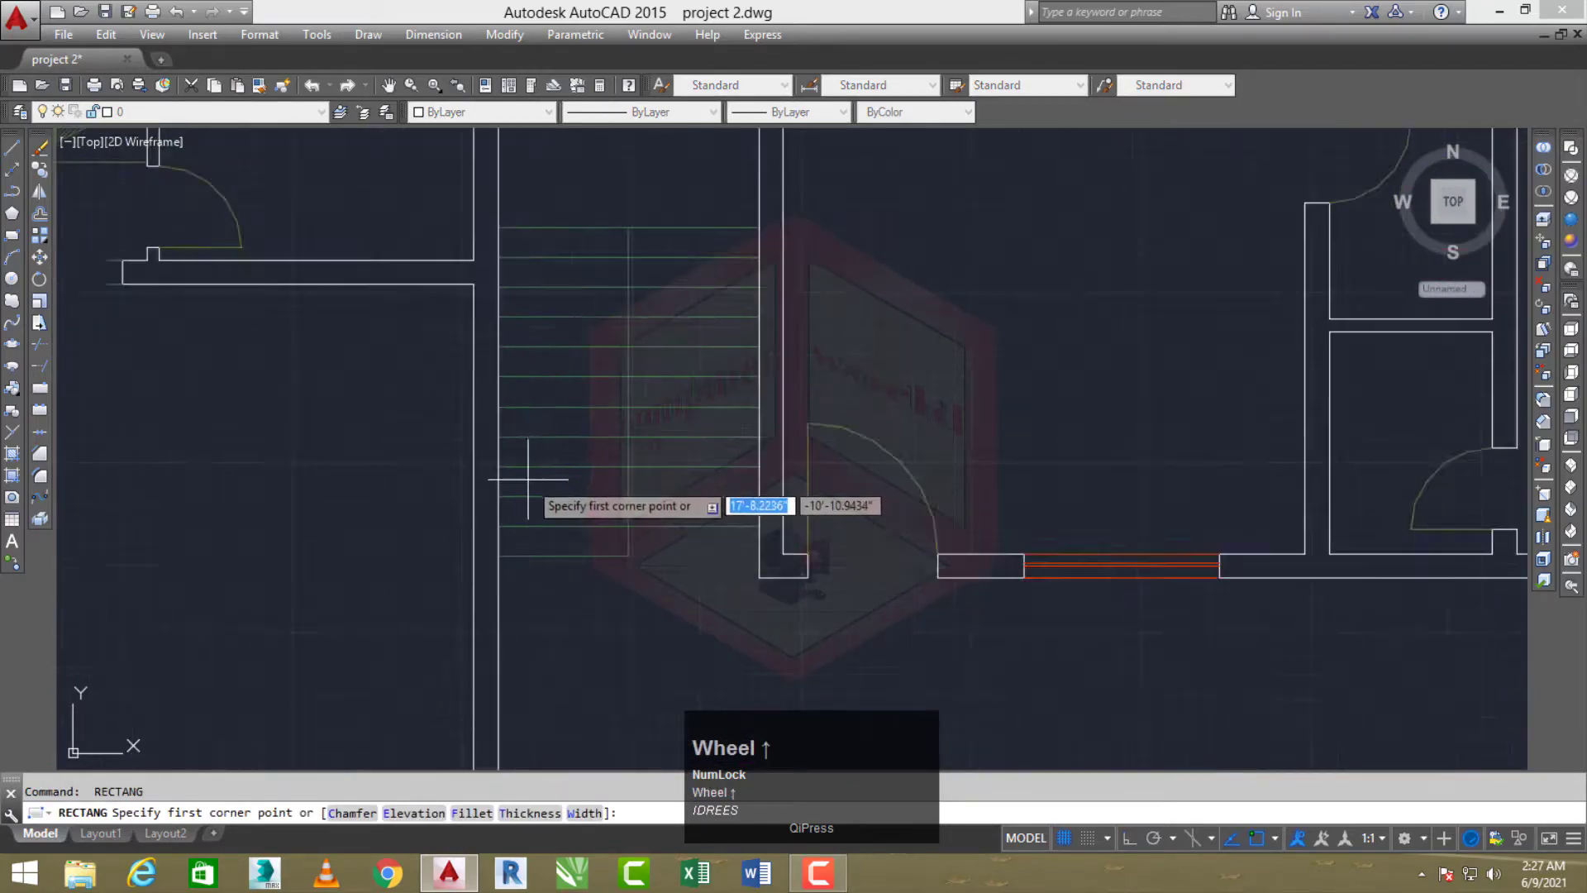
left_click(483, 601)
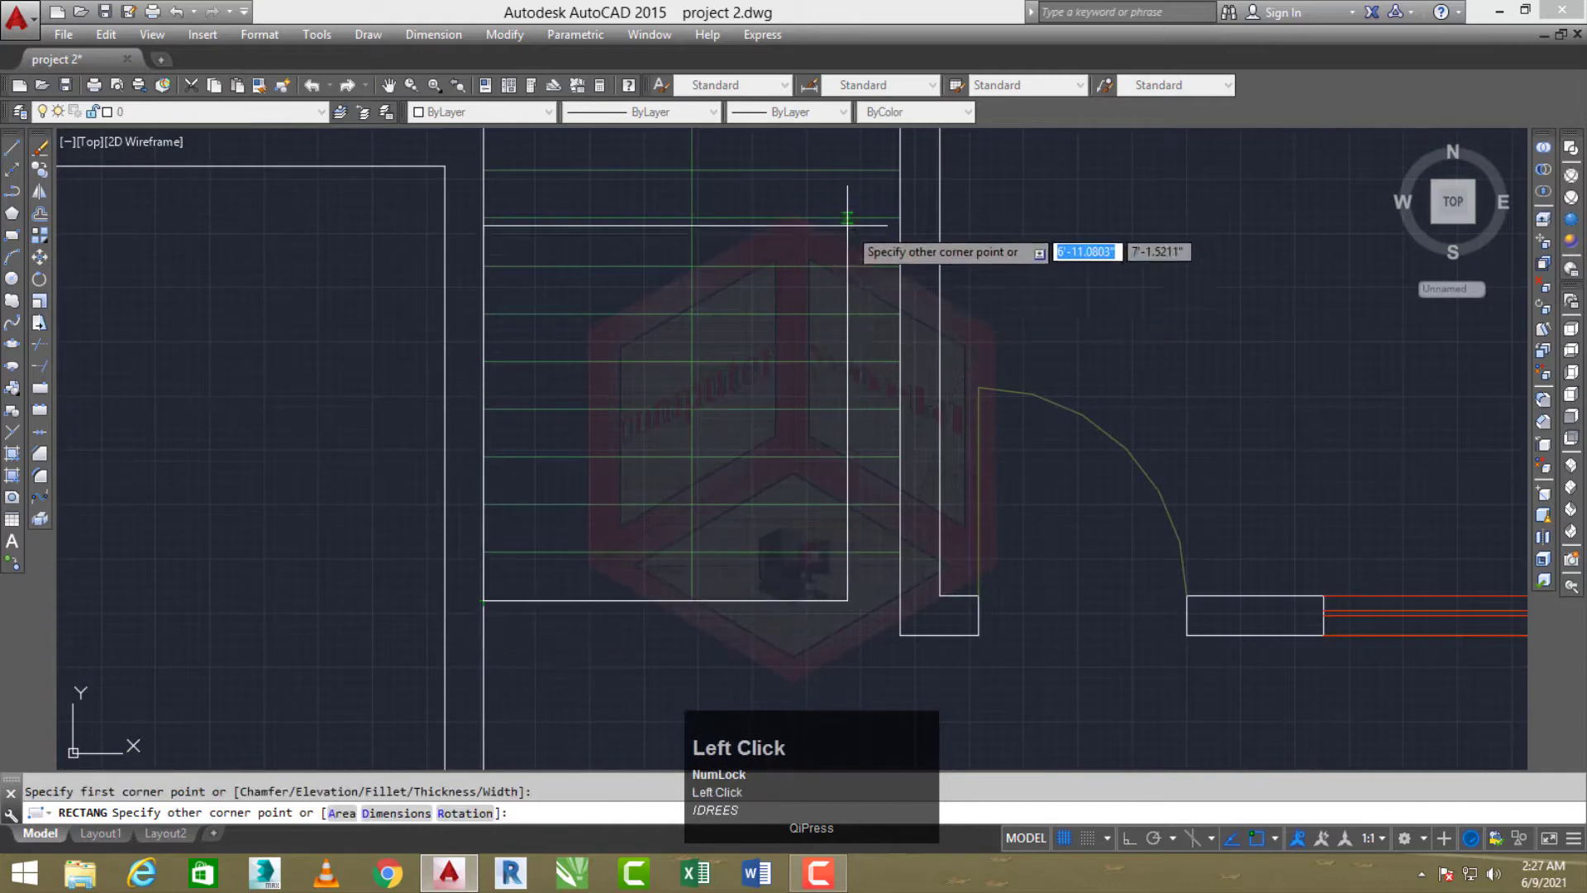
middle_click_drag(841, 262, 827, 363)
mouse_move(881, 195)
middle_mouse_down()
mouse_move(871, 302)
mouse_move(875, 220)
mouse_move(872, 257)
middle_mouse_up()
scroll(876, 182, "down", 6)
scroll(876, 235, "up", 2)
left_click(873, 212)
scroll(848, 262, "down", 2)
key("Escape")
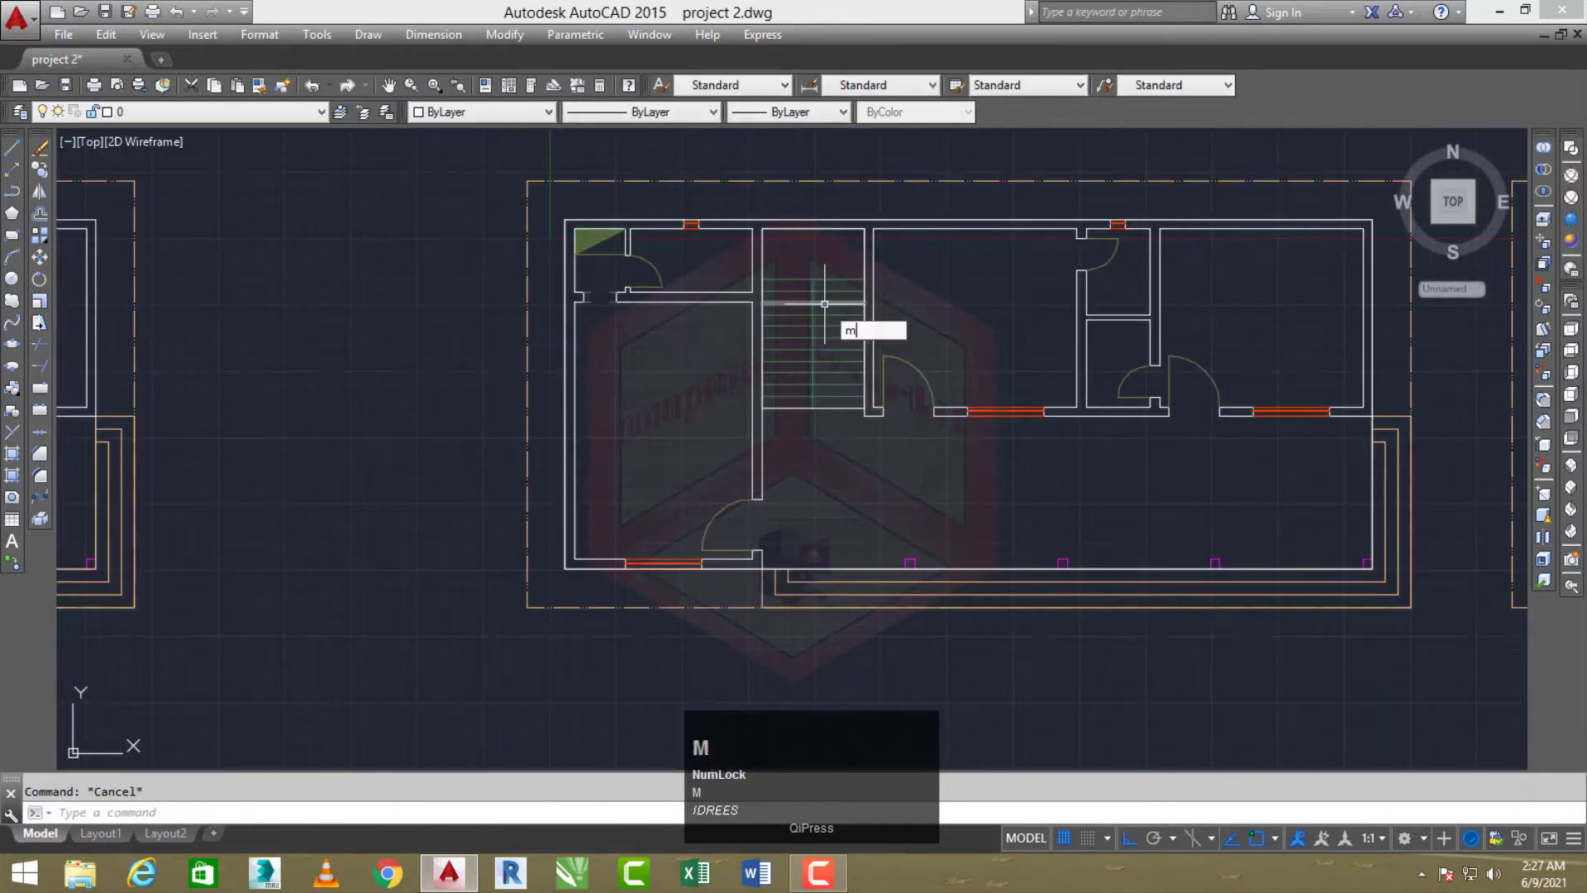
Move the house-outline and stairwell rectangles straight down about 152 feet into the empty area below the plans
key("space")
left_click(863, 292)
scroll(849, 385, "down", 2)
scroll(785, 522, "up", 4)
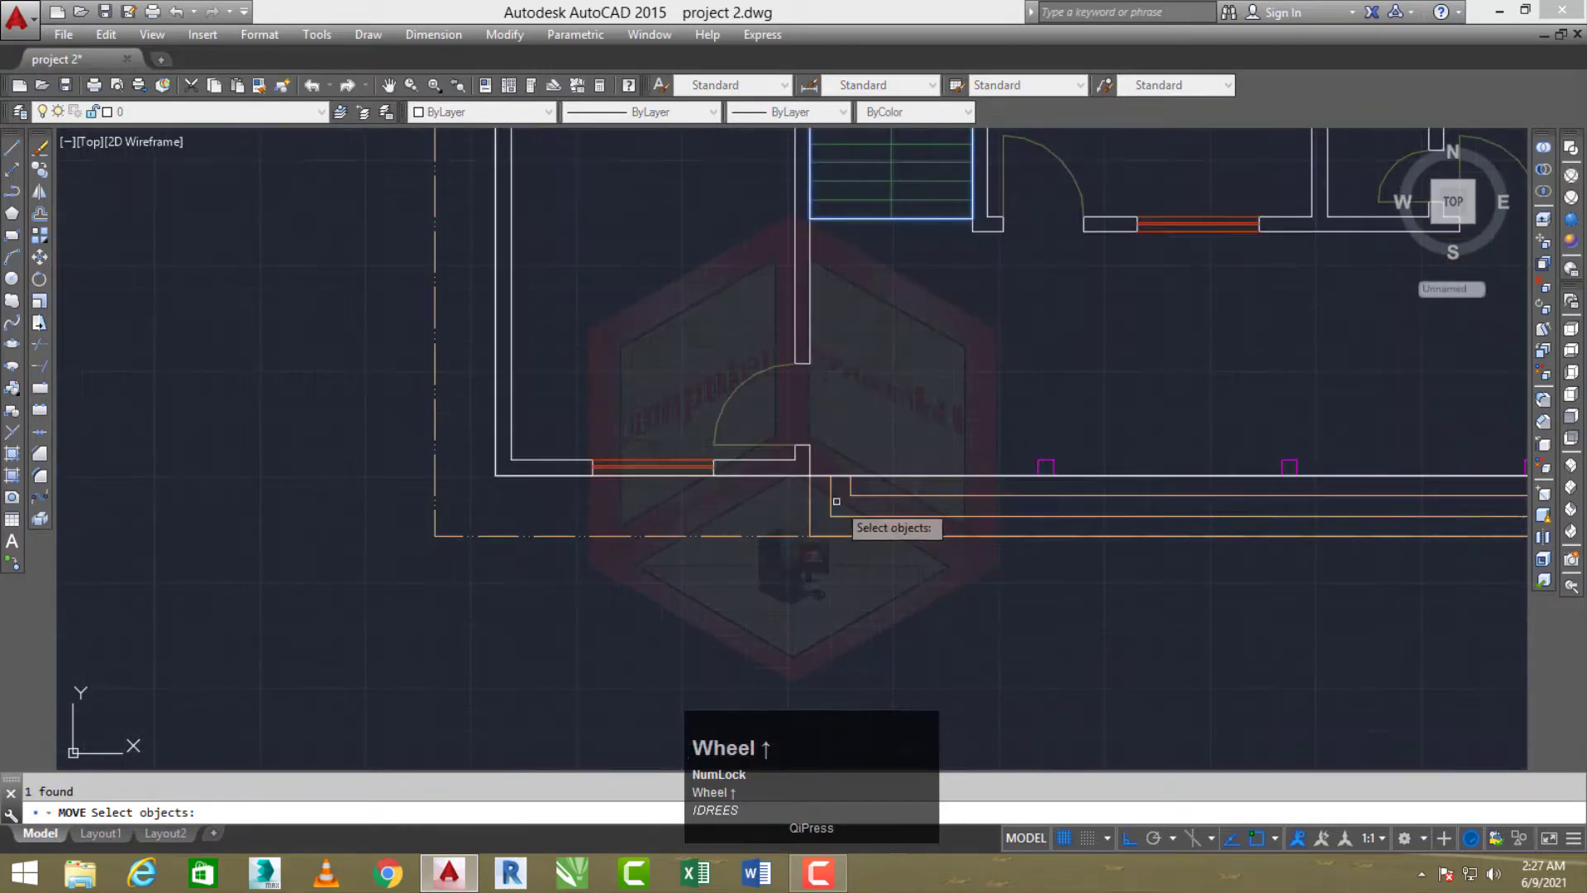
left_click(894, 475)
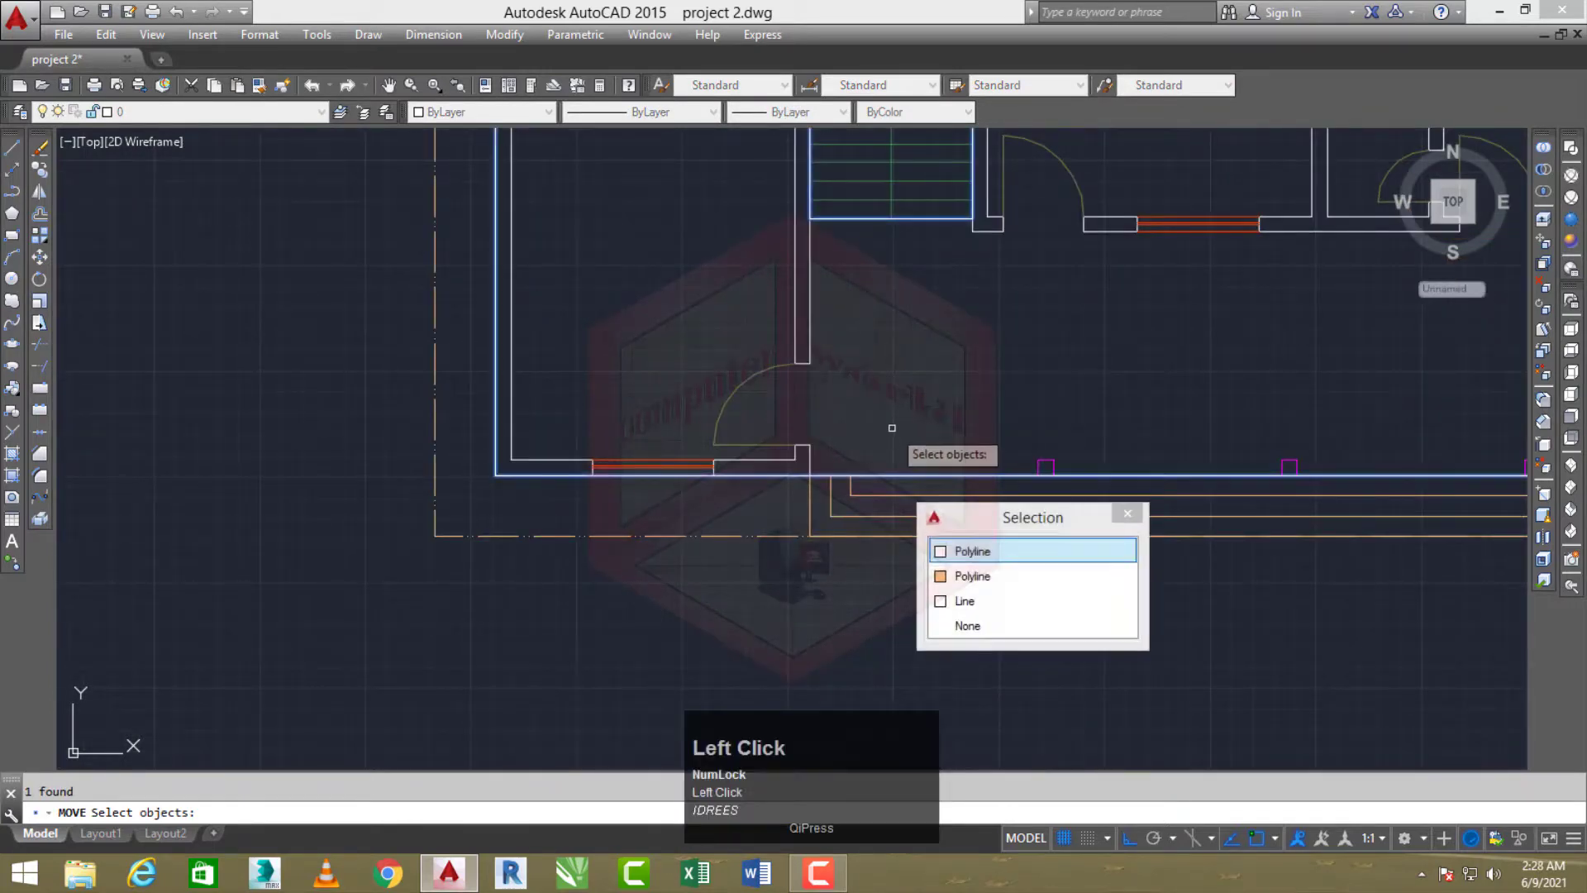
key("space")
left_click(891, 427)
scroll(839, 469, "down", 9)
scroll(800, 489, "up", 1)
middle_click_drag(799, 489, 890, 381)
scroll(890, 389, "down", 2)
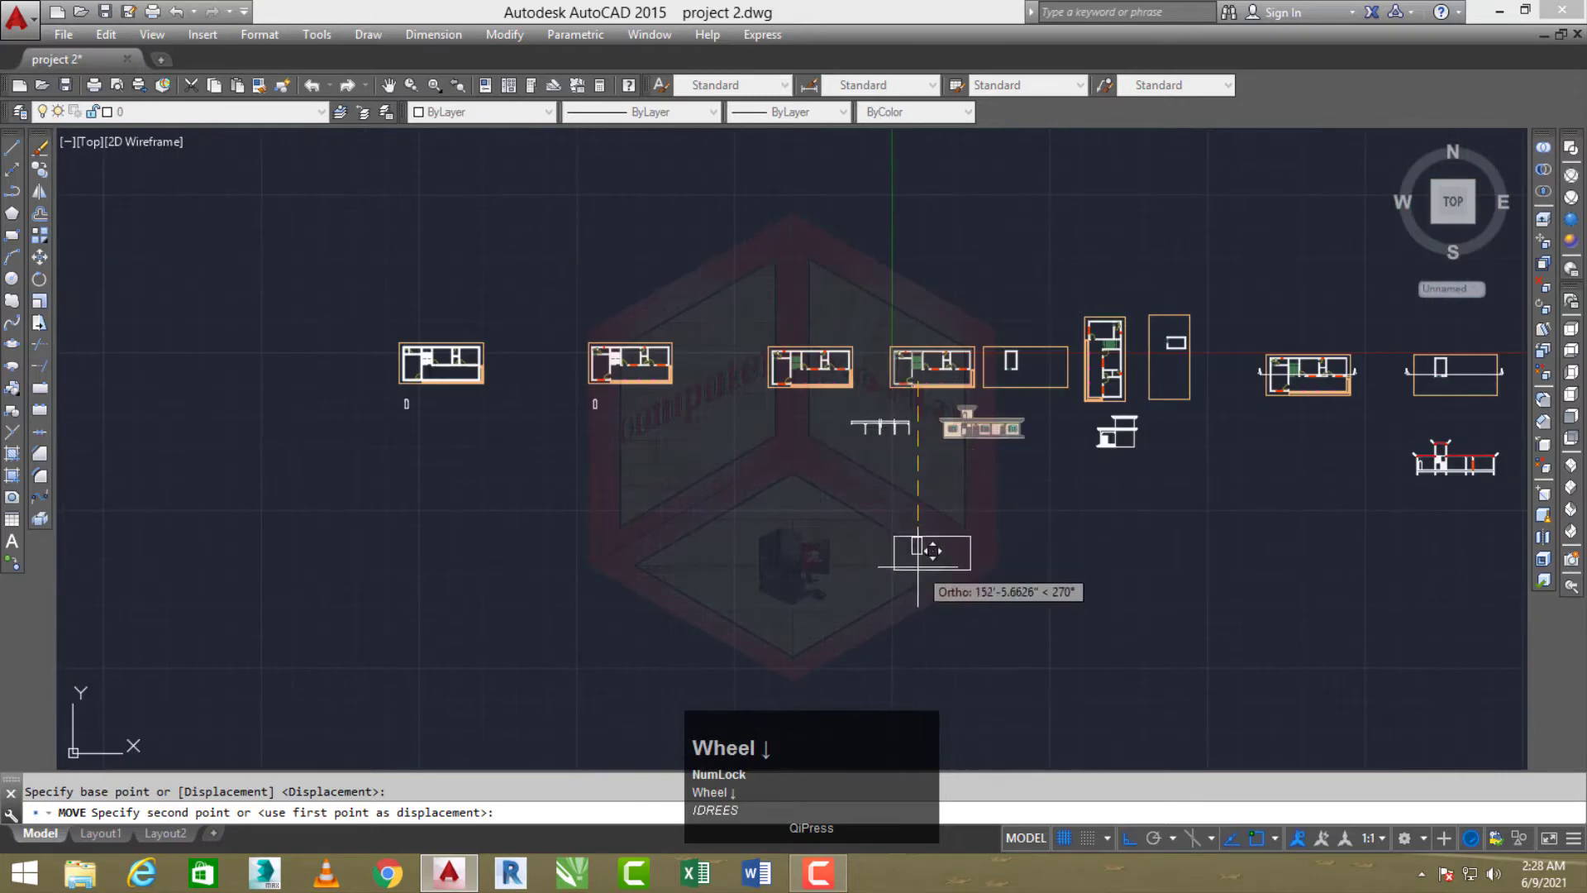
left_click(918, 566)
key("Escape")
Extend the vertical wall line in the side elevation up through the lower roof's left cornice to its top line
scroll(922, 549, "up", 3)
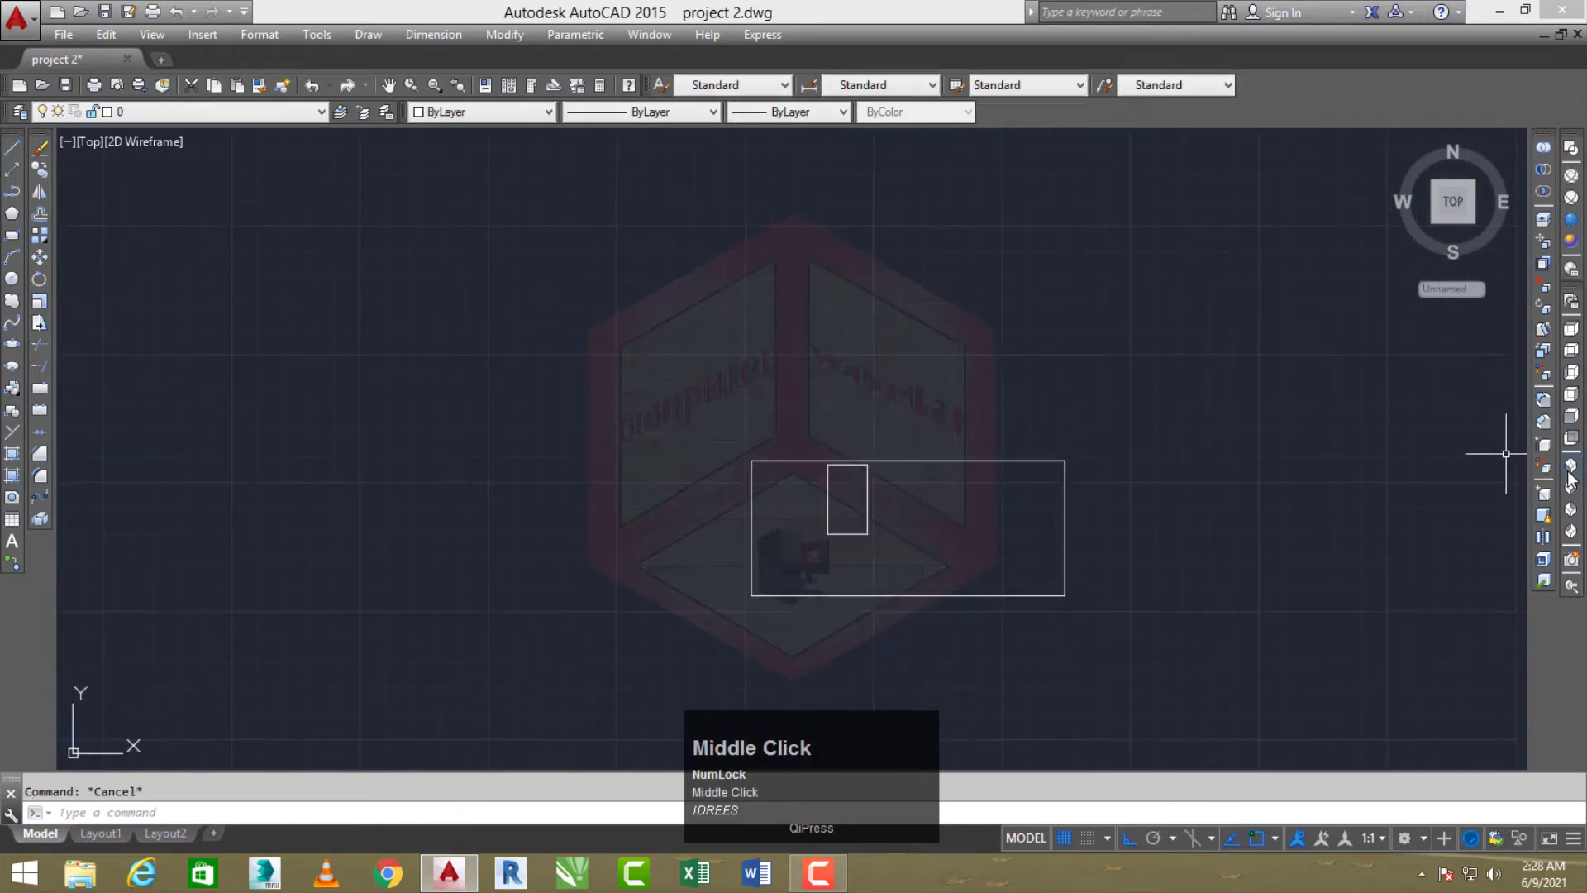
scroll(1355, 465, "down", 3)
middle_click_drag(1314, 442, 905, 461)
scroll(975, 357, "up", 8)
scroll(905, 461, "down", 3)
scroll(832, 425, "up", 3)
middle_click_drag(832, 425, 834, 477)
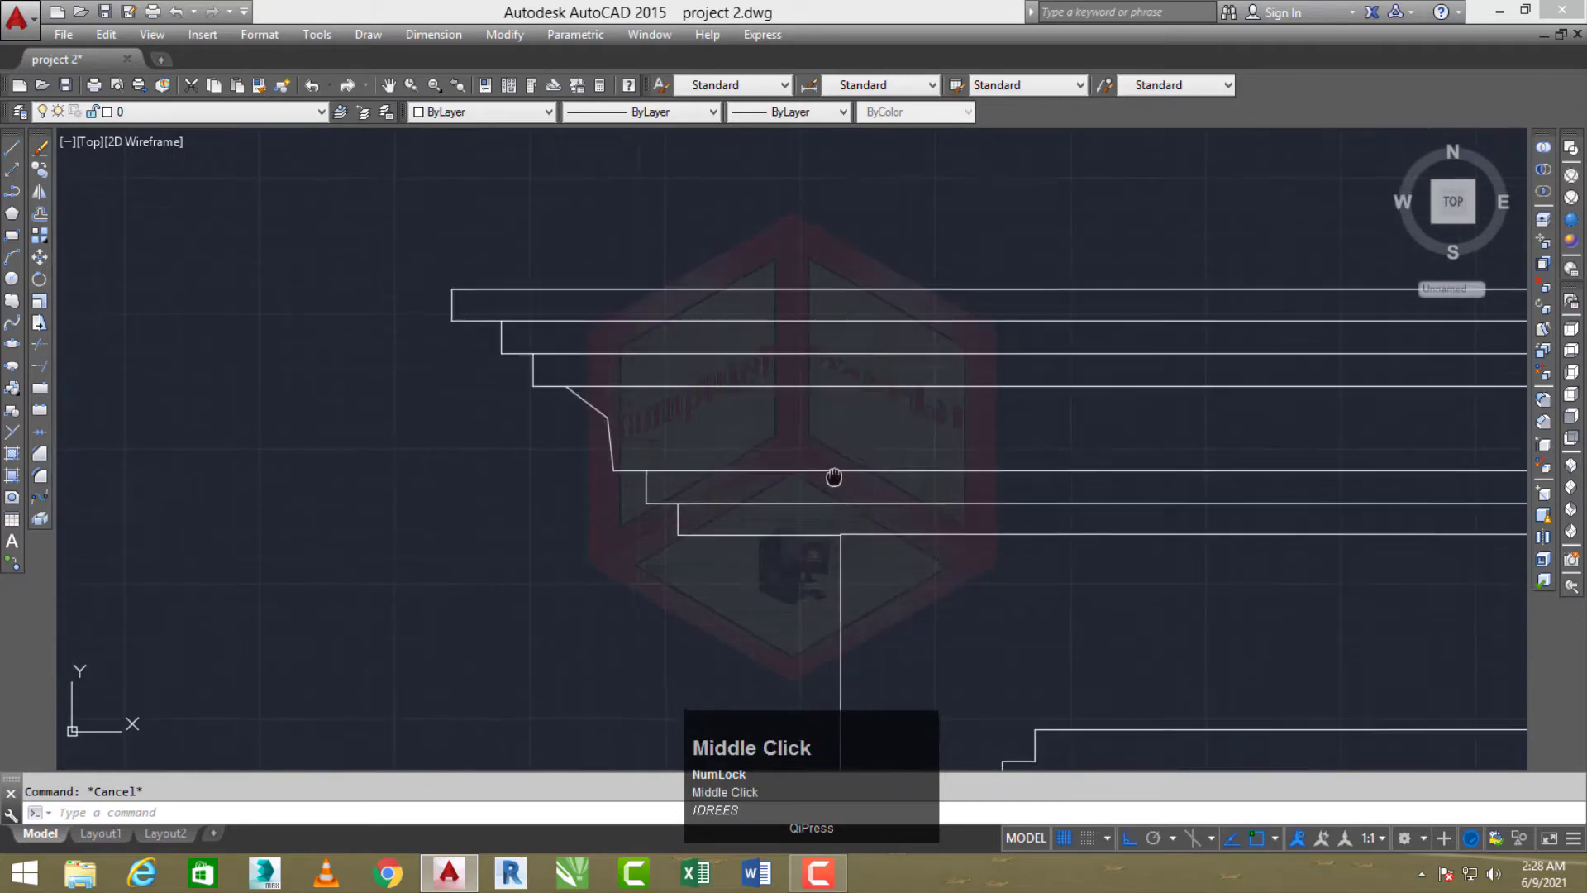
key("space")
left_click(827, 567)
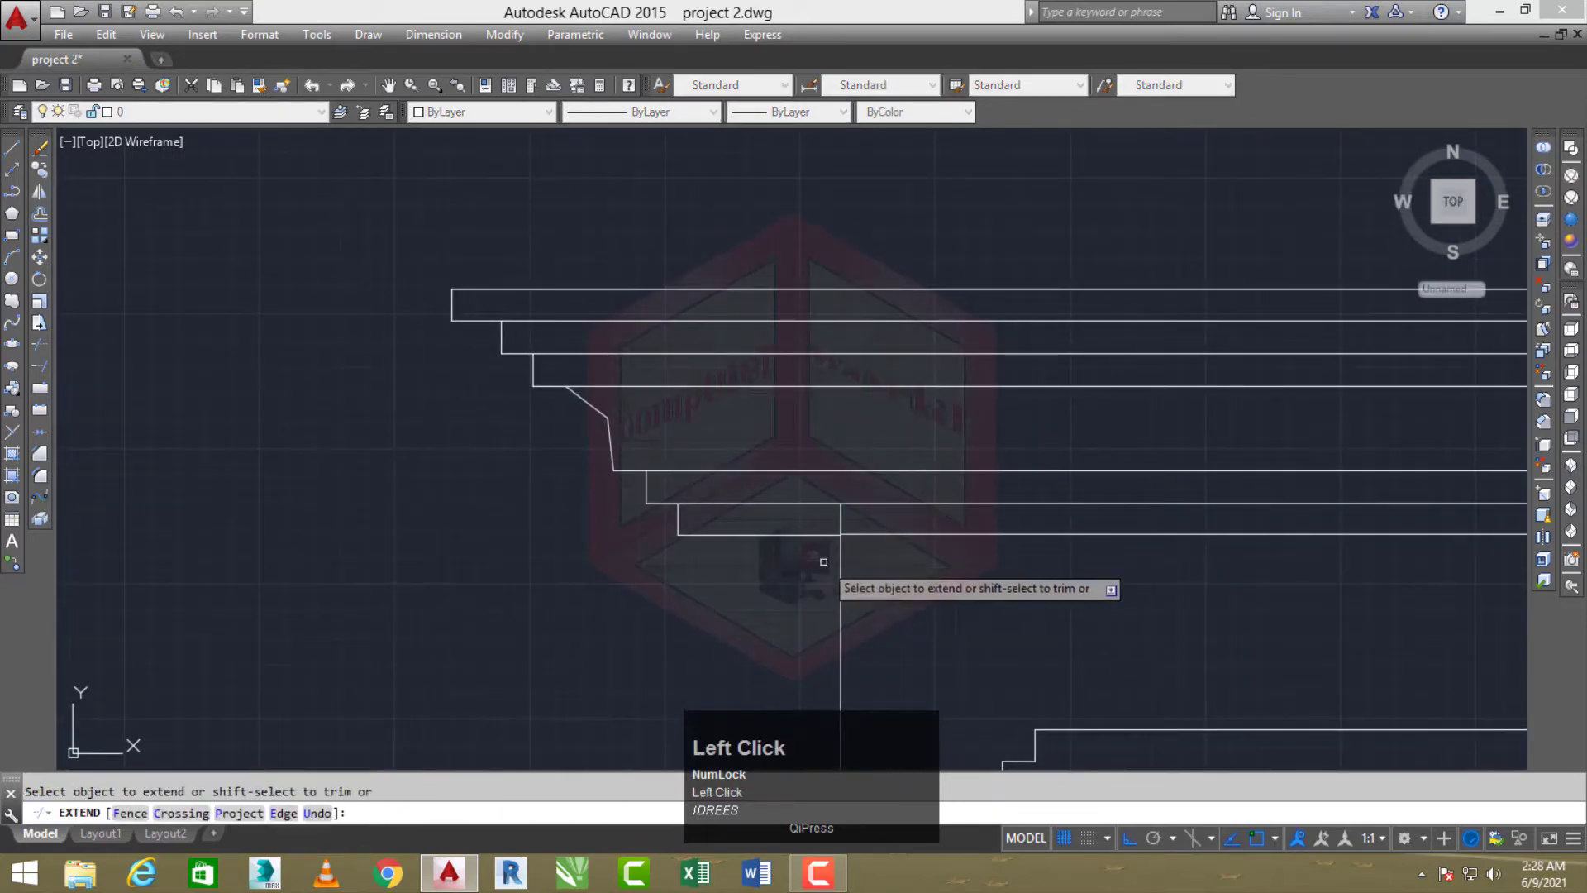
left_click(812, 563)
left_click(810, 565)
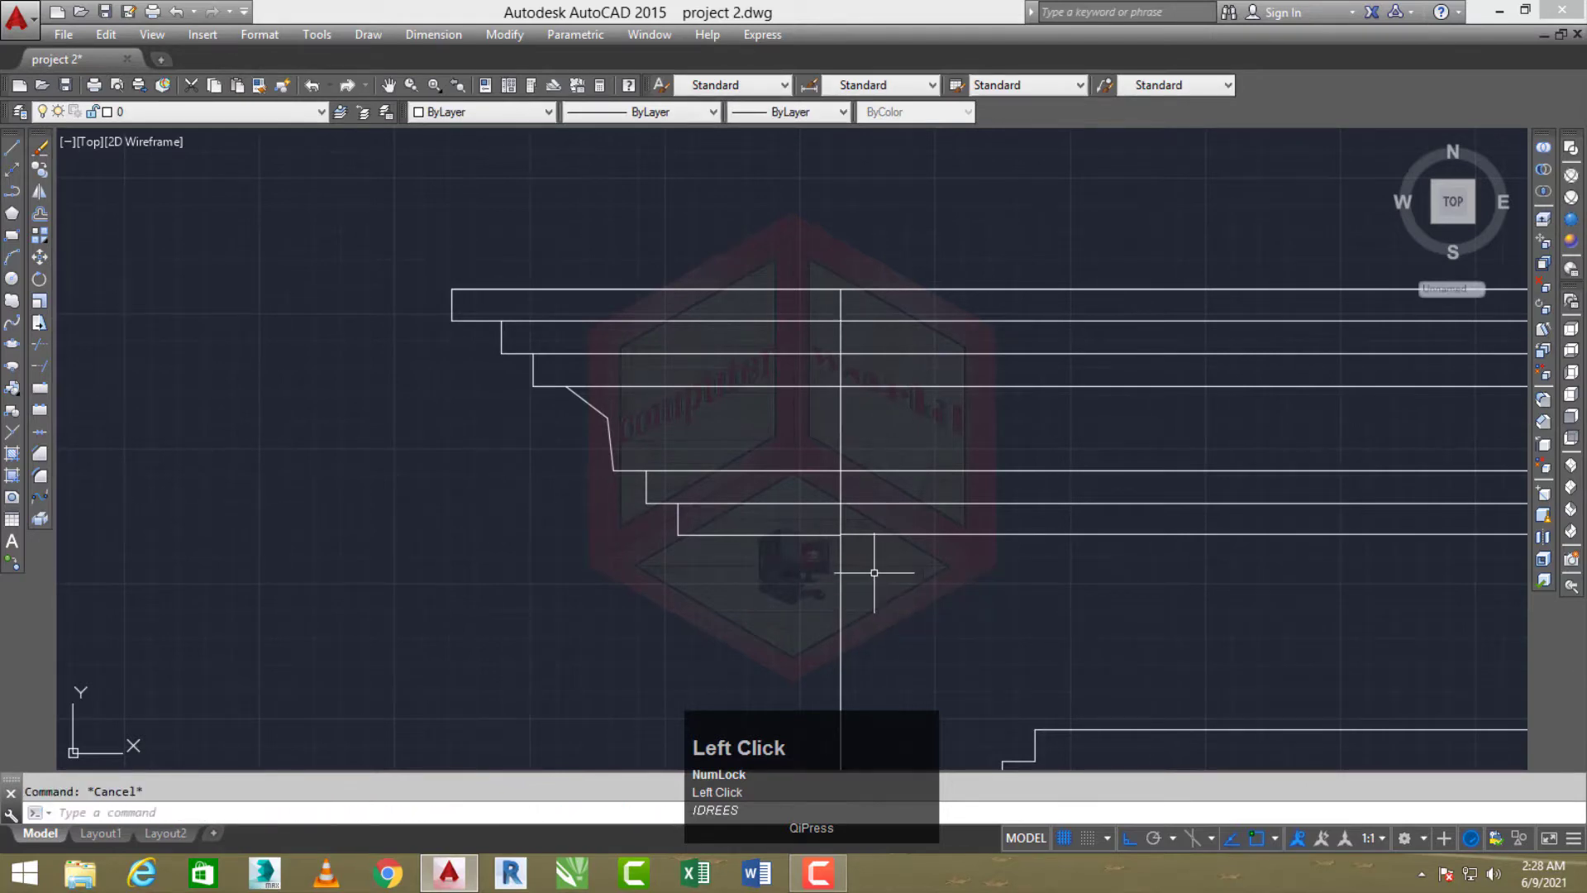
Regenerate the drawing and trim the horizontal cornice lines between the stepped profile and the vertical wall line
type("re")
key("space")
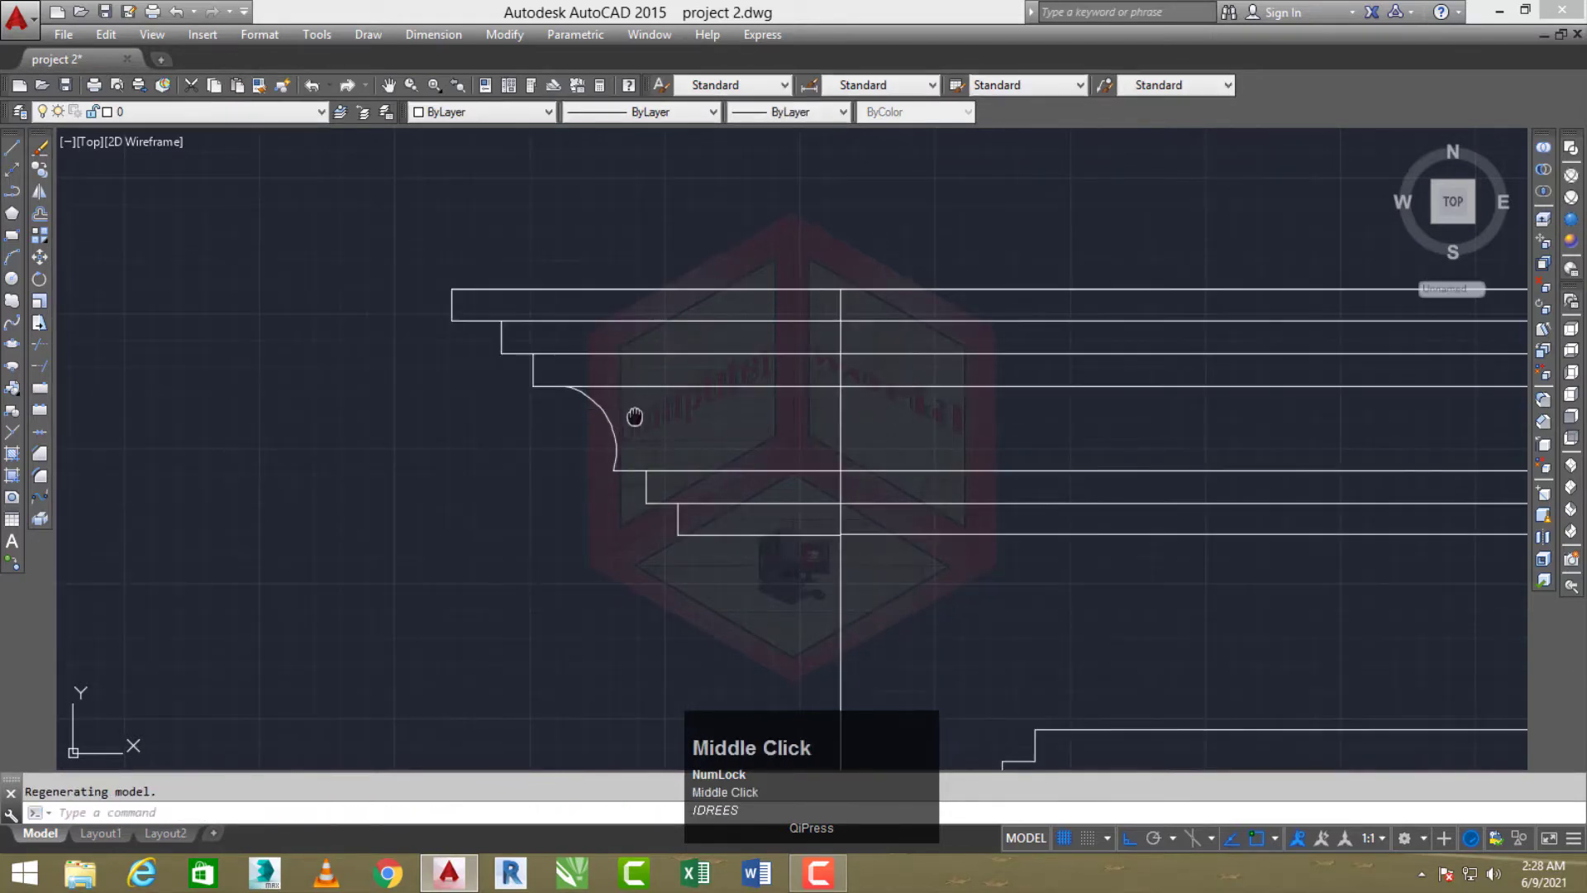
middle_click_drag(634, 416, 633, 417)
key("space")
key("space")
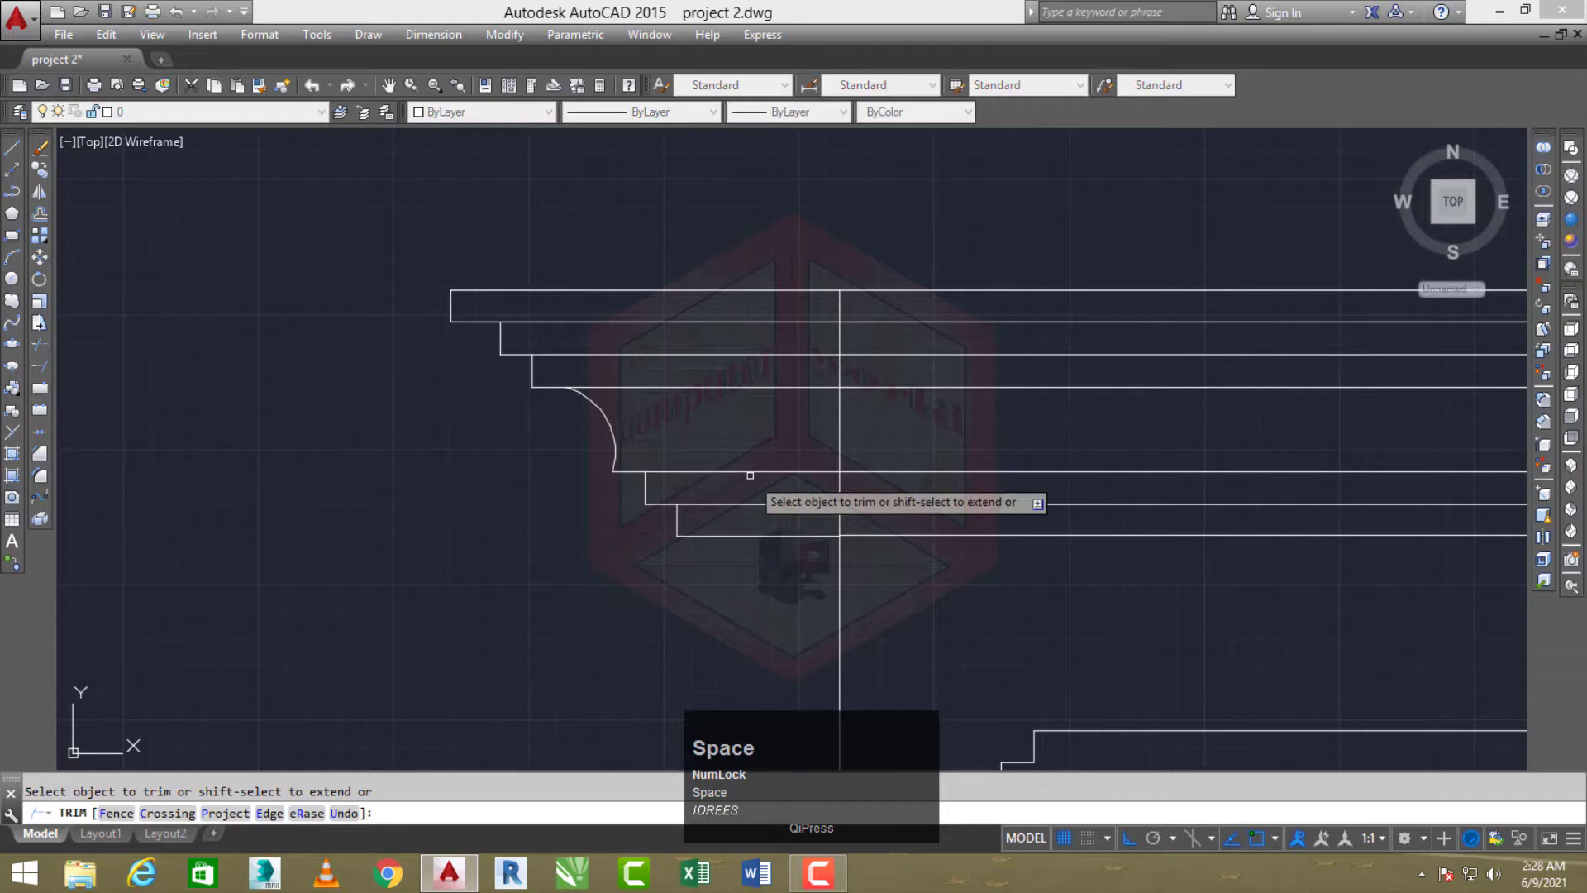
left_click(764, 519)
middle_click(700, 365)
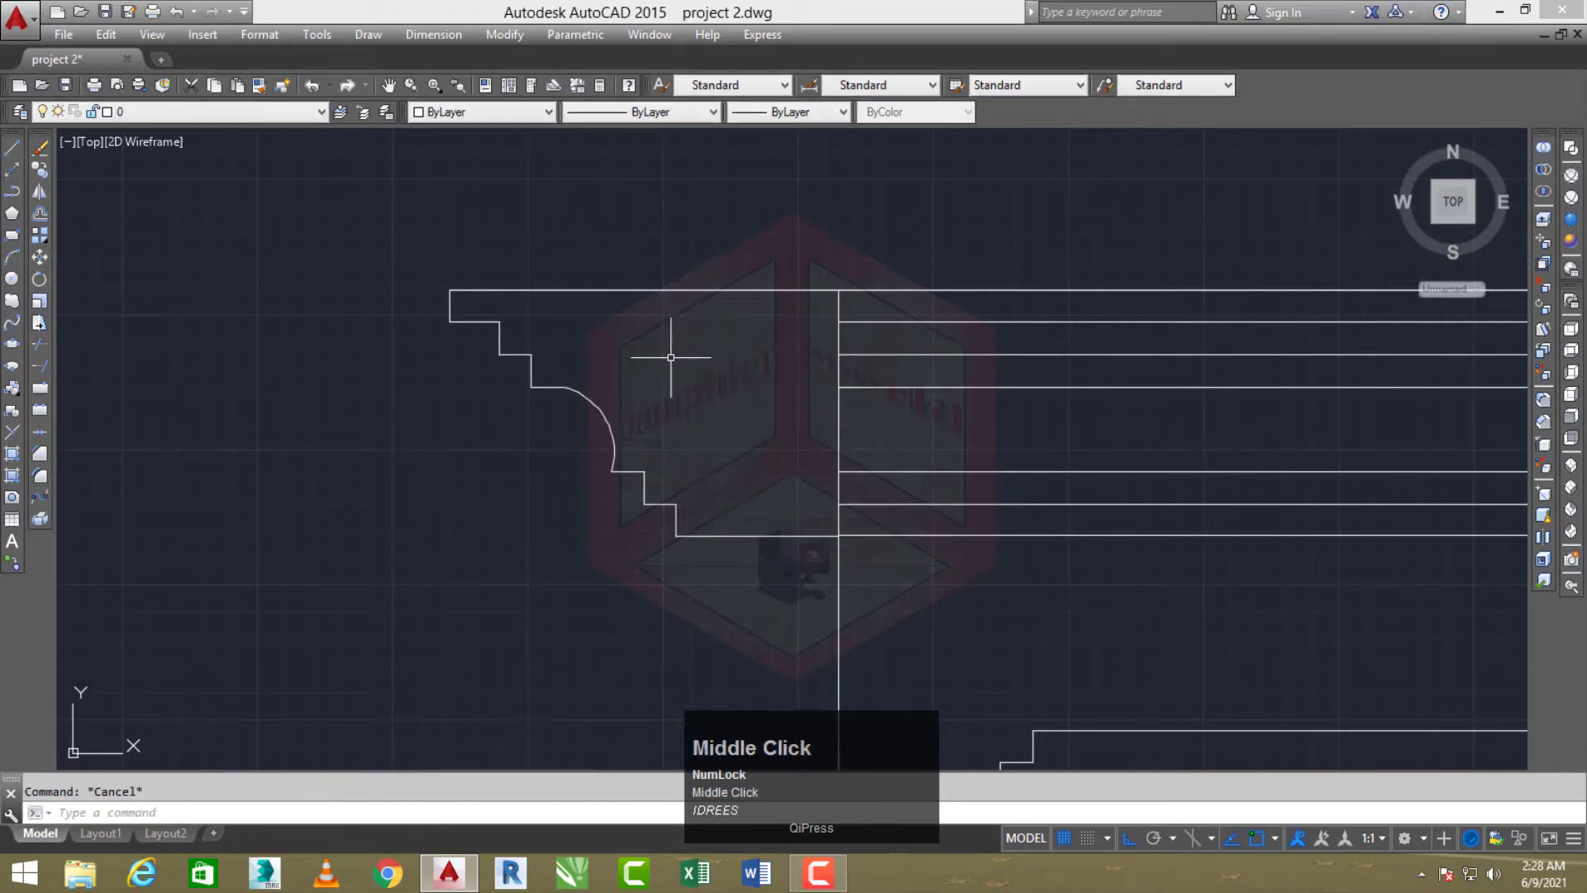
Draw a diagonal line from the cornice's top-left corner to where its bottom edge meets the vertical wall line
type("l")
key("space")
left_click(449, 289)
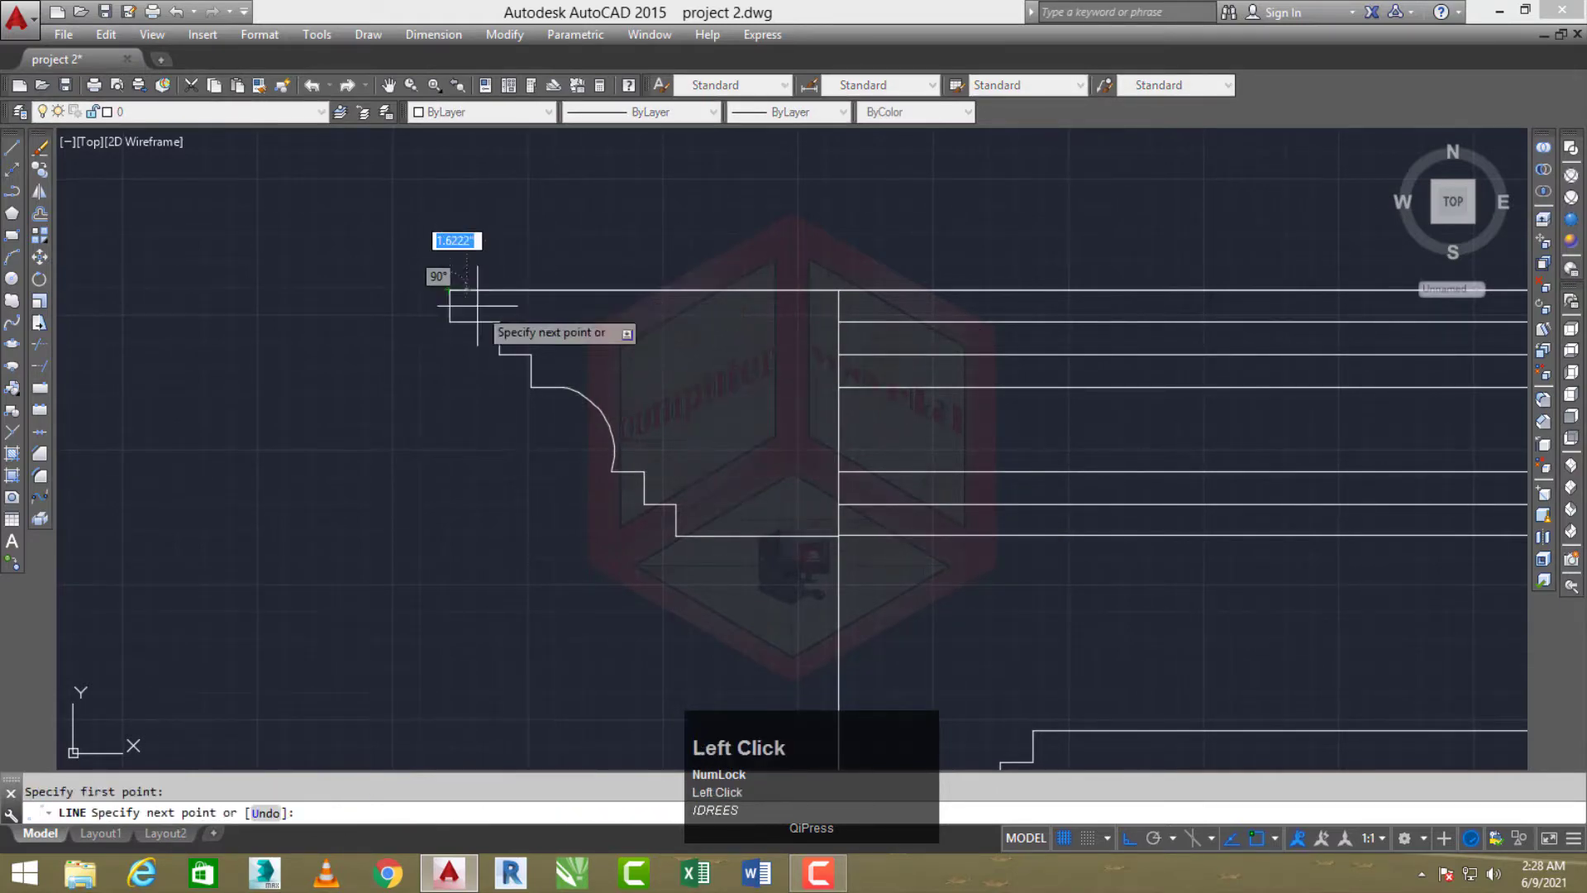
left_click(837, 535)
key("Escape")
key("Escape")
scroll(616, 378, "up", 2)
middle_click(655, 376)
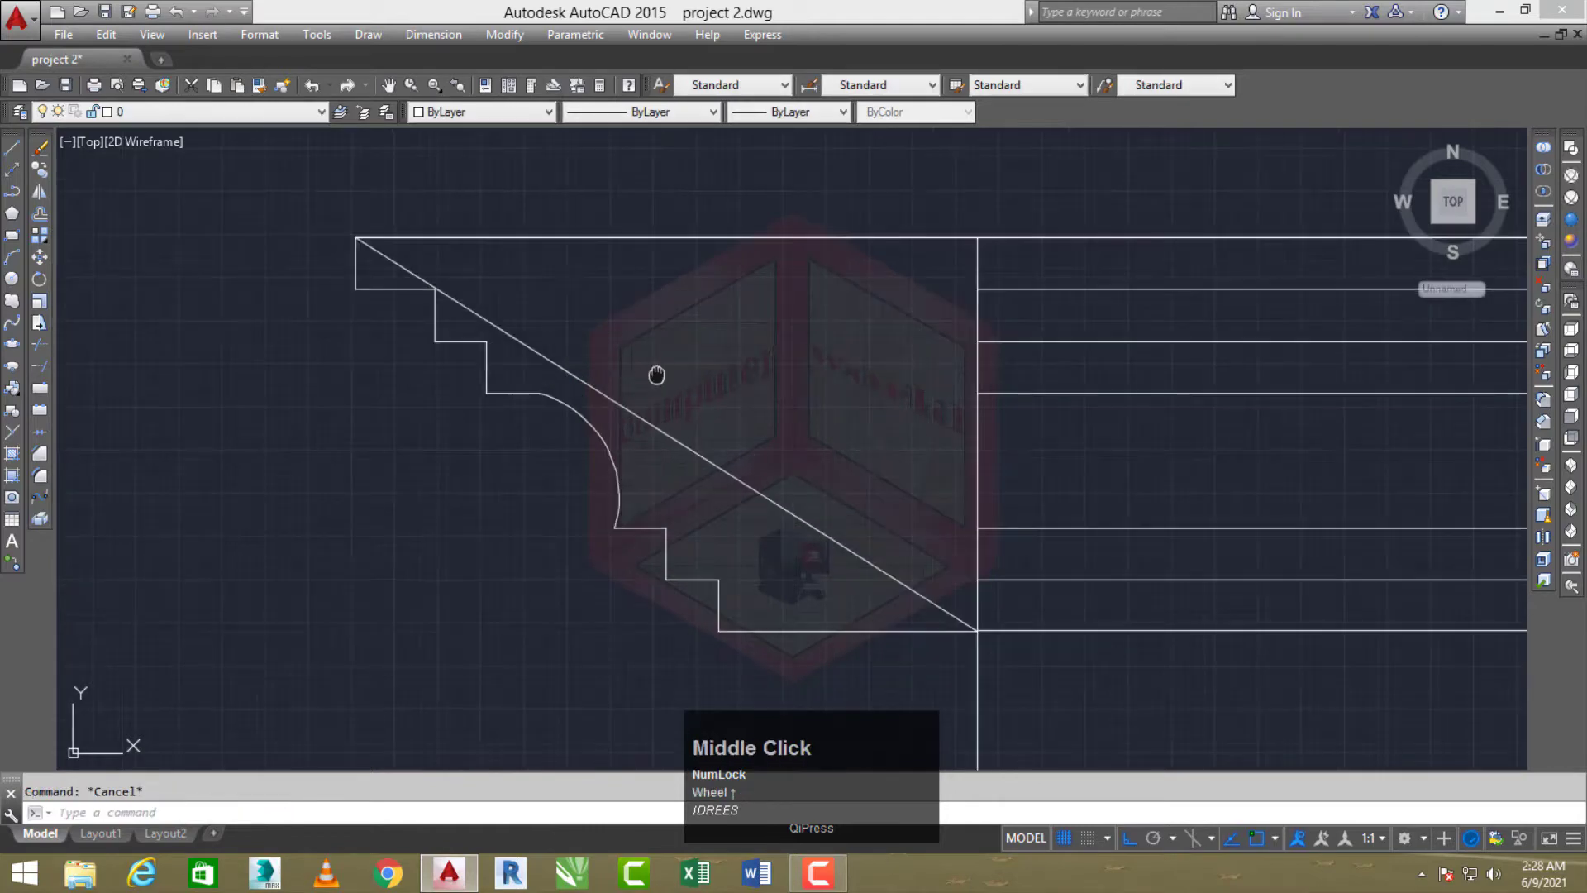
middle_click(563, 370)
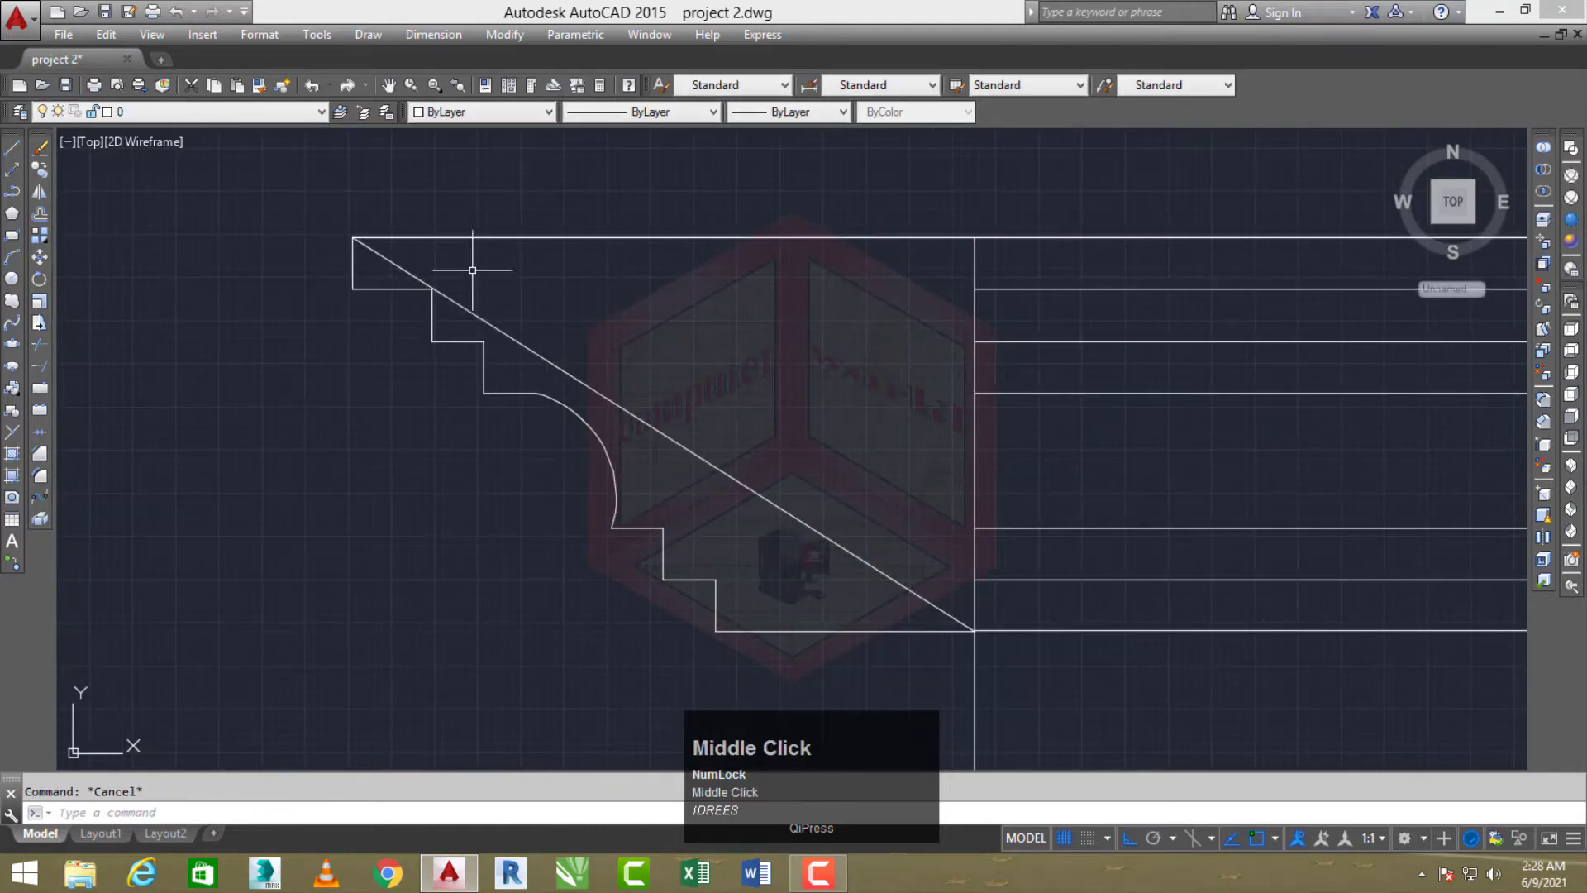
Stretch the diagonal line's upper end inward by 3 inches, then straight up onto the cornice's top edge
scroll(390, 254, "up", 2)
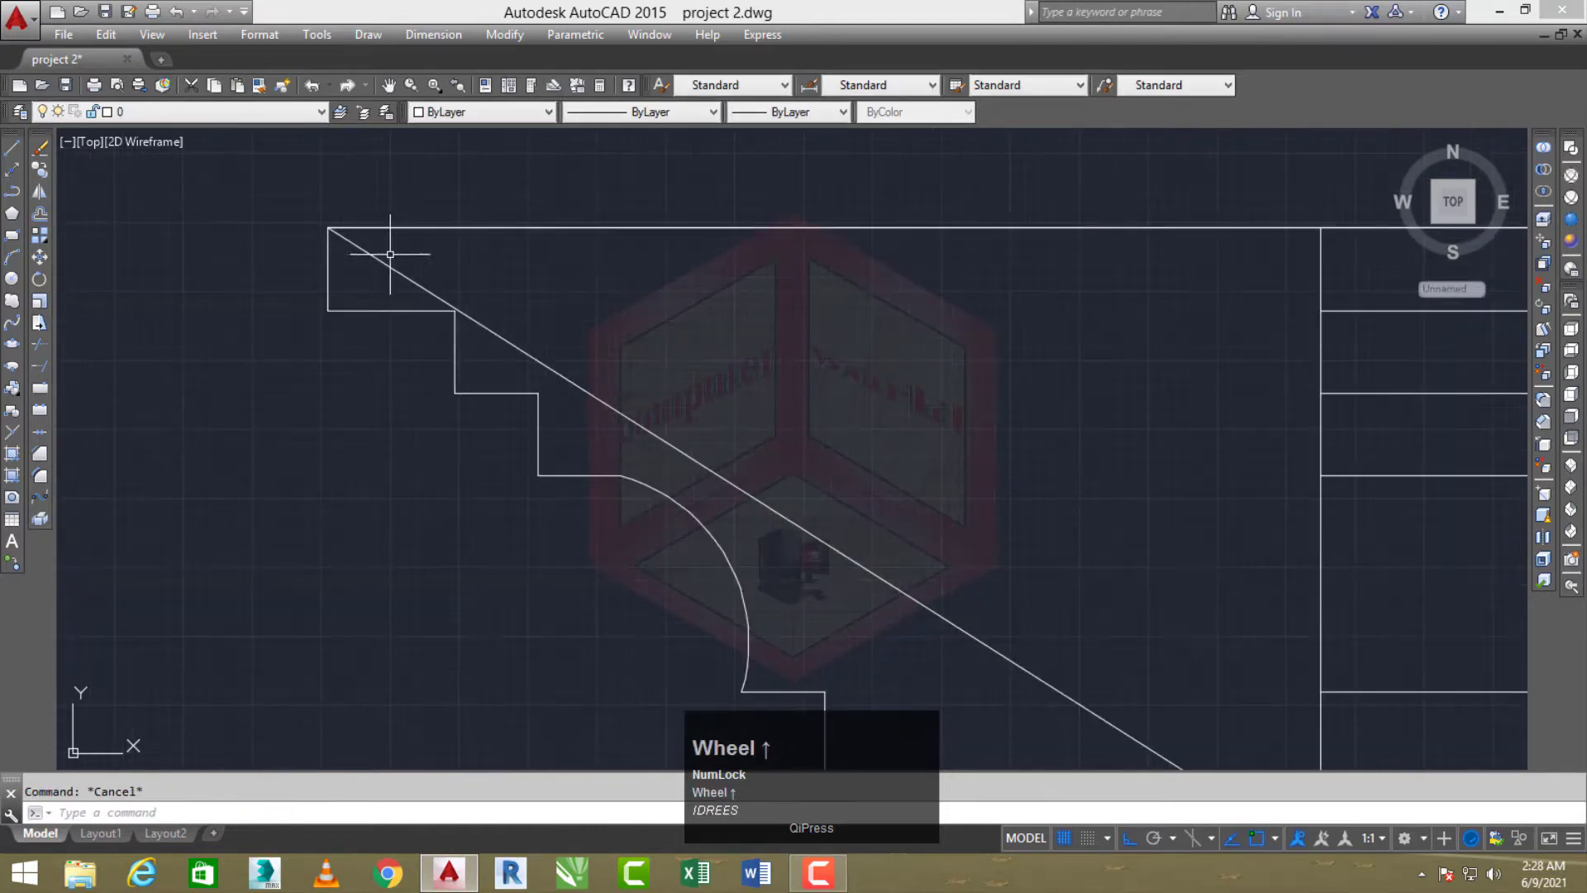
left_click(328, 227)
type("3")
key("space")
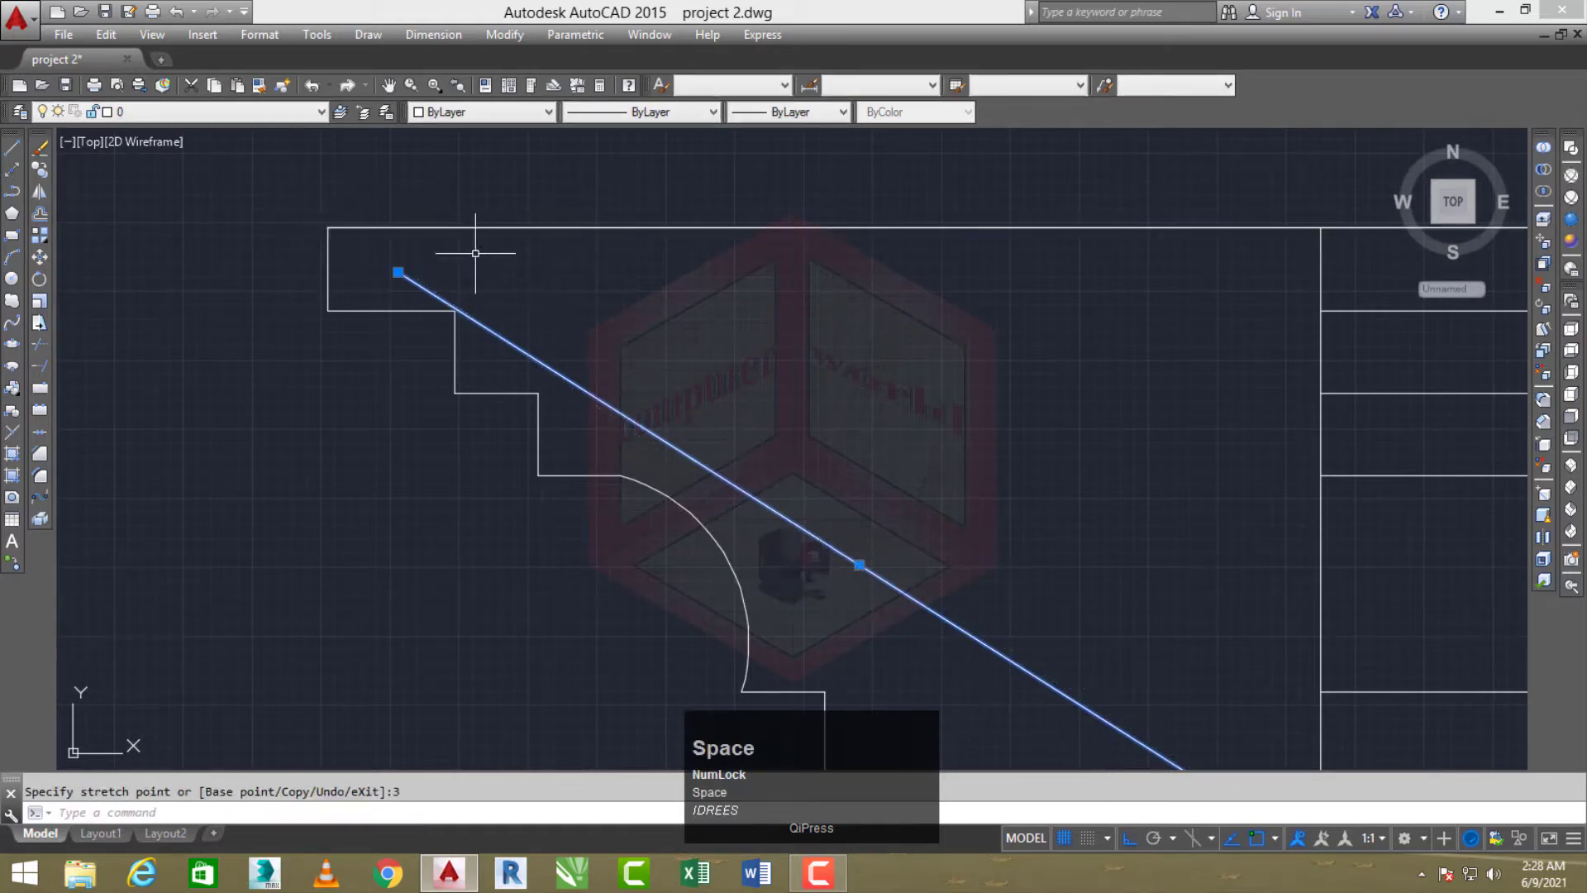
scroll(410, 265, "up", 2)
left_click(390, 266)
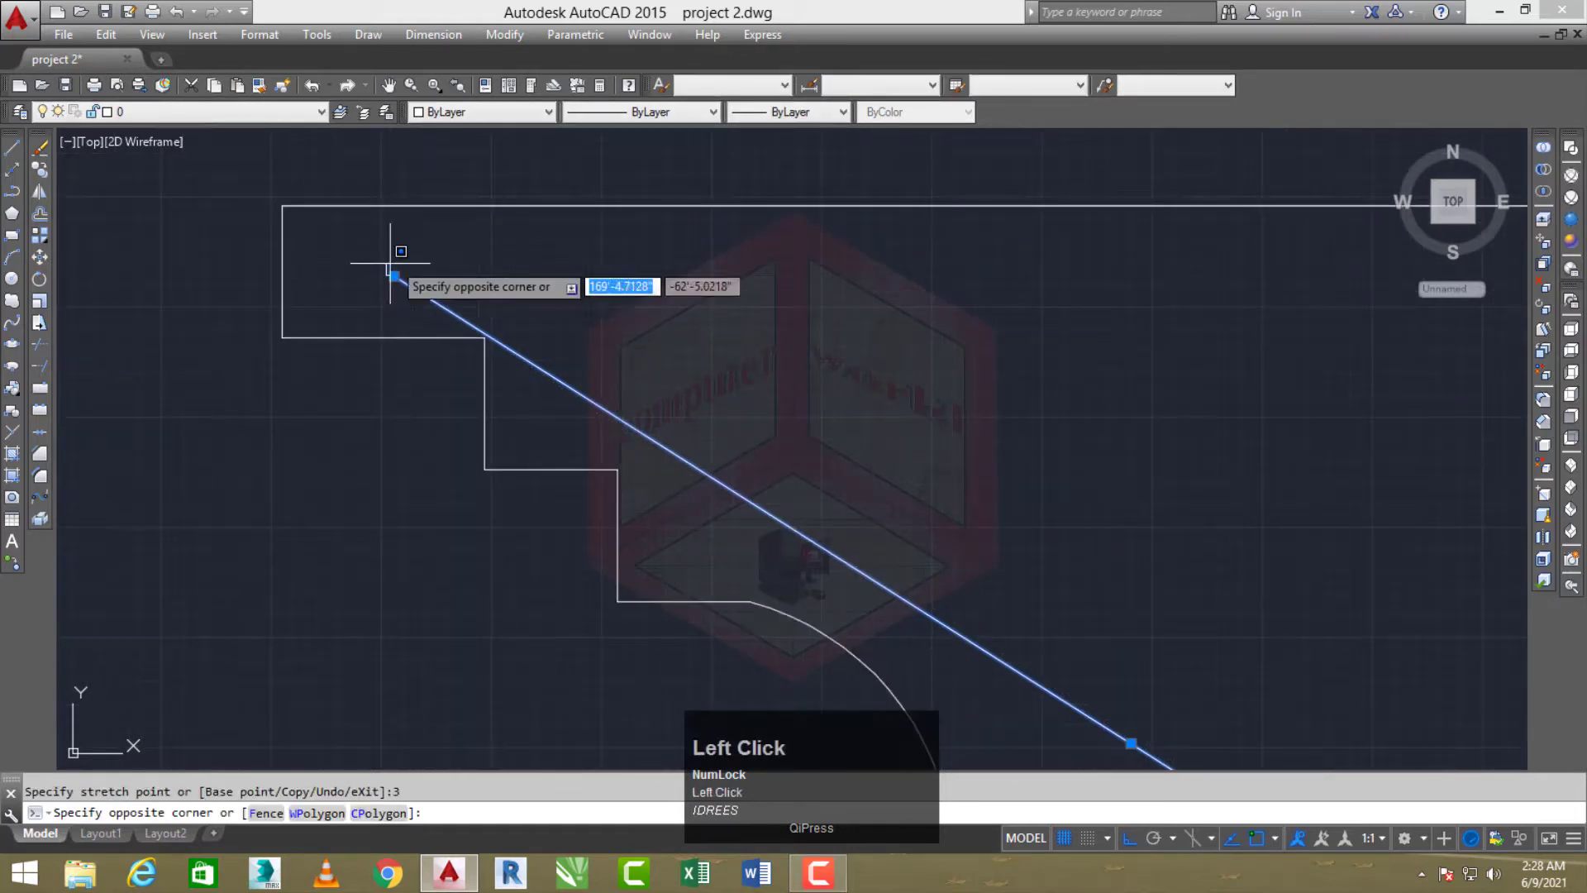
left_click(394, 276)
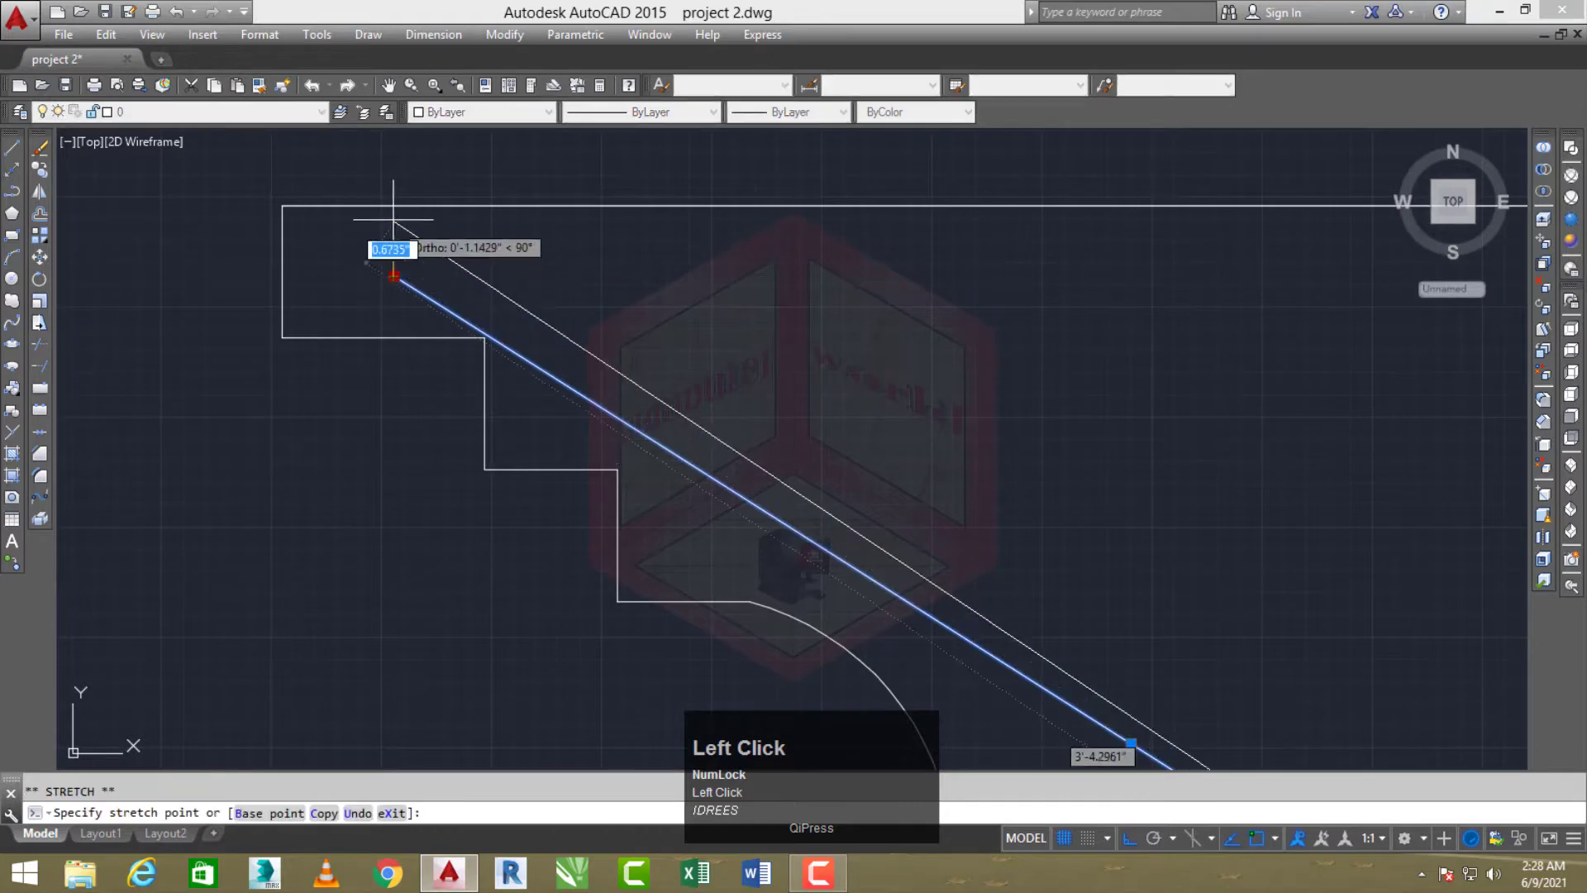
left_click(401, 205)
key("Escape")
scroll(410, 211, "down", 4)
scroll(661, 391, "down", 2)
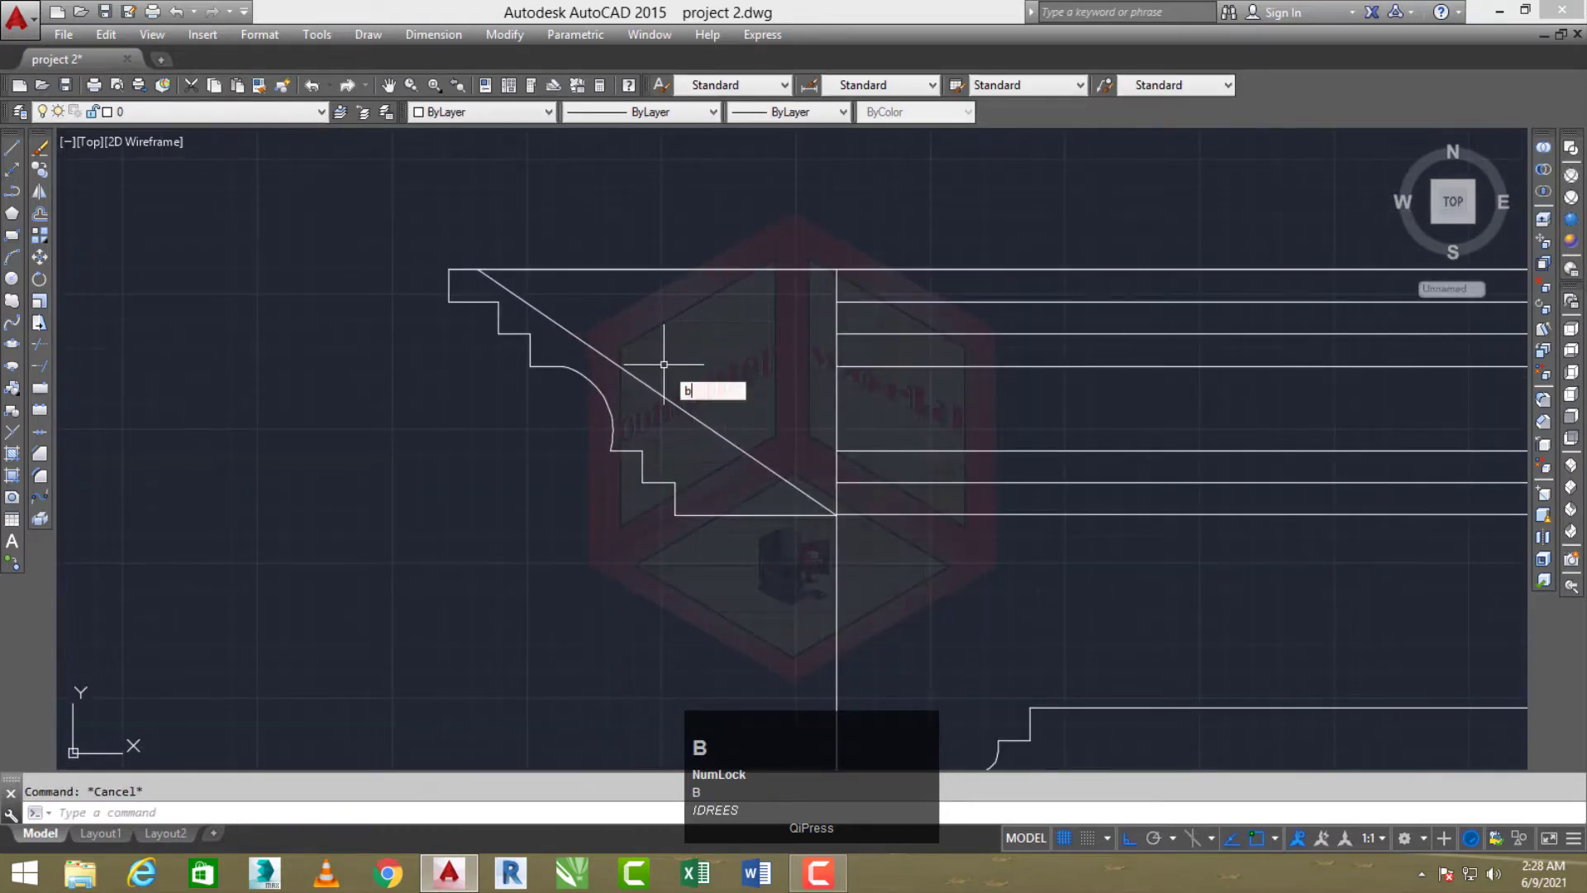
Create a boundary polyline of the closed area between the stepped cornice profile and the diagonal line
key("space")
left_click(595, 280)
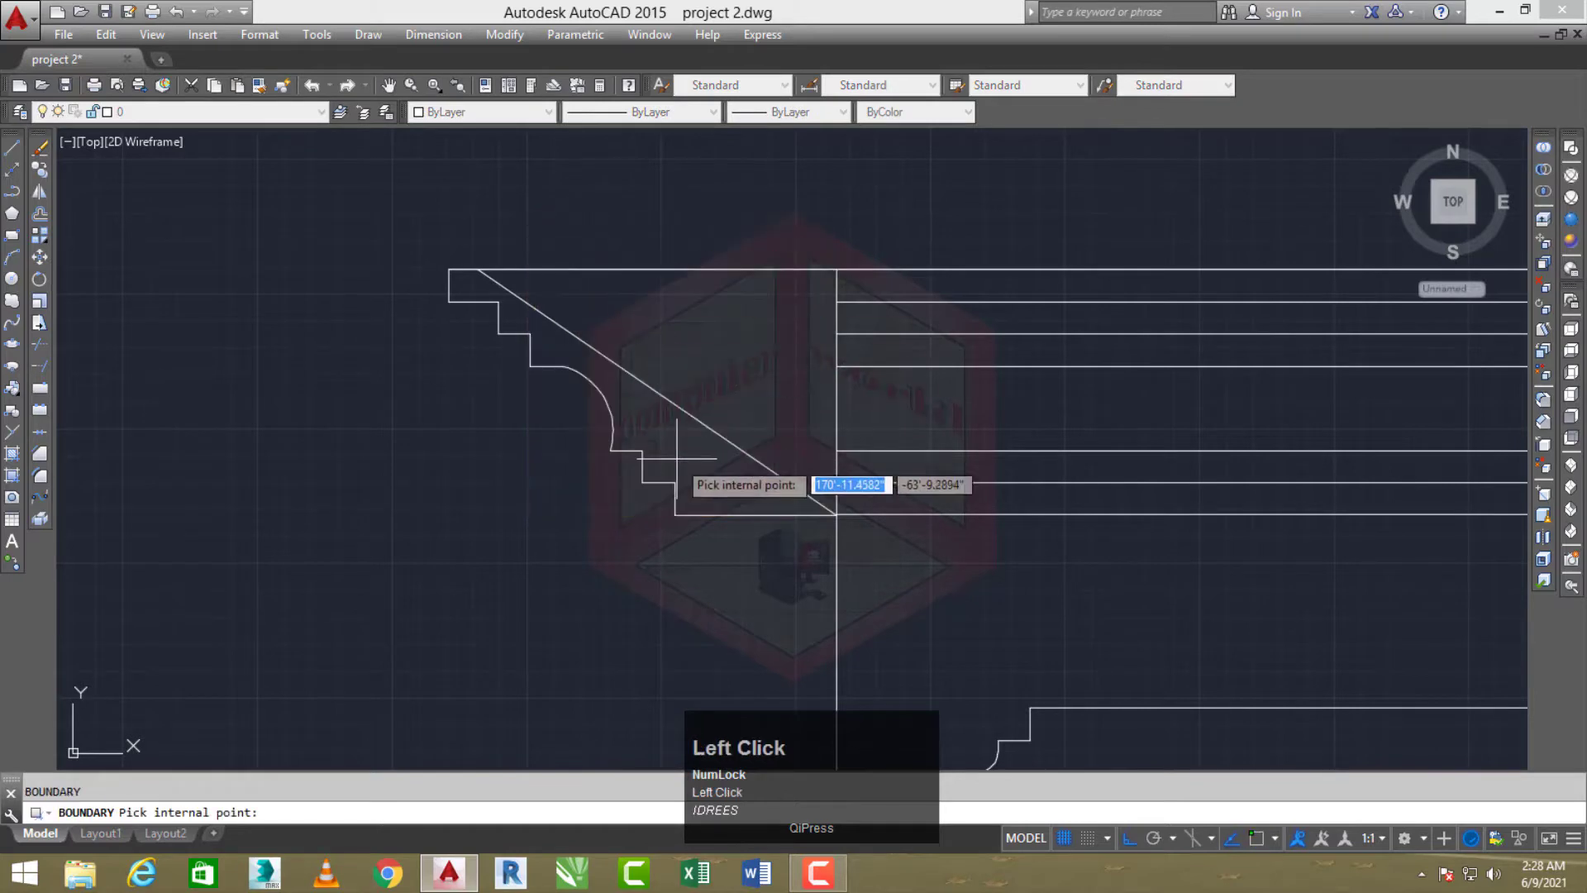
left_click(677, 459)
right_click(720, 388)
key("Escape")
middle_click_drag(632, 429, 950, 380)
Move the cornice profile polyline from the elevation to the empty space just left of the roof outline, with ortho off
type("m")
key("space")
left_click(657, 447)
scroll(651, 424, "down", 2)
right_click(682, 463)
left_click(676, 474)
scroll(566, 453, "down", 6)
scroll(950, 380, "down", 6)
middle_click_drag(679, 401, 1028, 349)
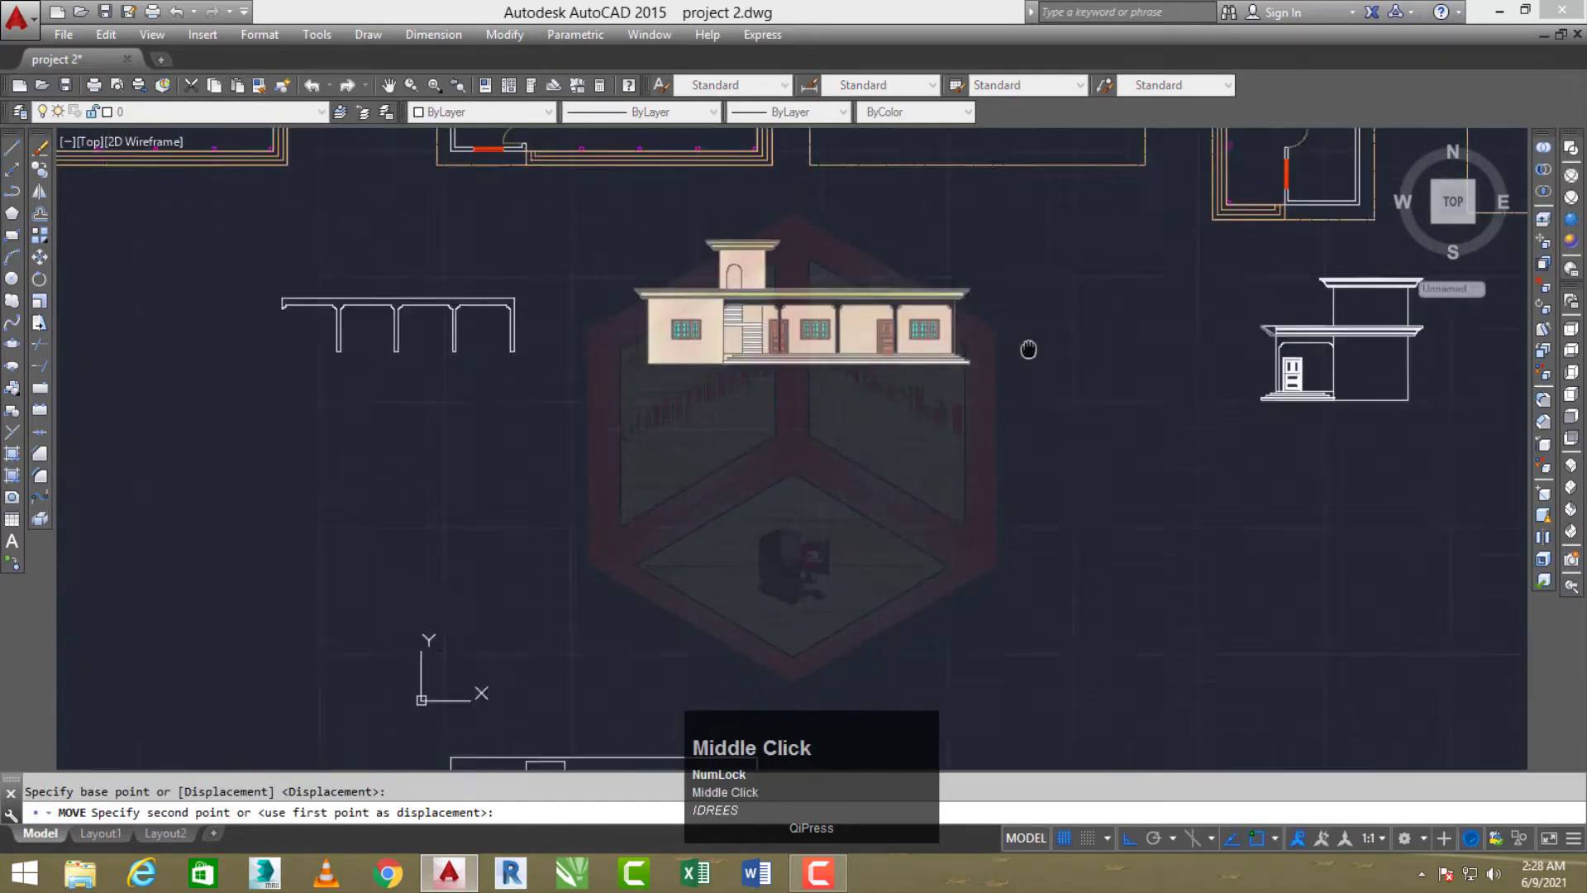
scroll(531, 354, "down", 2)
middle_click_drag(531, 354, 977, 340)
scroll(896, 398, "down", 3)
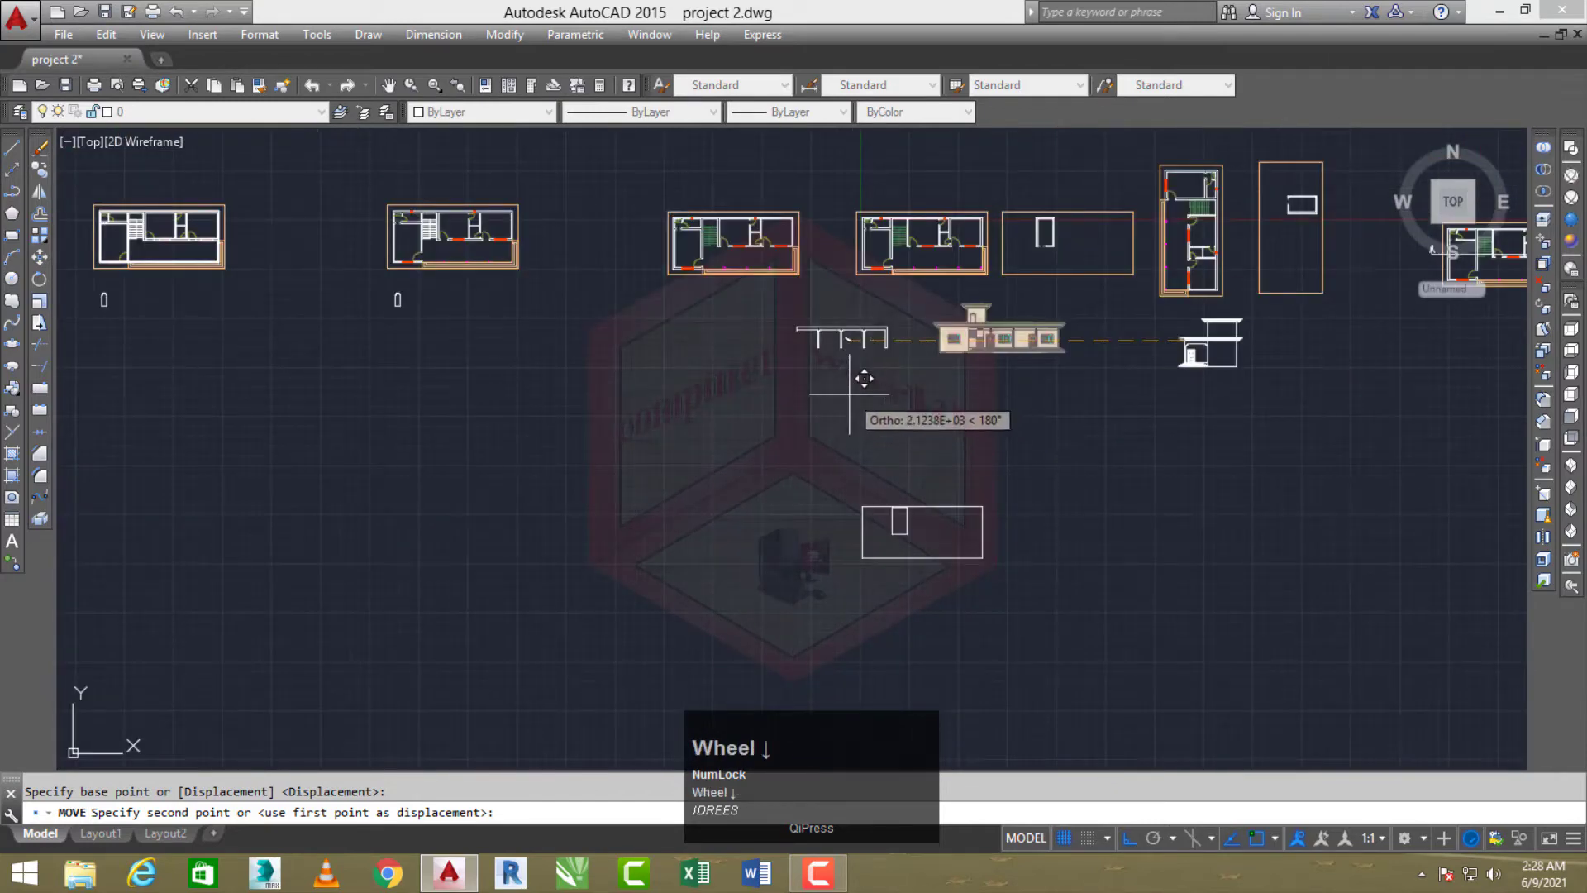
key("F8")
scroll(852, 499, "up", 6)
left_click(827, 524)
scroll(845, 522, "up", 6)
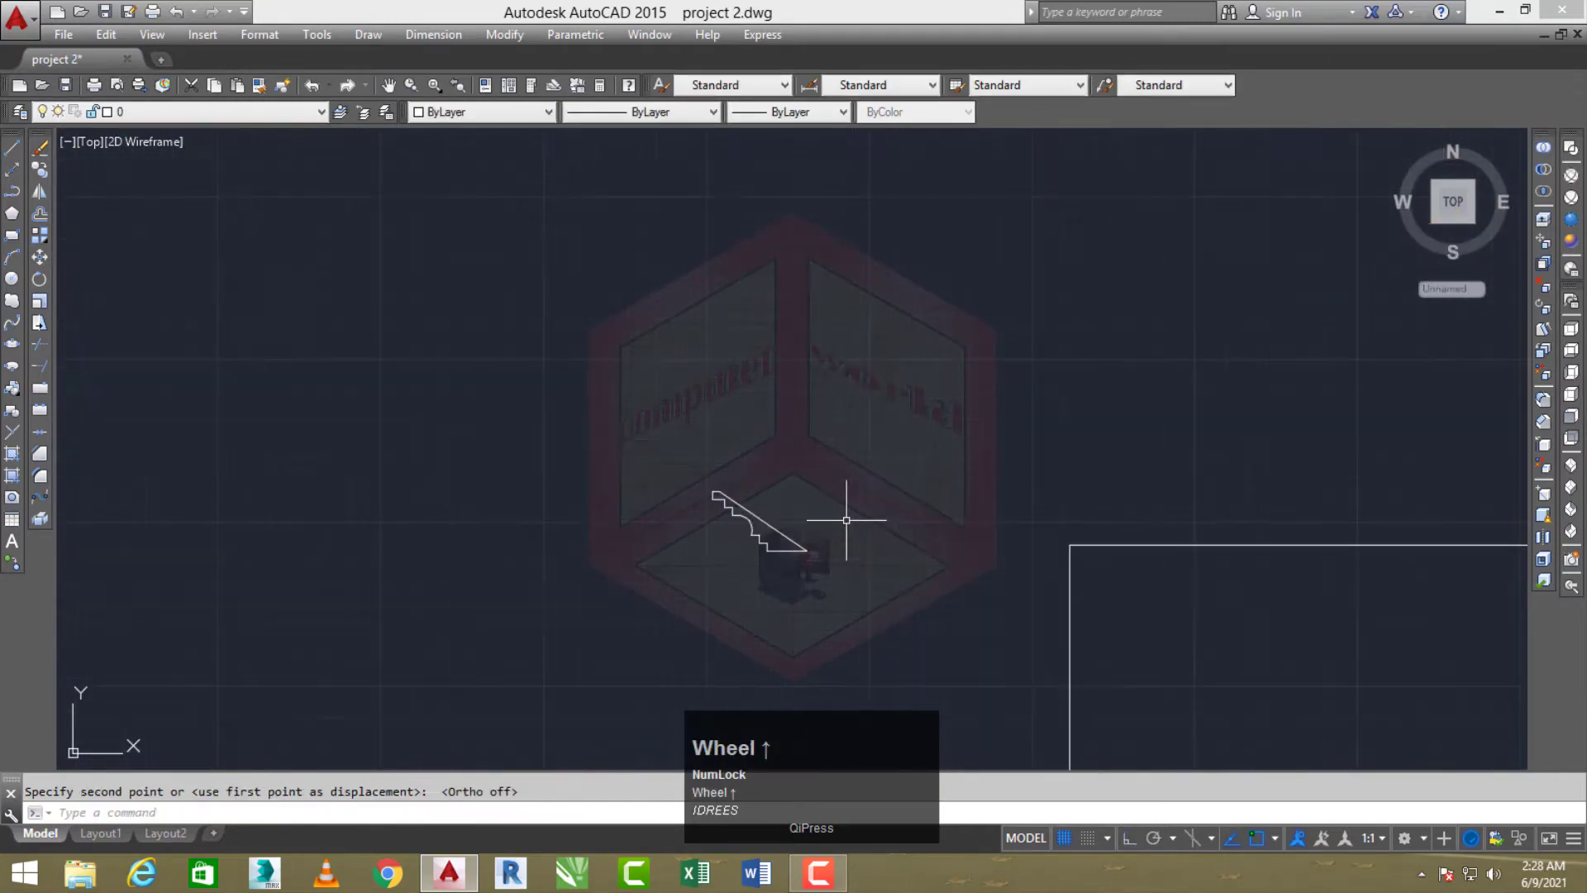
middle_click_drag(904, 543, 843, 530)
scroll(848, 496, "down", 5)
scroll(996, 510, "up", 2)
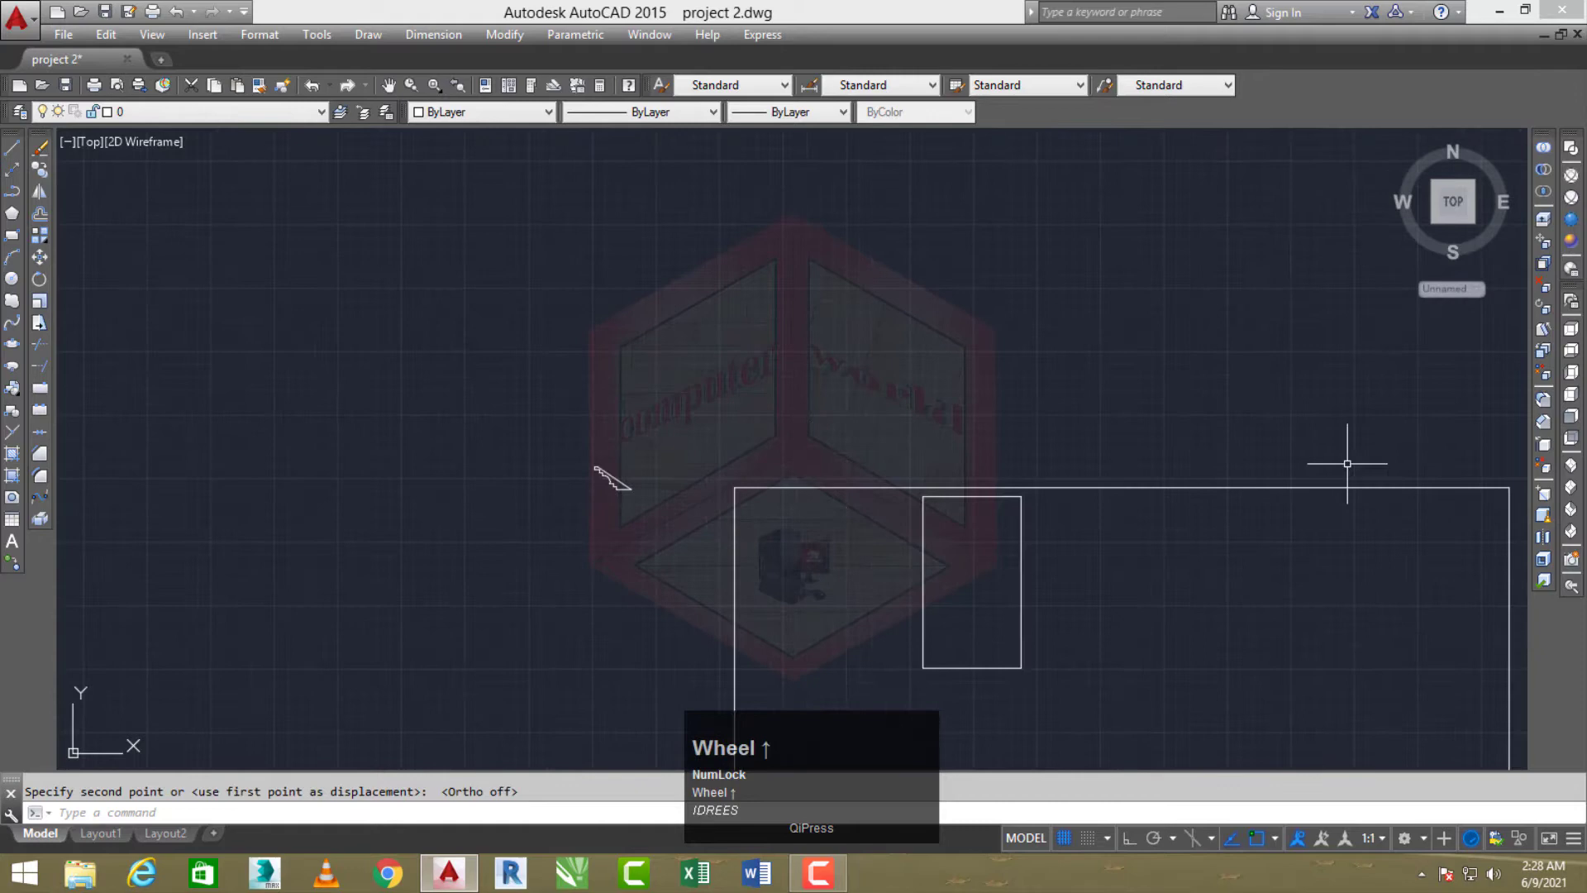
Switch to the SW Isometric view and frame the cornice profile beside the roof outline
left_click(1576, 468)
left_click(777, 479)
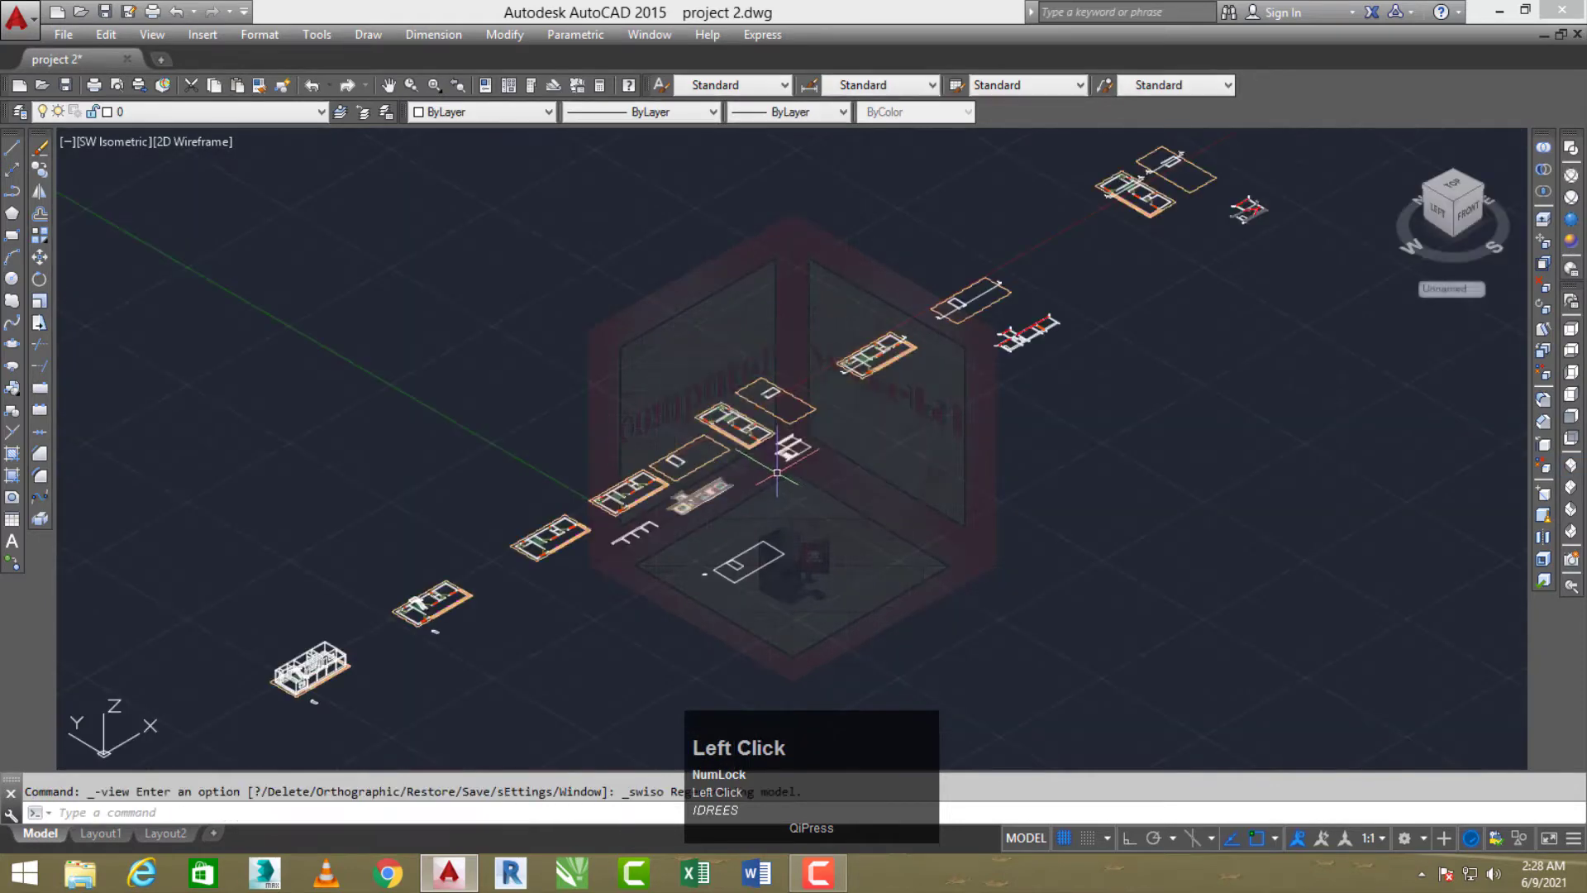
middle_click(757, 513)
scroll(756, 517, "up", 5)
mouse_move(759, 529)
middle_mouse_down()
mouse_move(705, 547)
mouse_move(730, 510)
mouse_move(686, 516)
middle_mouse_up()
scroll(522, 459, "up", 5)
key("Escape")
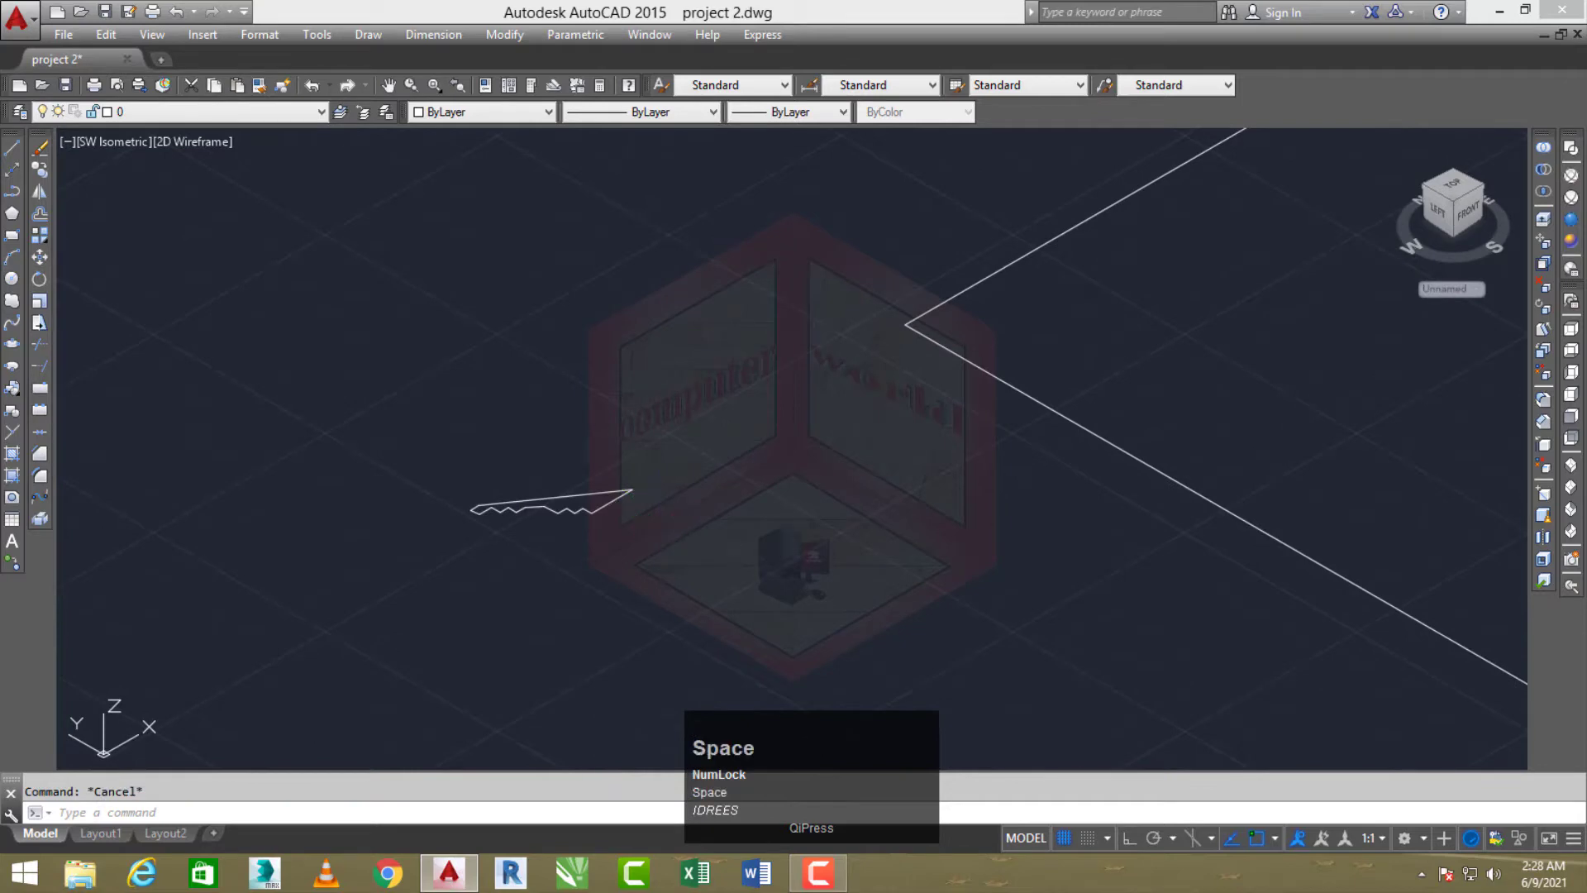
key("space")
scroll(632, 492, "up", 2)
left_click(631, 489)
right_click(648, 446)
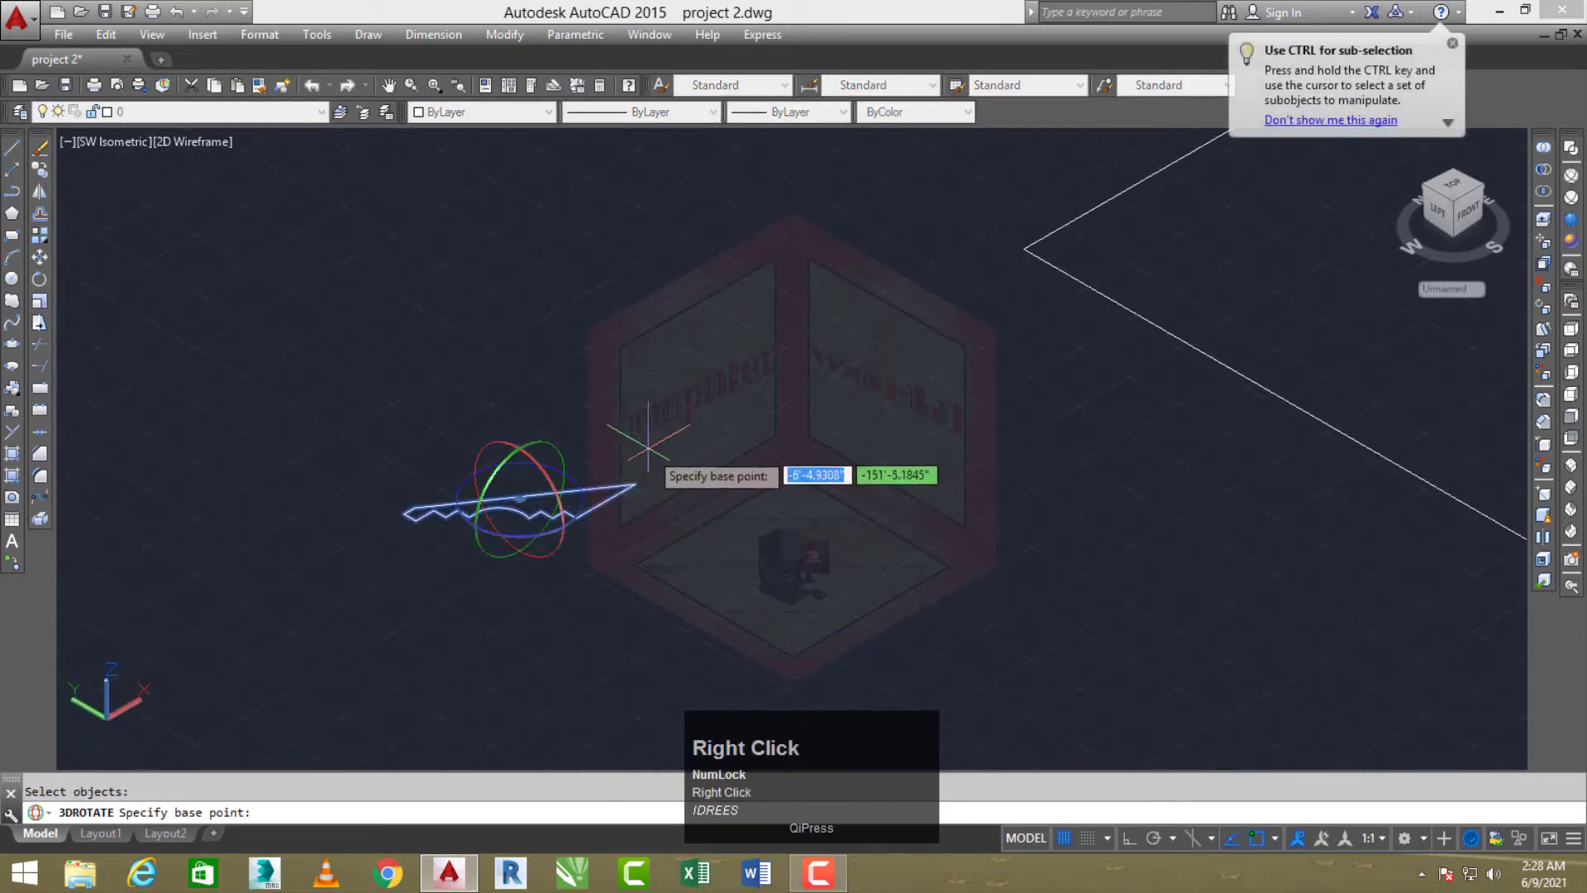
left_click(554, 476)
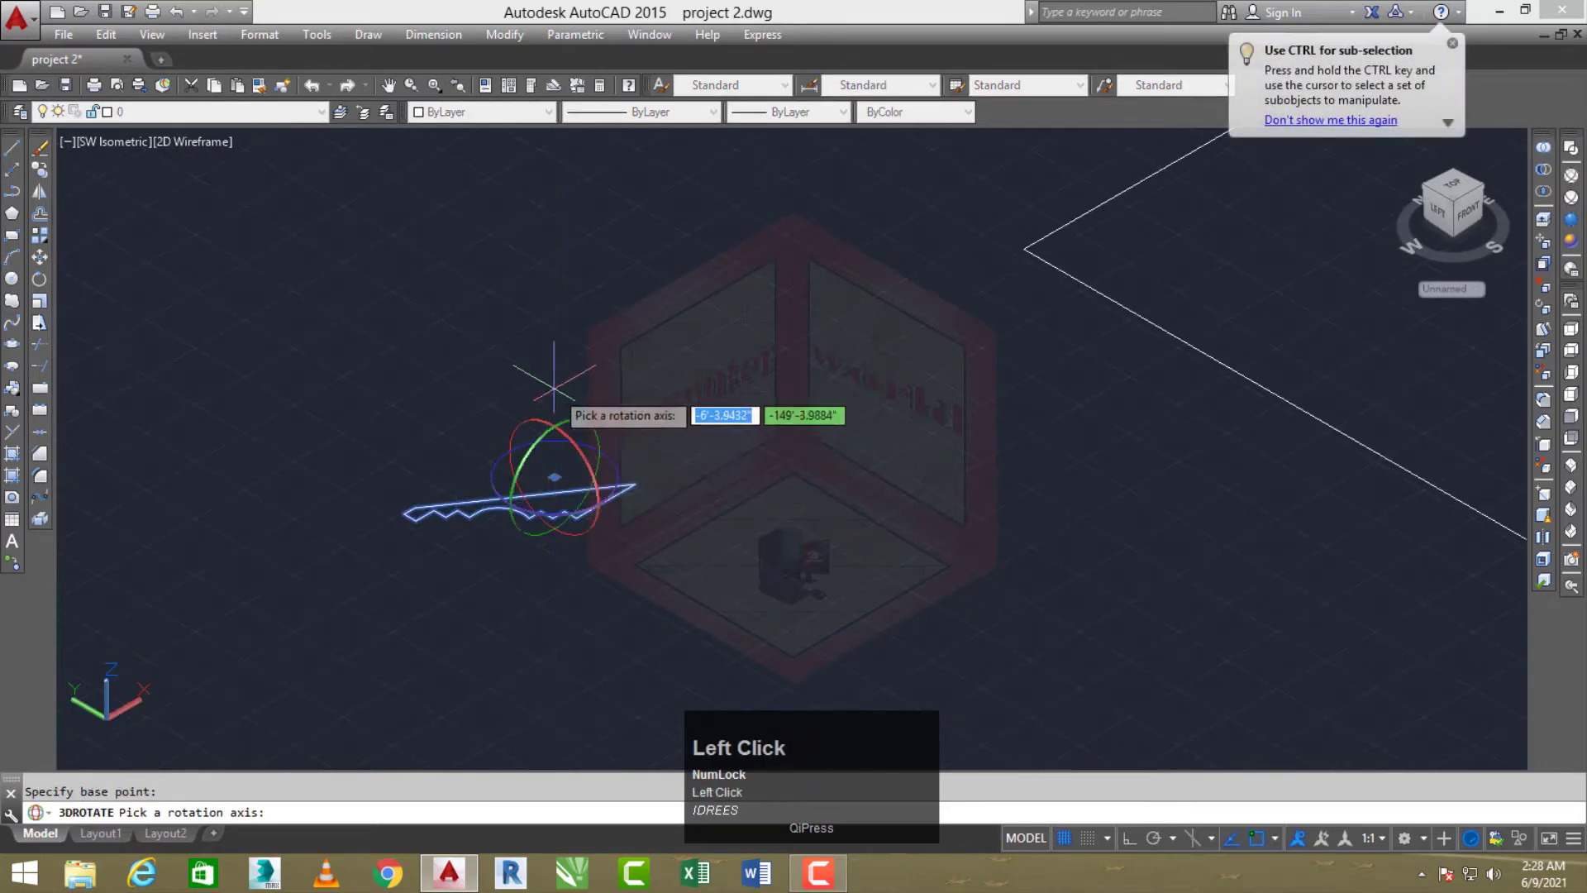
left_click(577, 432)
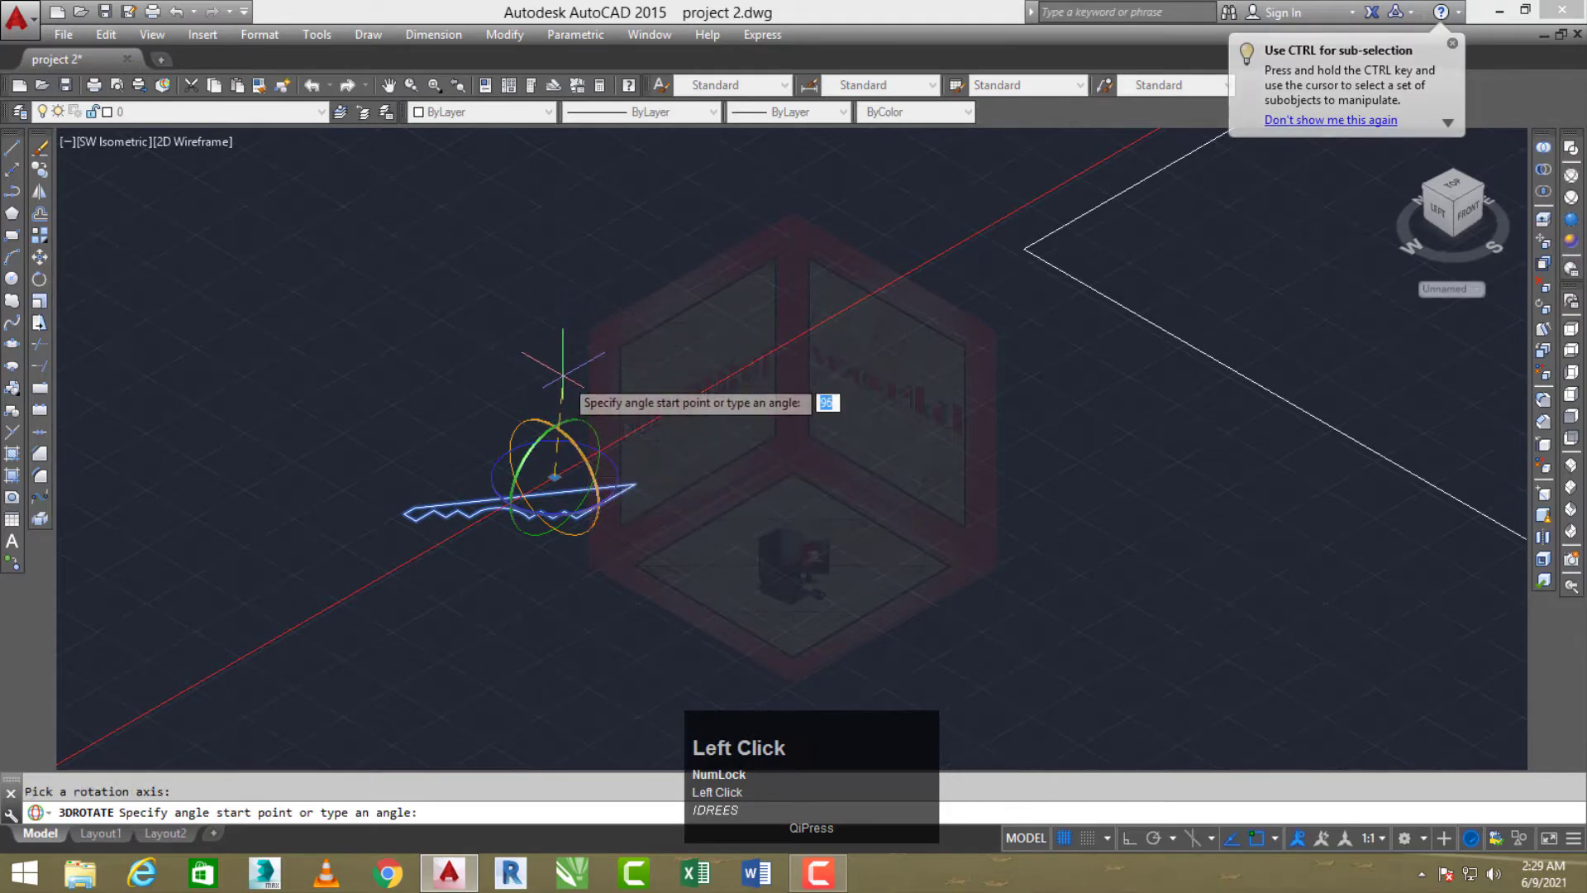
key("F8")
left_click(550, 281)
key("Escape")
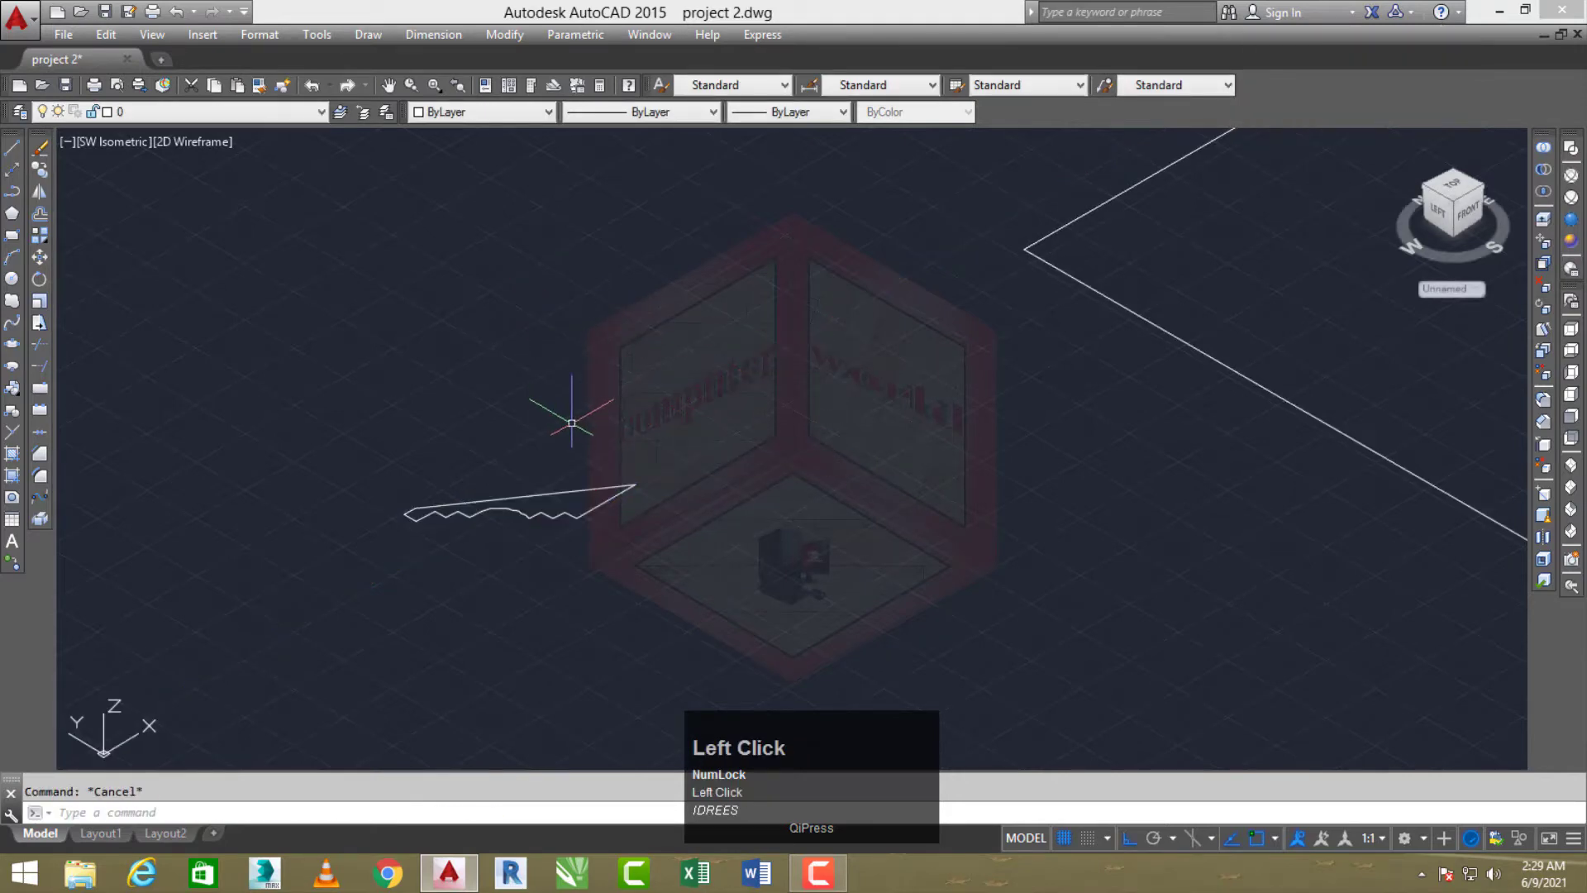
Rotate the cornice profile in 3D about the X axis so that it stands upright
key("space")
left_click(584, 513)
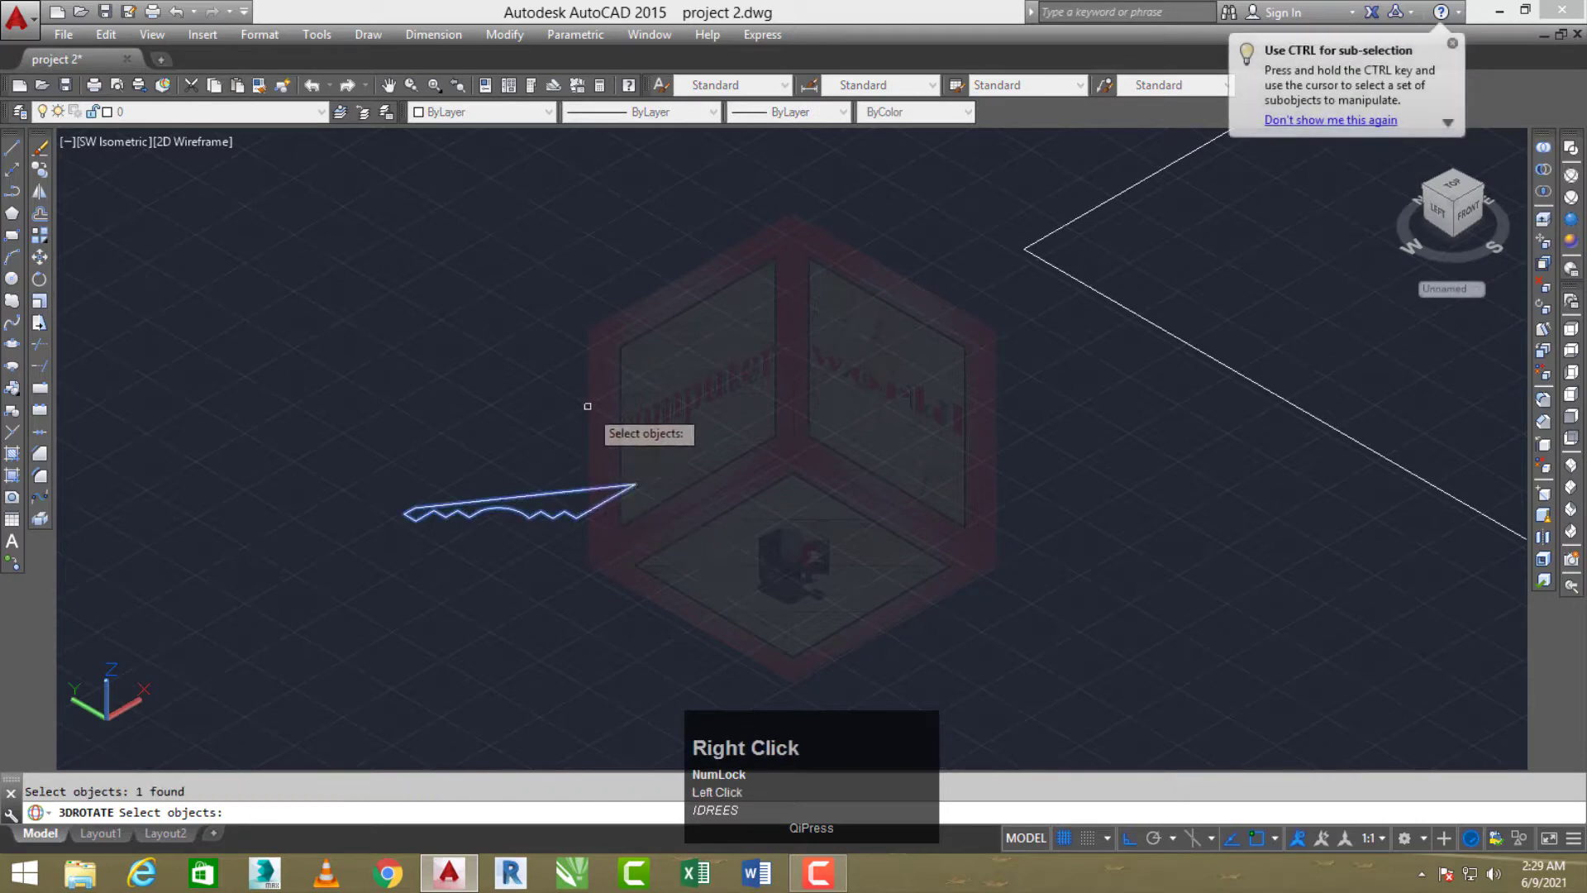
right_click(571, 479)
left_click(556, 487)
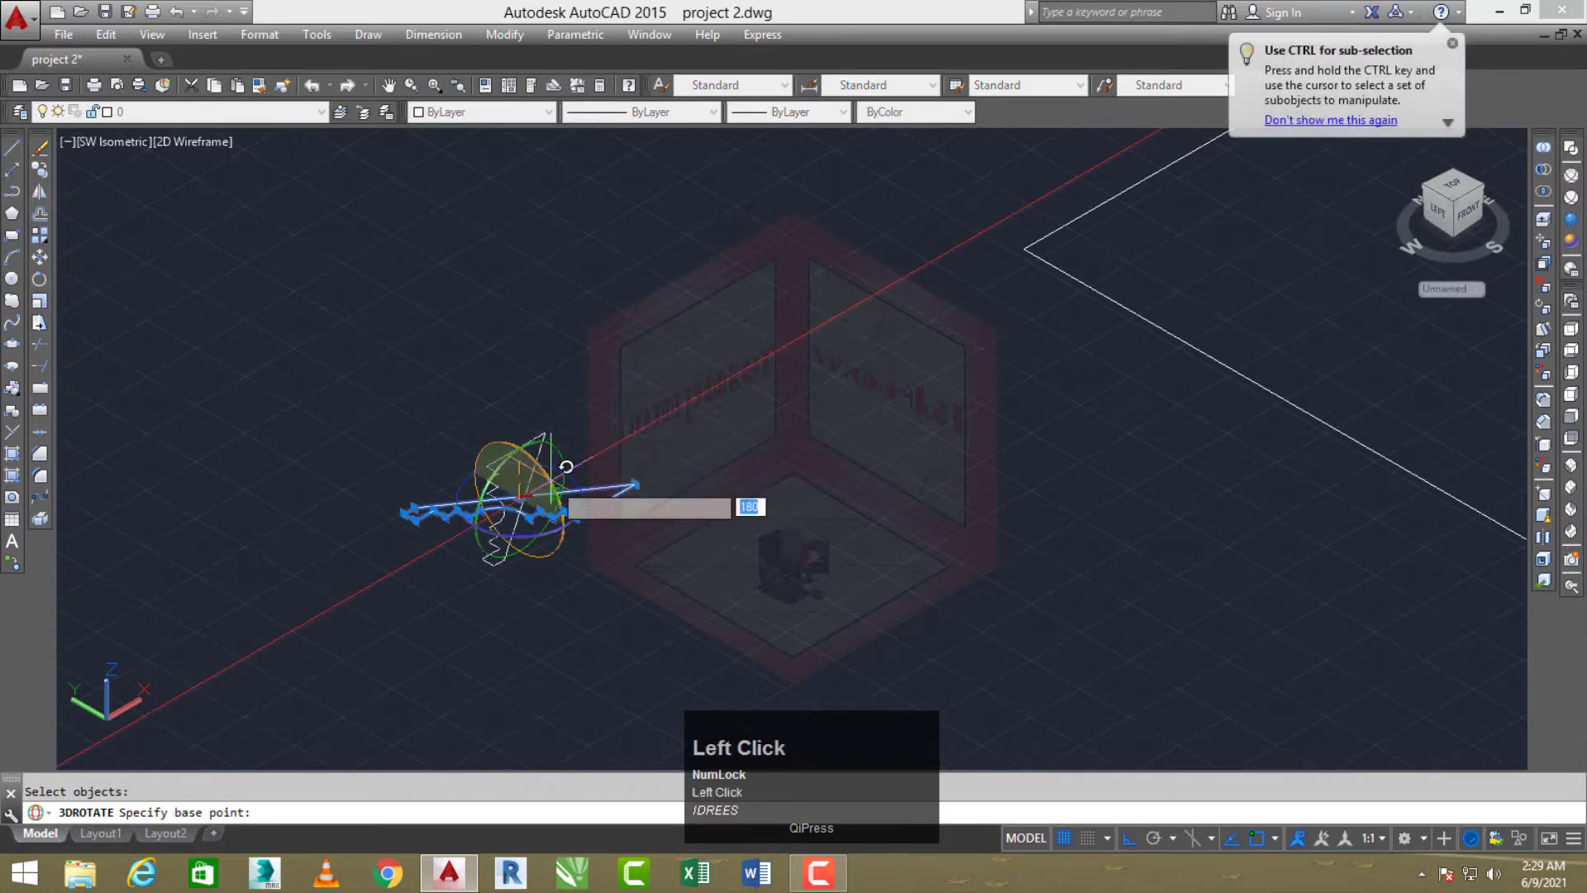
left_click(513, 329)
middle_click_drag(654, 477, 633, 485)
scroll(634, 484, "down", 5)
middle_click_drag(1021, 477, 829, 480)
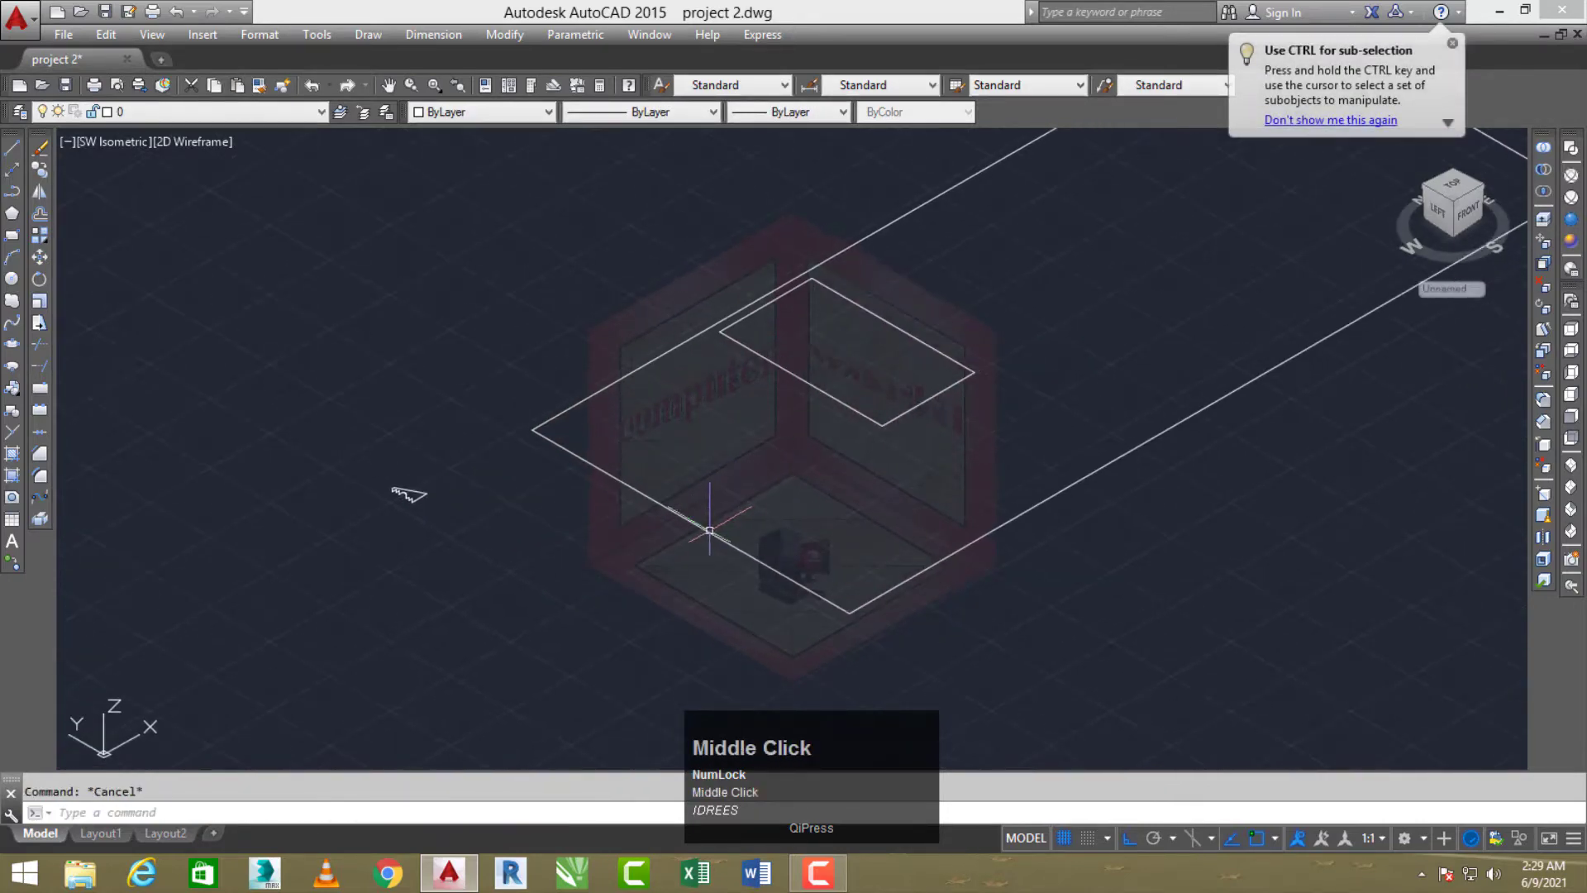
Break a short gap in the middle of the roof outline's short edge nearest the cornice profile
type("b")
key("space")
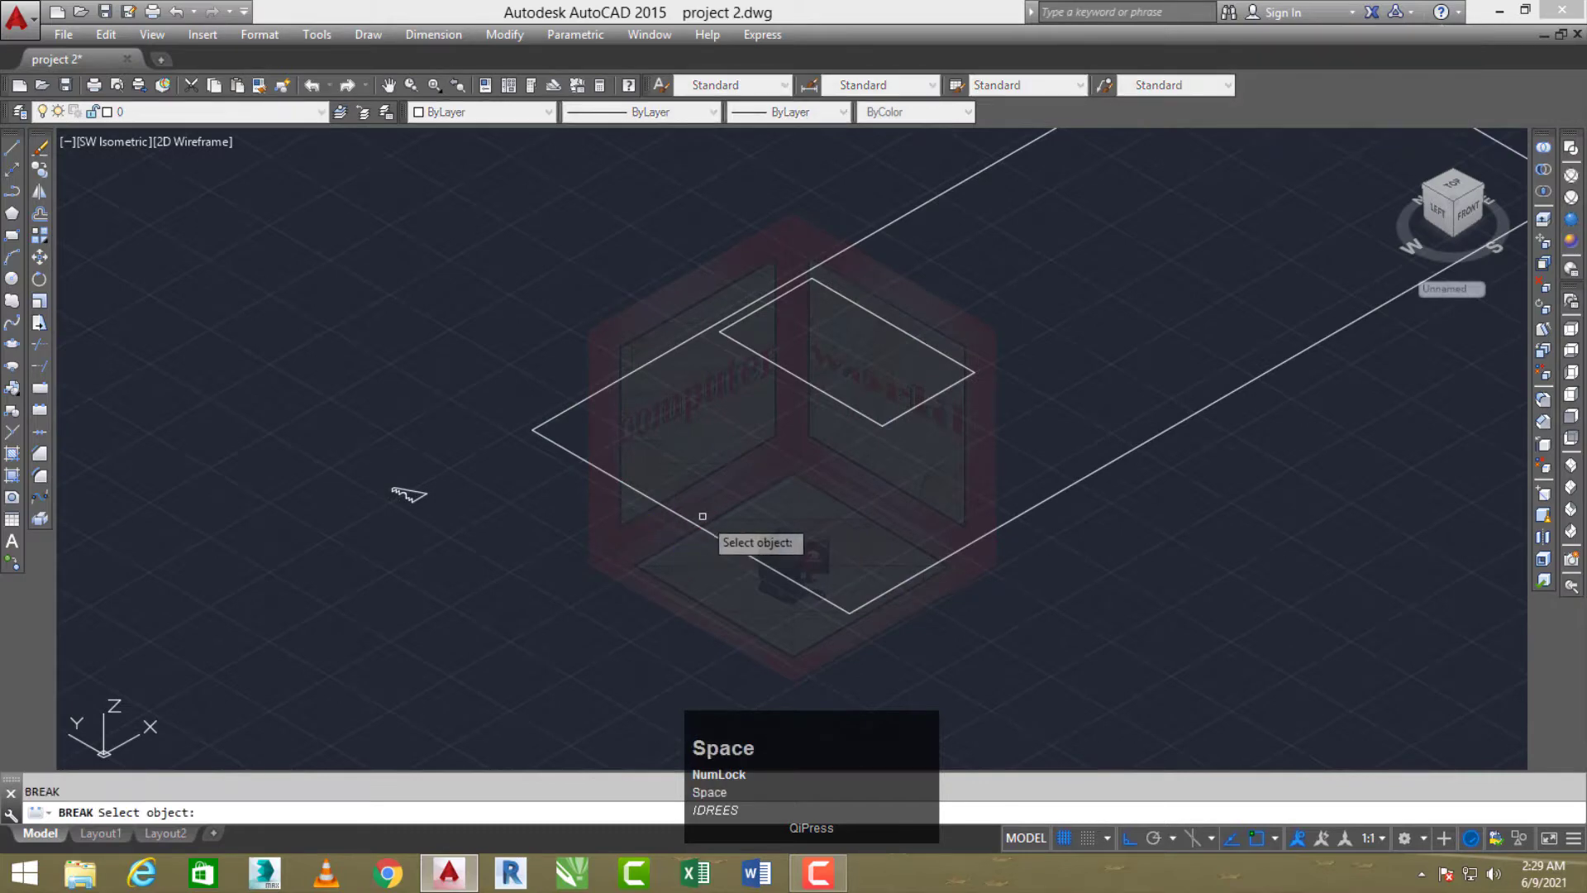
left_click(718, 539)
left_click(658, 501)
middle_click(624, 517)
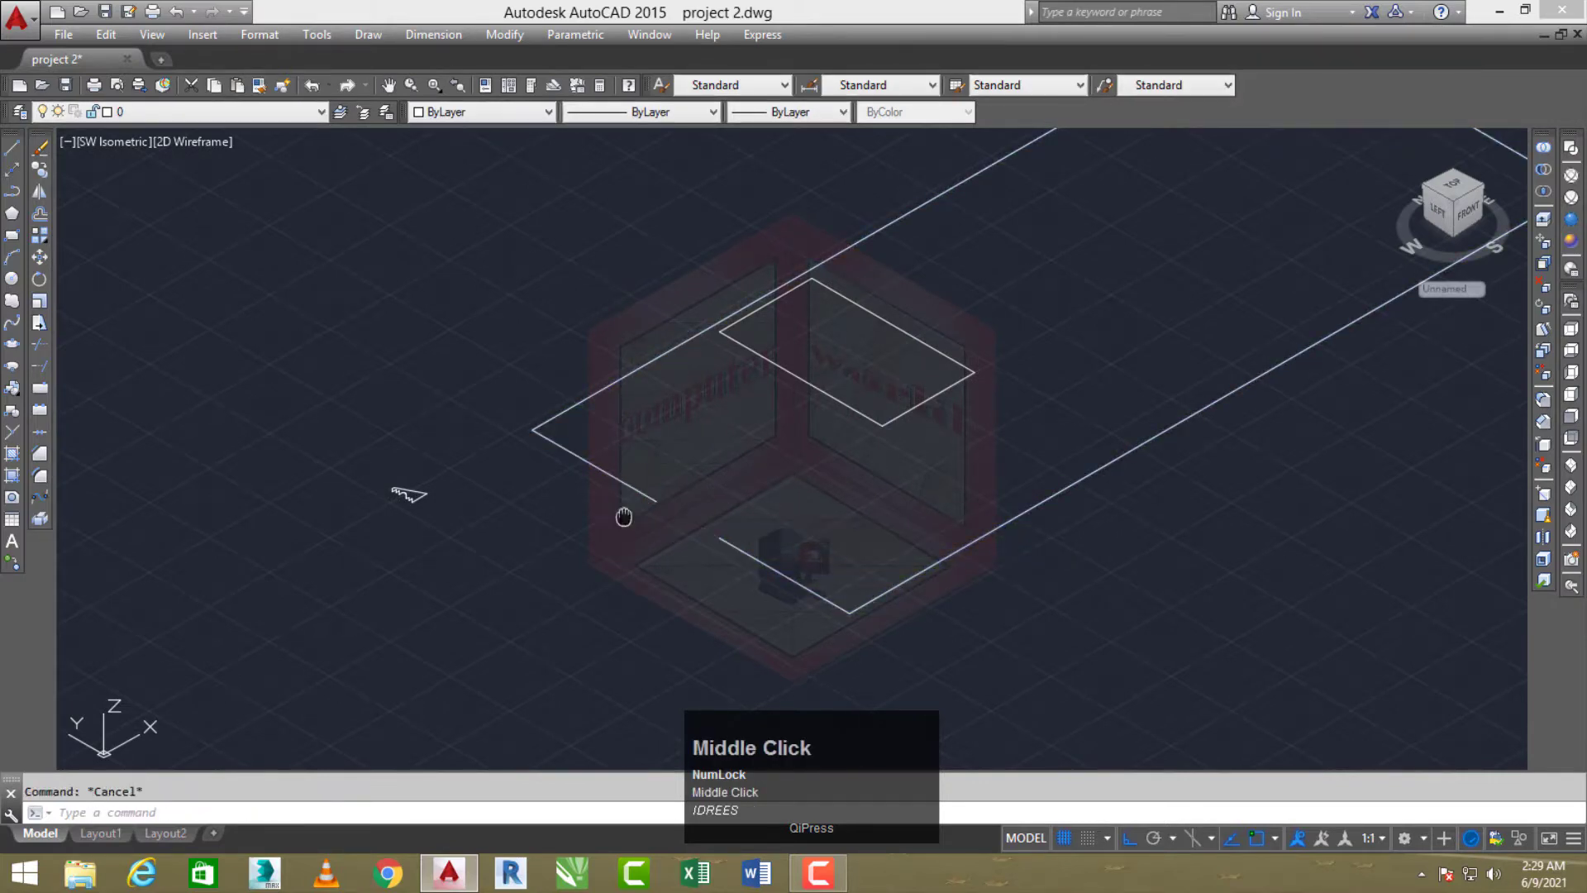
Move the upright cornice profile by its pointed inner corner onto the roof outline's endpoint at the gap
type("m")
key("space")
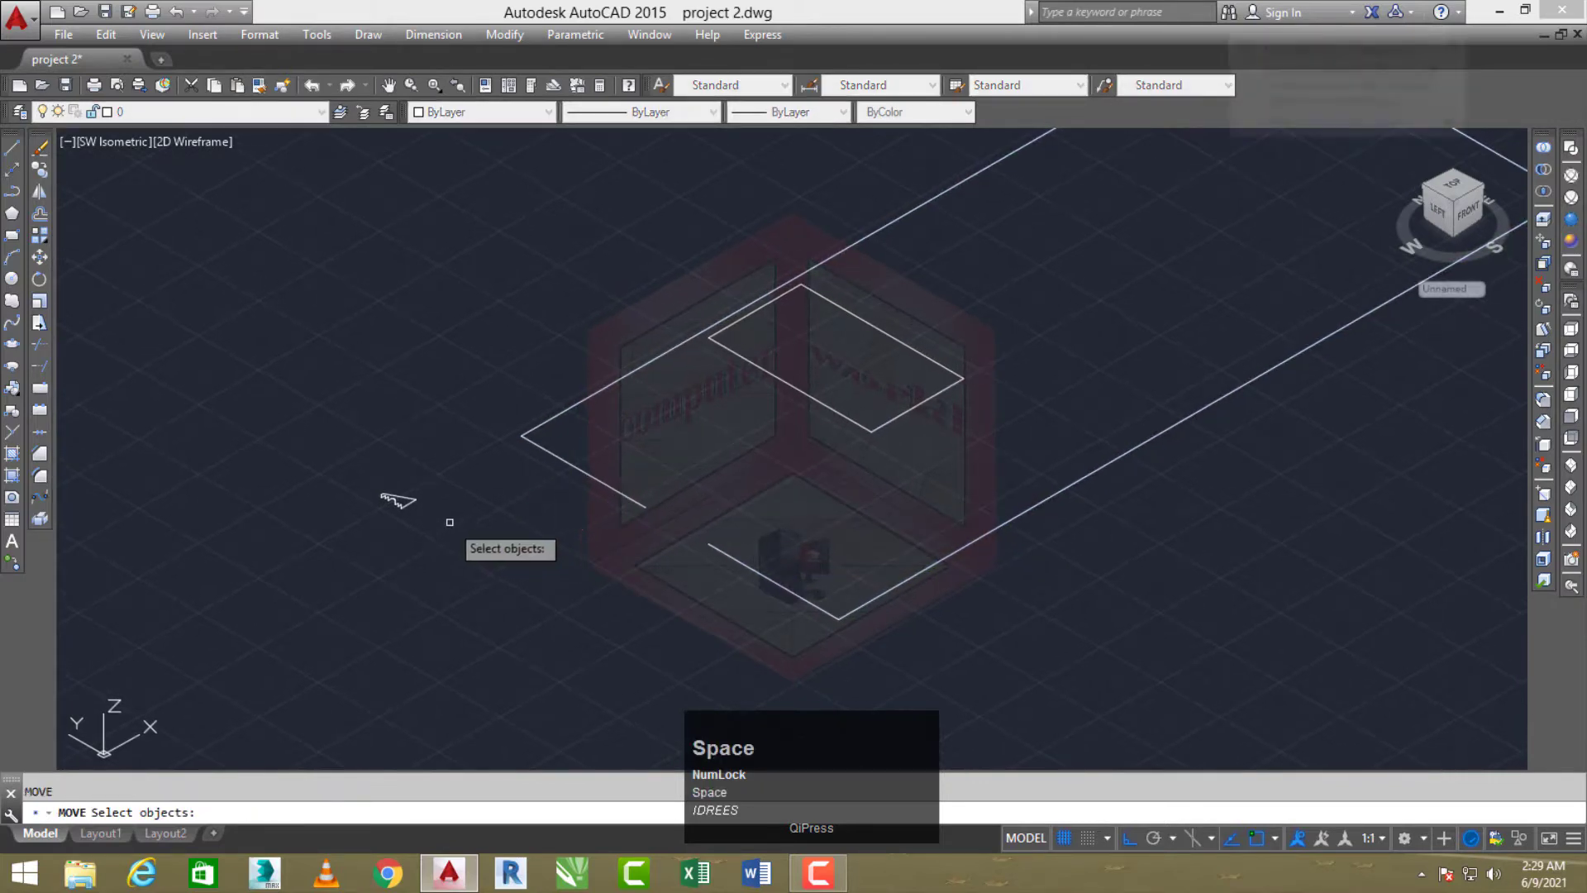
scroll(422, 511, "up", 5)
left_click(434, 437)
left_click(368, 477)
right_click(389, 466)
scroll(396, 462, "up", 5)
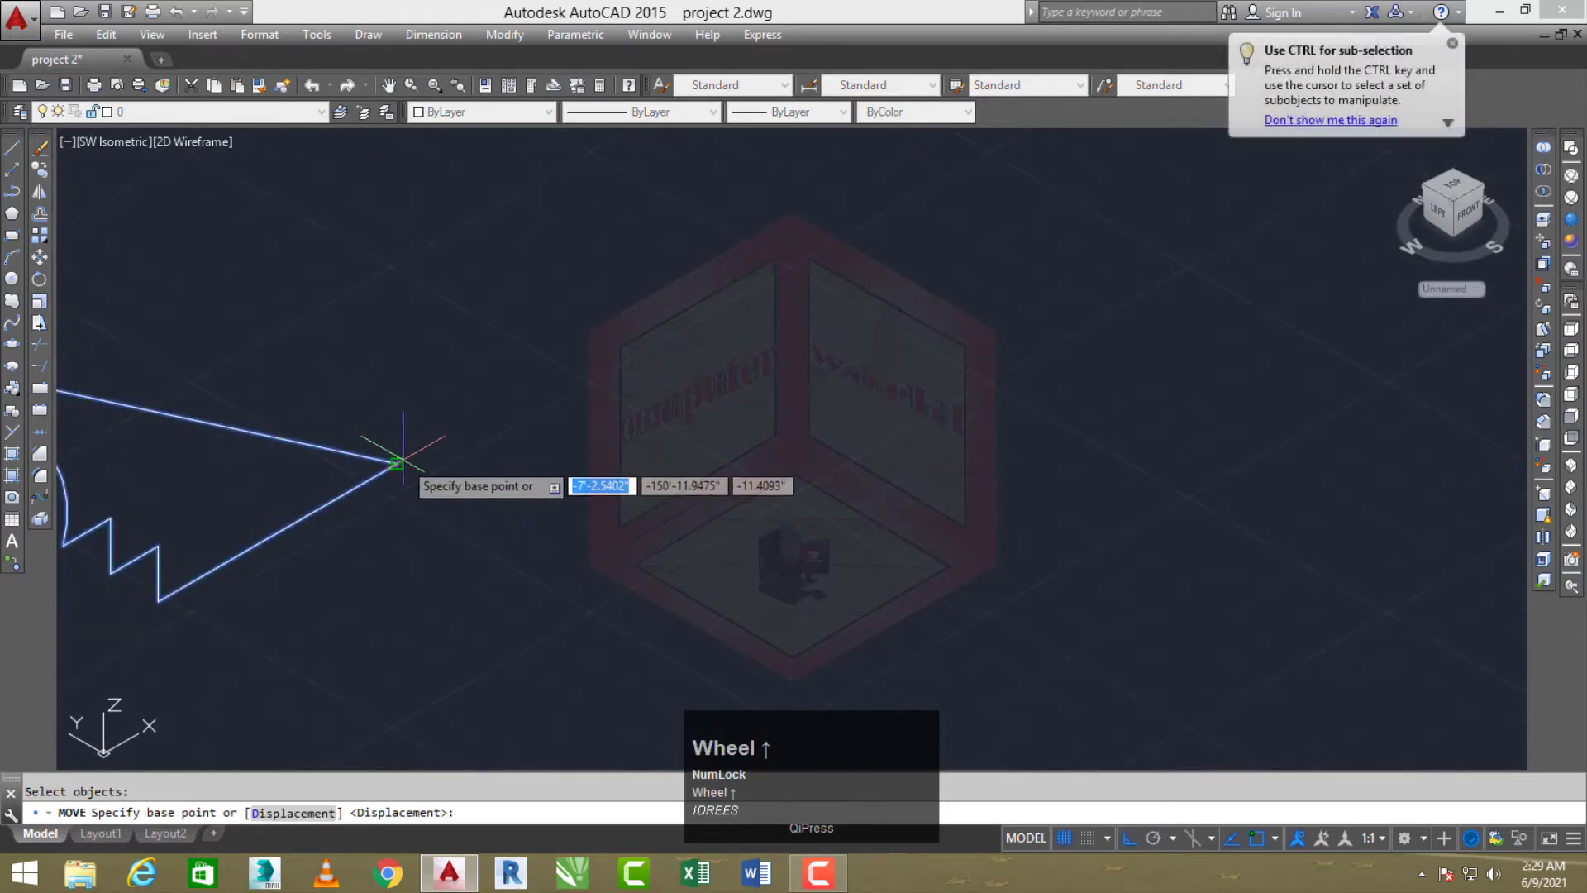
left_click(396, 463)
middle_click(638, 486)
scroll(758, 483, "up", 3)
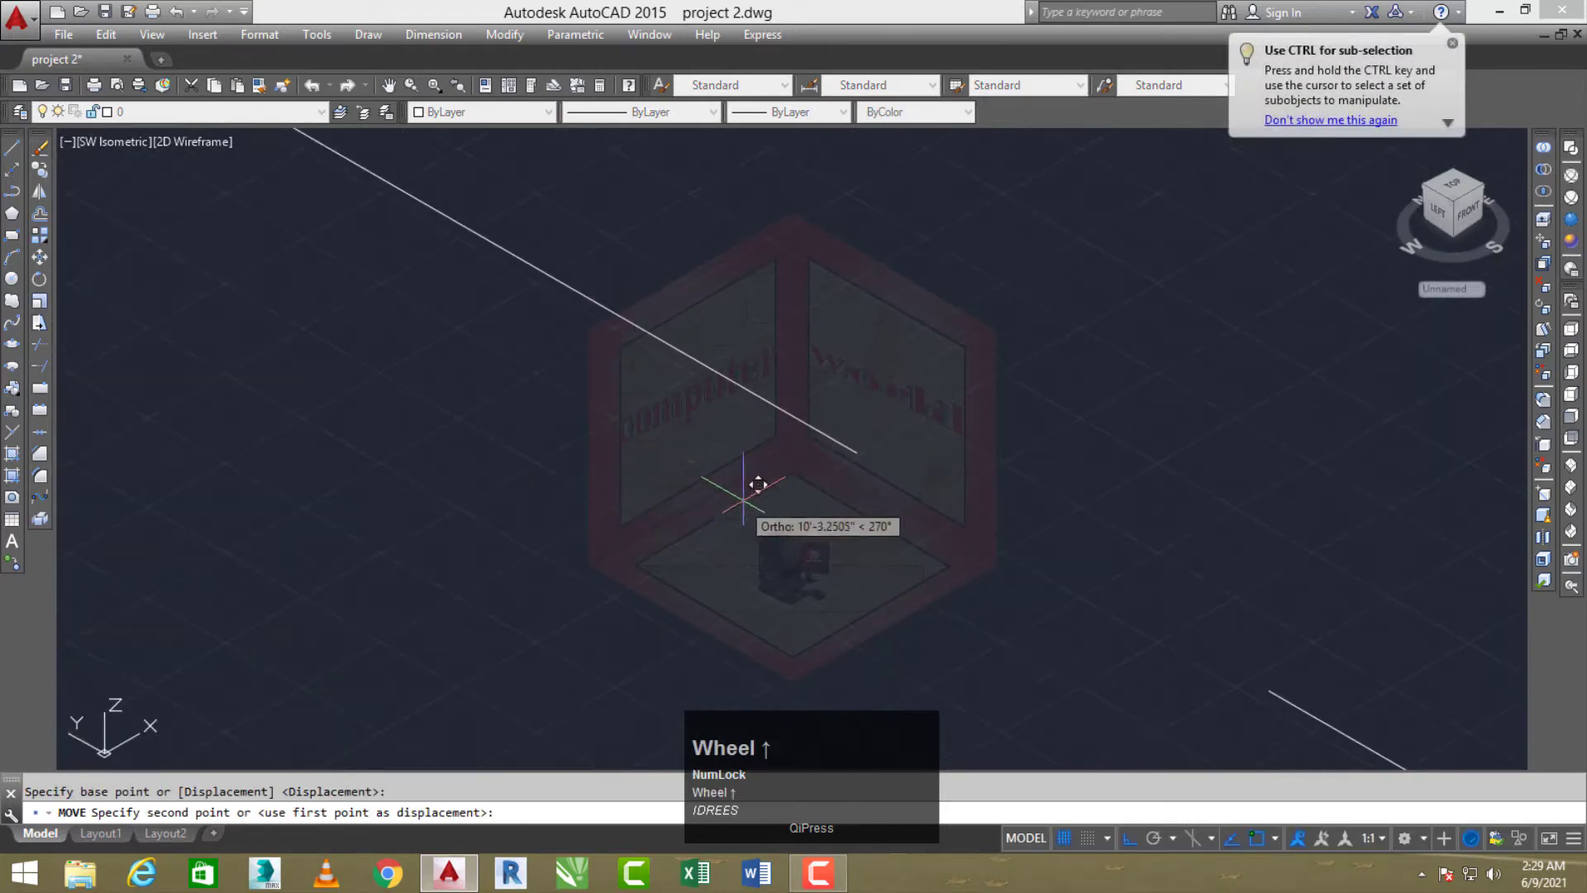
left_click(855, 452)
key("Escape")
scroll(776, 474, "down", 4)
middle_click_drag(773, 508, 721, 539)
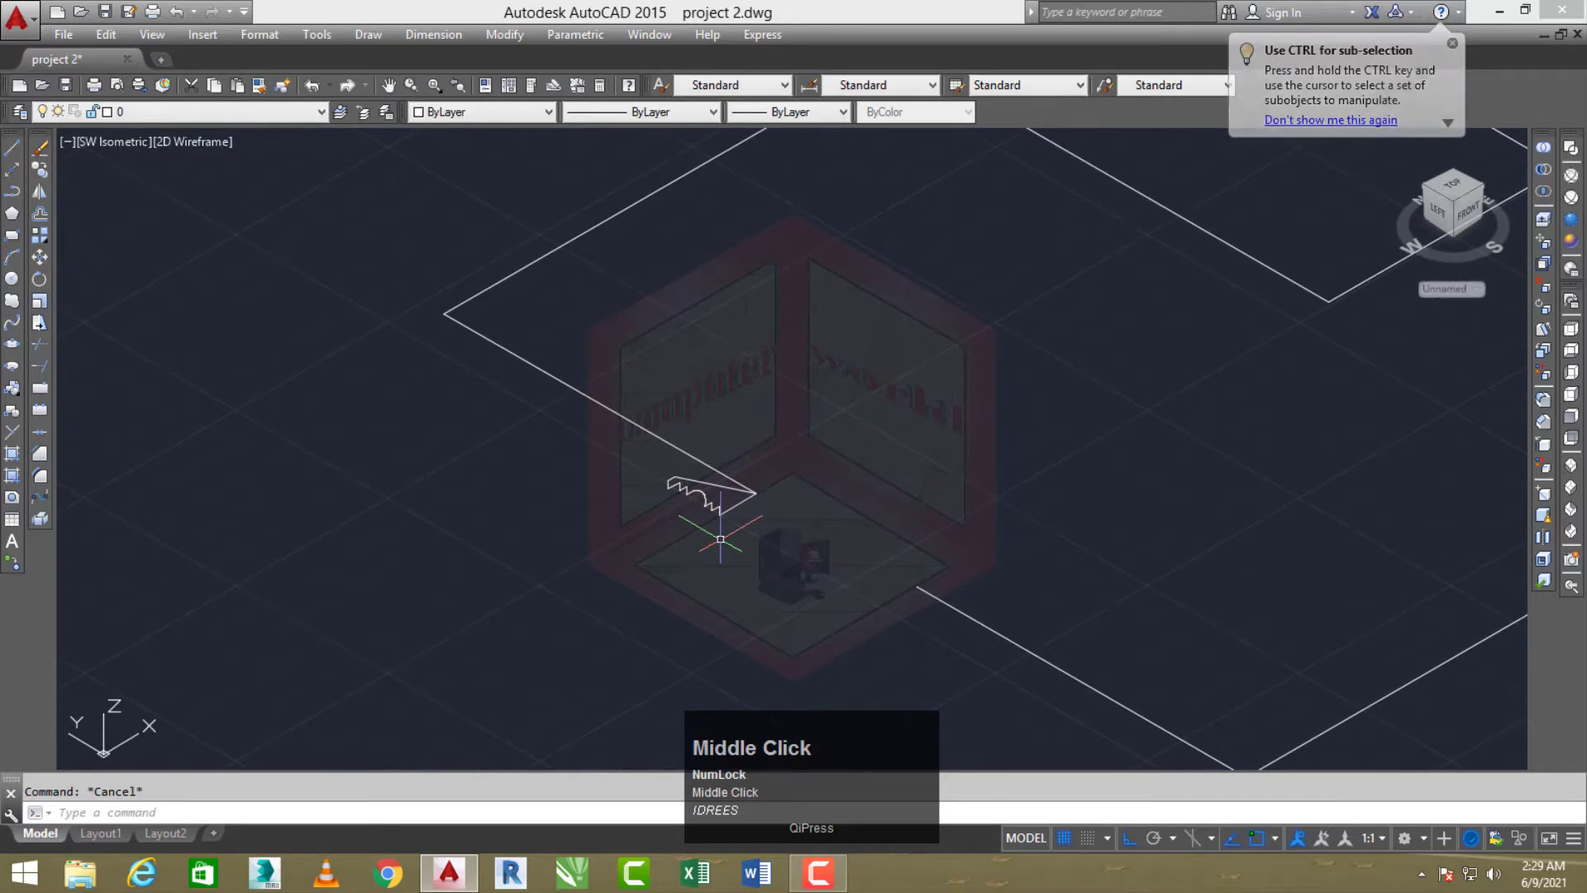
Extrude the cornice profile along the broken roof outline as its path
type("sext")
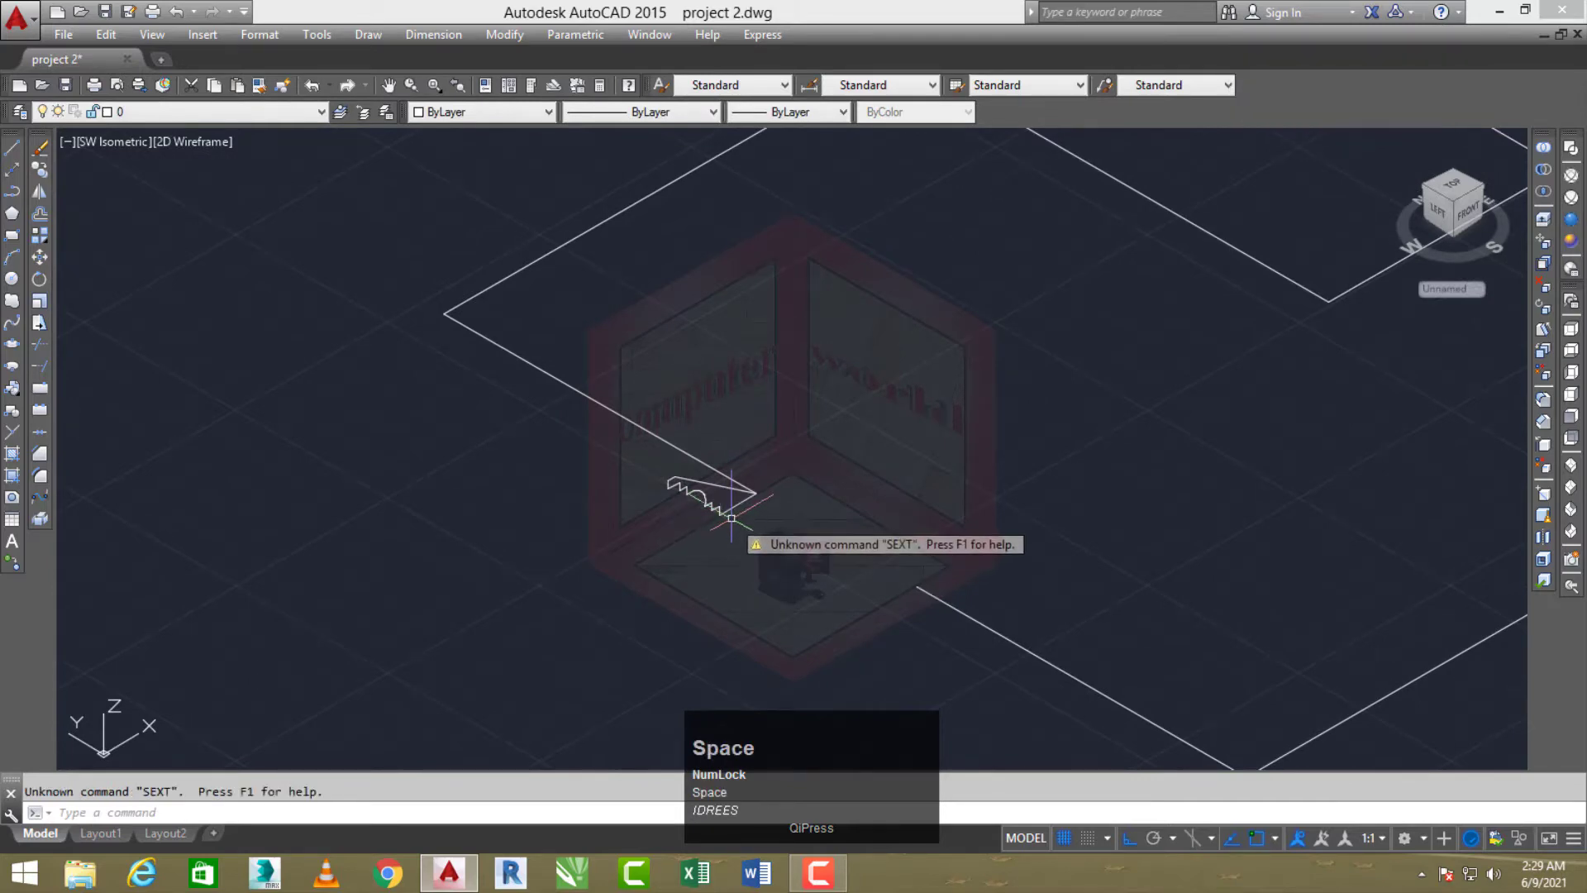
type("ext")
key("space")
scroll(739, 510, "up", 2)
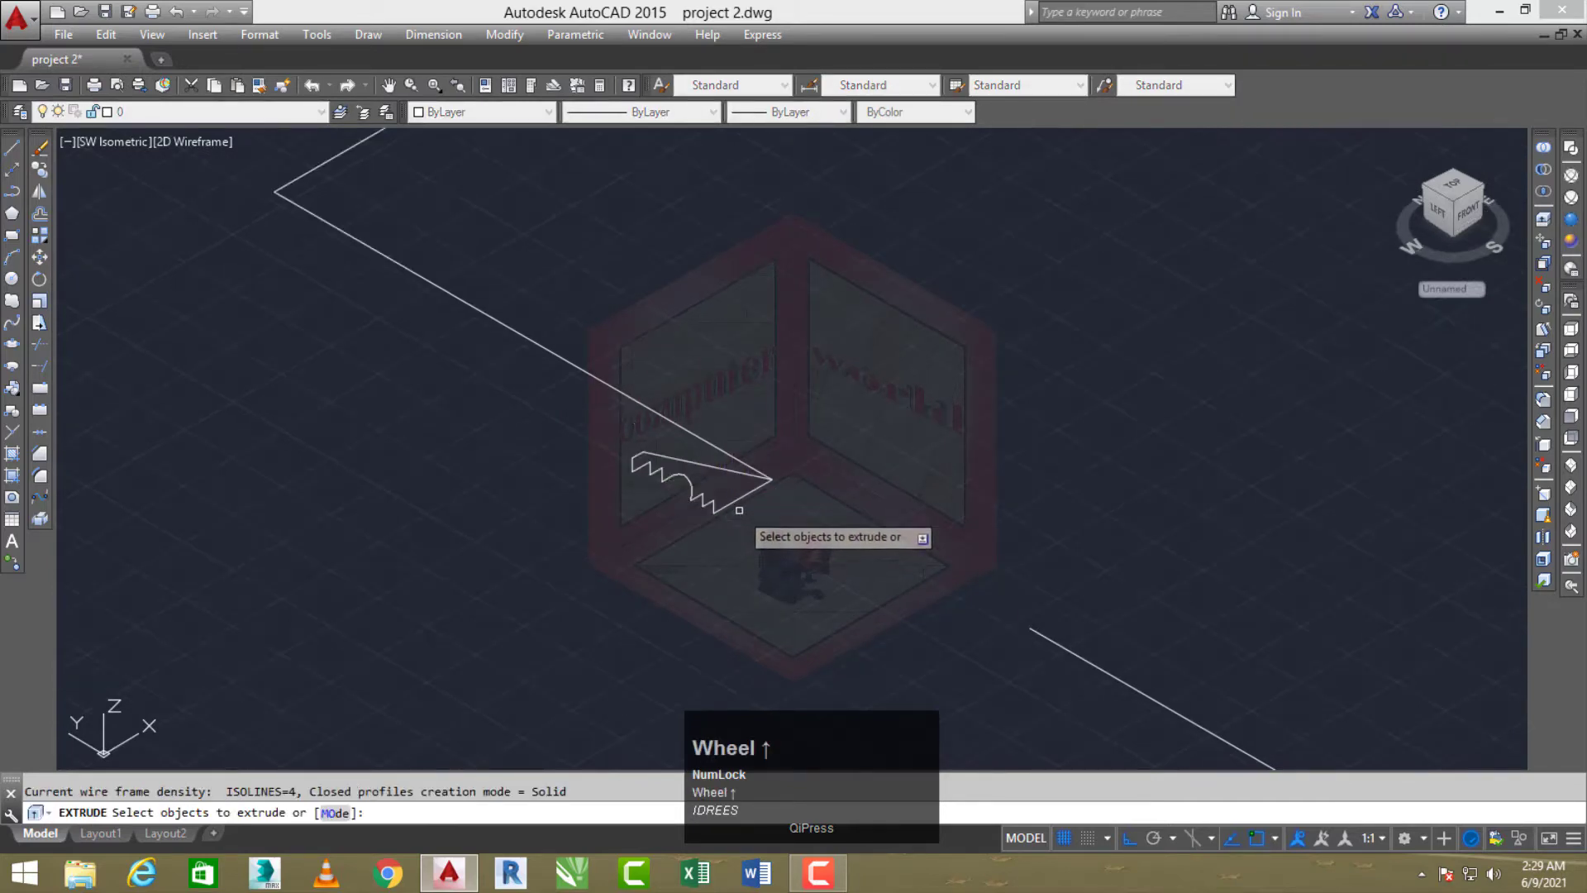
right_click(759, 524)
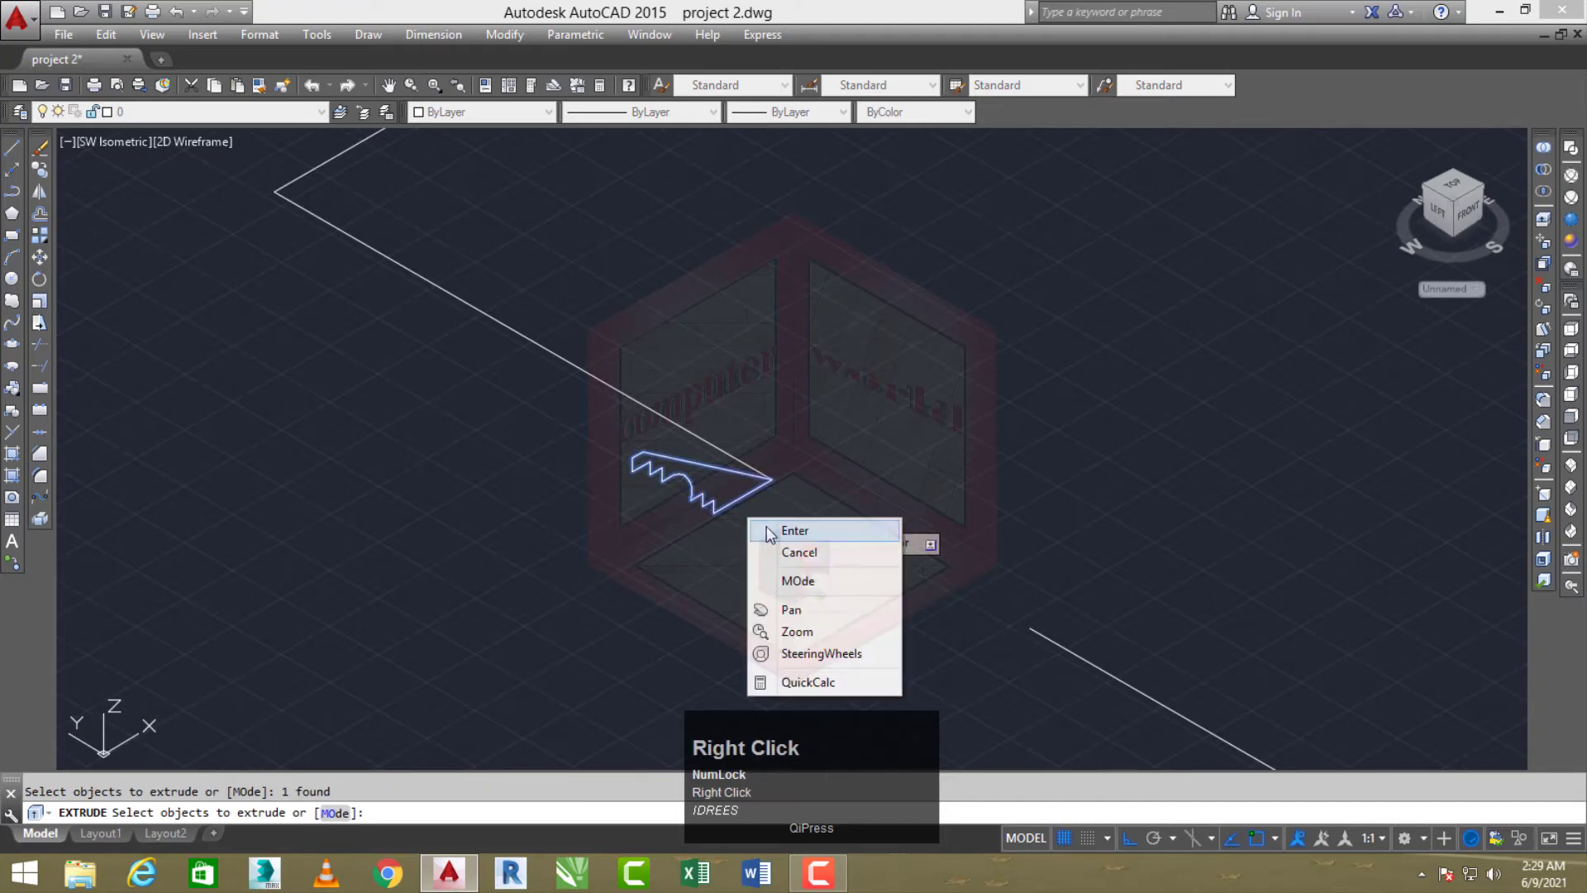
left_click(784, 530)
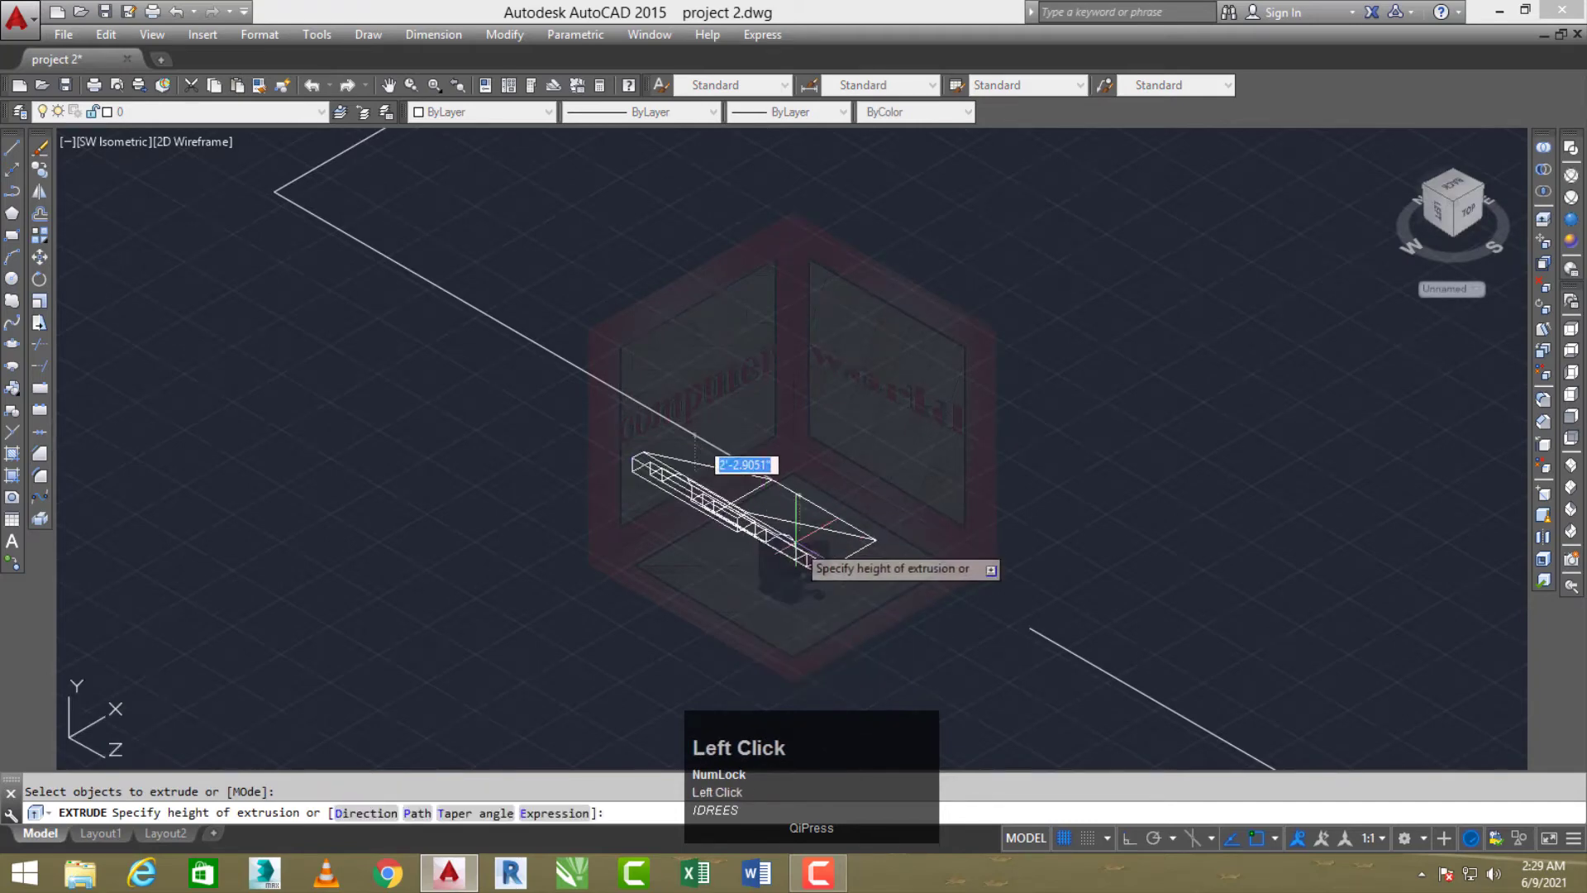
type("p")
key("space")
scroll(711, 455, "up", 5)
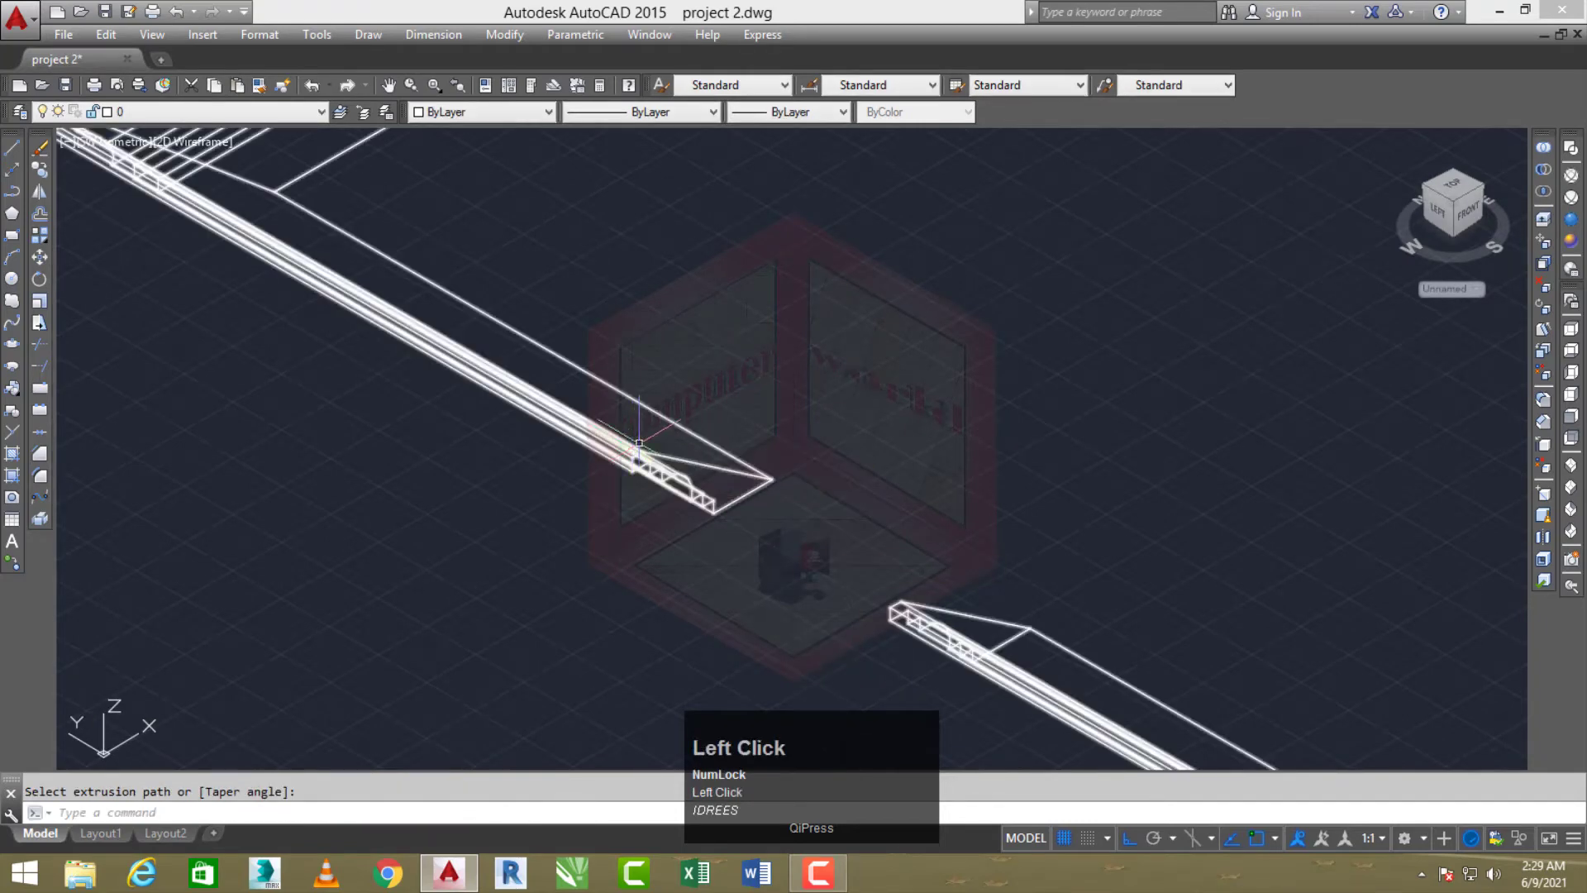
scroll(821, 460, "down", 2)
scroll(760, 448, "up", 2)
middle_click_drag(761, 448, 837, 458)
scroll(1051, 449, "up", 1)
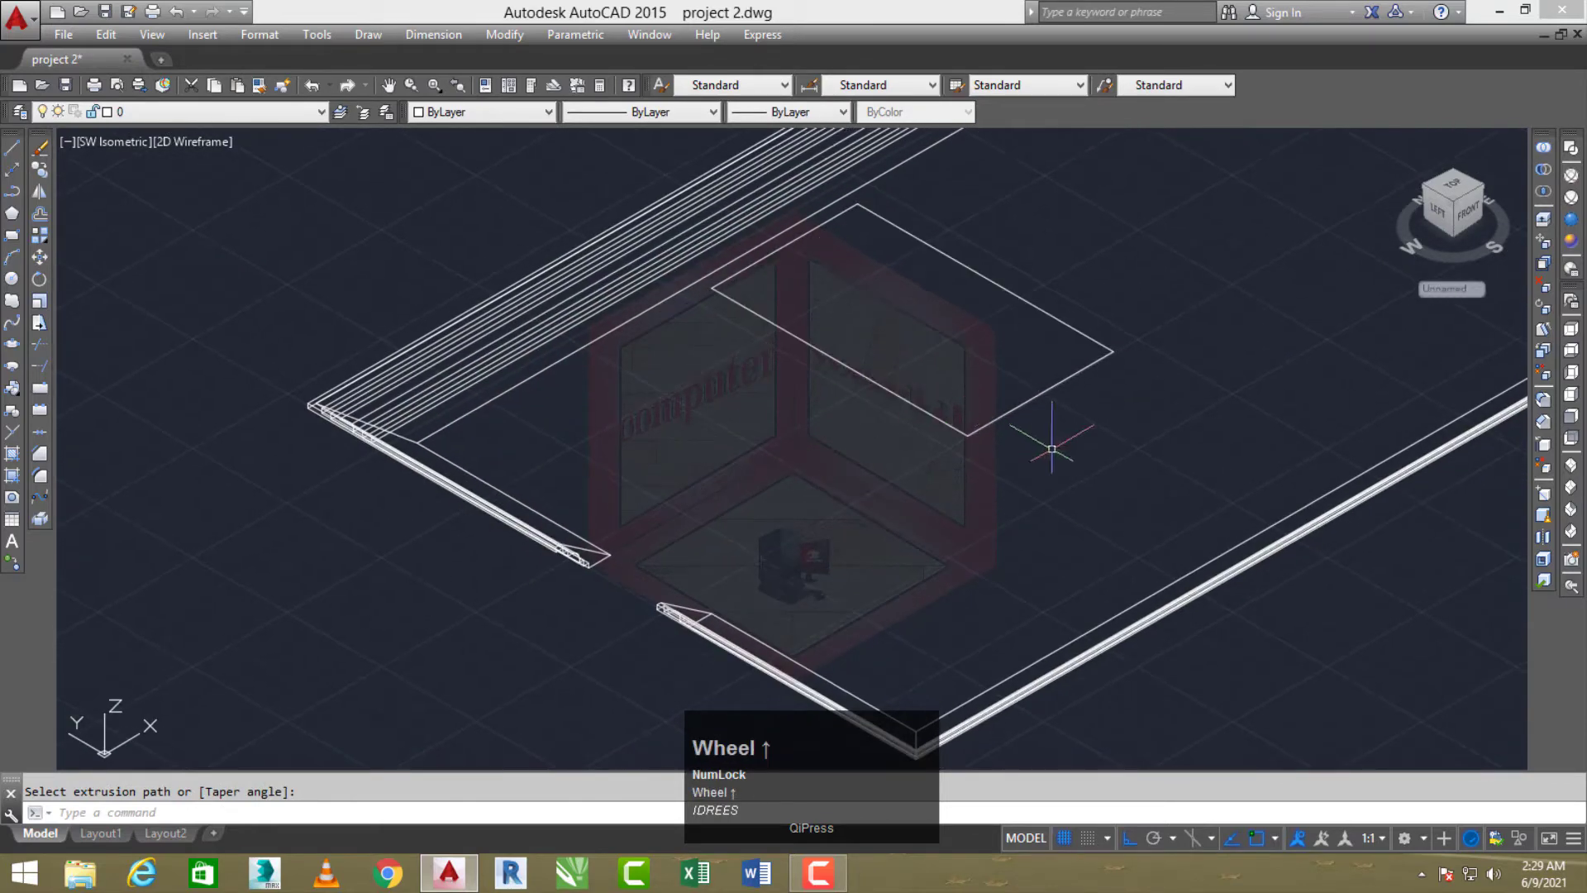
Extrude the cornice's end face across the gap to the opposite end of the roof outline, closing the cornice ring
left_click(1544, 222)
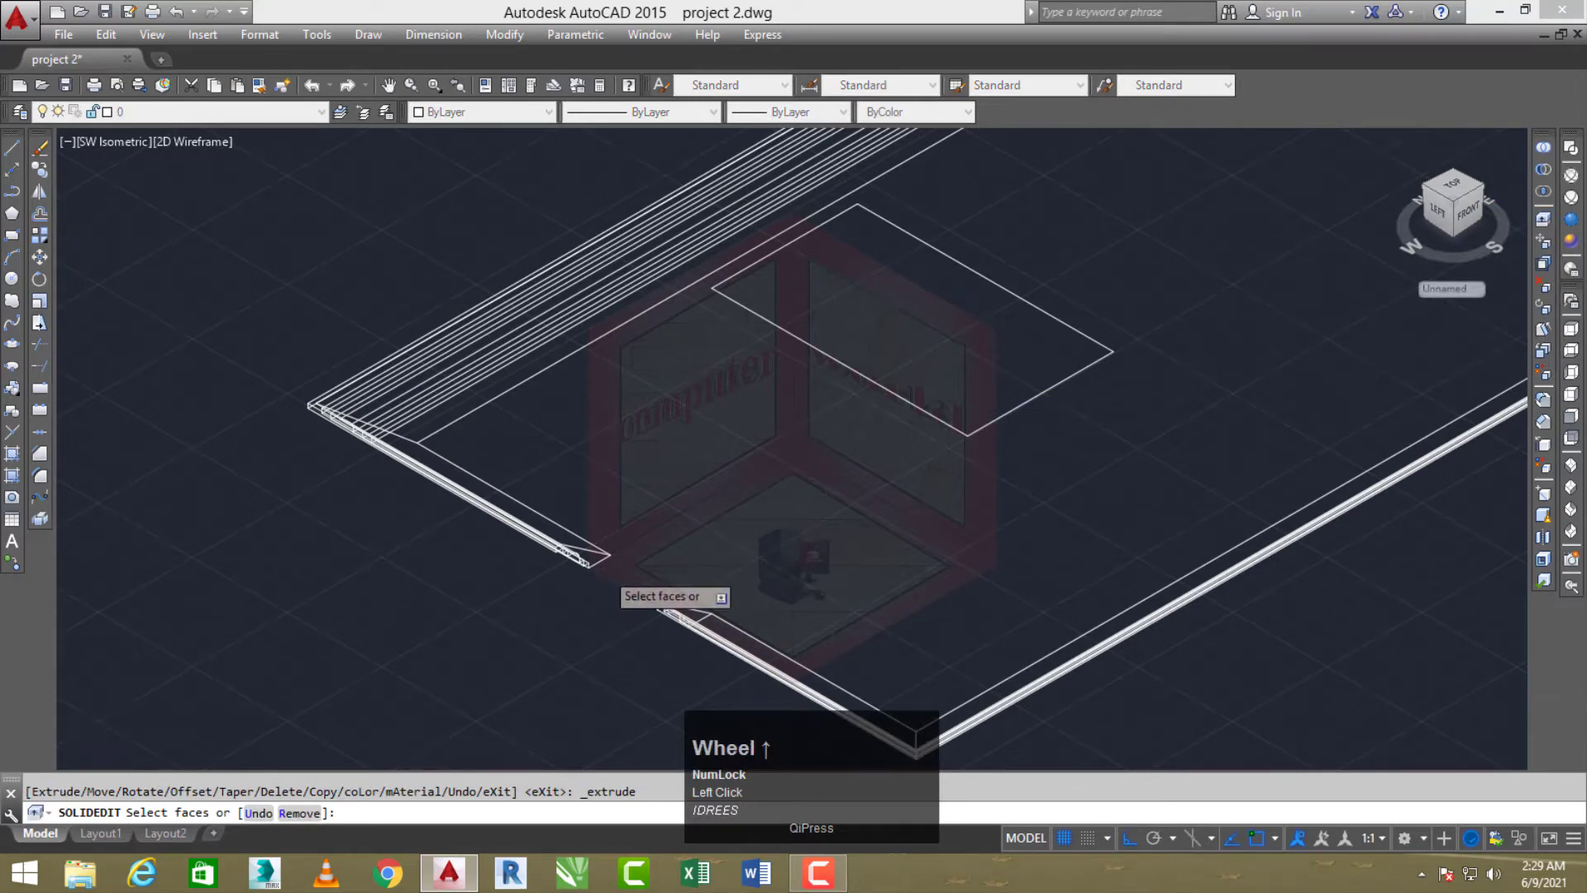
scroll(604, 565, "up", 6)
left_click(510, 454)
scroll(526, 454, "down", 3)
right_click(638, 428)
left_click(666, 438)
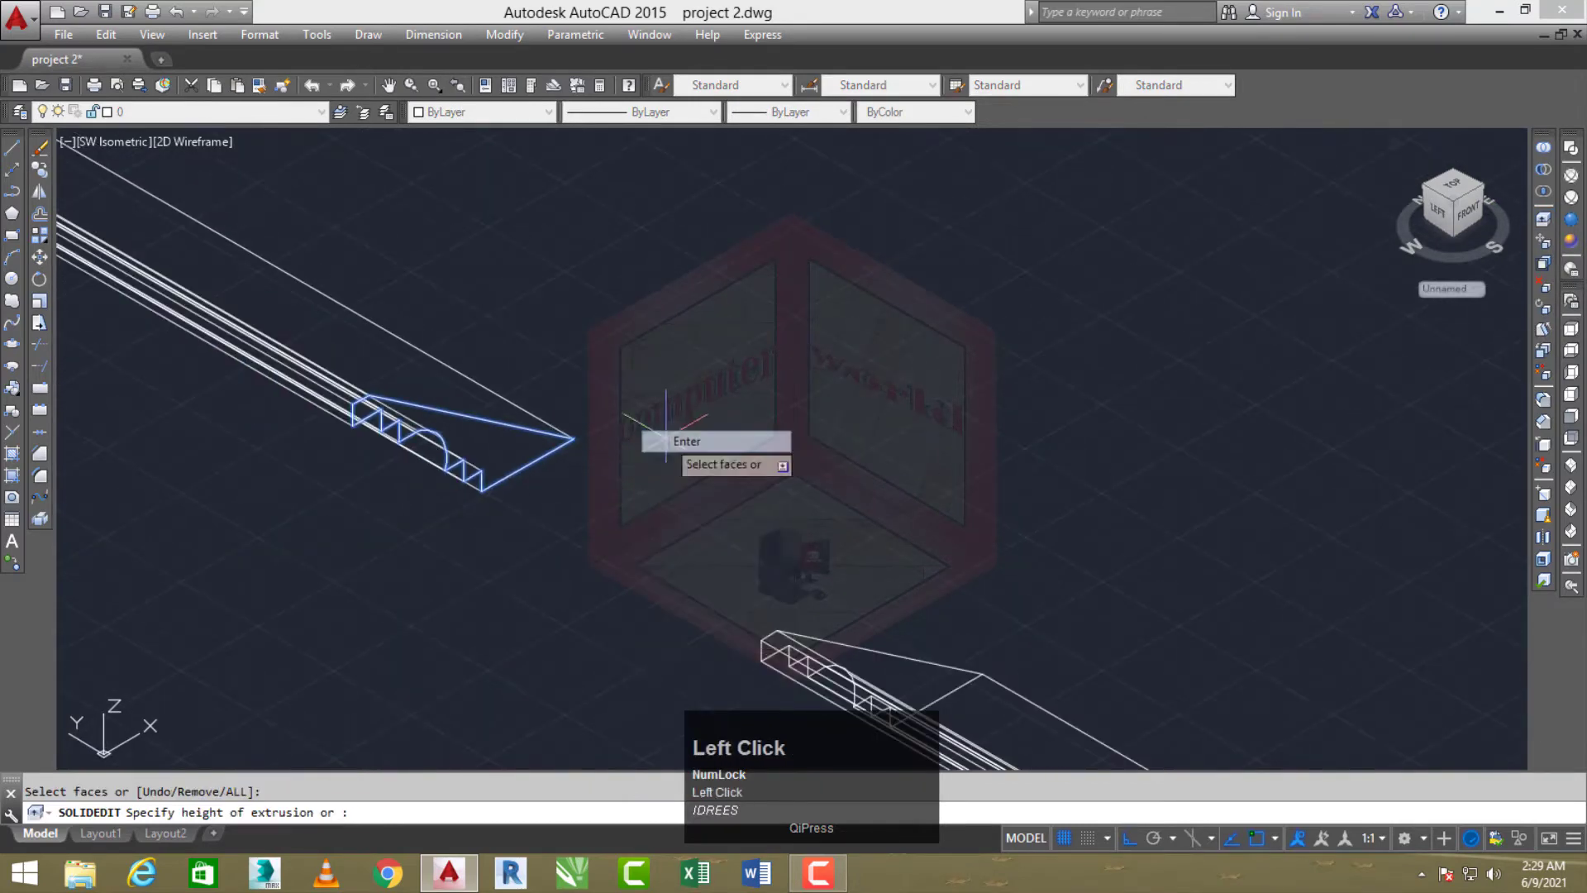
left_click(573, 439)
scroll(777, 545, "down", 2)
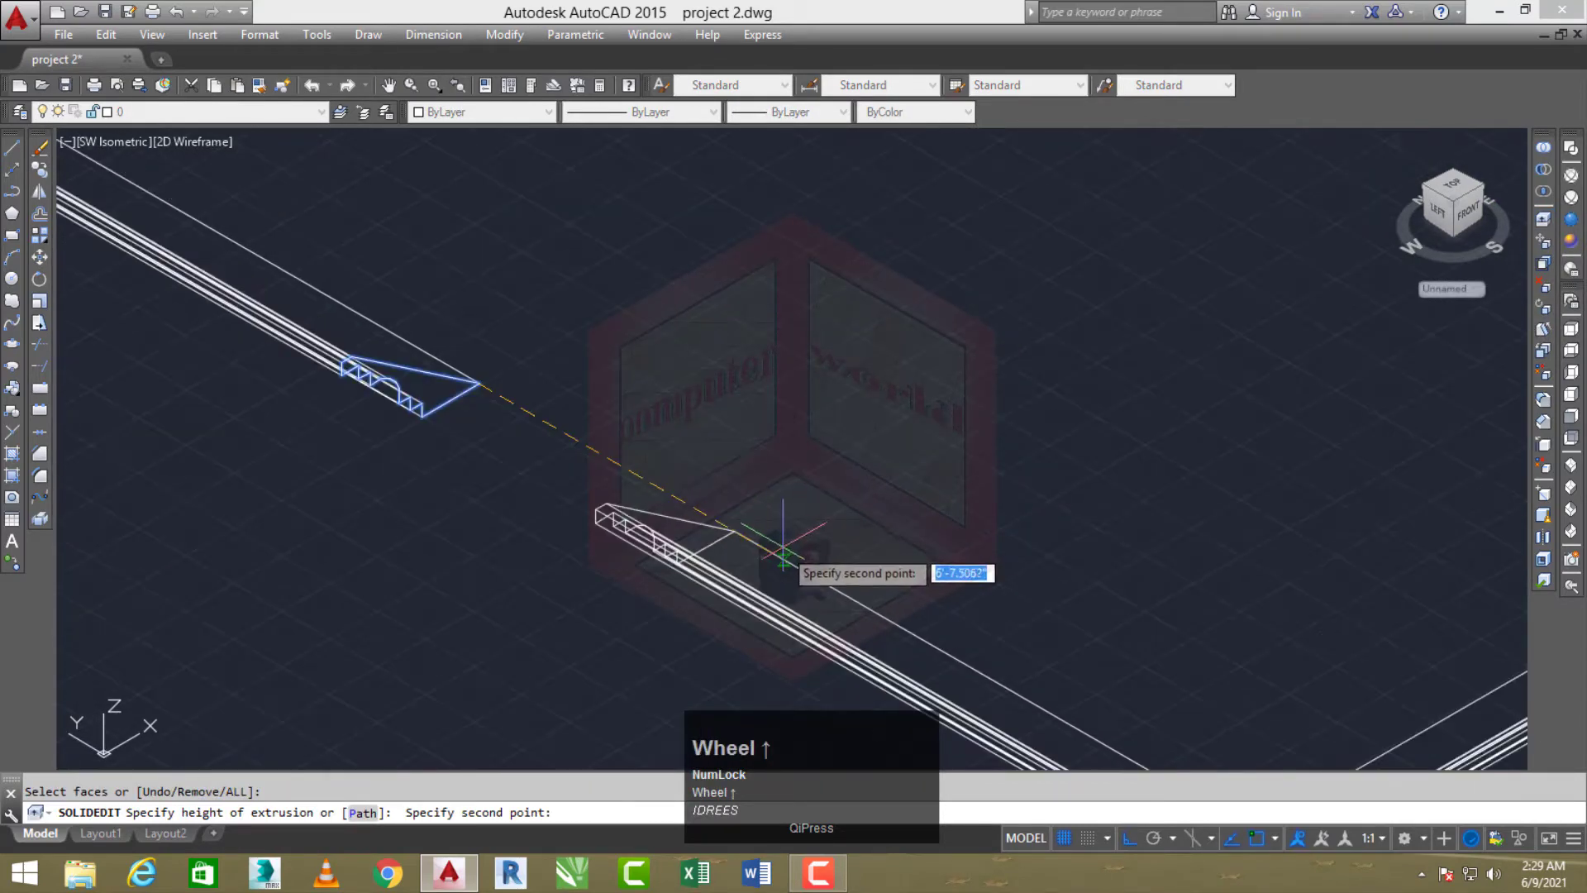
left_click(738, 535)
right_click(734, 534)
key("Escape")
key("Escape")
scroll(740, 529, "down", 5)
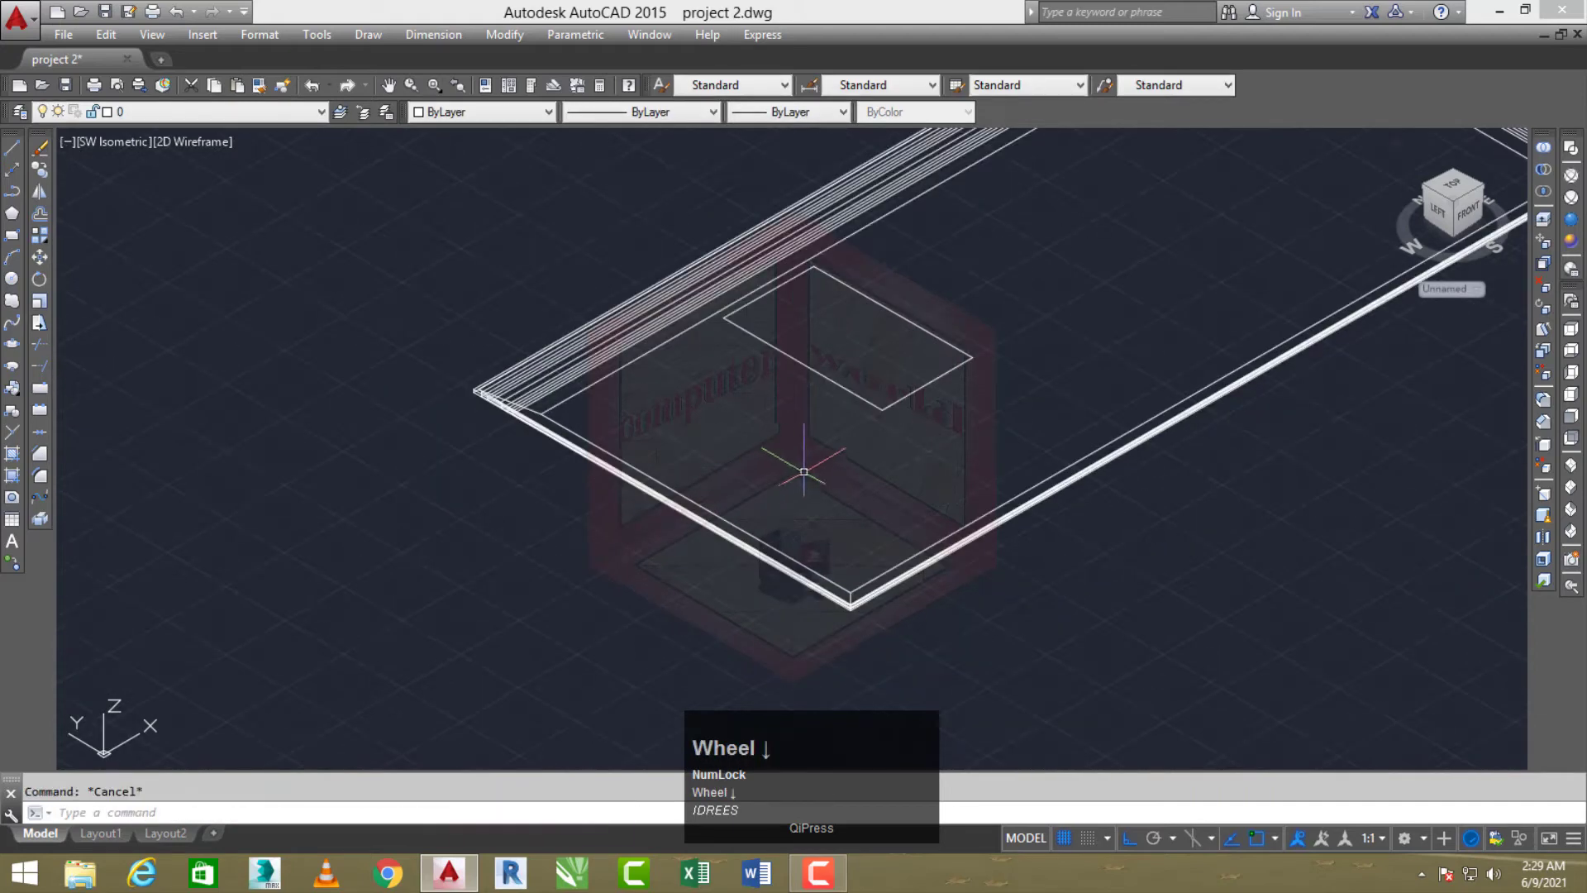
Create boundary polylines of the area between the roof outline and the stairwell opening
middle_click_drag(824, 465, 739, 570)
type("bo")
key("space")
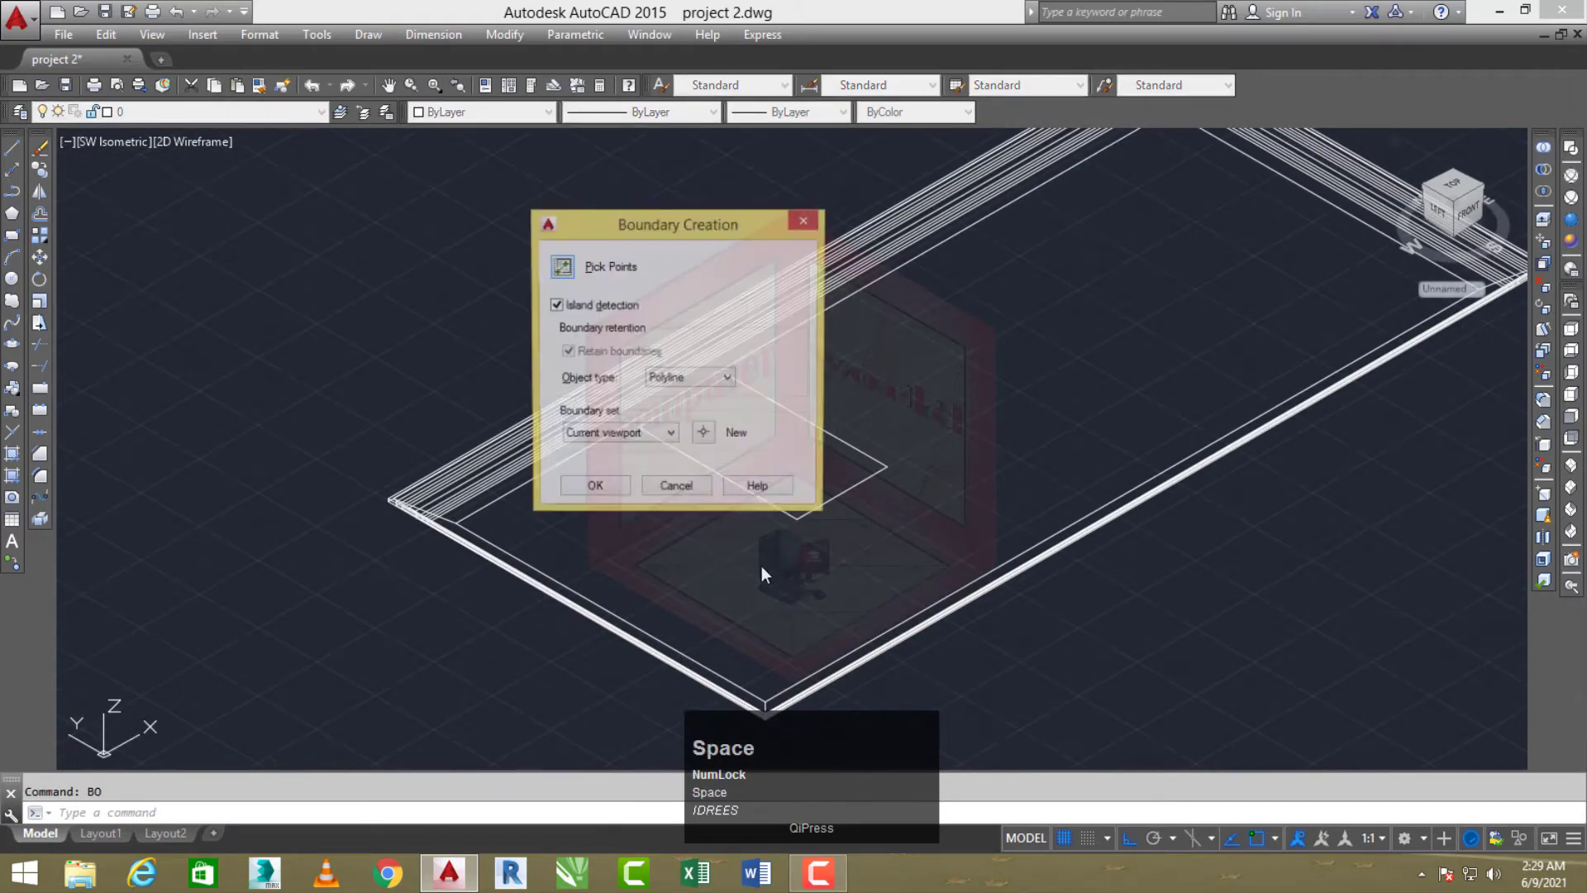
left_click(552, 271)
left_click(939, 384)
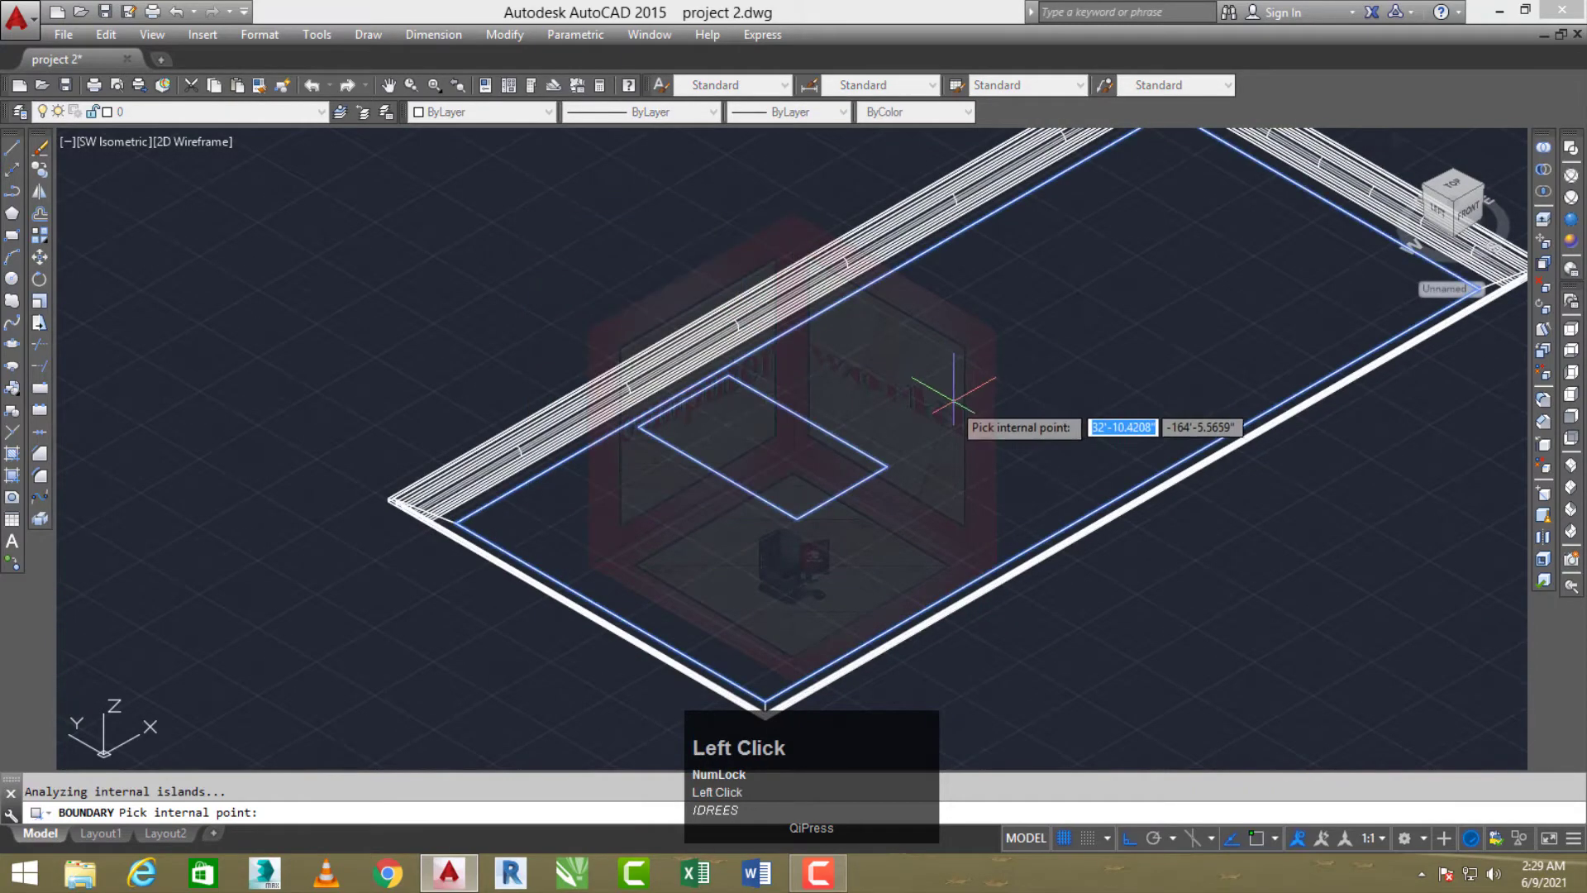
right_click(936, 410)
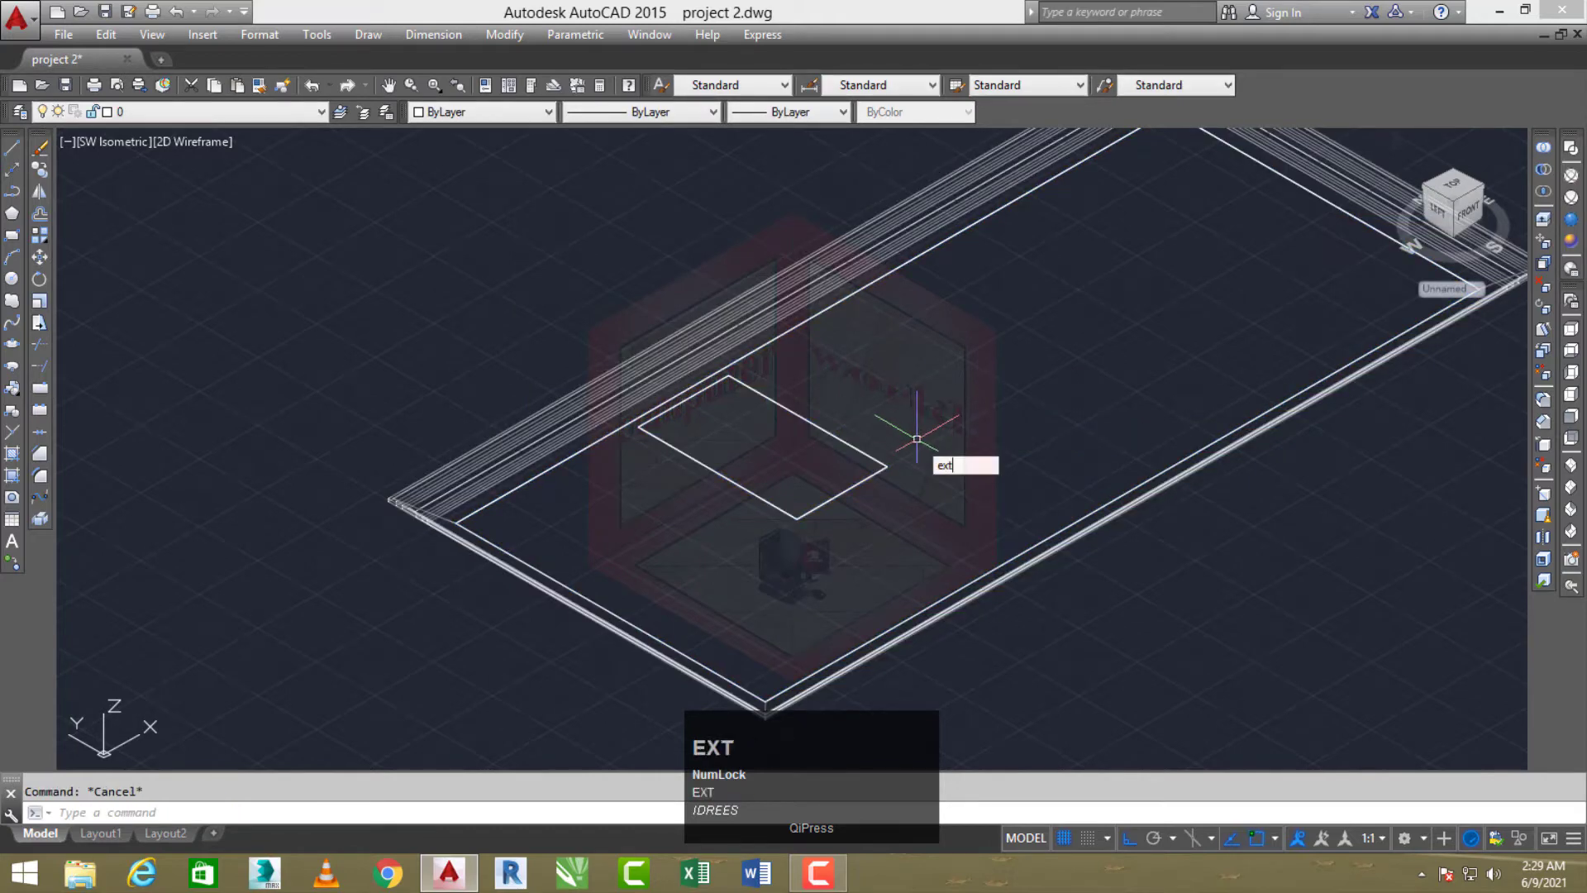
Extrude the boundary polylines of the roof outline and the stairwell opening with a height of 6
key("space")
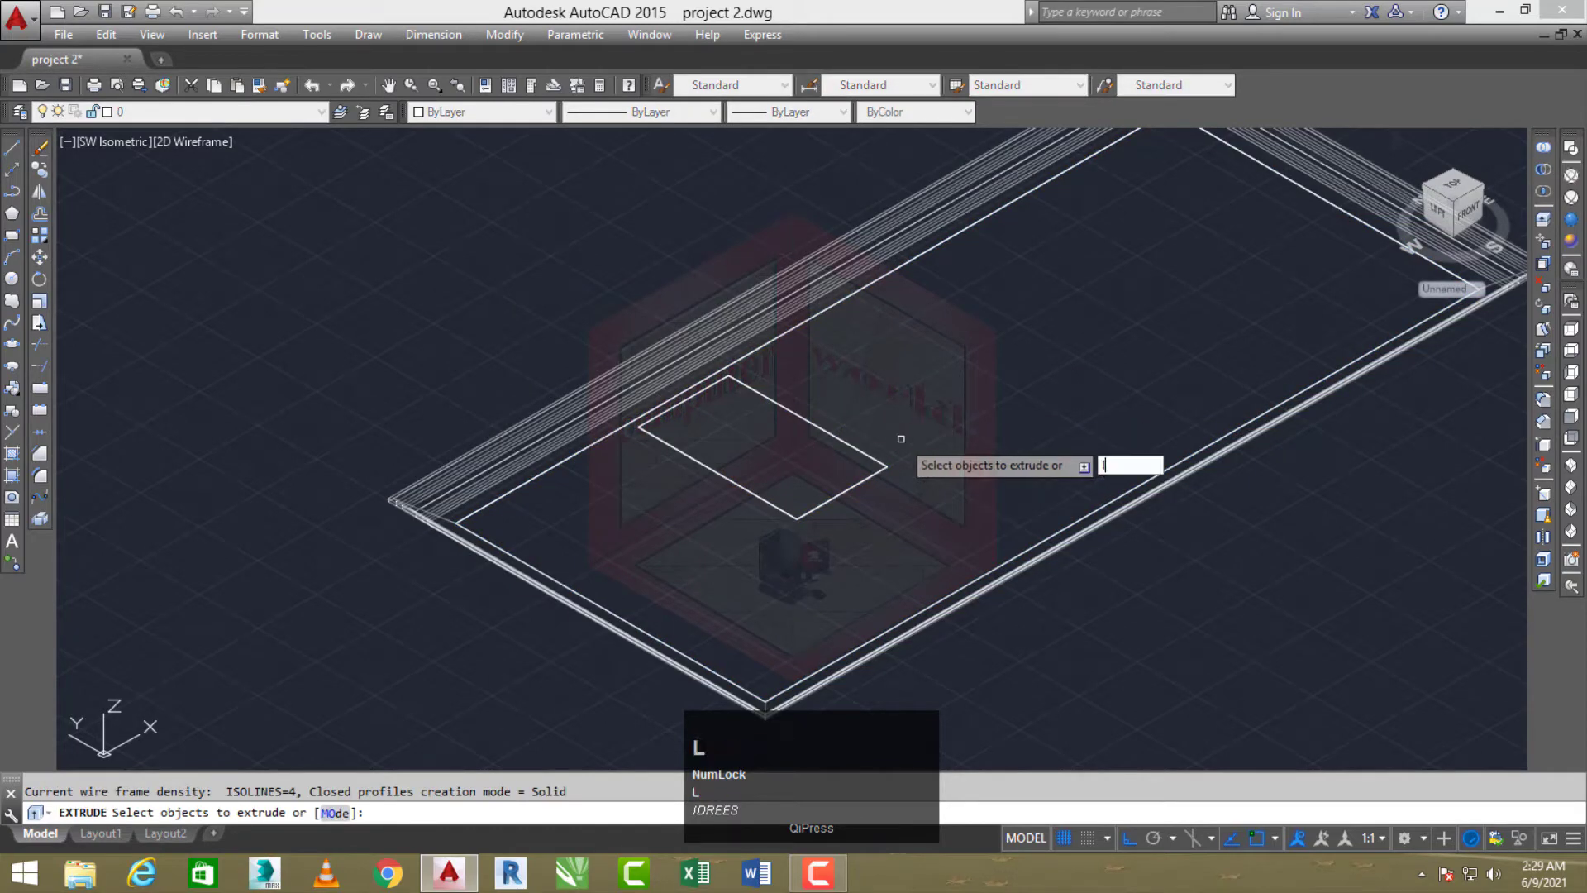
key("space")
left_click(855, 484)
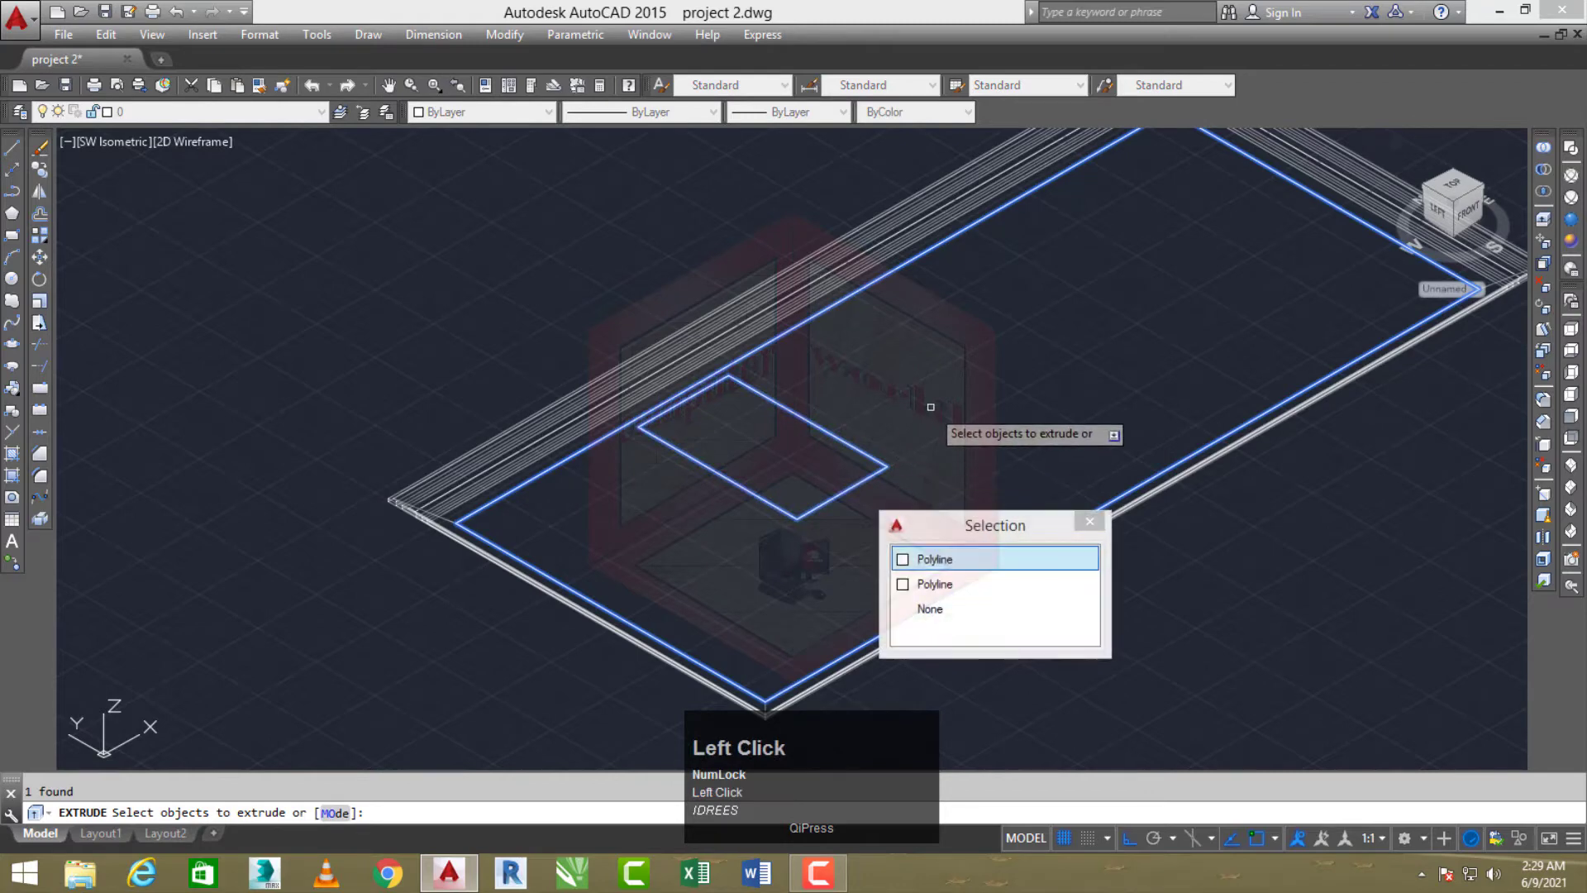
right_click(930, 411)
left_click(943, 415)
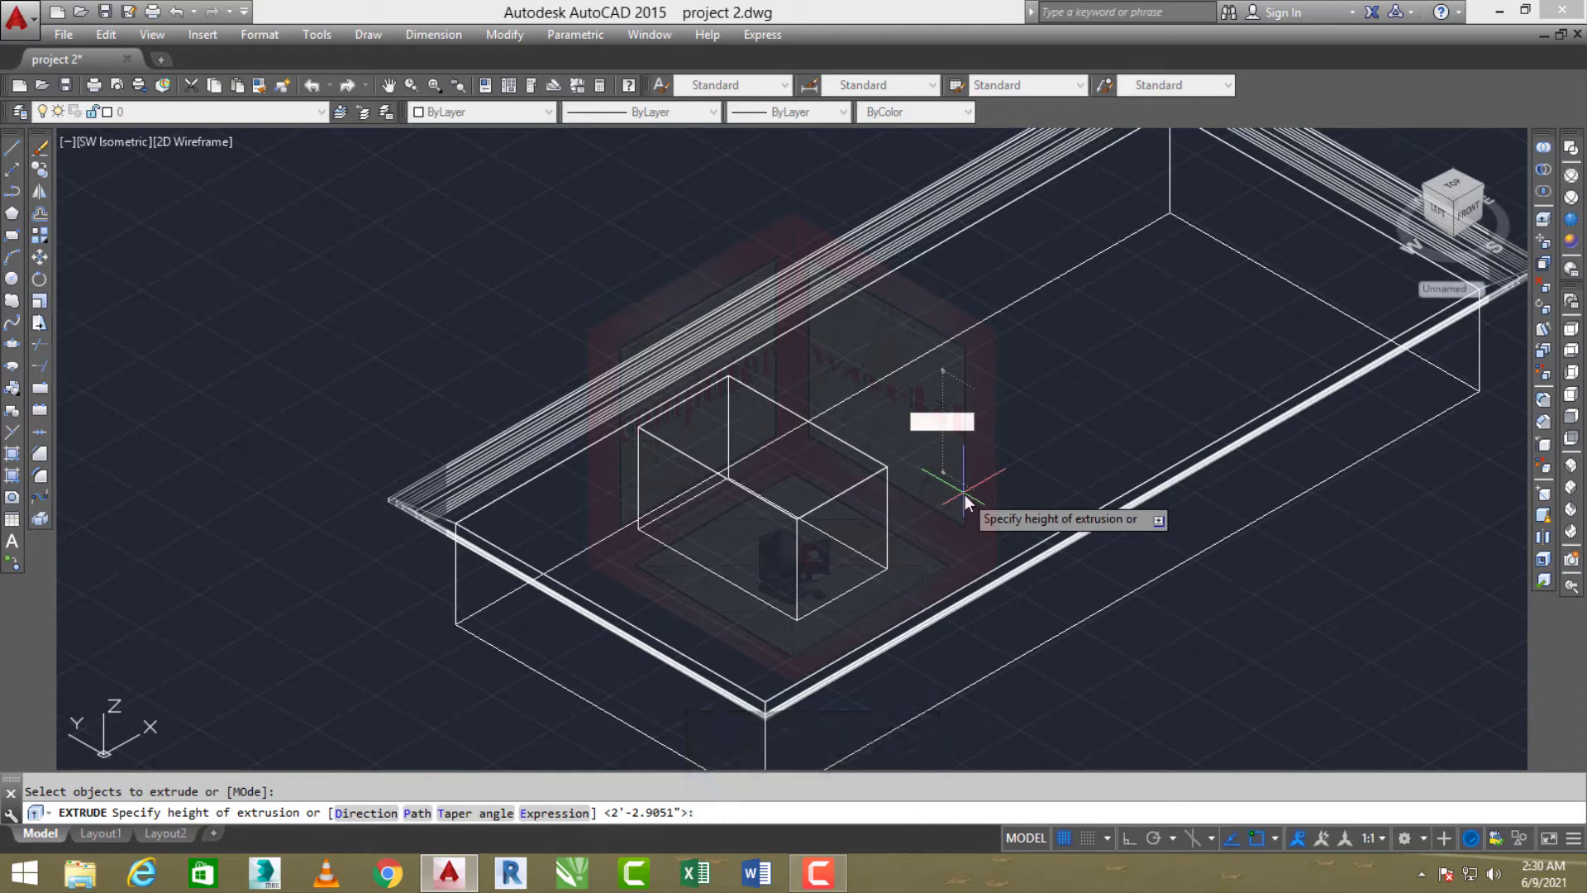
type("6")
key("space")
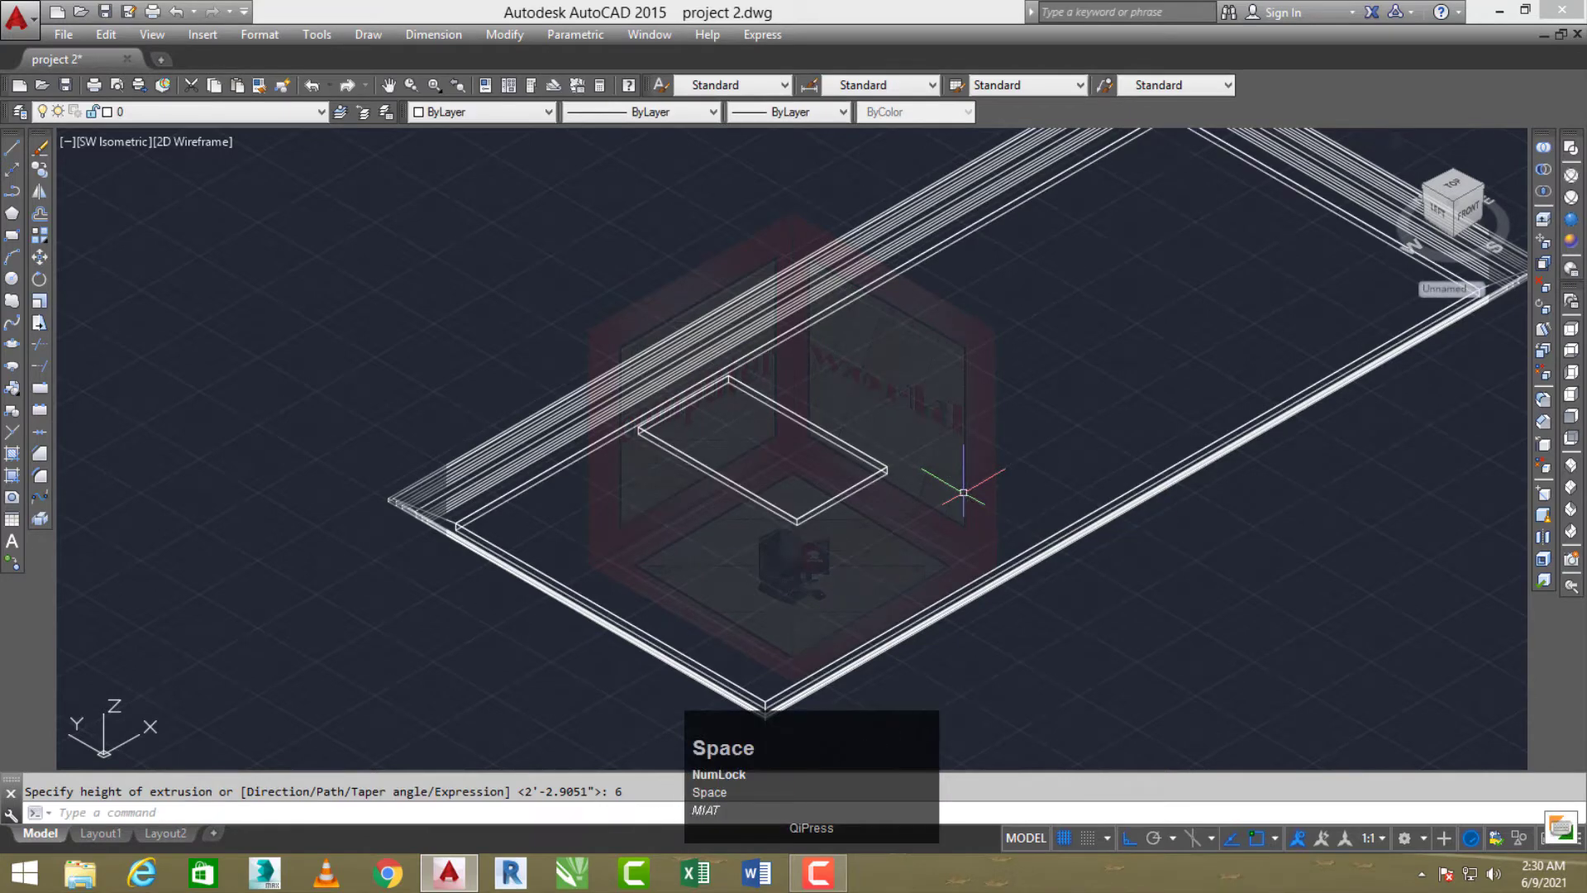
Try to subtract the stairwell block from the roof slab in the Realistic visual style, and undo the attempt
left_click(1572, 219)
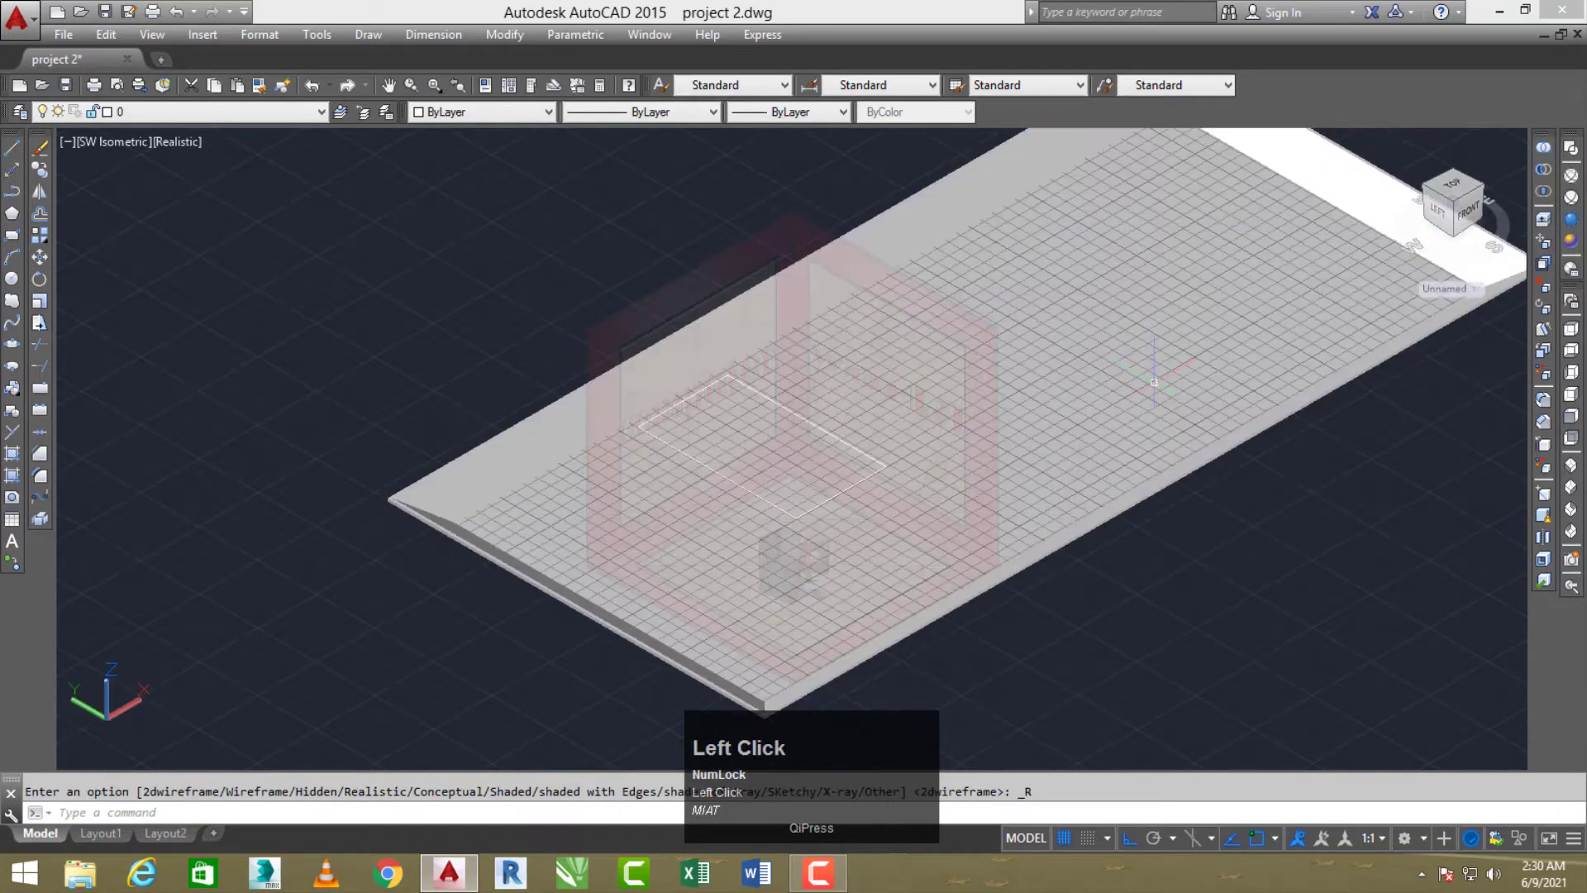
middle_click(1012, 539)
type("su")
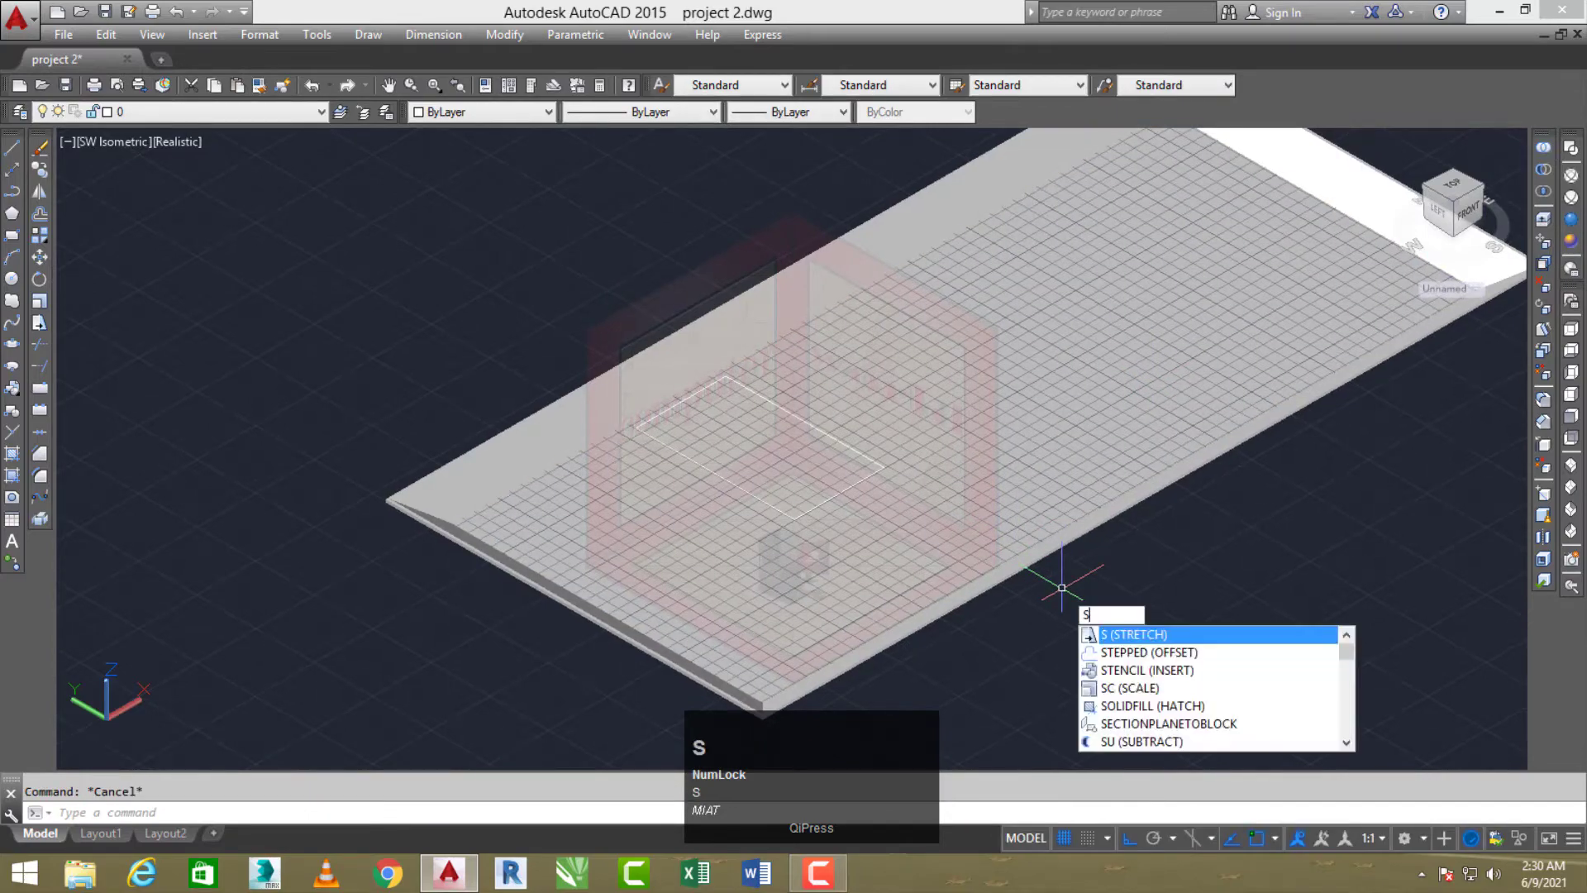
key("space")
left_click(959, 459)
right_click(1009, 568)
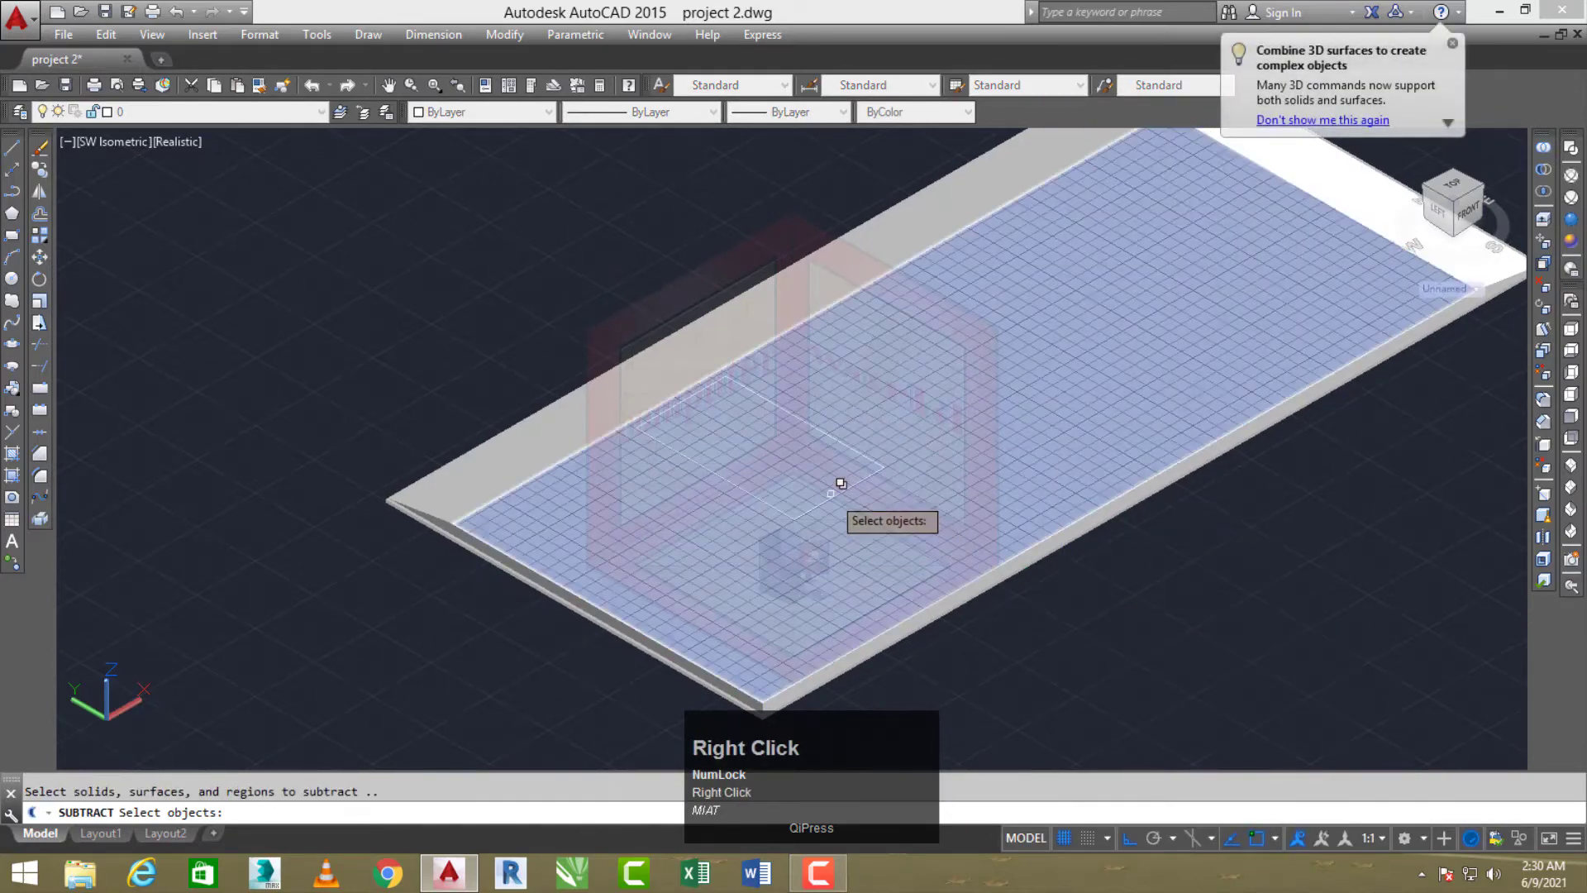
left_click(839, 487)
right_click(1294, 529)
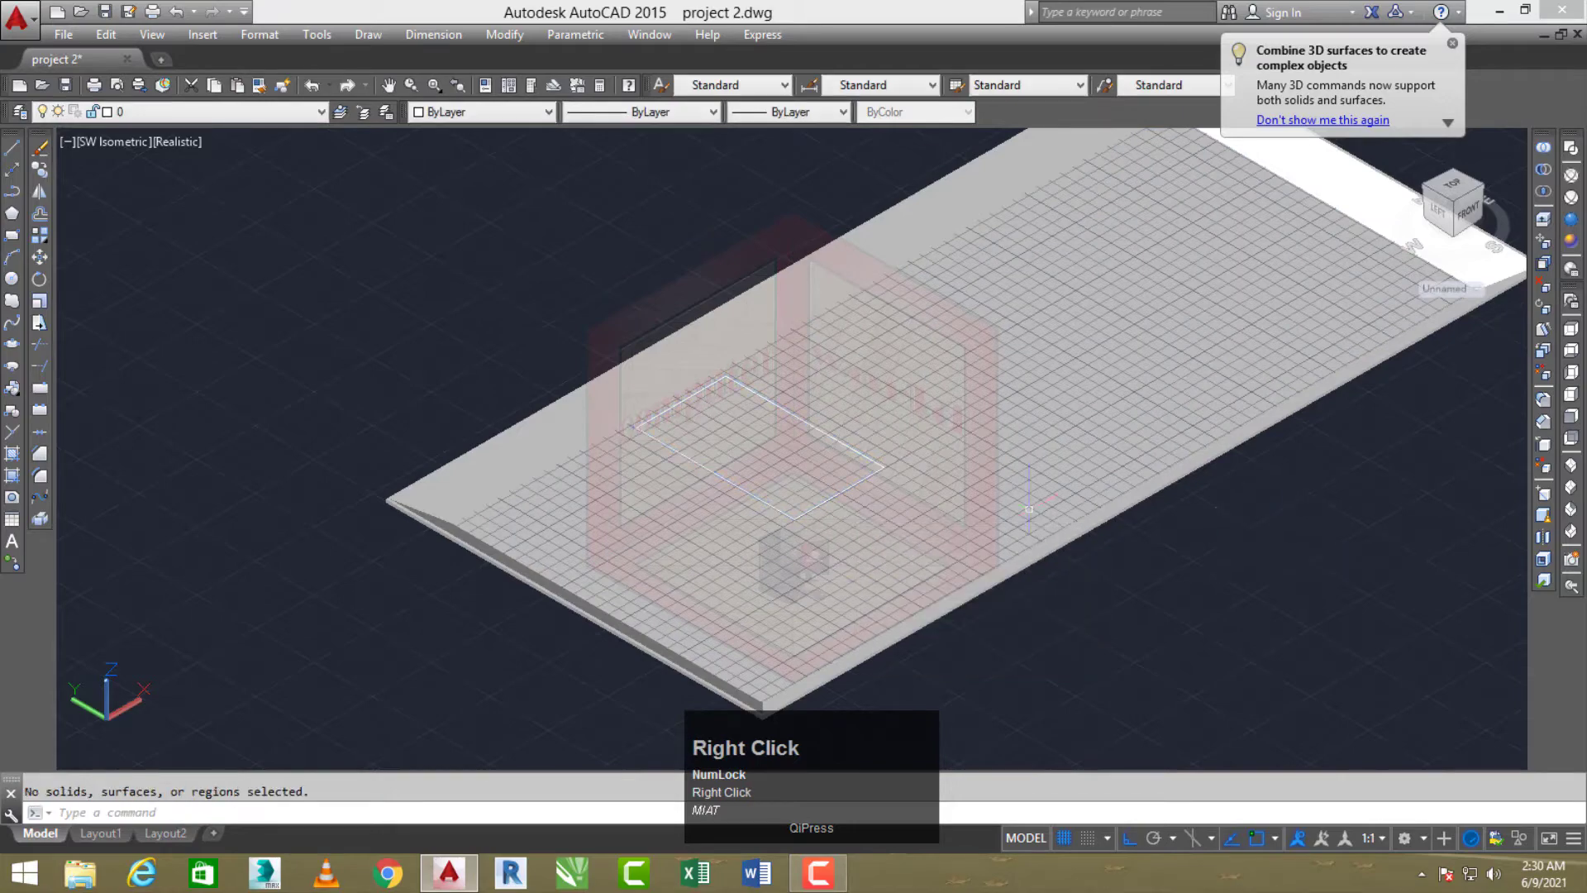
key("ctrl+z")
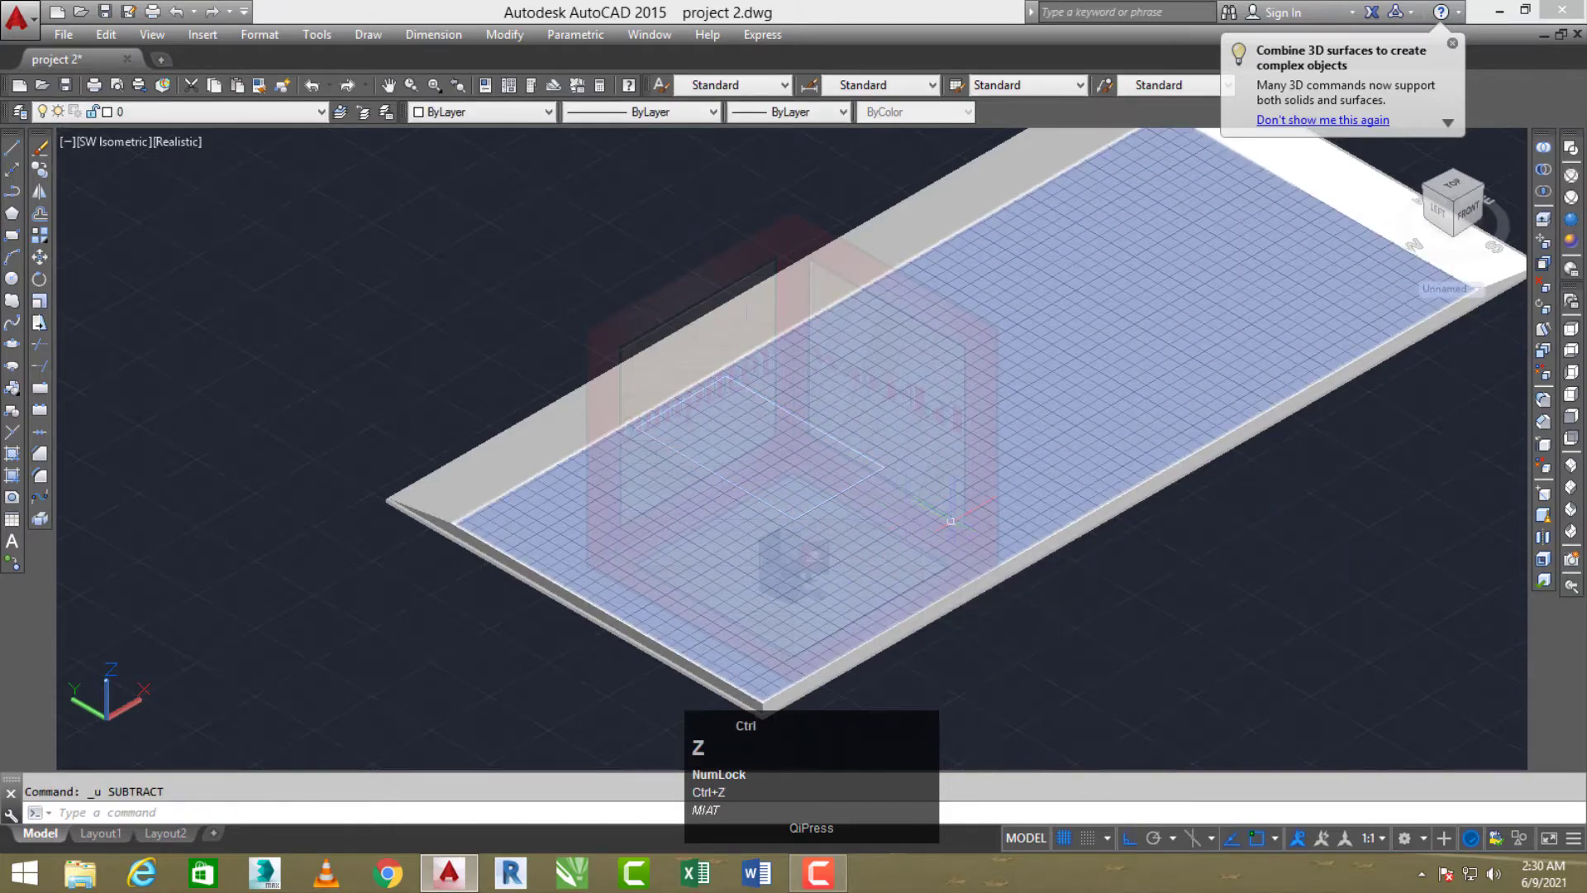
key("space")
left_click(1130, 538)
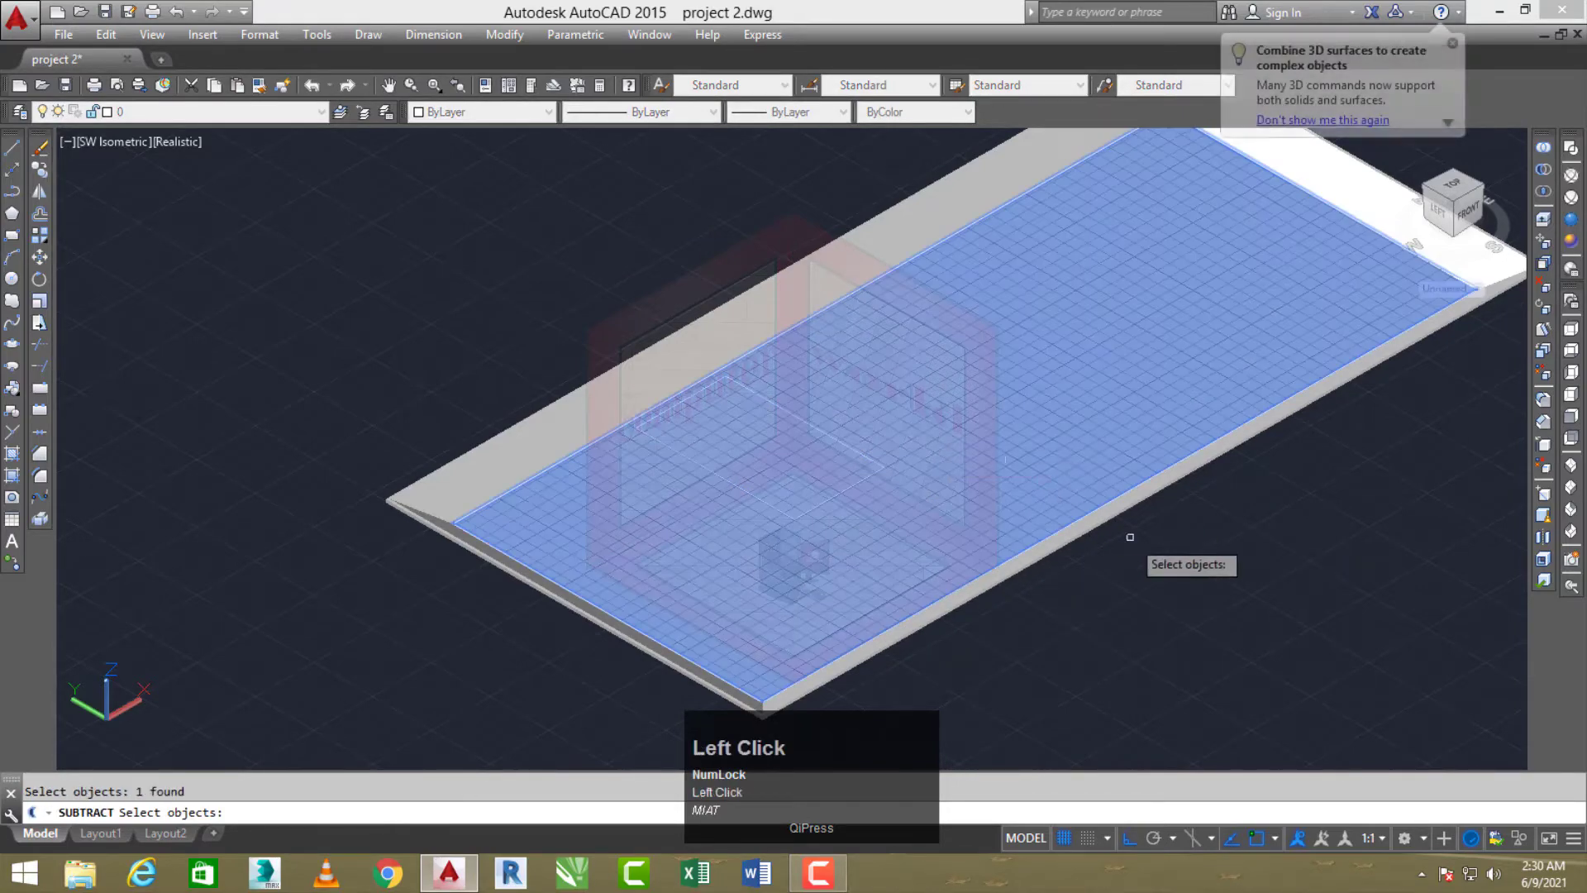
right_click(992, 549)
scroll(835, 449, "up", 3)
left_click(794, 472)
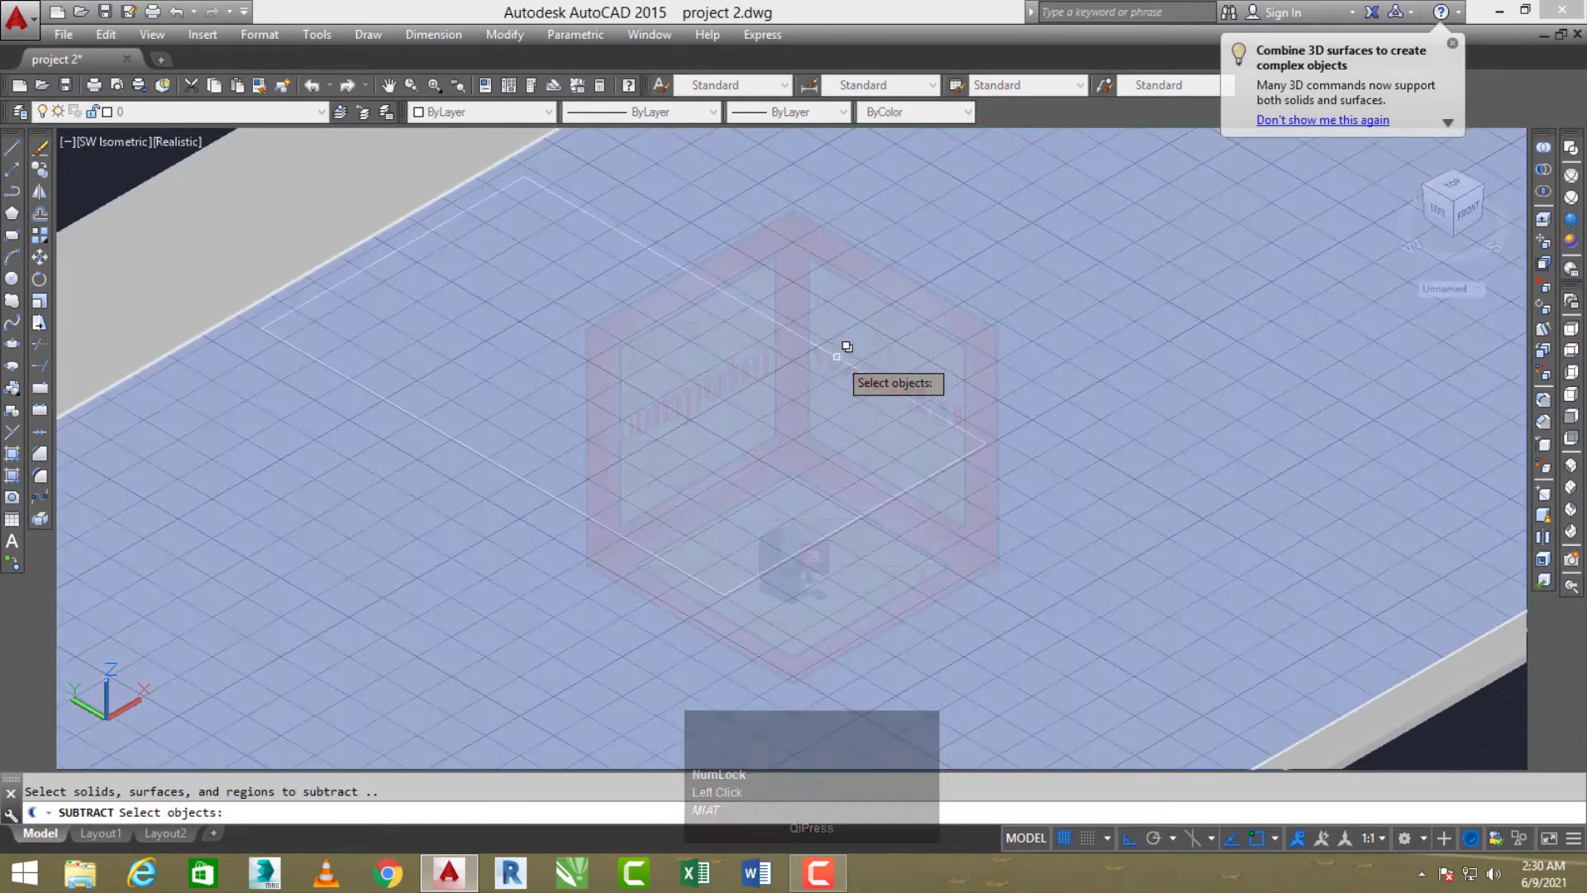
left_click(838, 358)
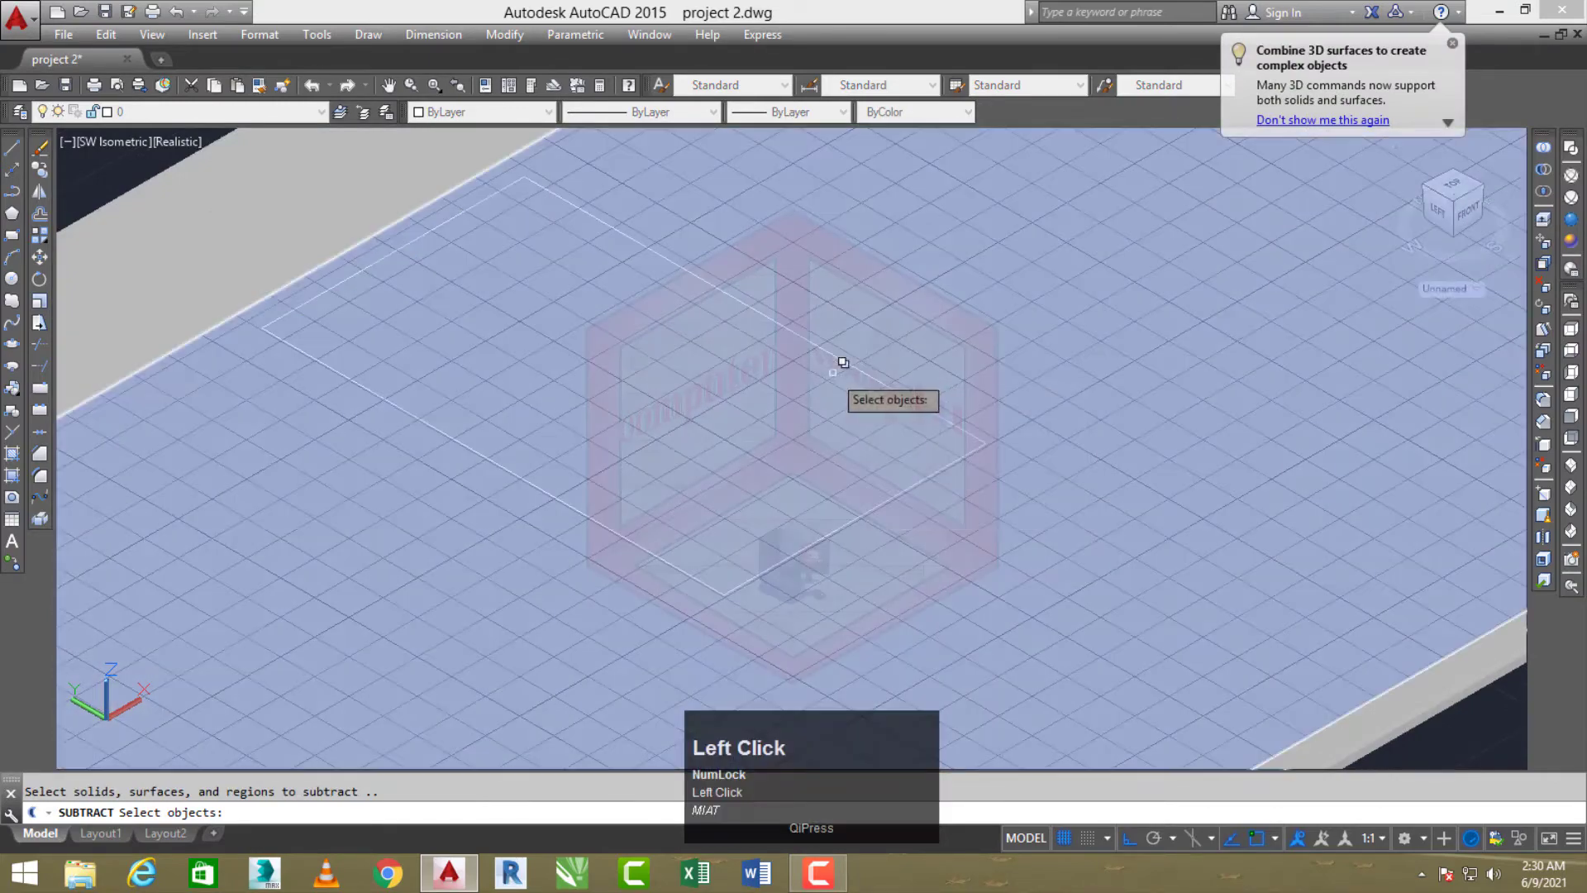
key("Escape")
Subtract the stairwell block from the roof slab in 2D Wireframe and display the slab in the Realistic visual style
scroll(1045, 360, "down", 2)
middle_click_drag(1045, 365, 1016, 379)
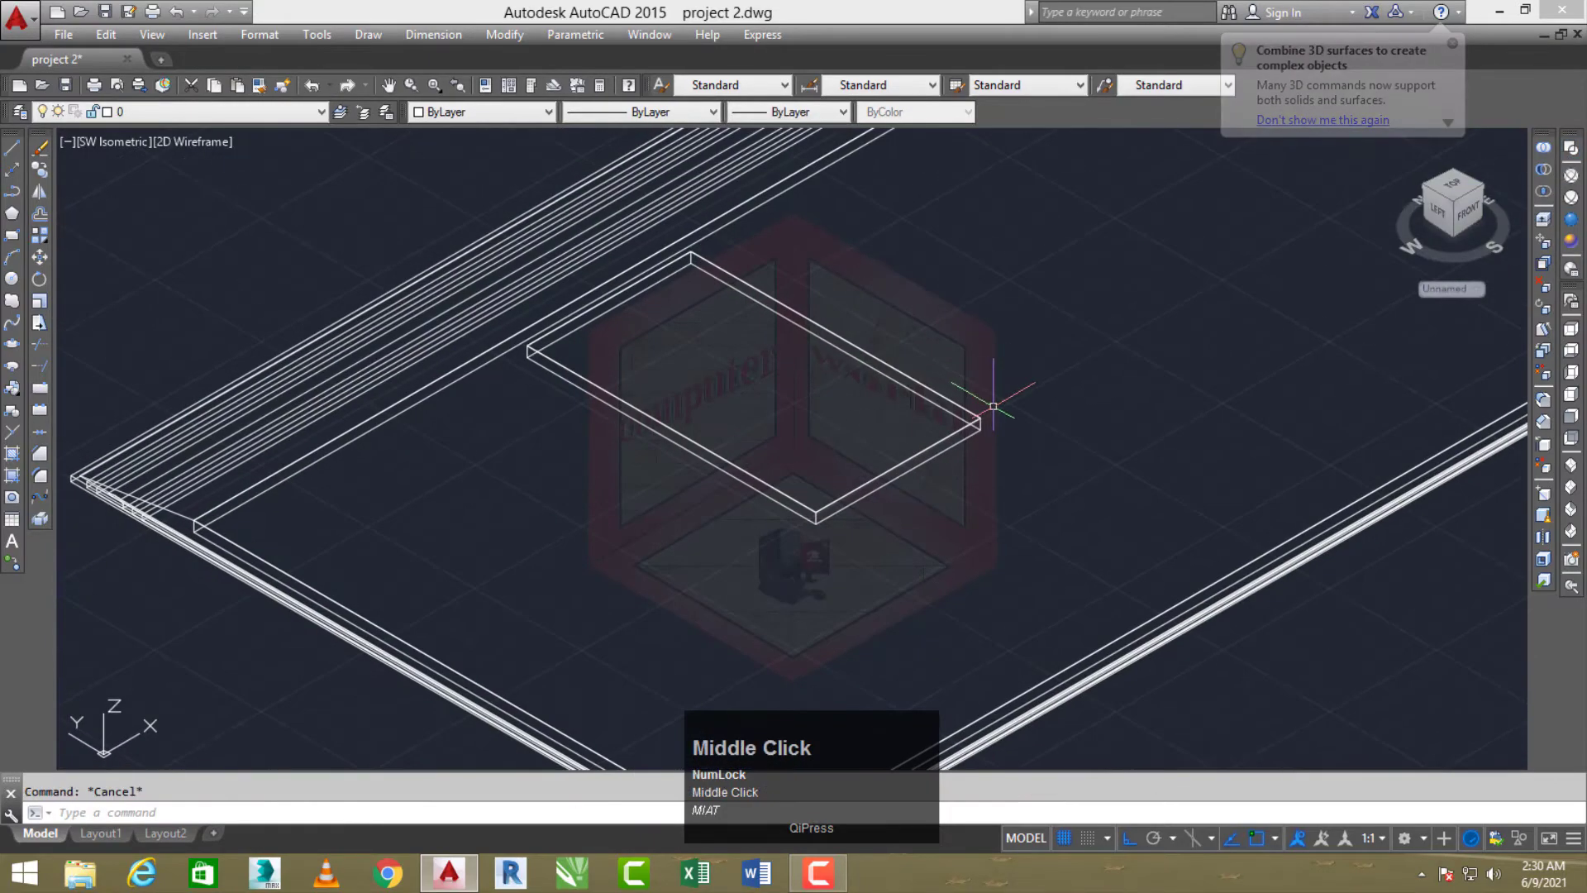
type("u")
key("space")
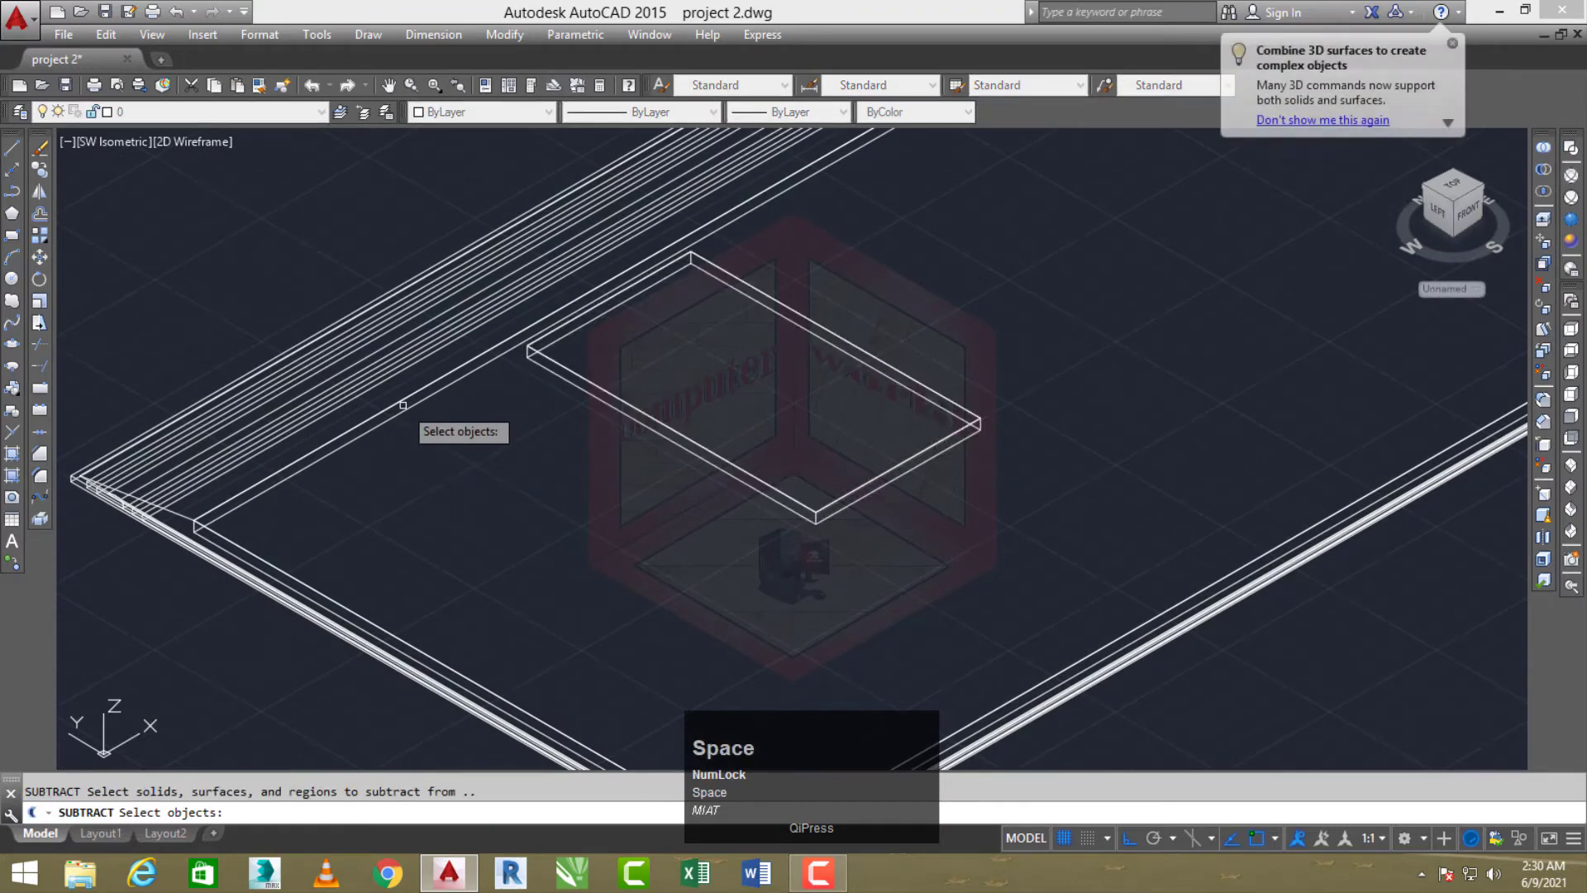
left_click(418, 397)
right_click(566, 412)
left_click(583, 394)
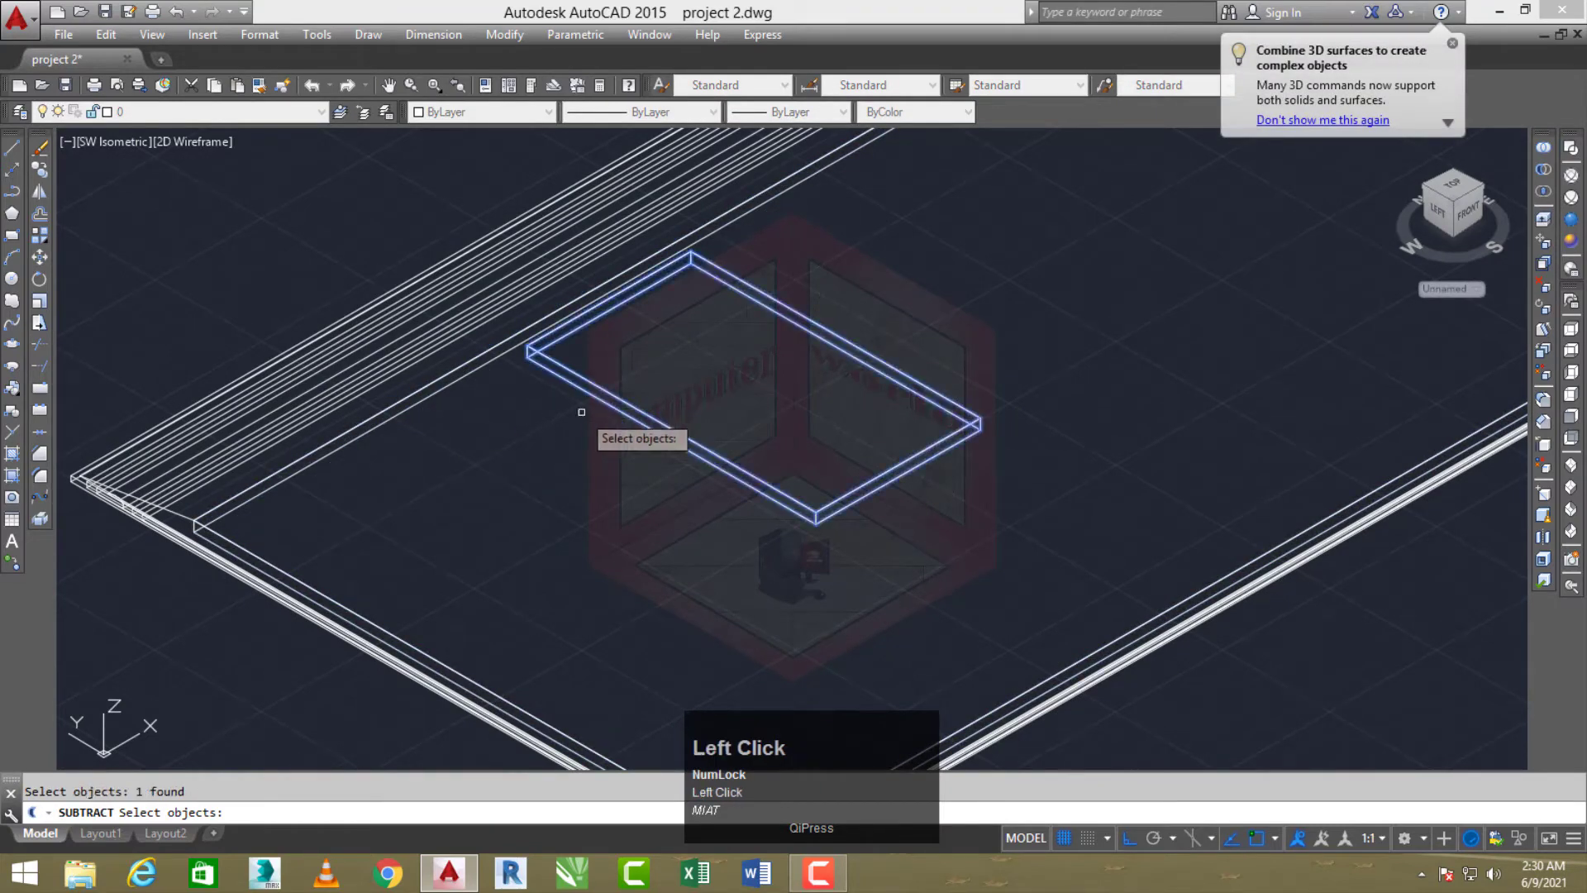
right_click(574, 438)
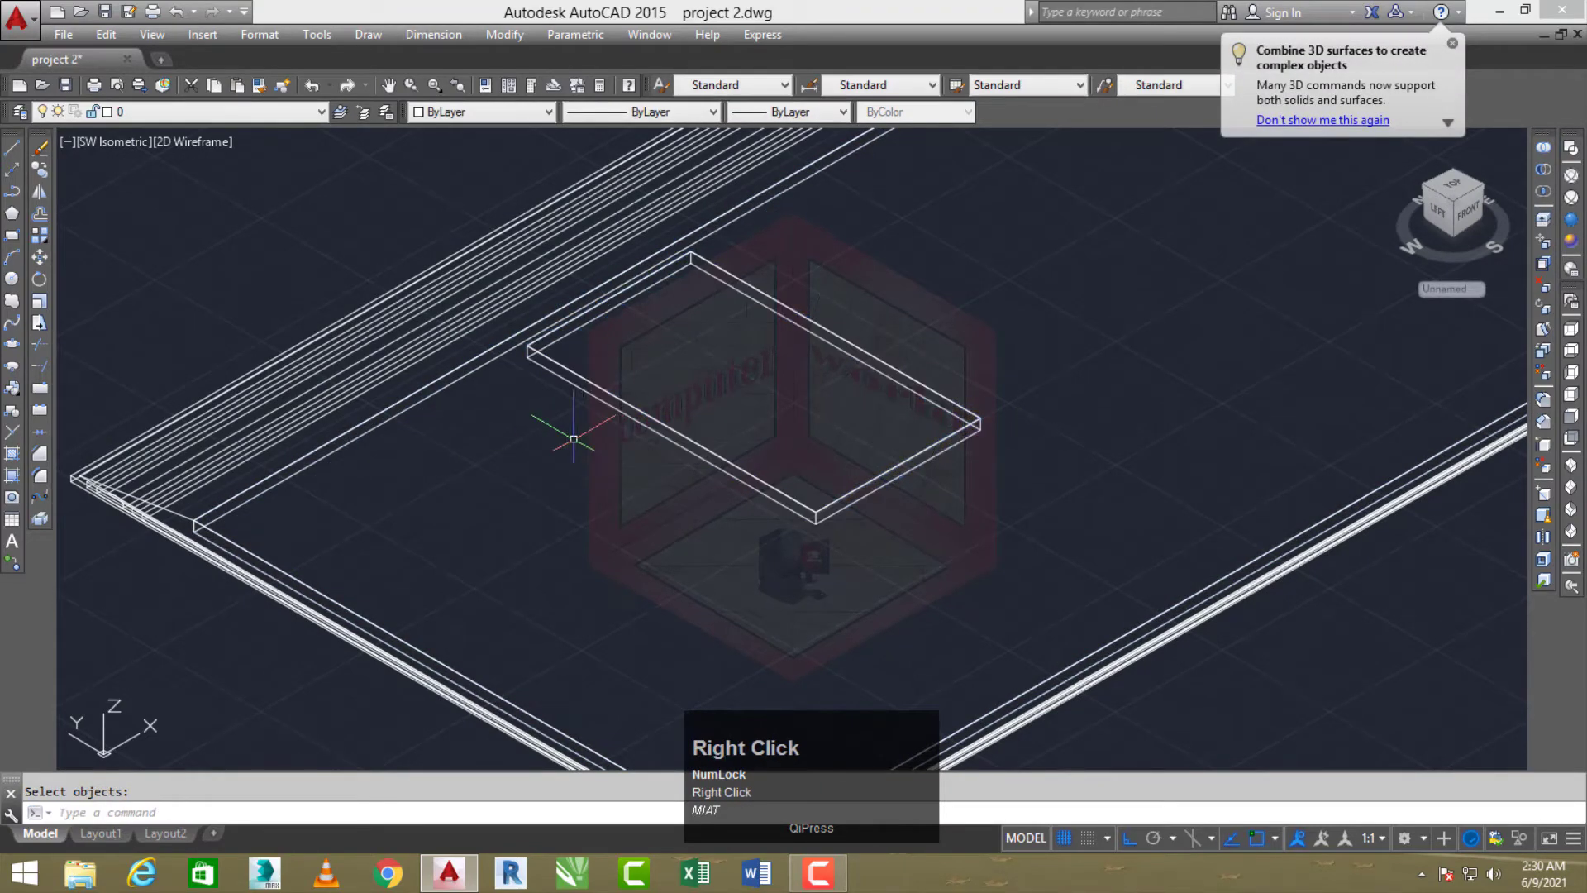
left_click(1573, 224)
scroll(1102, 250, "down", 4)
middle_click_drag(1102, 250, 932, 362)
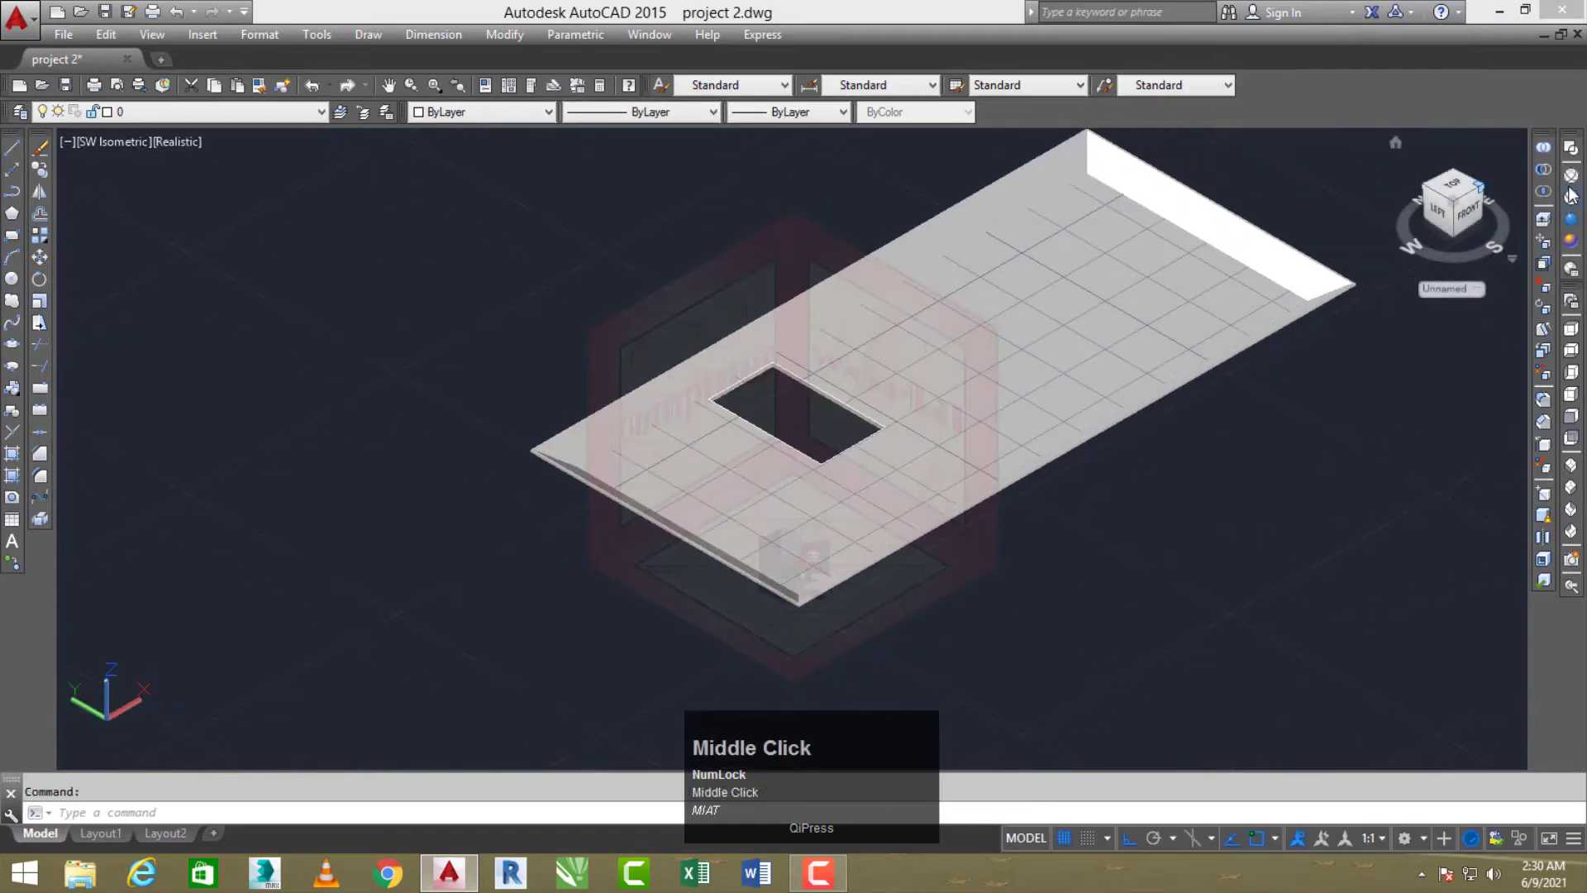
Move the roof slab together with its cornice from a roof corner onto the top of the 3D house model's walls
left_click(1570, 151)
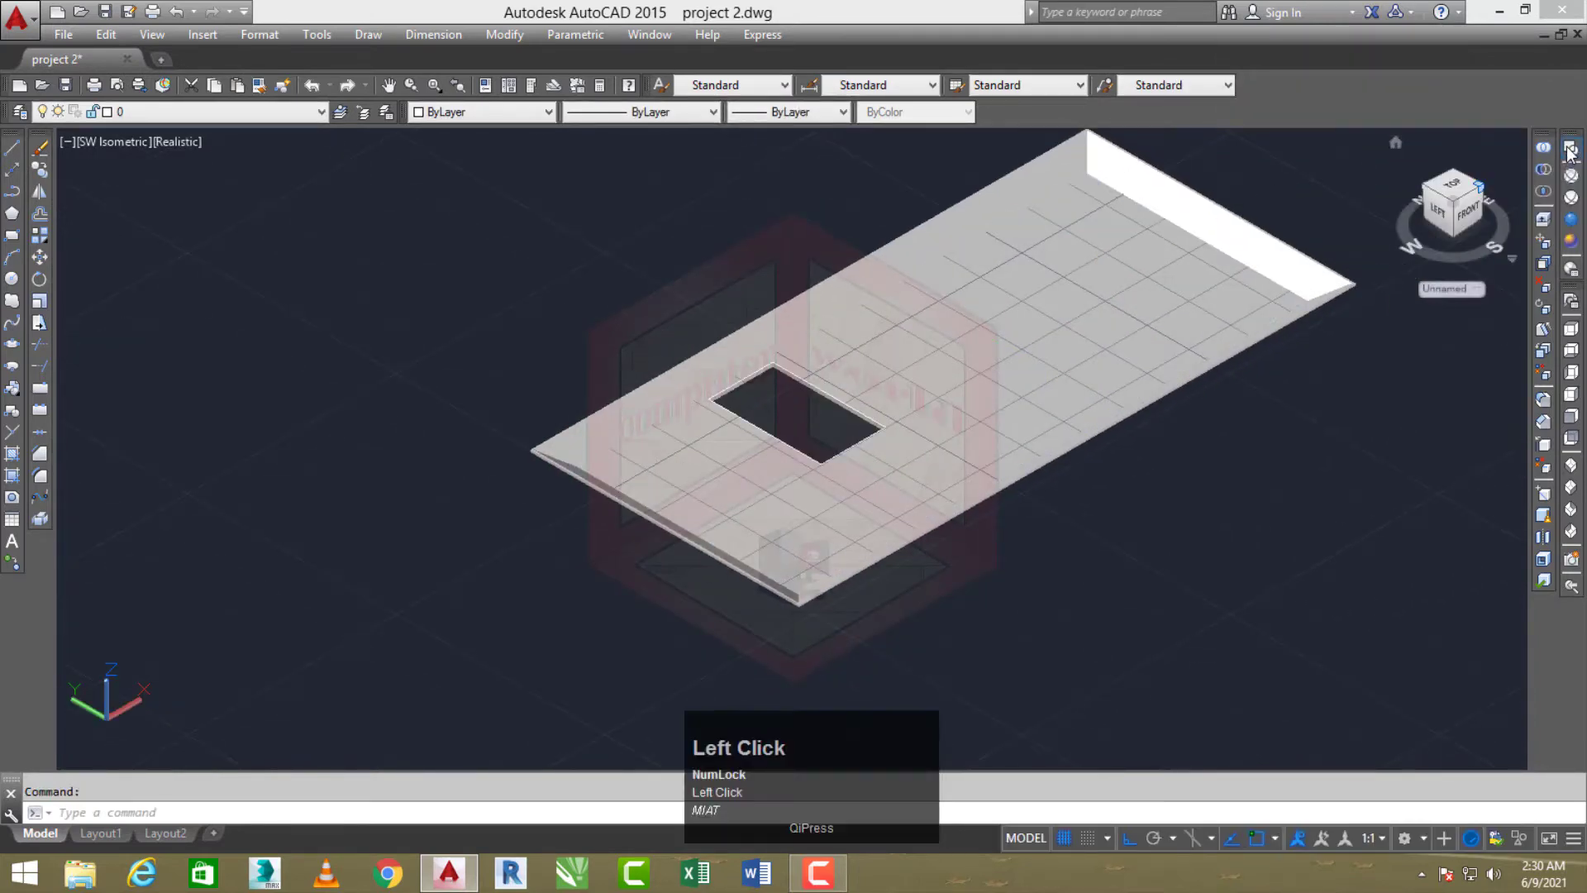
middle_click_drag(1336, 194, 1179, 306)
scroll(1179, 307, "down", 2)
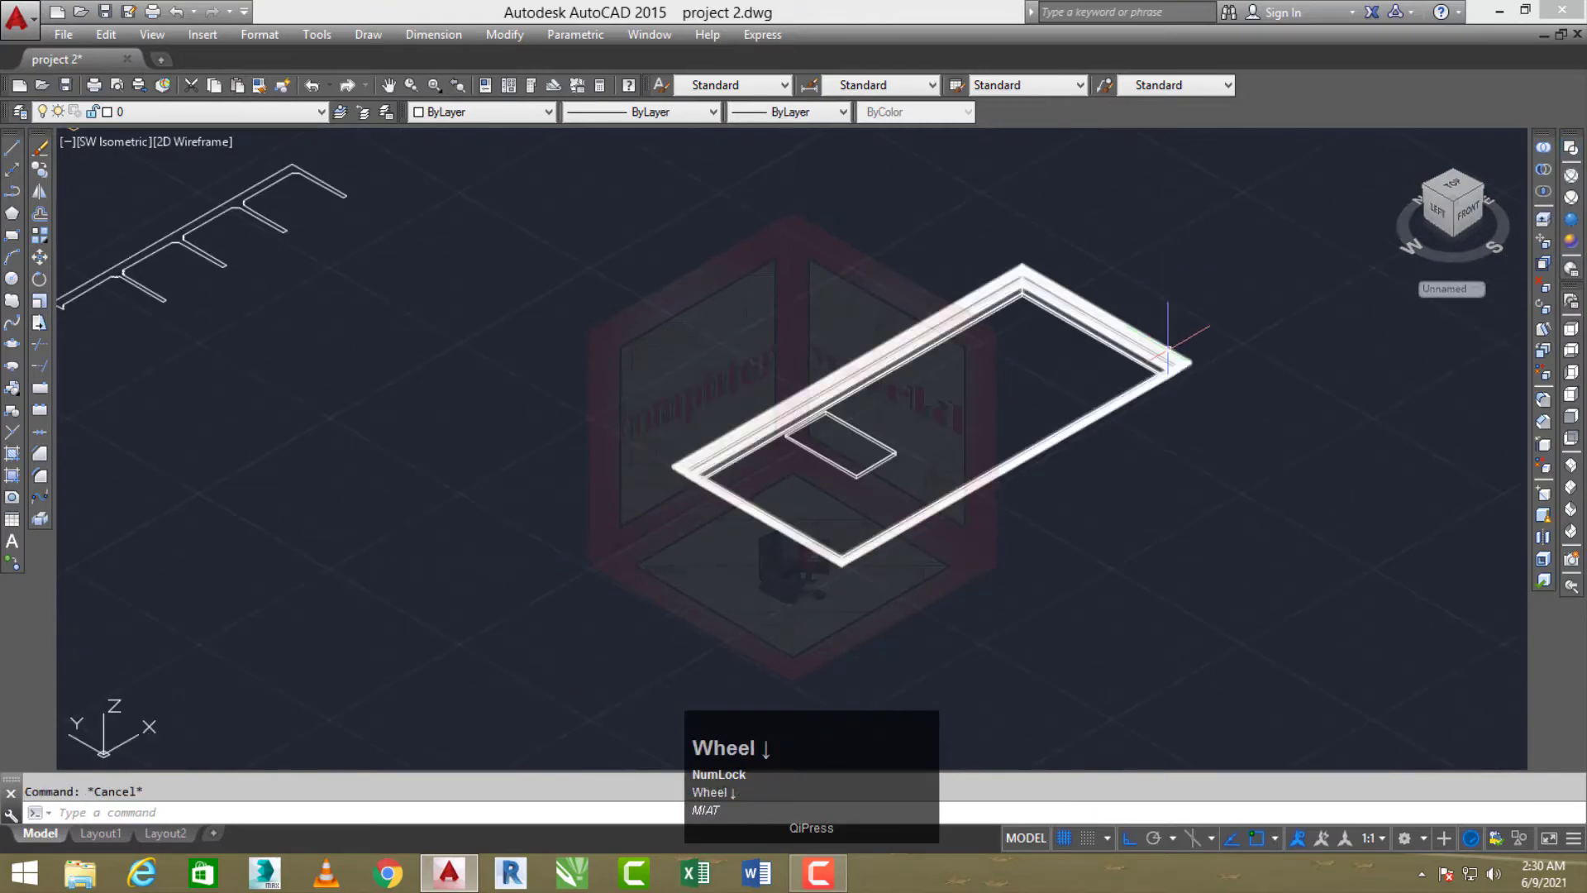
type("m")
key("space")
left_click(1137, 266)
left_click(1002, 370)
right_click(1002, 370)
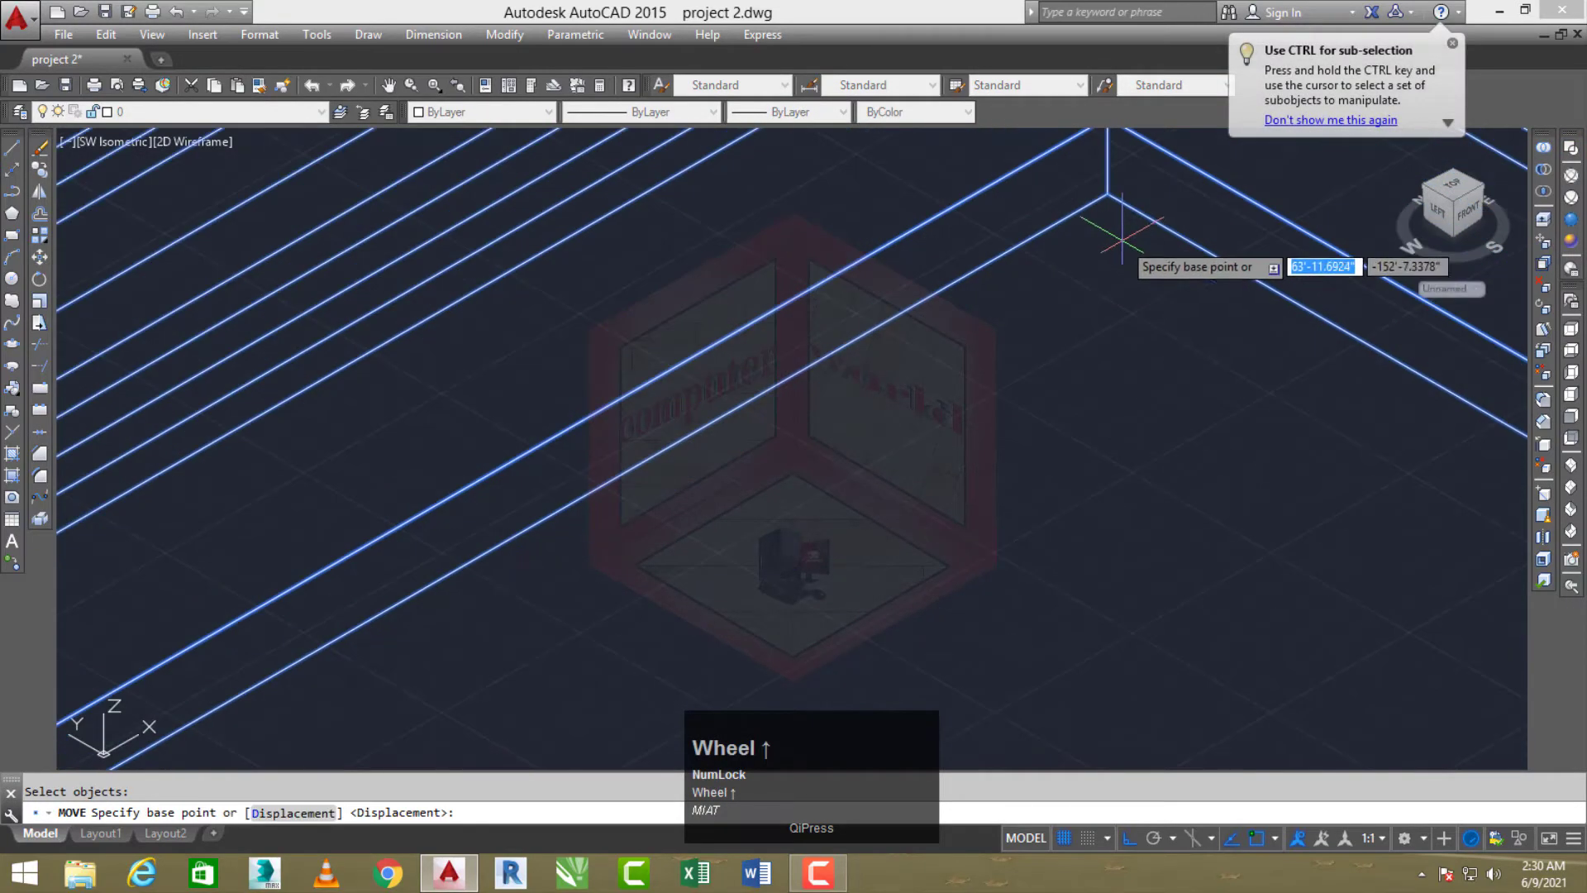
left_click(1101, 237)
scroll(974, 314, "down", 5)
middle_click_drag(974, 314, 1322, 303)
scroll(1213, 347, "down", 2)
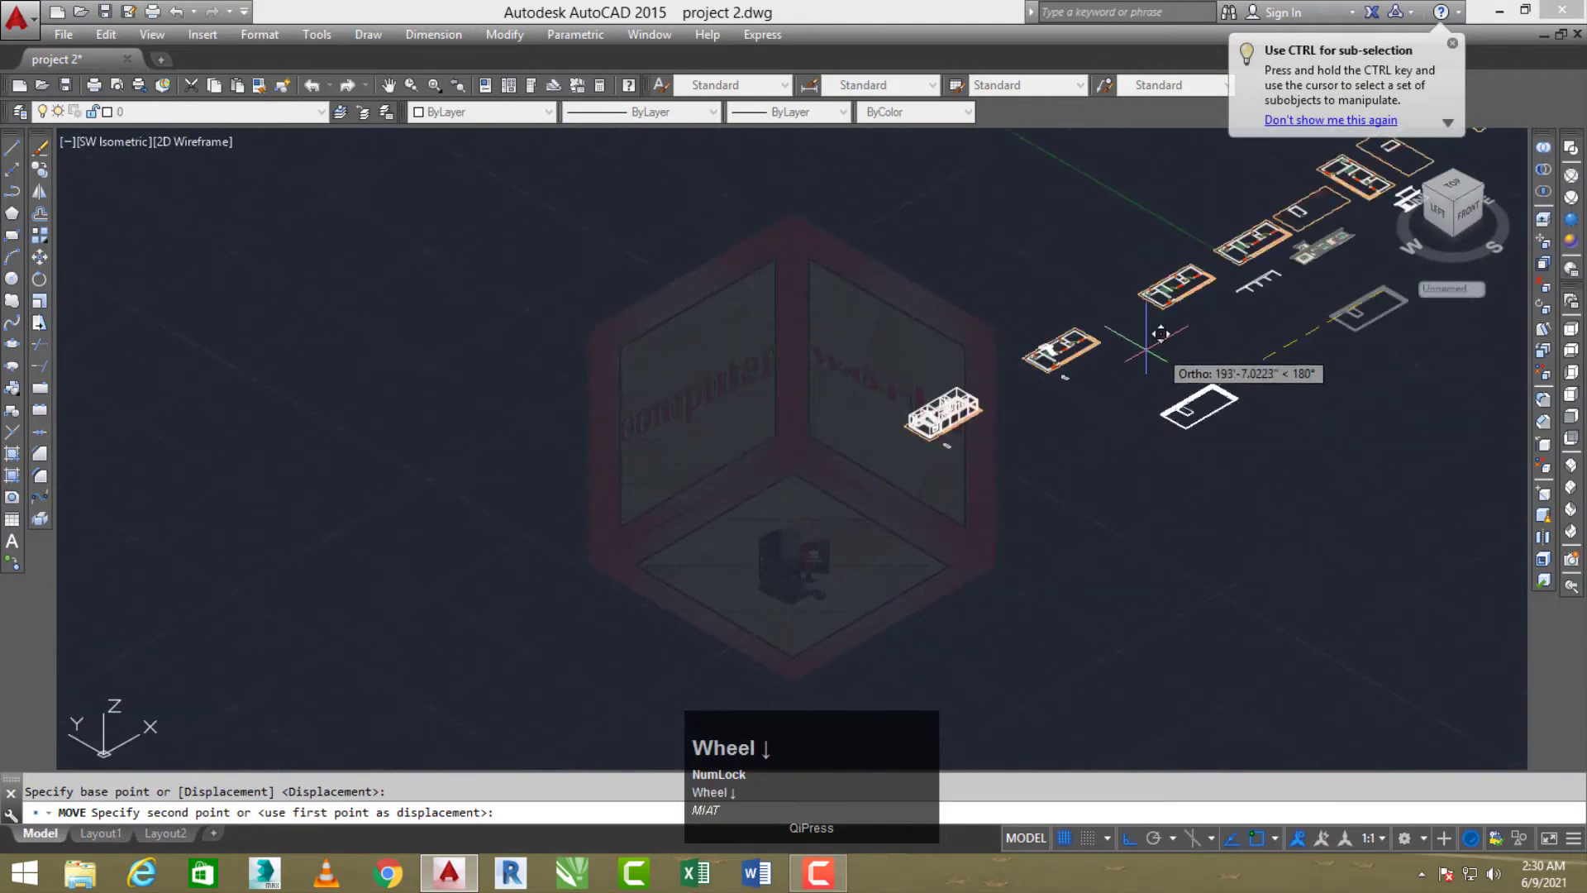
middle_click_drag(1144, 344, 1226, 331)
scroll(1055, 357, "up", 9)
mouse_move(1048, 304)
middle_mouse_down()
mouse_move(995, 346)
mouse_move(936, 310)
middle_mouse_up()
scroll(996, 347, "up", 3)
left_click(975, 268)
scroll(967, 290, "down", 8)
key("Escape")
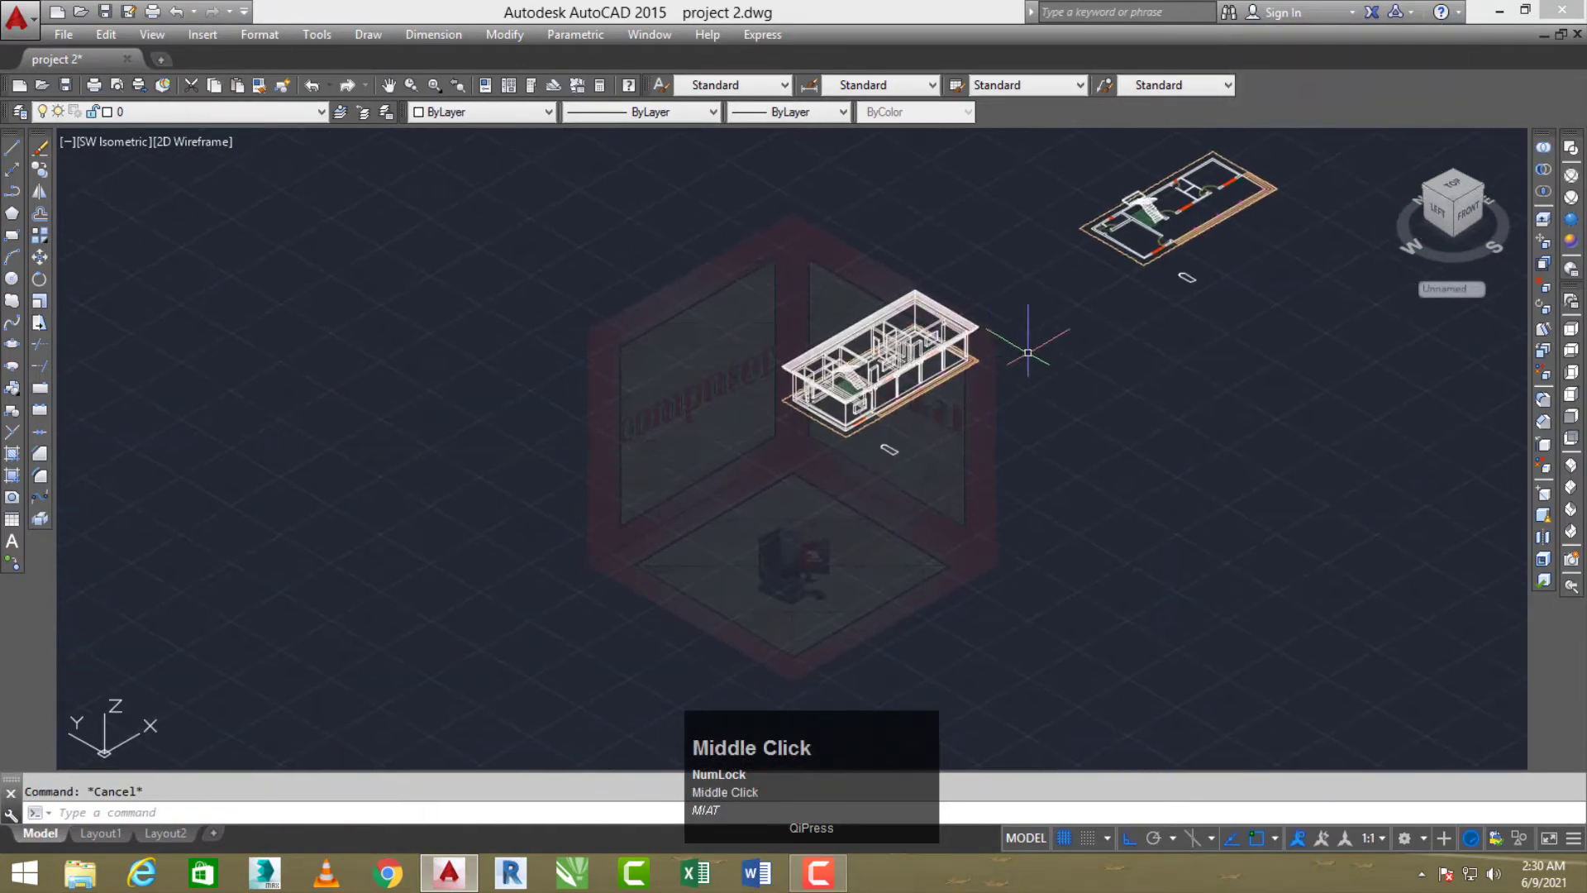
Examine the roofed house model in the Realistic visual style
left_click(1565, 230)
scroll(860, 372, "up", 5)
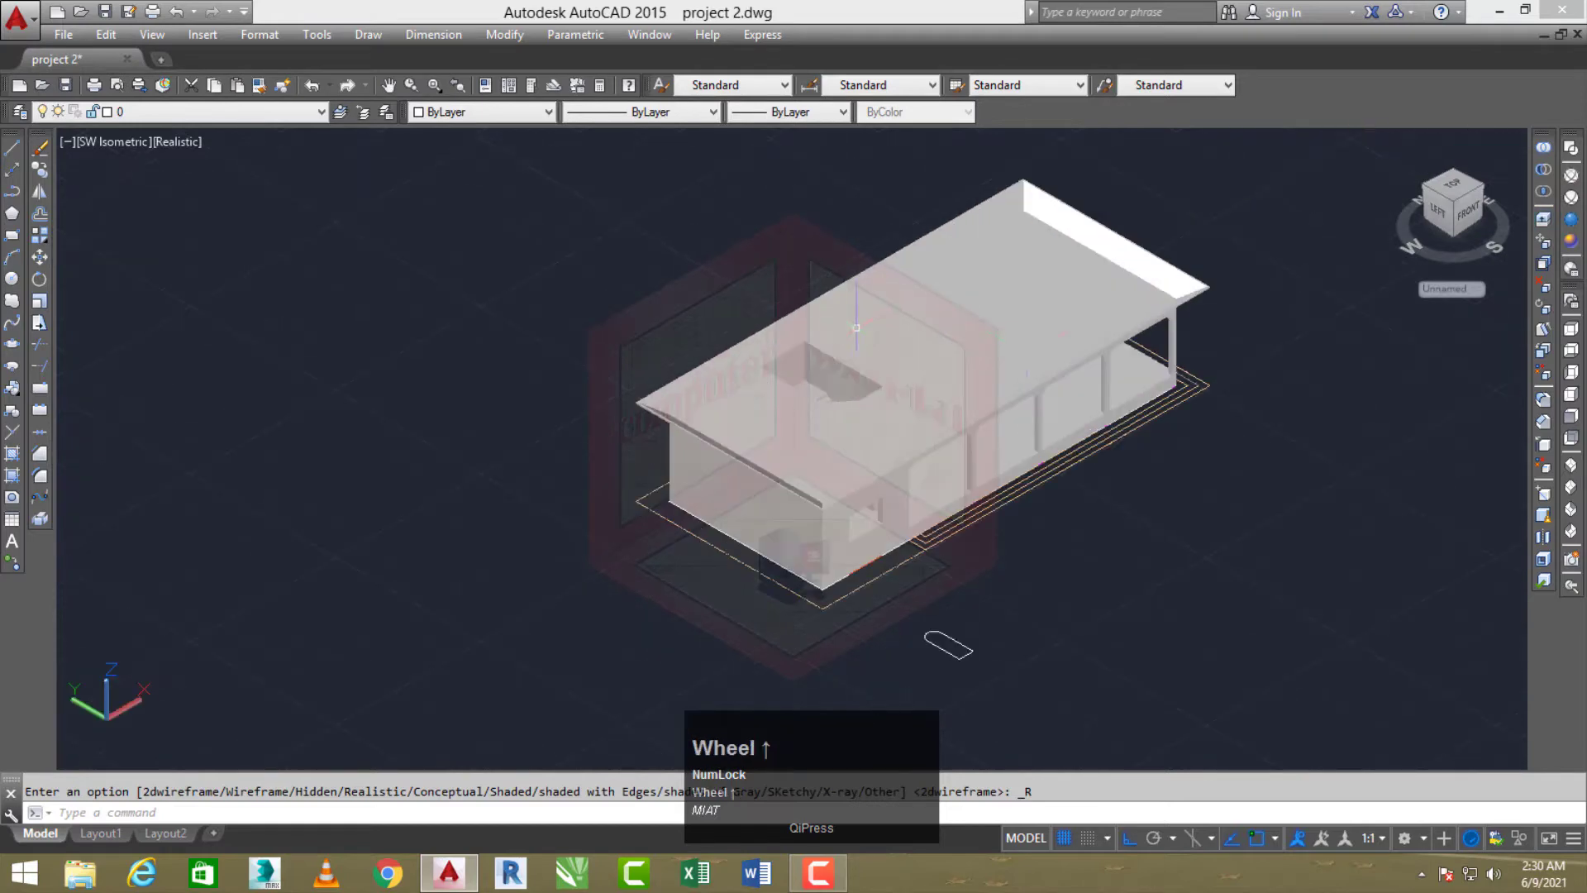
middle_click_drag(859, 372, 841, 476)
middle_click_drag(1048, 434, 680, 461)
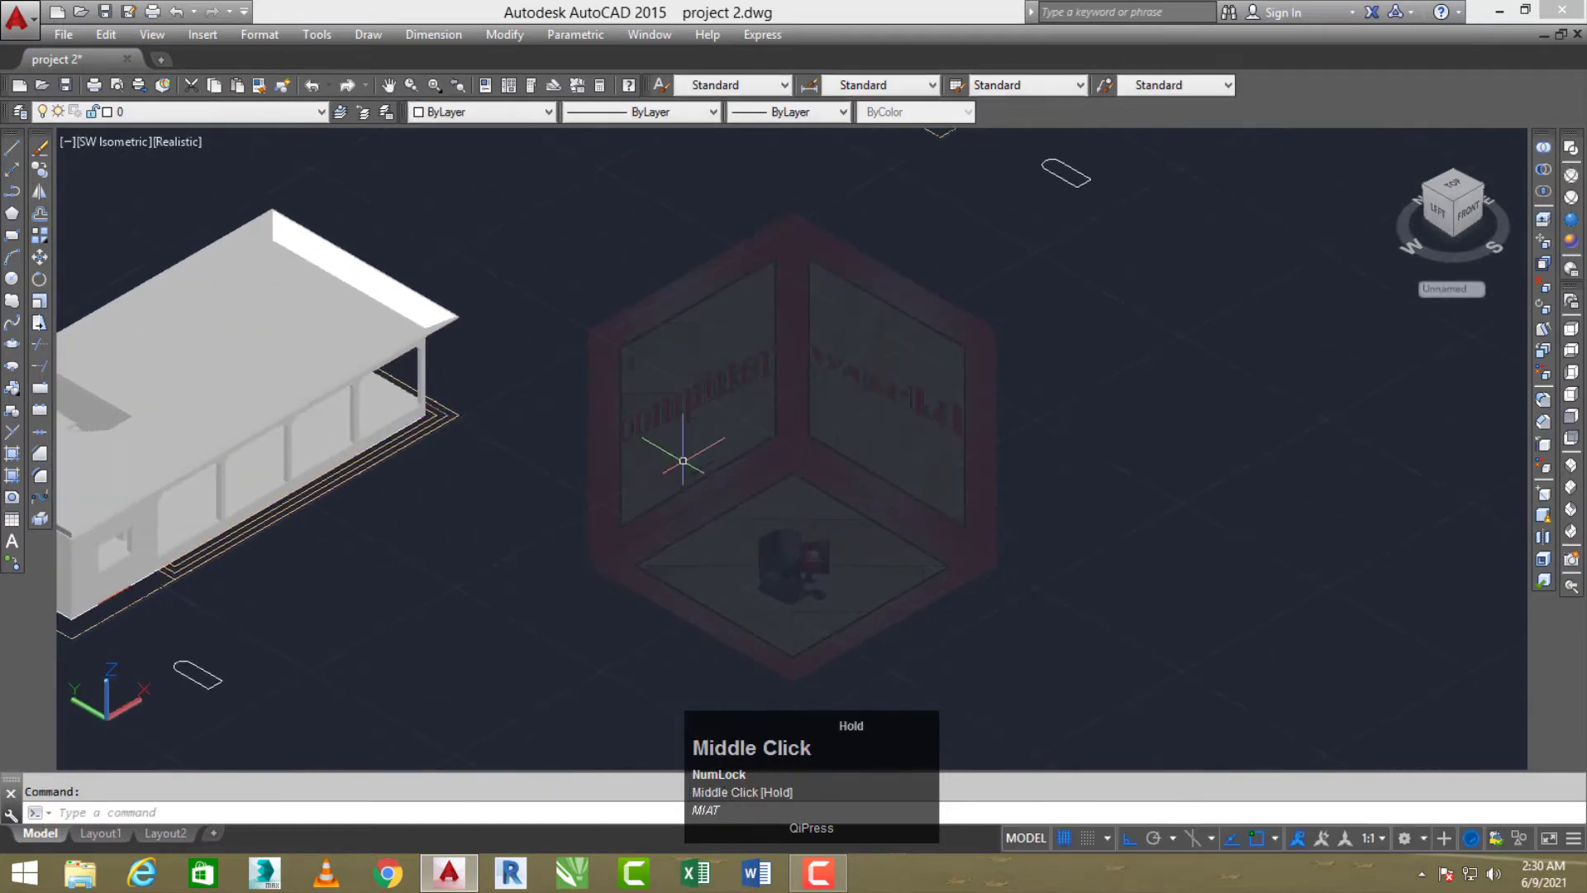
scroll(680, 461, "down", 4)
middle_click_drag(889, 423, 708, 507)
scroll(616, 364, "down", 2)
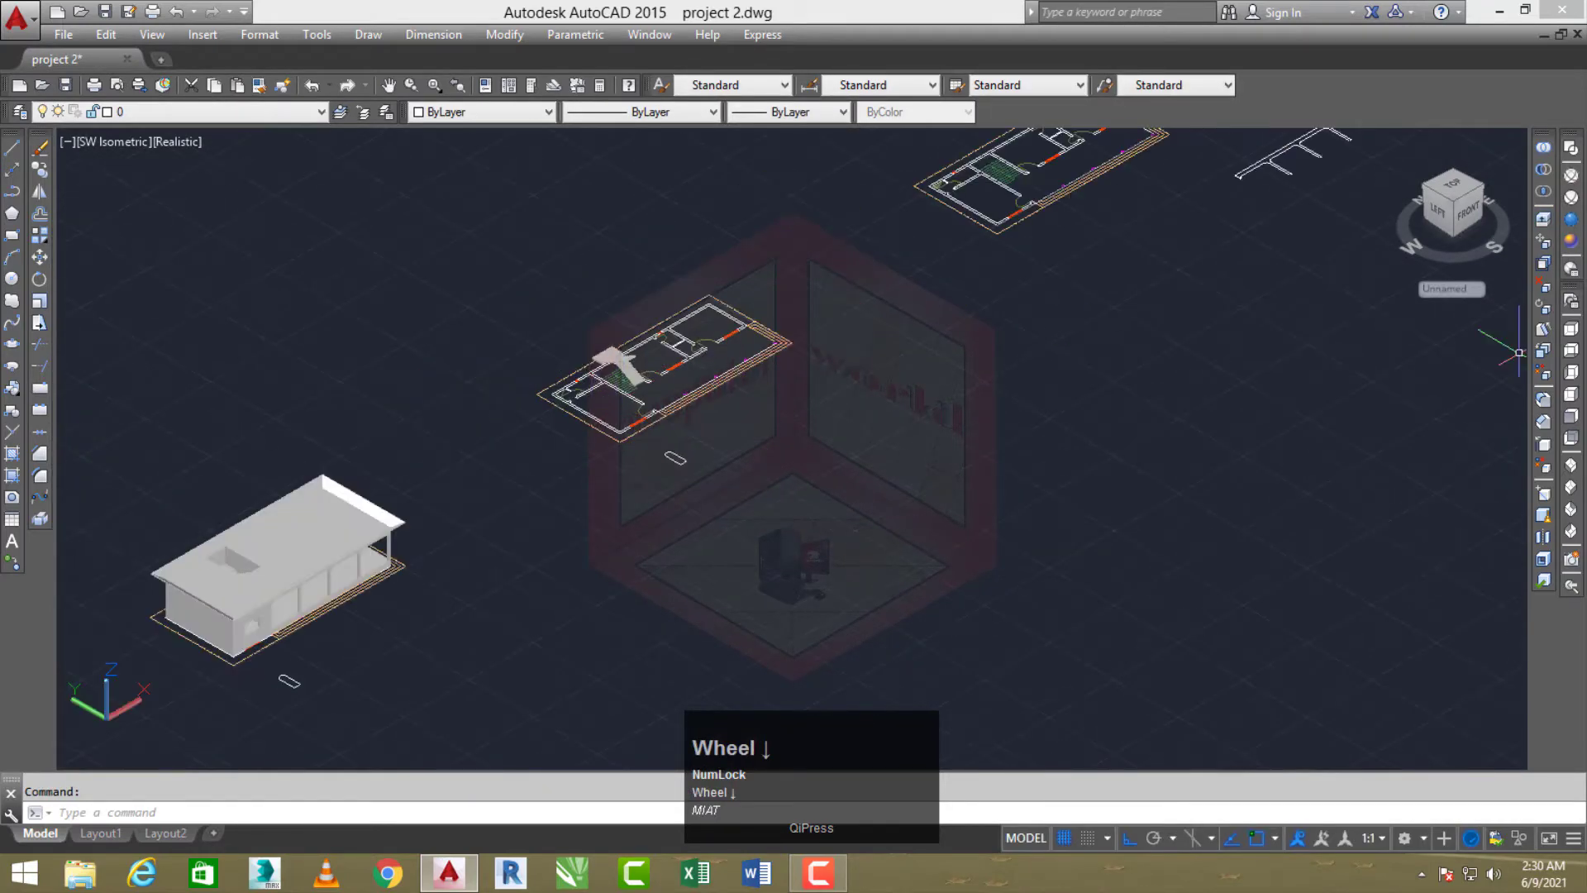
Switch to the Top view, focused on the roof plan with the stairwell room
left_click(1570, 329)
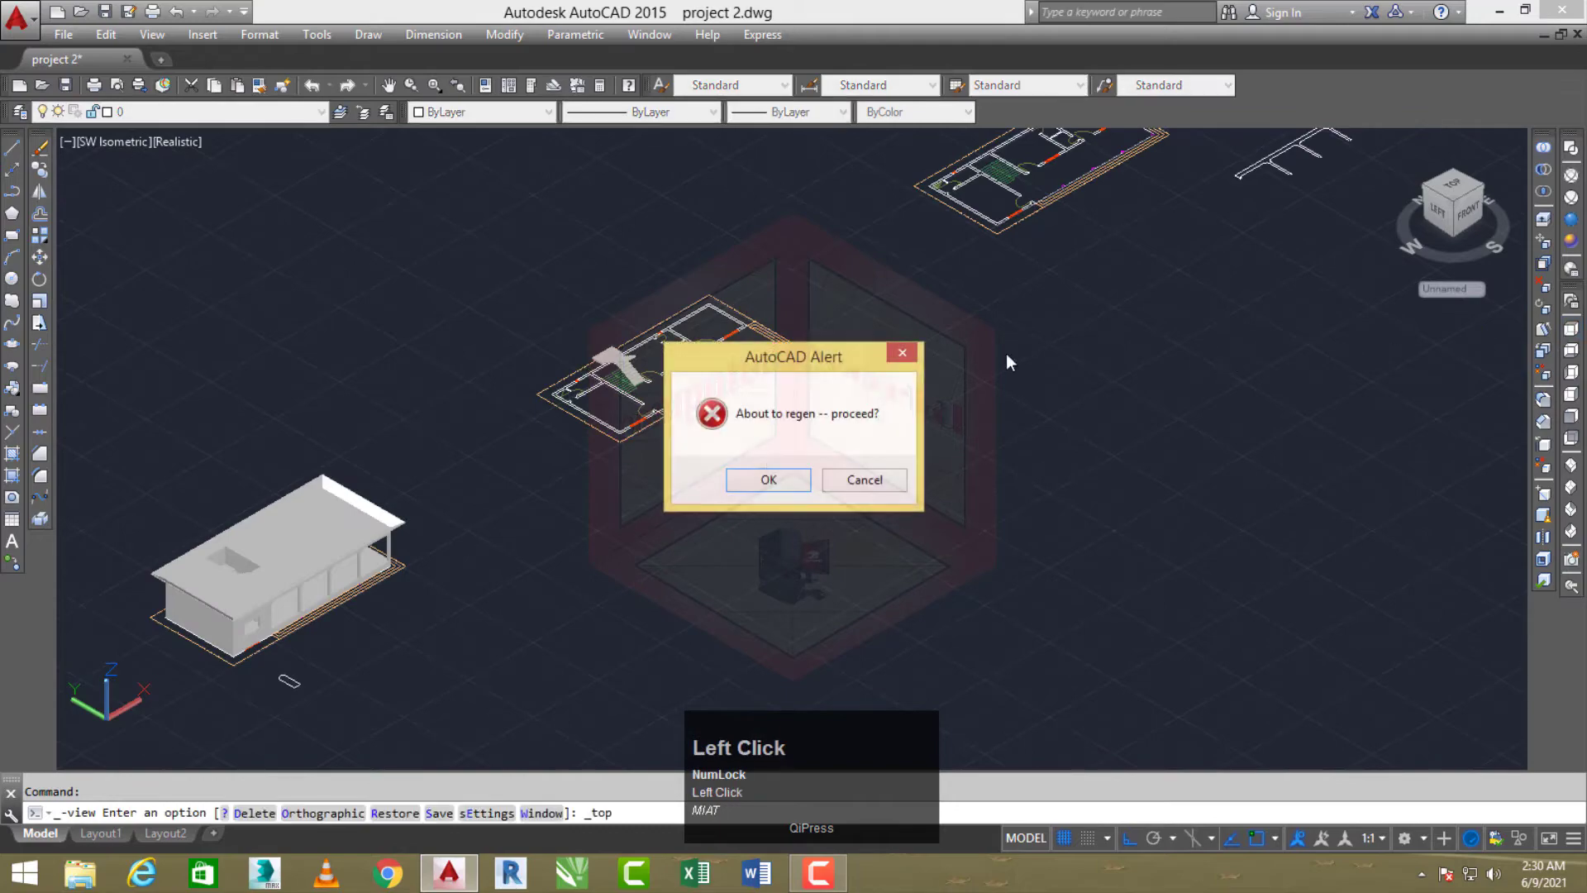
left_click(768, 480)
scroll(854, 369, "up", 3)
middle_click(854, 369)
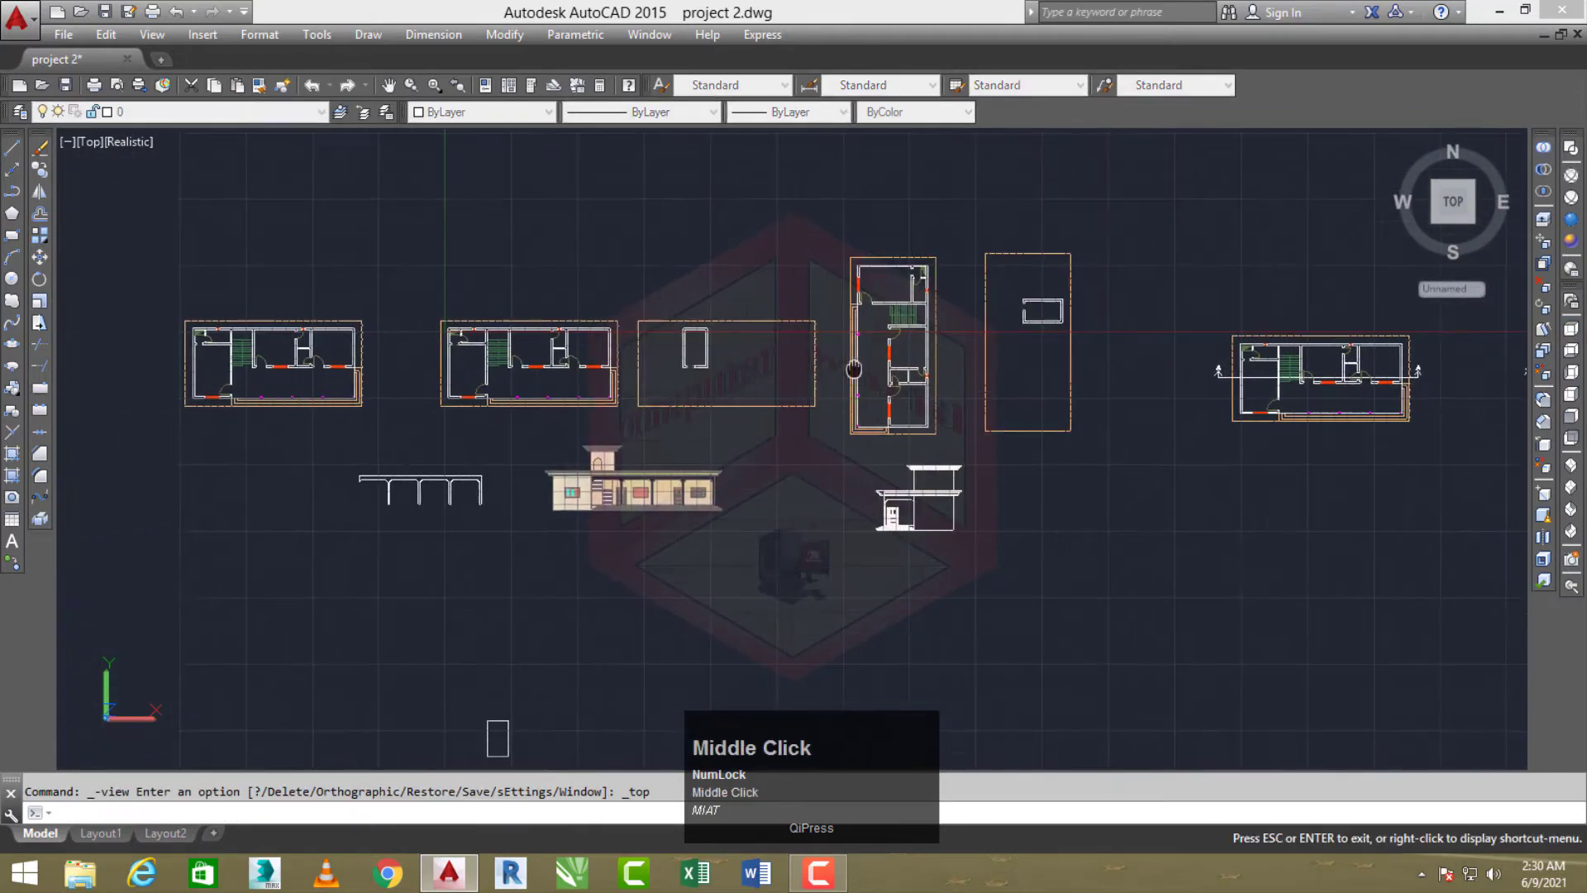
scroll(854, 370, "up", 6)
scroll(915, 389, "down", 2)
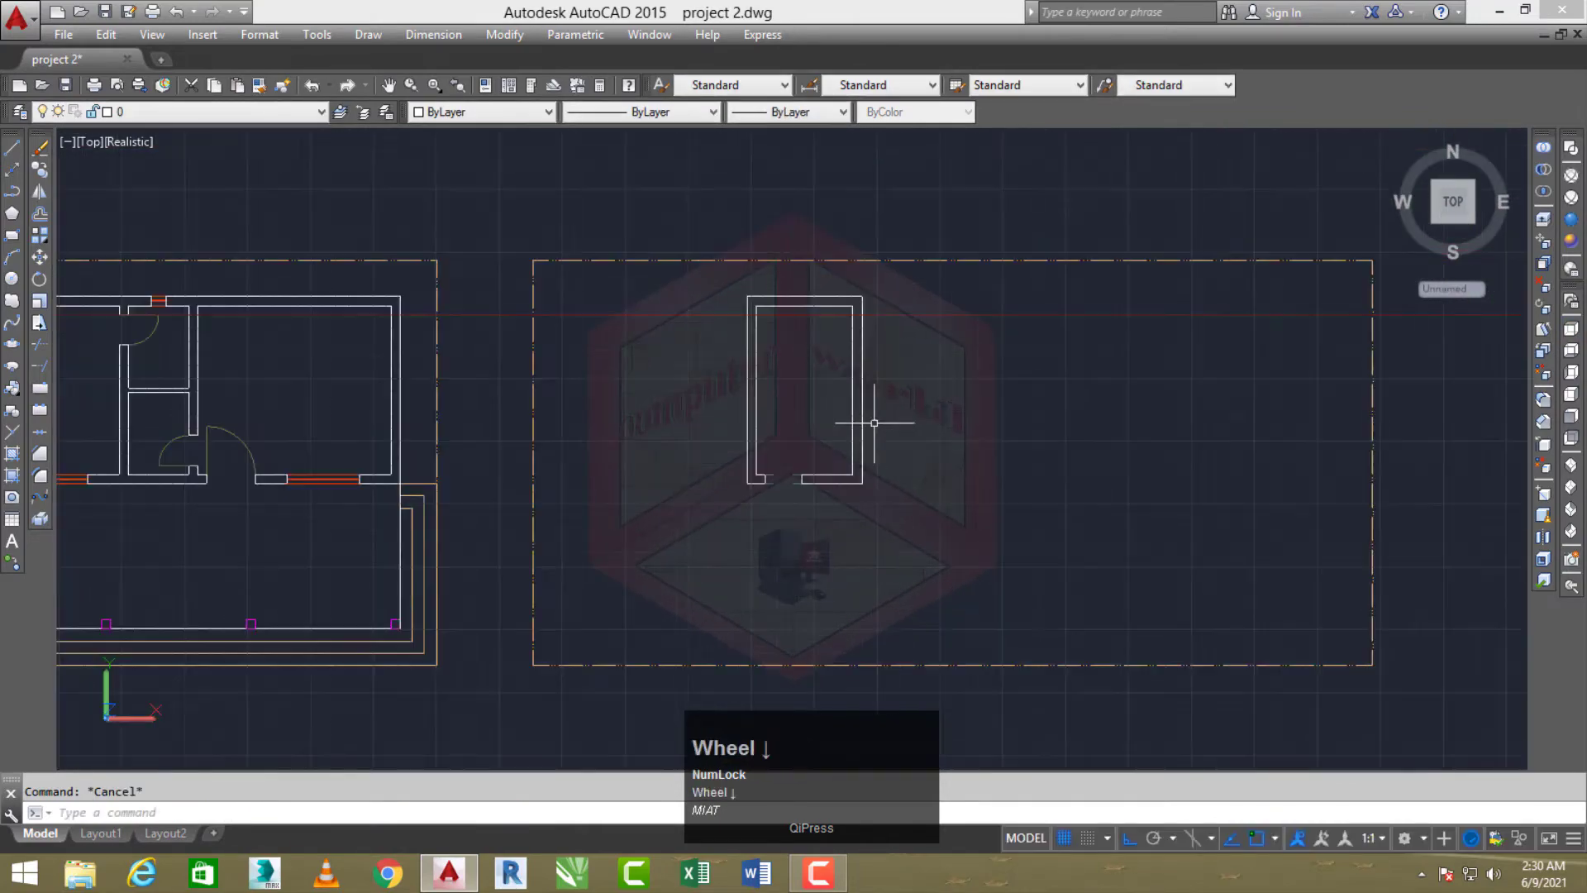
key("Return")
scroll(741, 303, "up", 2)
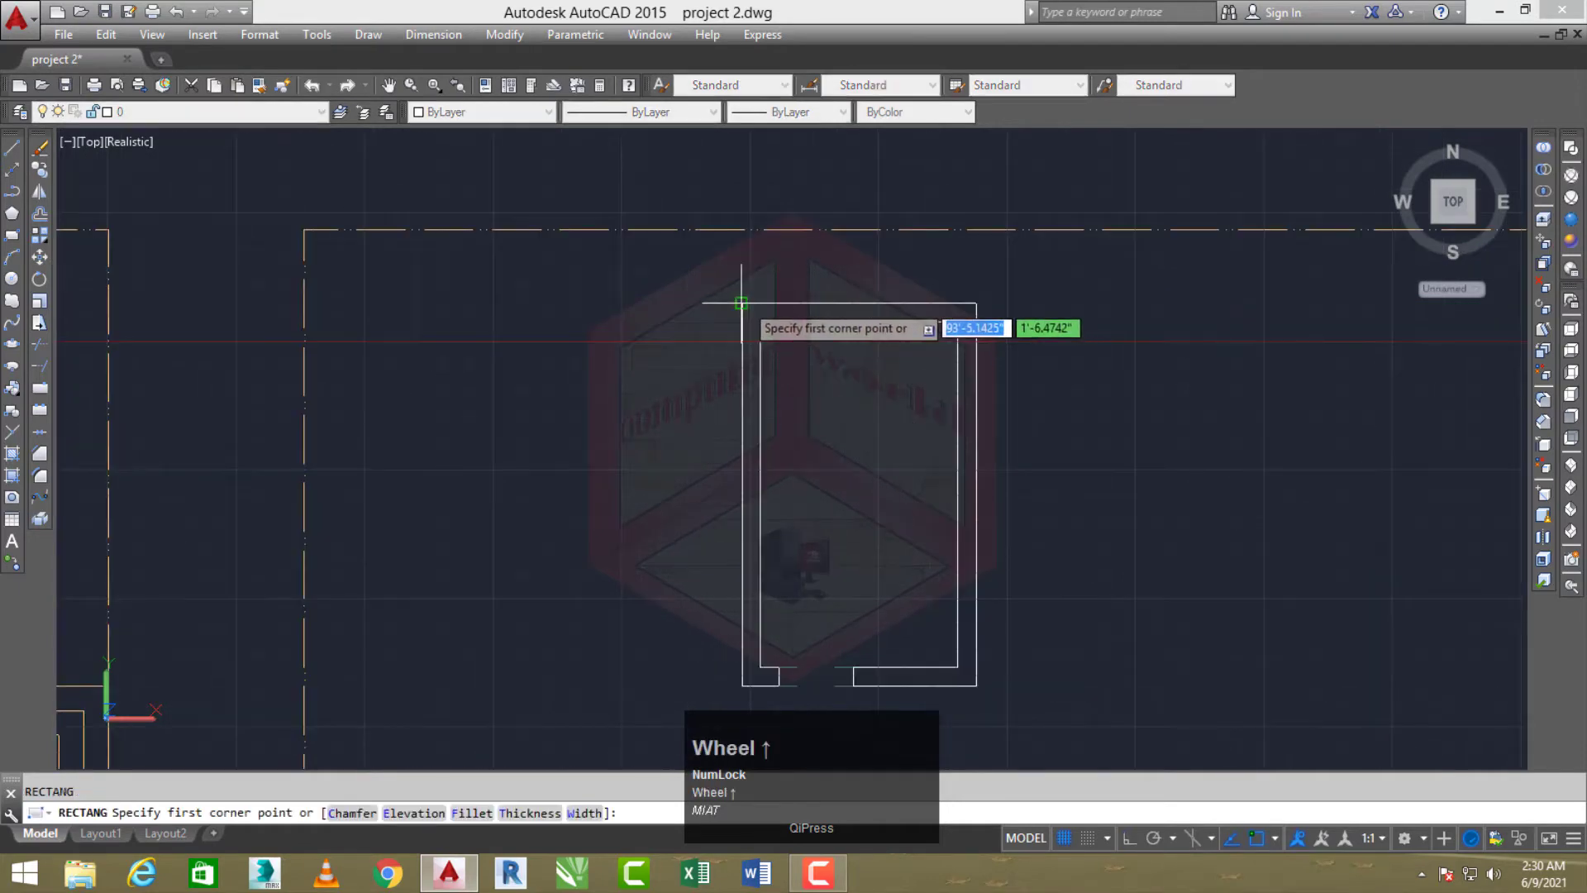
left_click(741, 304)
scroll(741, 304, "down", 5)
scroll(849, 439, "up", 2)
scroll(792, 394, "up", 2)
key("Escape")
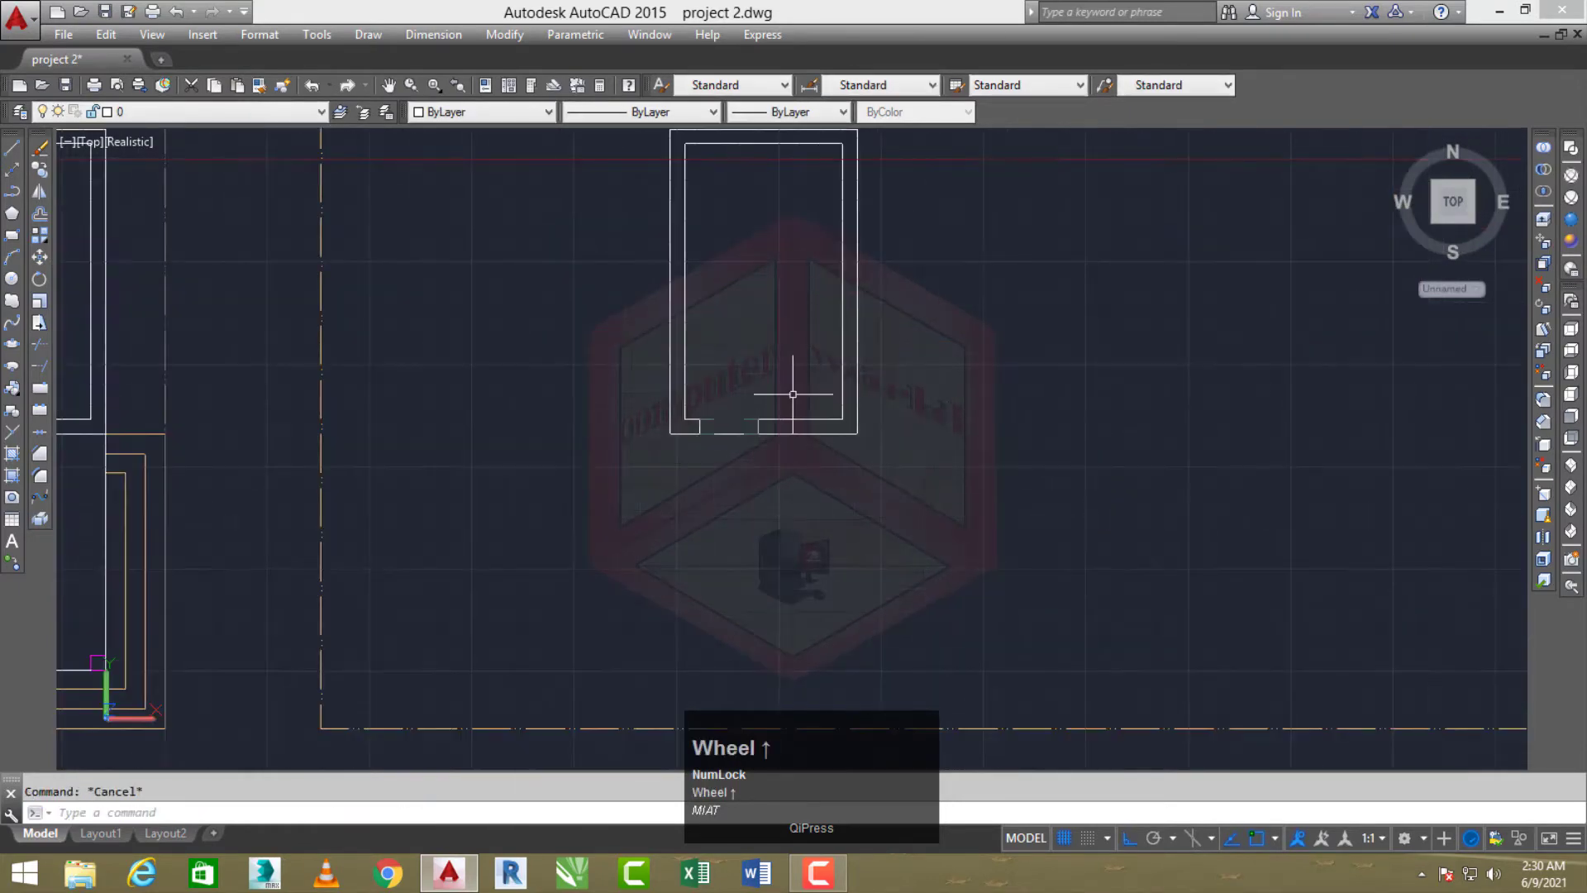
Draw a rectangle along the inner wall faces of the stairwell room, between its opposite inner corners
scroll(799, 418, "down", 1)
key("space")
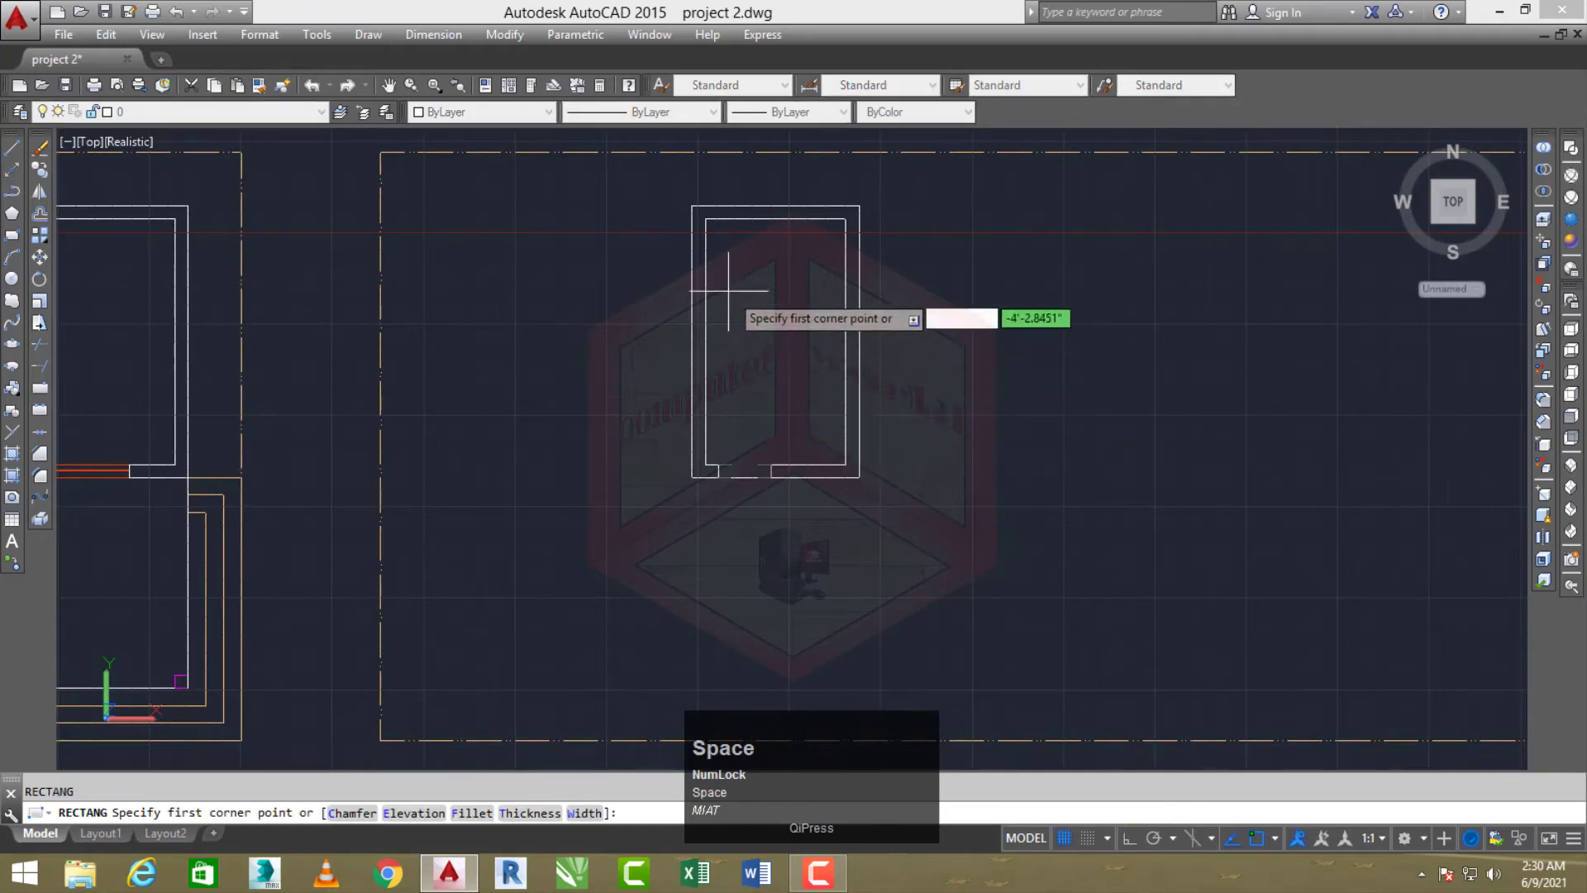
scroll(715, 220, "up", 2)
left_click(699, 202)
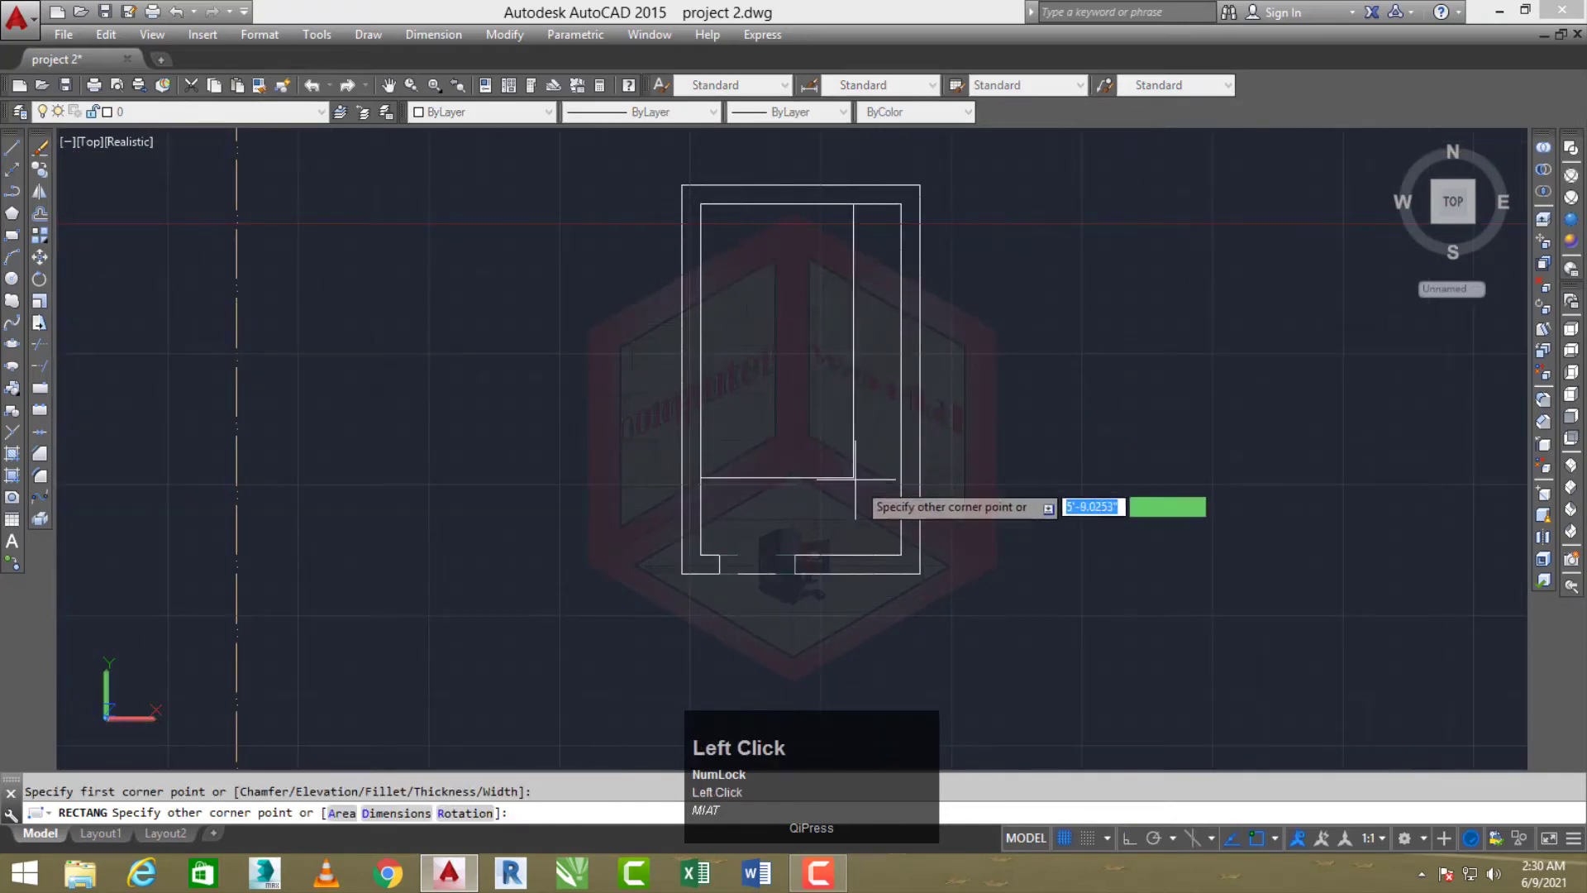
left_click(909, 533)
scroll(909, 533, "down", 4)
middle_click(909, 533)
scroll(1029, 455, "down", 4)
mouse_move(1029, 455)
middle_mouse_down()
mouse_move(875, 397)
mouse_move(893, 376)
mouse_move(1027, 371)
mouse_move(1056, 403)
middle_mouse_up()
scroll(811, 377, "down", 2)
scroll(988, 373, "up", 5)
key("Escape")
type("m")
key("space")
type("l")
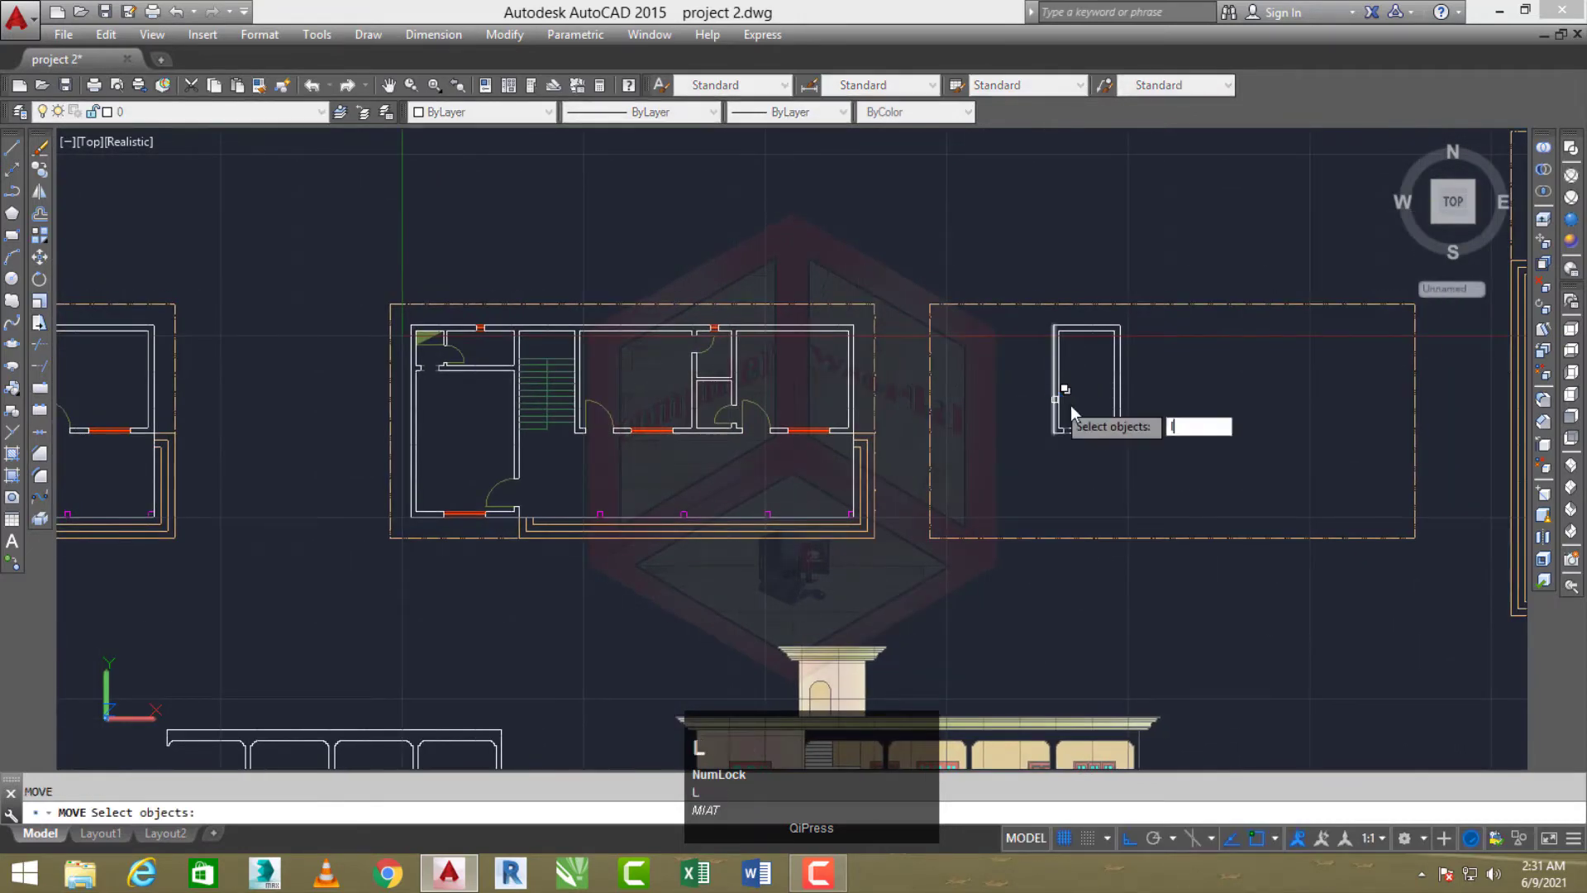
key("space")
scroll(1114, 420, "up", 3)
scroll(1106, 446, "up", 2)
left_click(1106, 450)
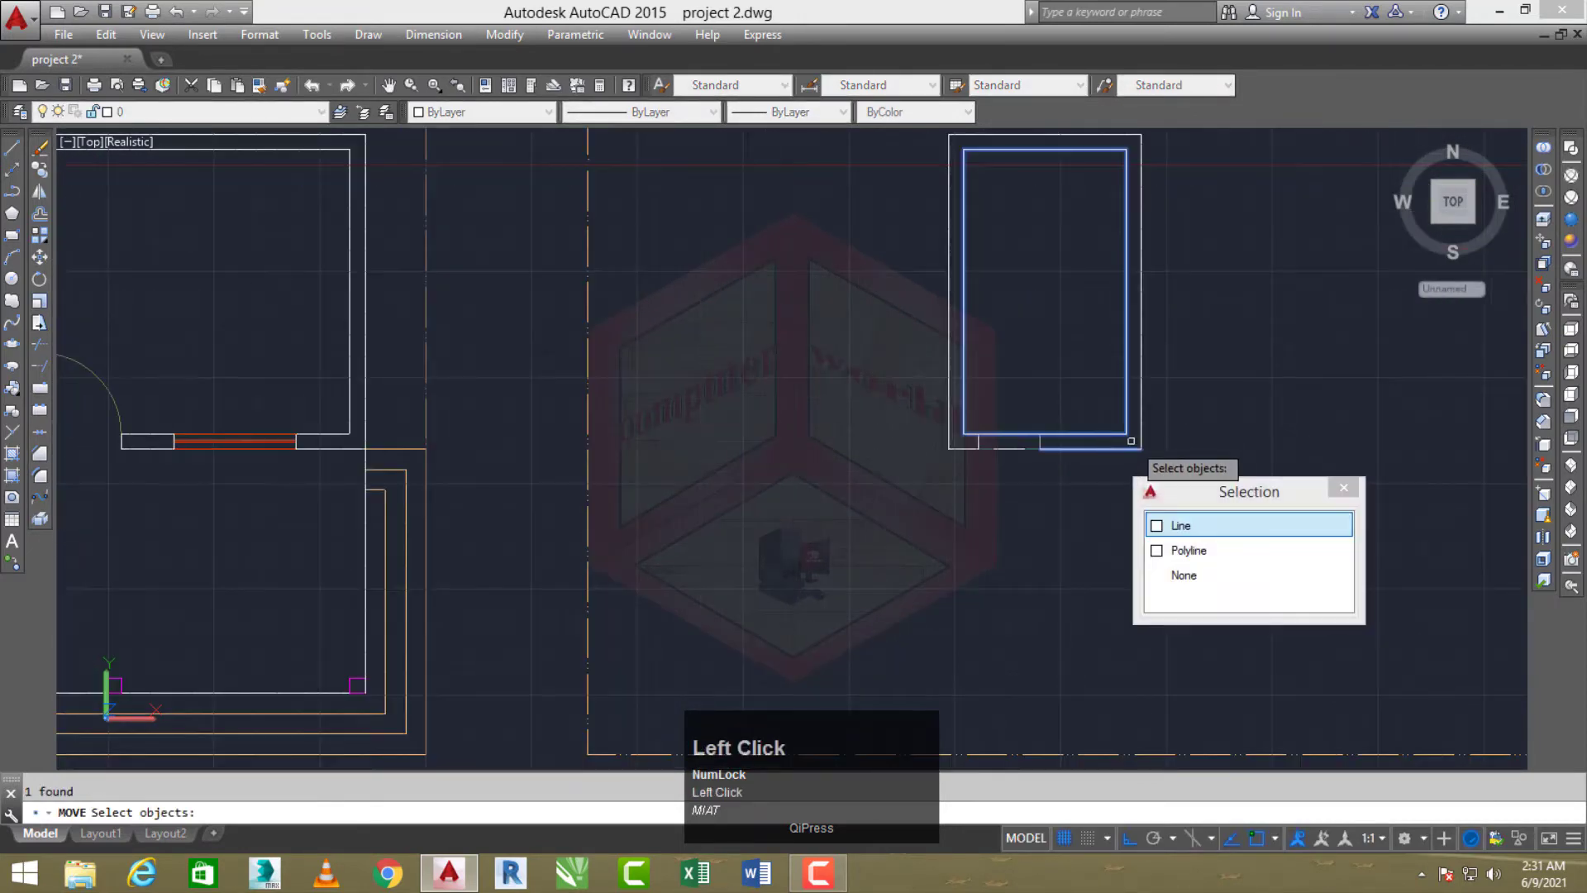
key("Escape")
scroll(1223, 387, "up", 2)
Set the visual style of the plan view to 2D Wireframe
left_click(1572, 174)
middle_click(1199, 372)
middle_click(1199, 372)
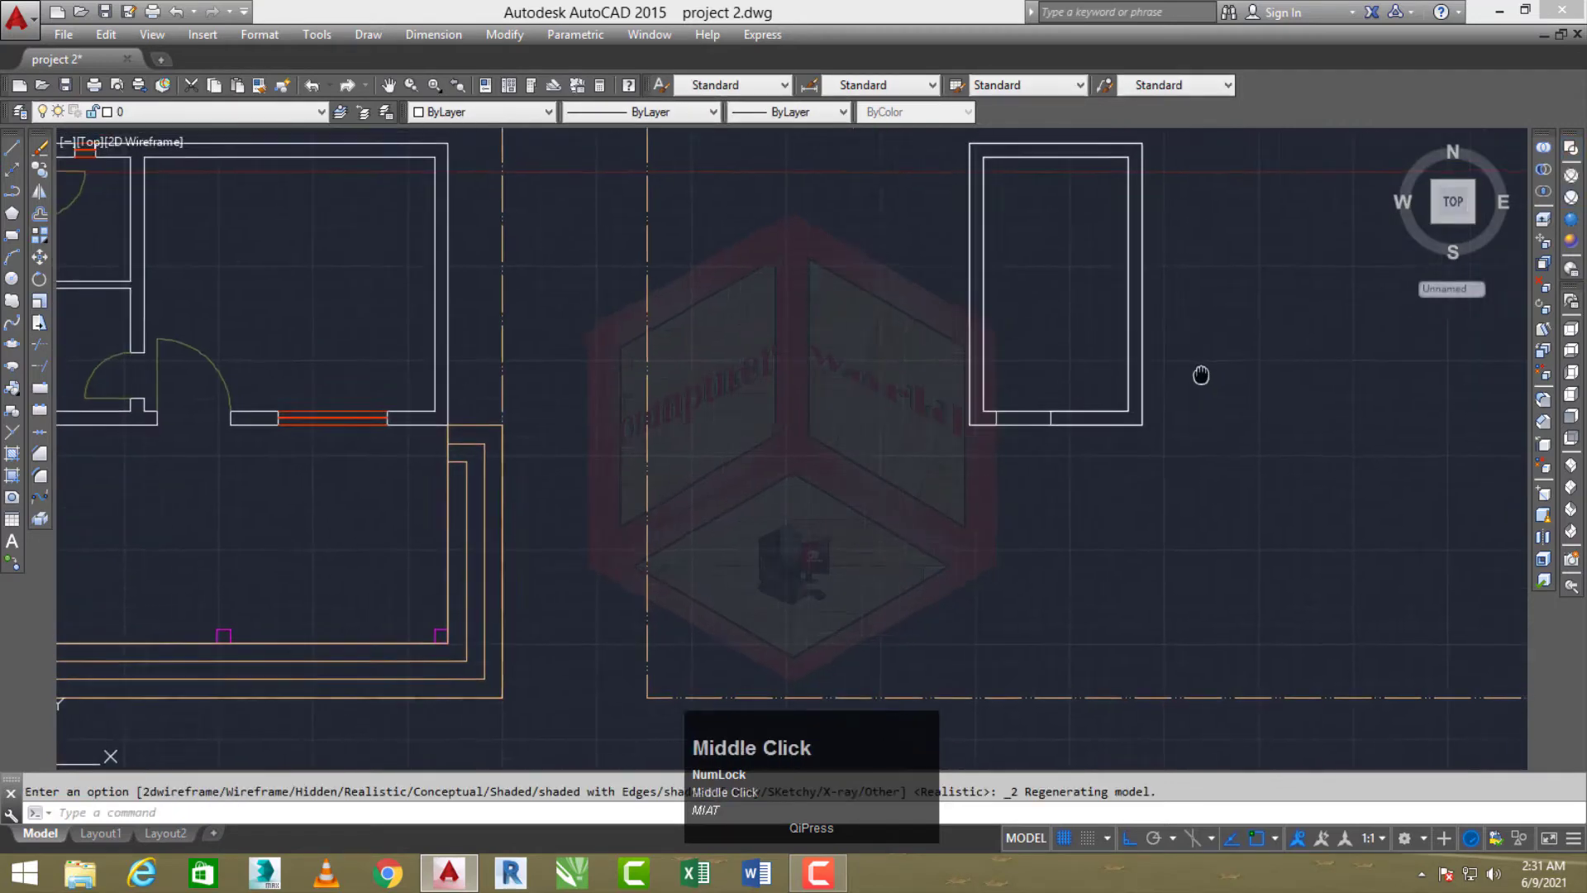
Move the stairwell room's inner and outer rectangles down to the empty area below the elevations
type("m")
key("space")
left_click(1035, 417)
scroll(1028, 417, "up", 3)
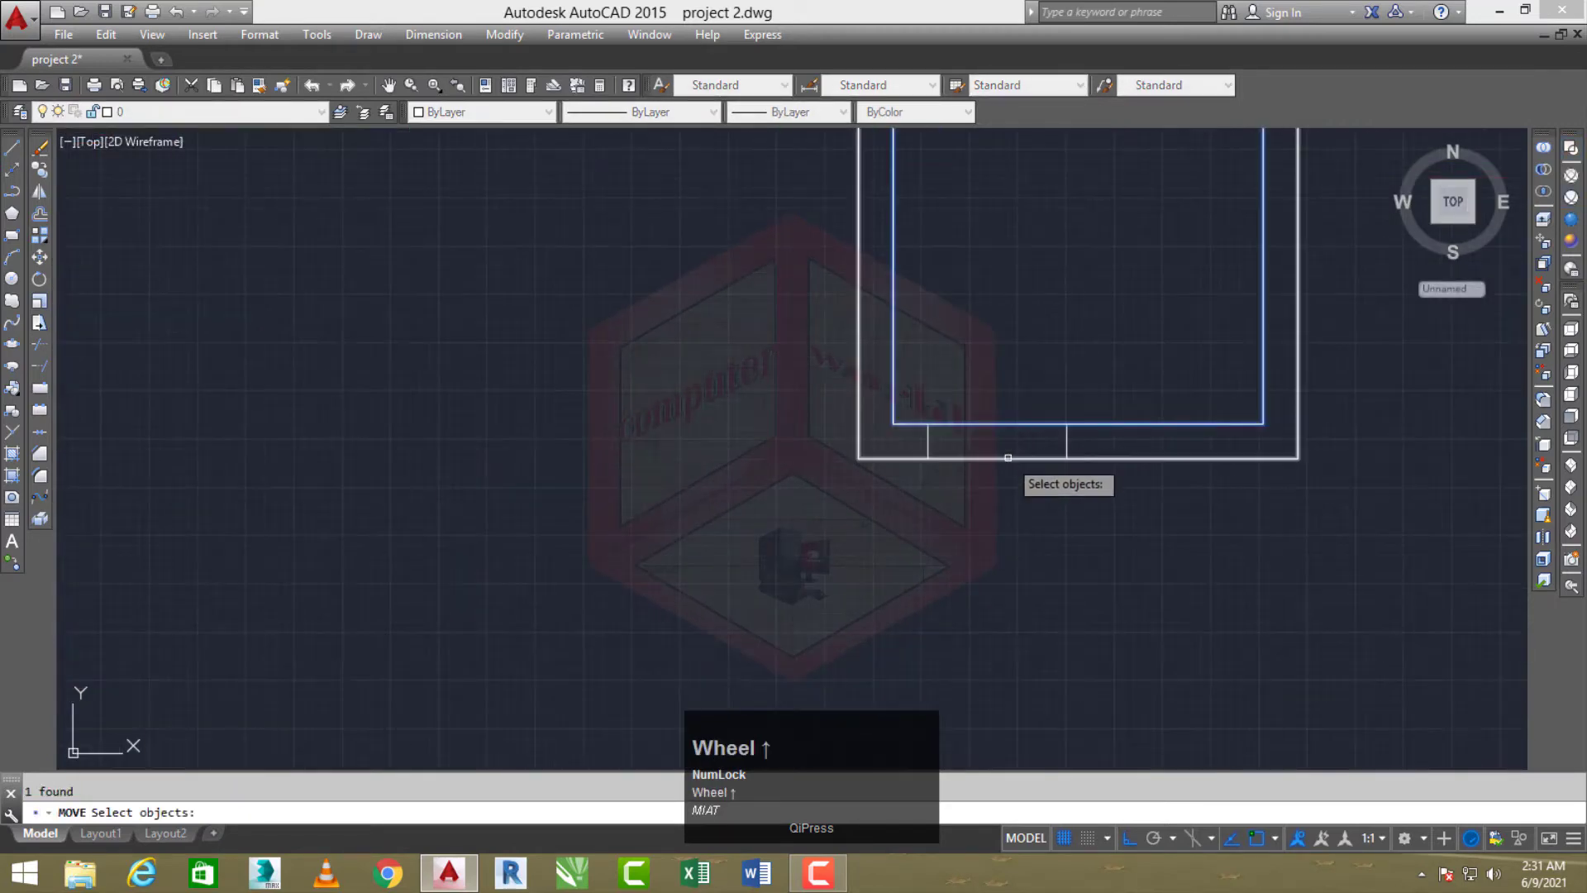
left_click(1008, 457)
scroll(1008, 439, "down", 3)
key("space")
left_click(1164, 369)
scroll(1175, 584, "down", 3)
middle_click_drag(1178, 584, 1171, 329)
scroll(1170, 329, "down", 2)
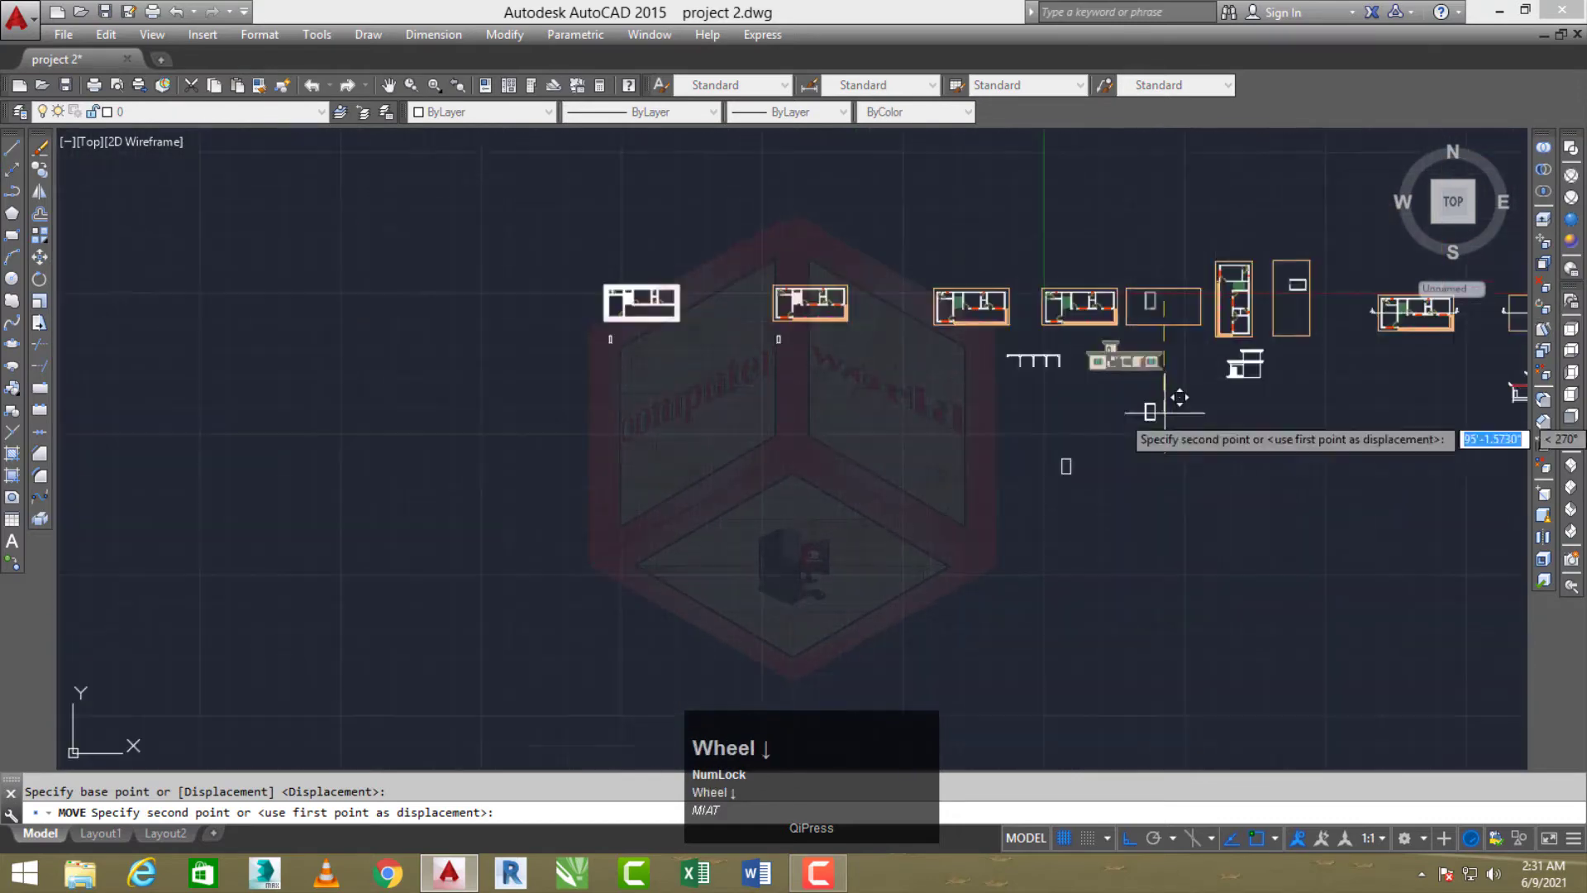
left_click(1190, 531)
key("Escape")
scroll(1149, 519, "up", 5)
type("e")
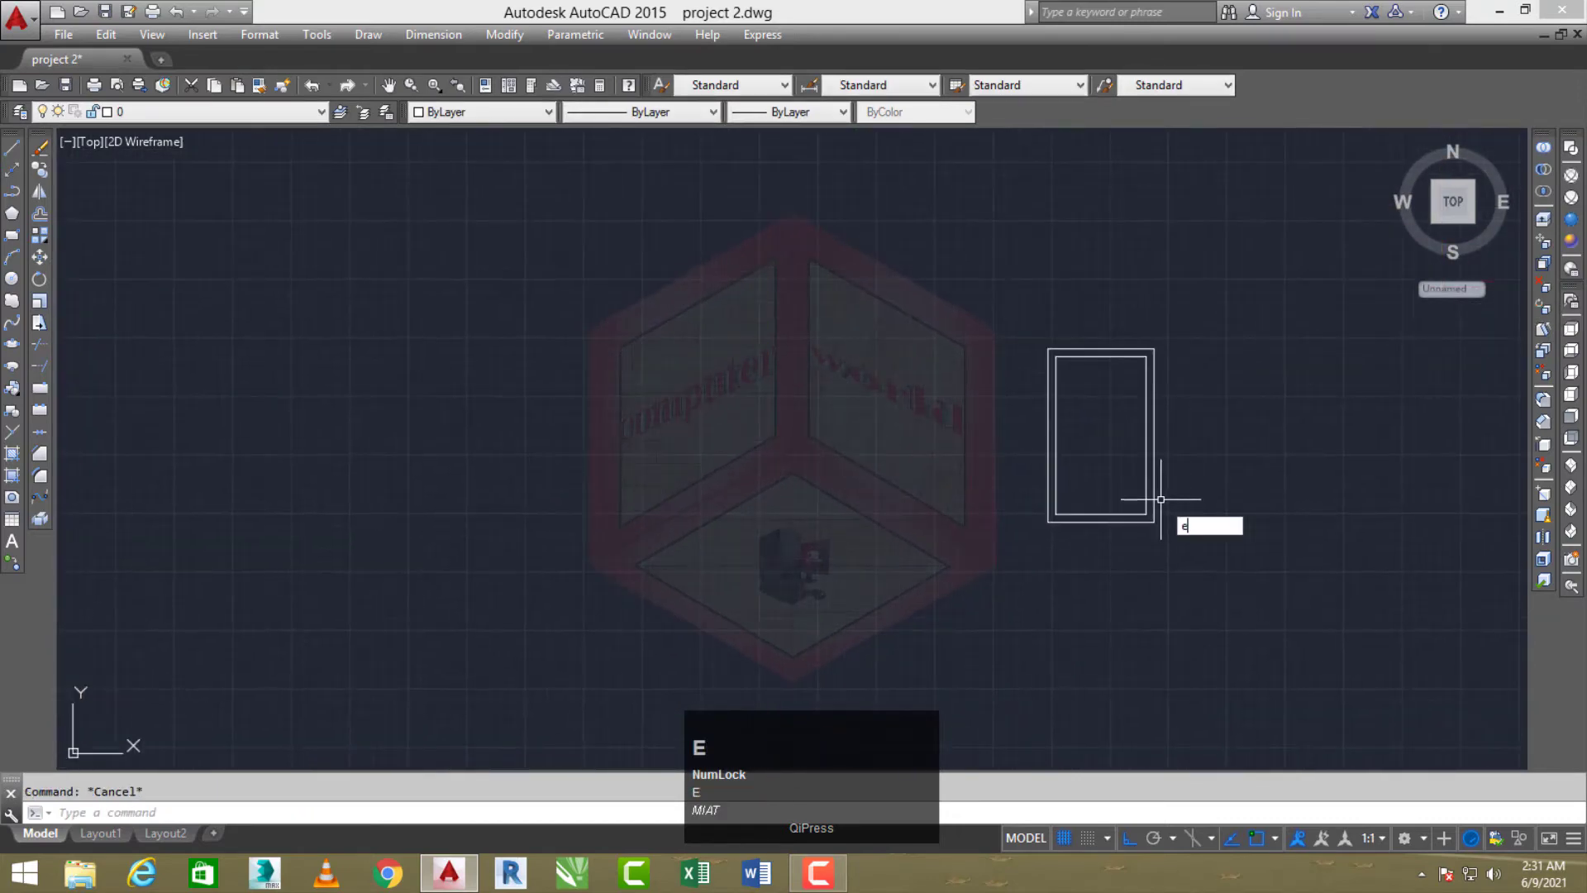
type("xt")
key("space")
type("l")
key("Escape")
key("Escape")
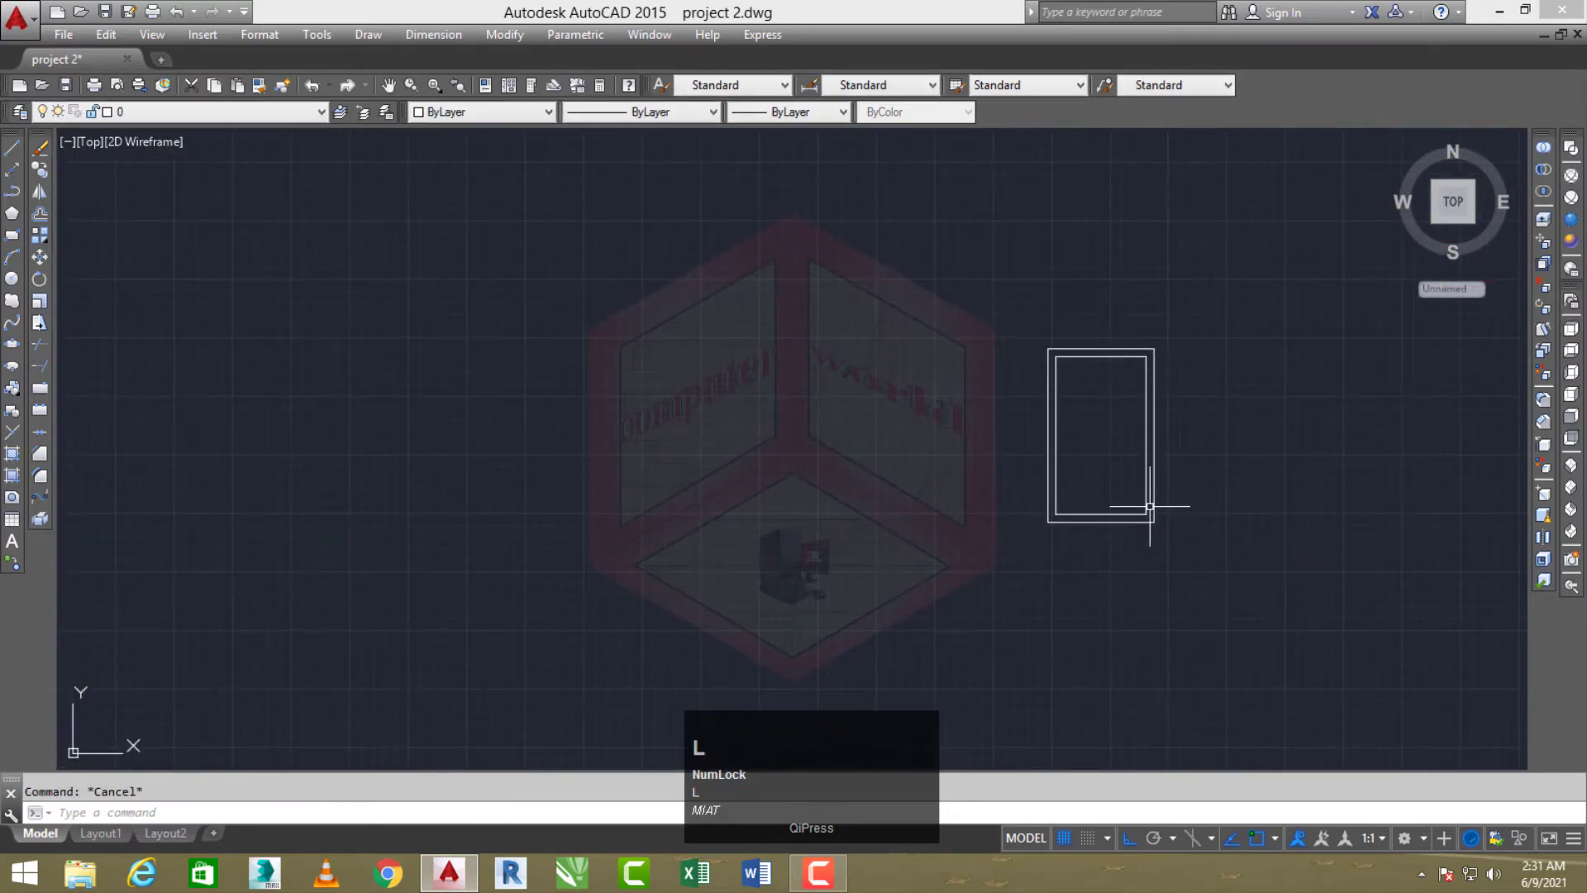
Undo the move of the two stairwell room rectangles
key("ctrl+z")
scroll(1071, 479, "down", 4)
middle_click_drag(1131, 485, 1117, 490)
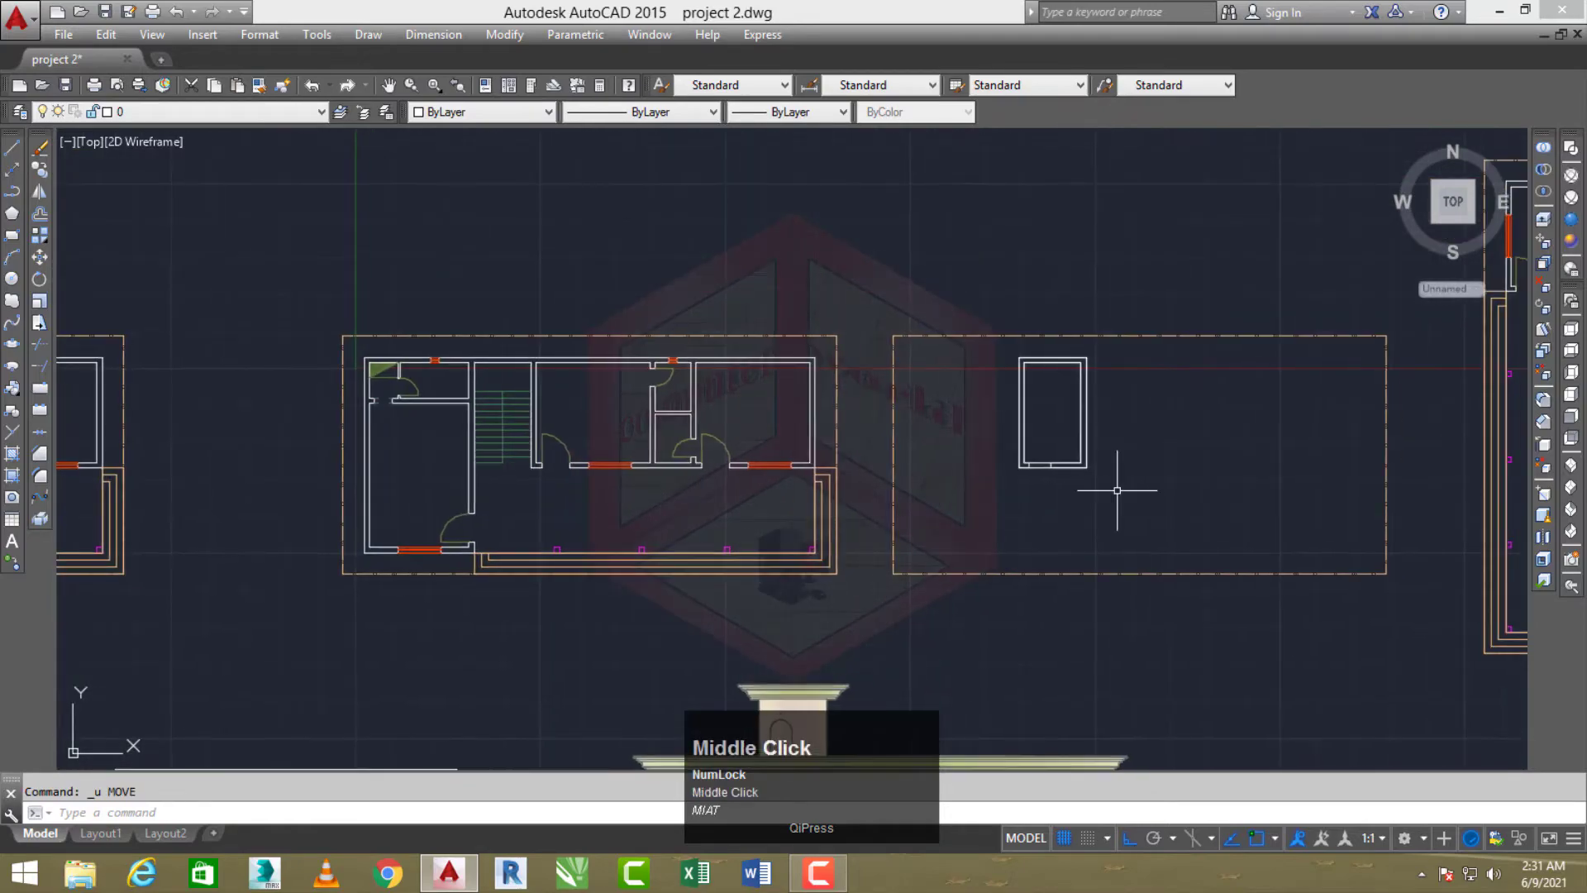
Extrude the stairwell room's inner and outer rectangles to a height of 10'
key("space")
scroll(1052, 463, "up", 5)
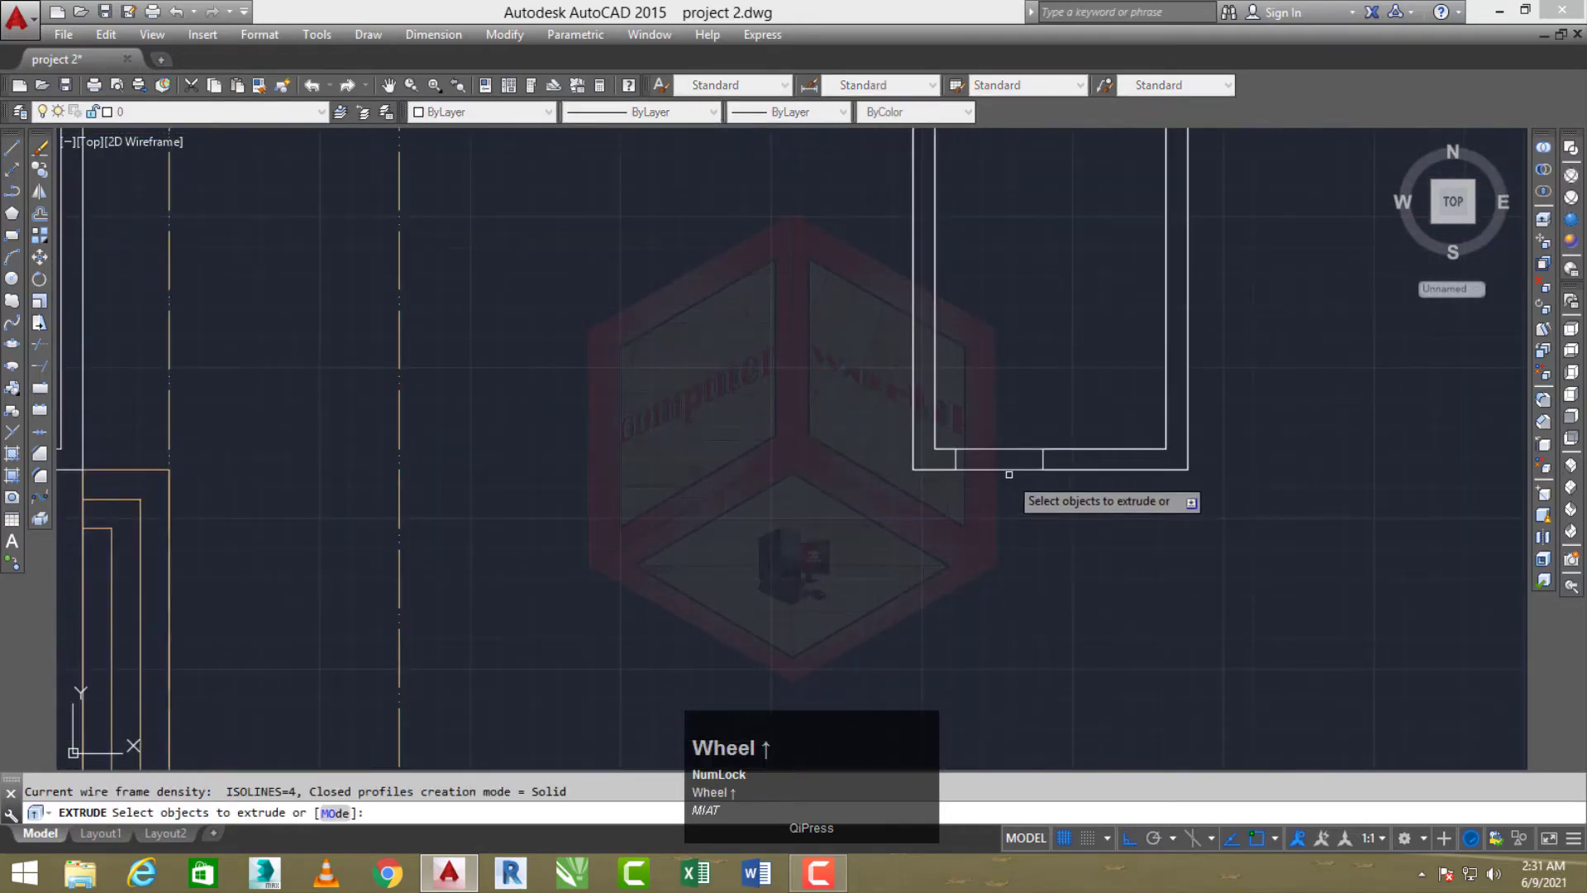
right_click(1148, 508)
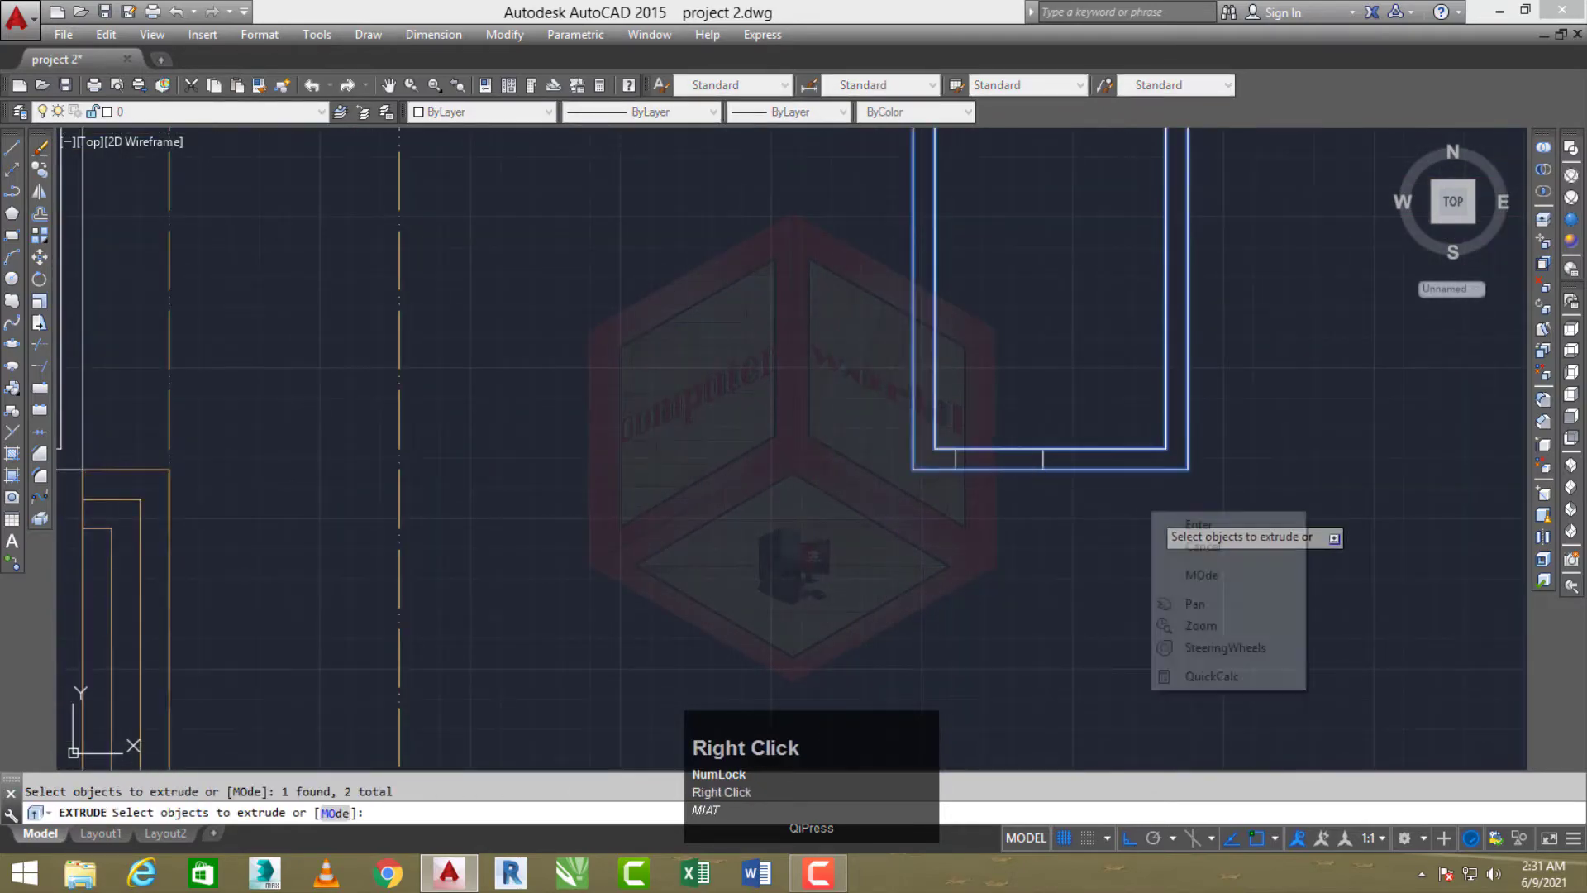
left_click(1164, 519)
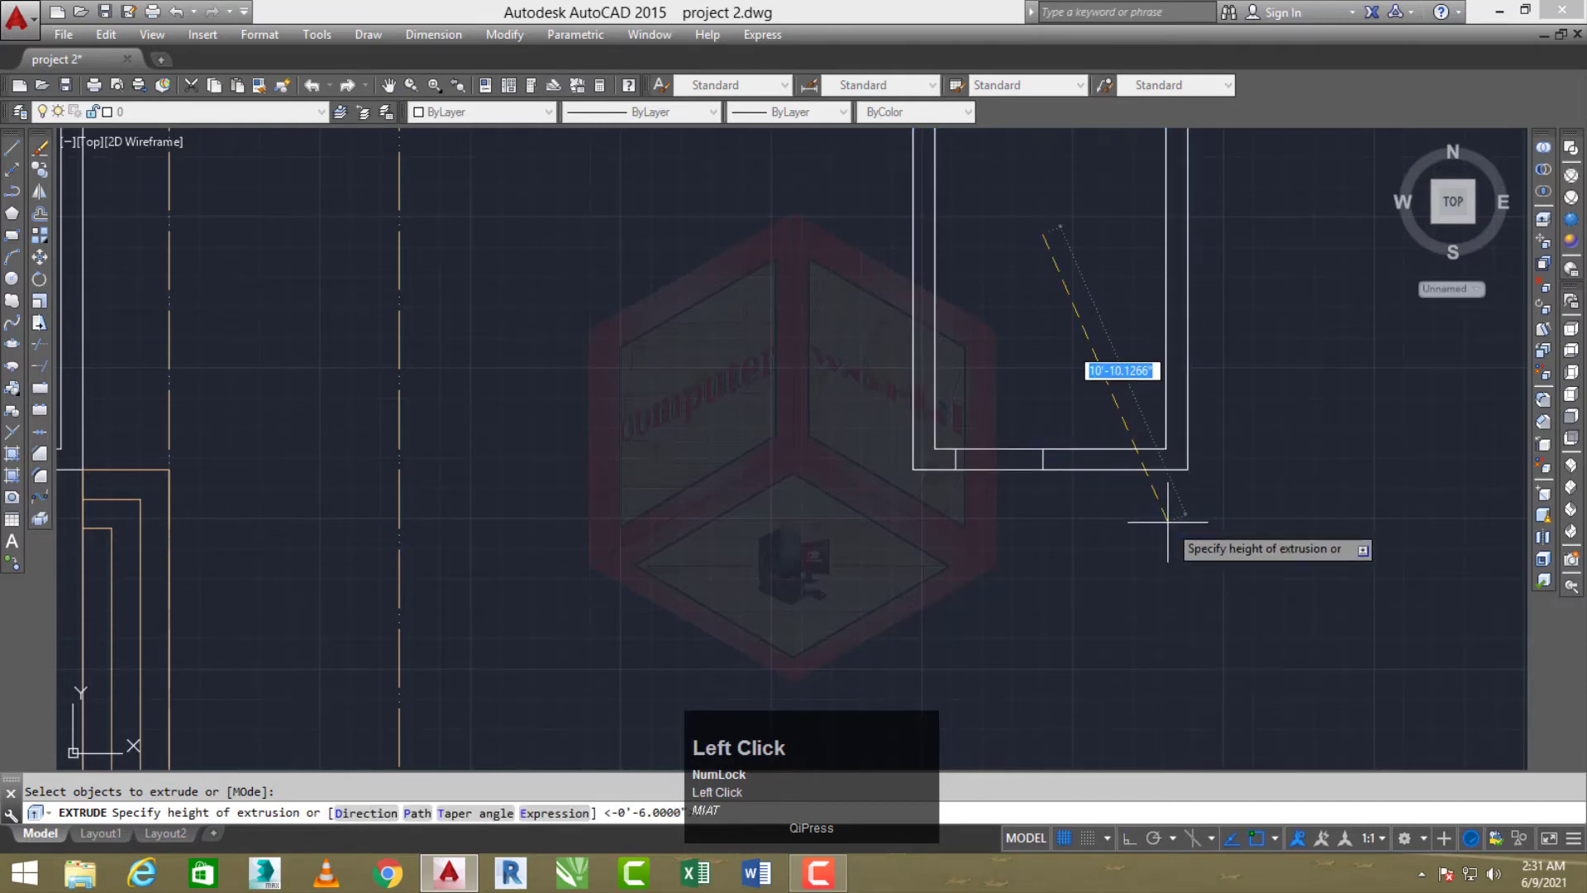
type("10'")
key("Return")
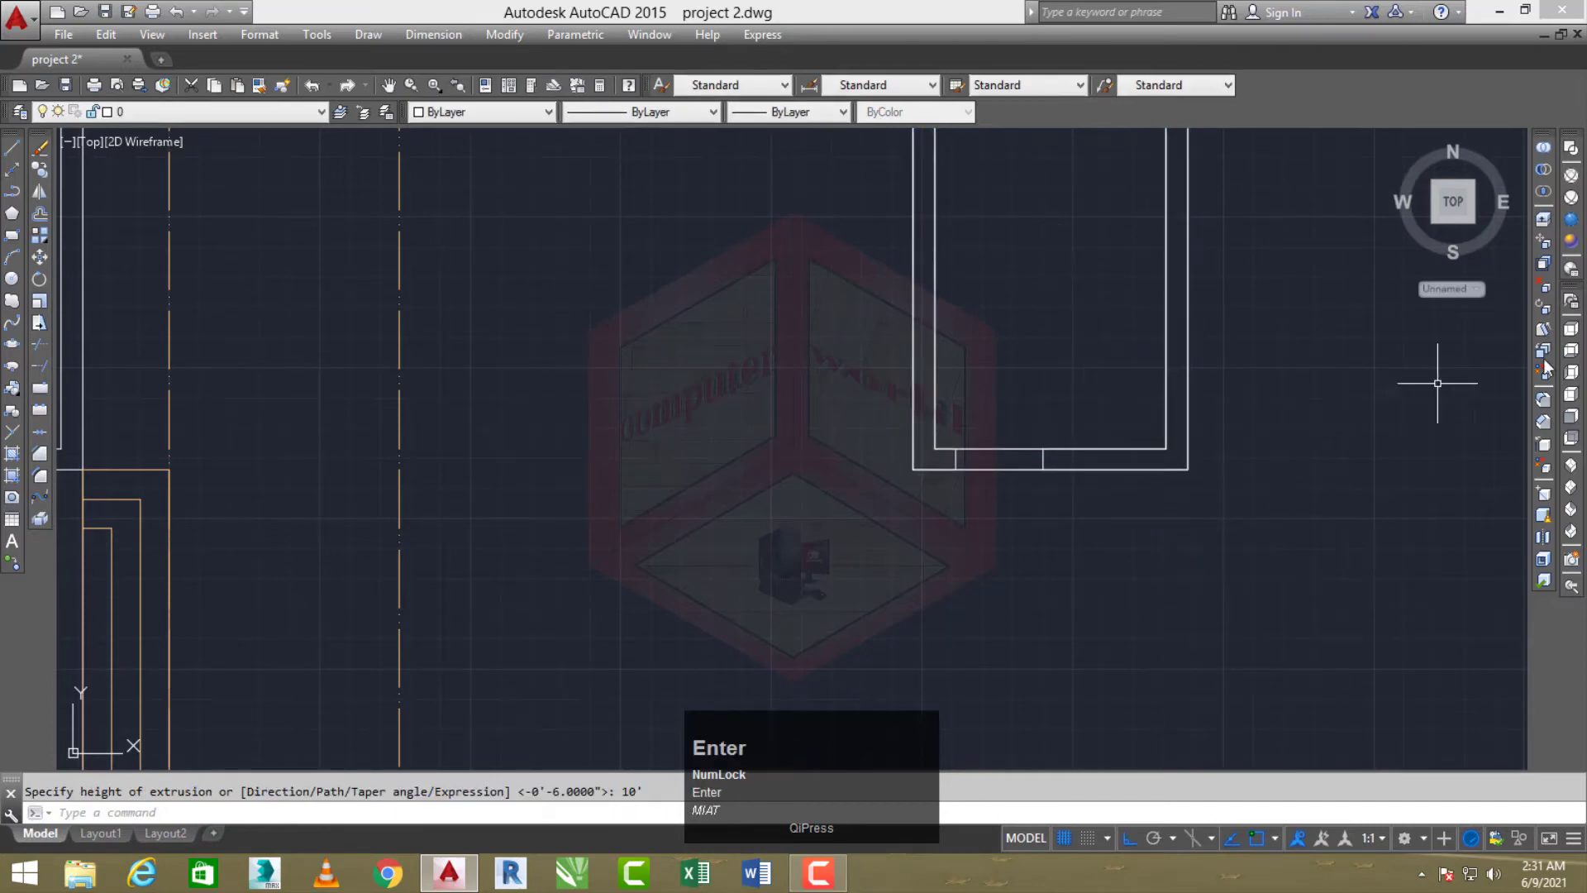
Show the extruded stairwell room in the SW Isometric view with the Realistic visual style
left_click(1569, 471)
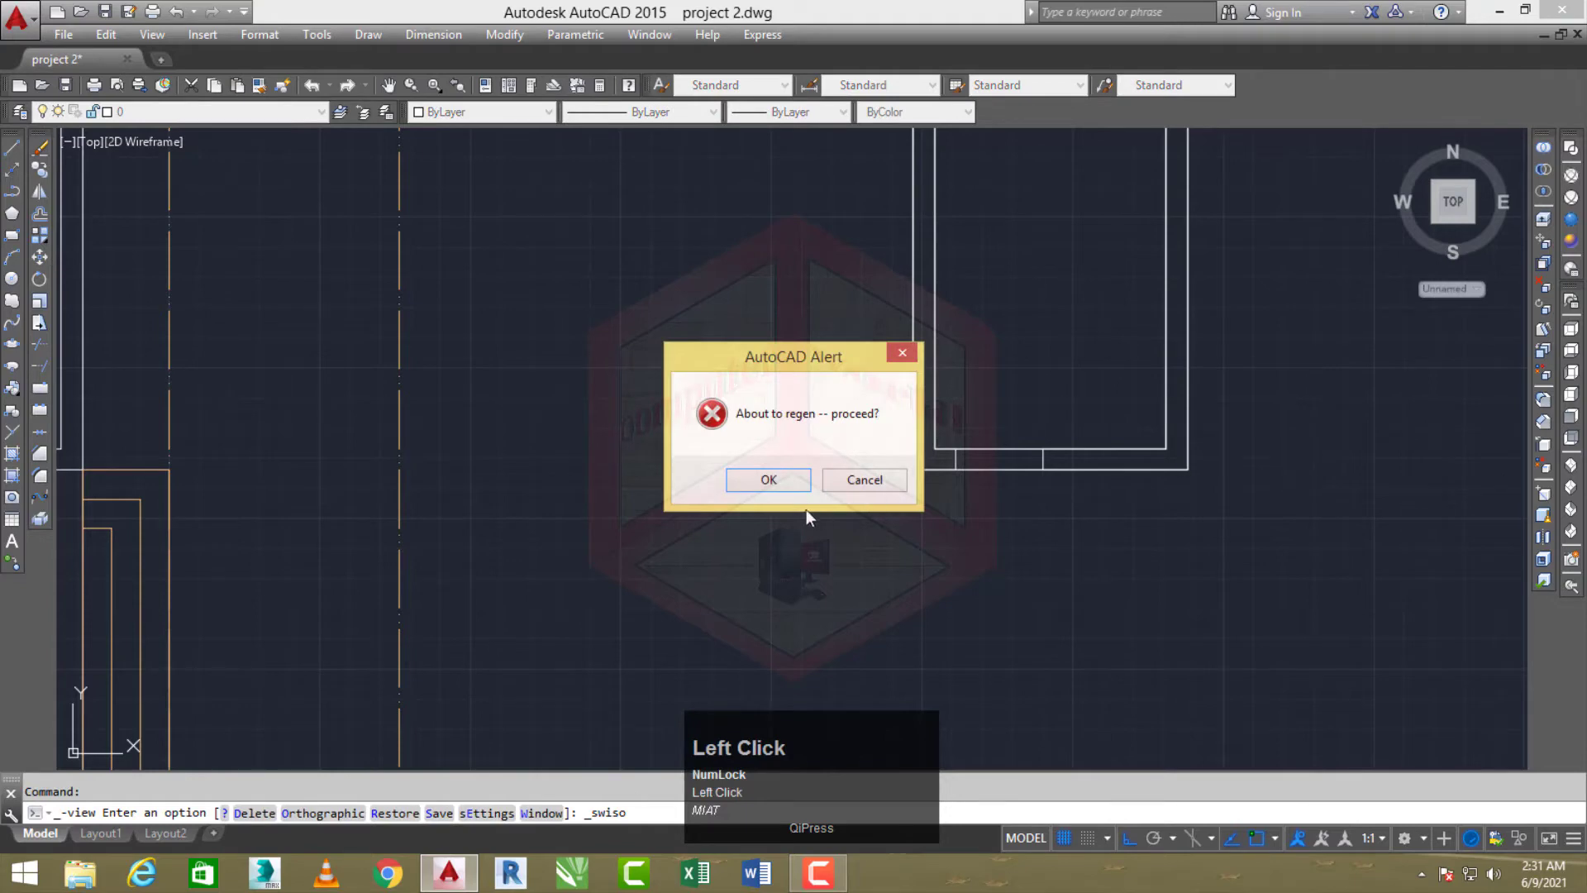
left_click(773, 480)
scroll(814, 470, "up", 5)
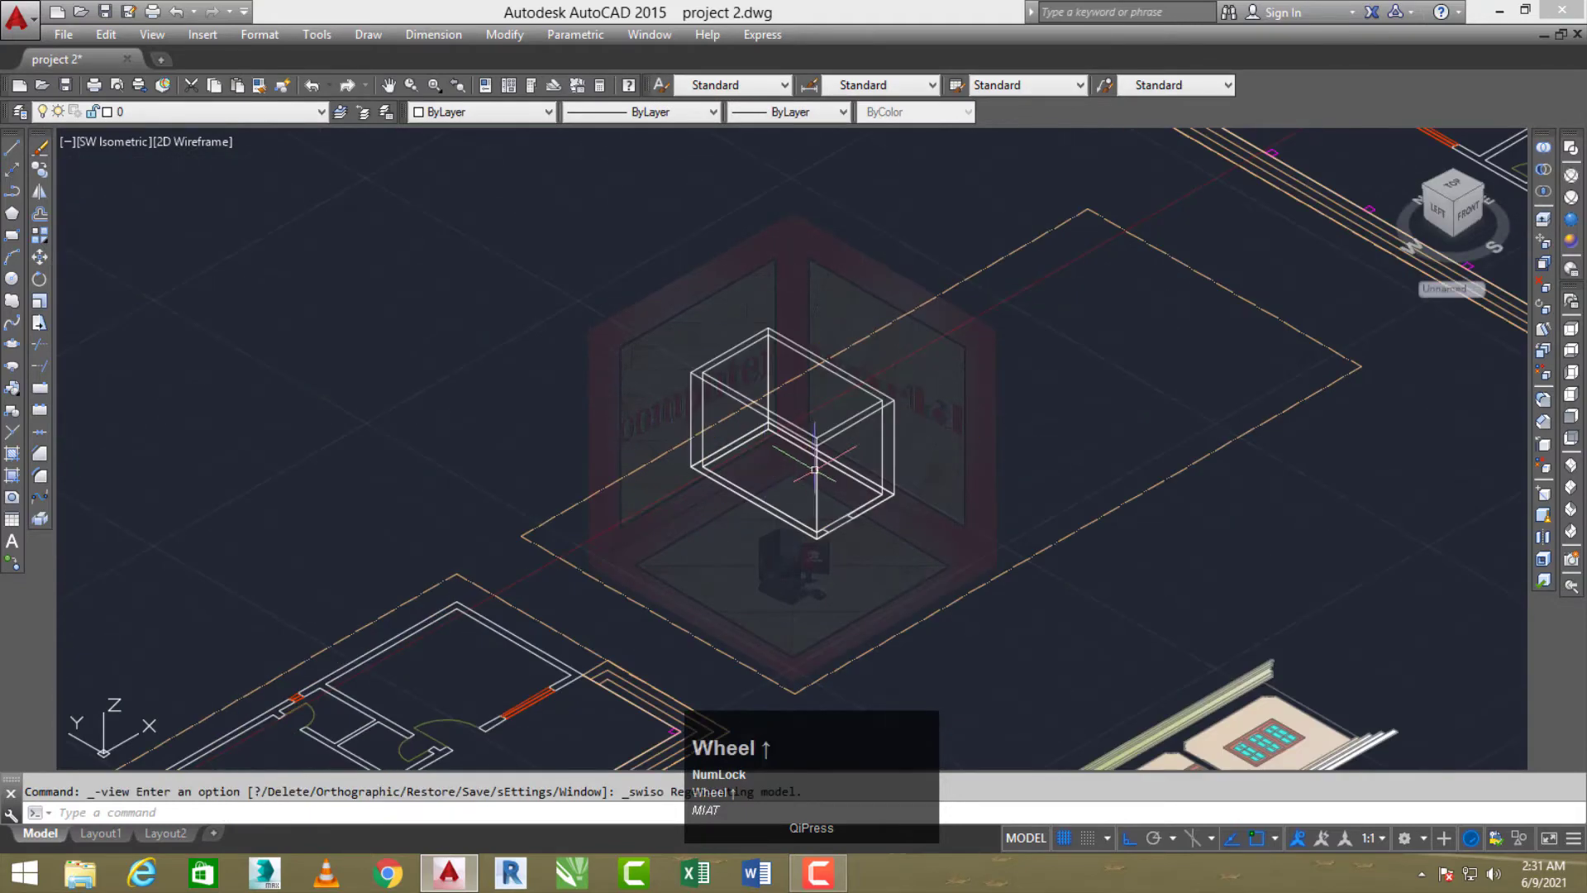
left_click(1572, 220)
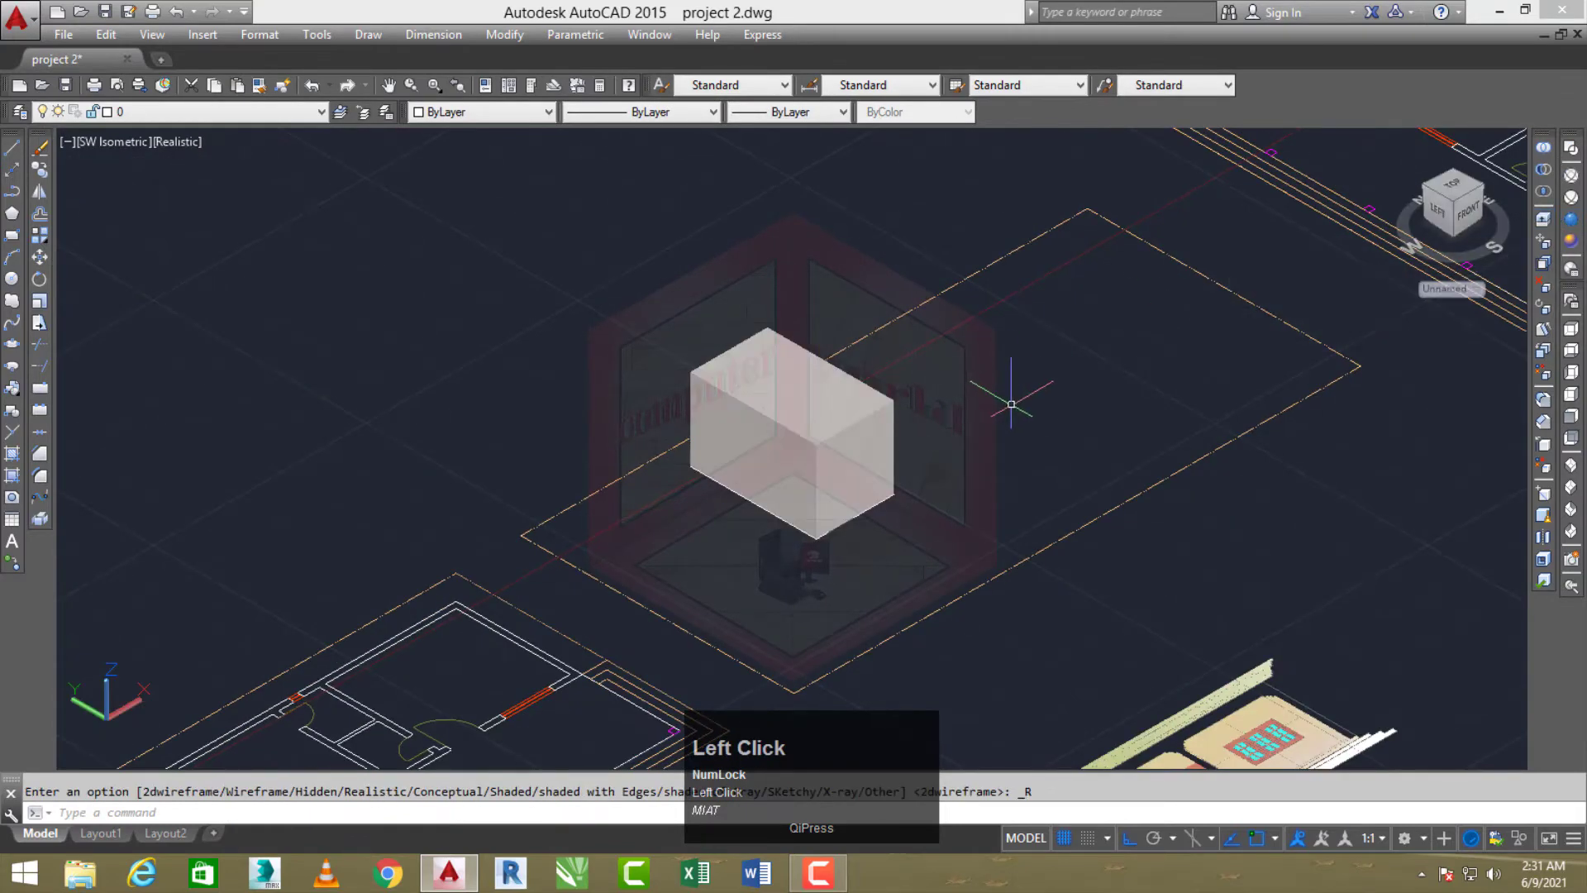
Subtract the inner solid from the outer solid to hollow out the stairwell room's walls
type("su")
key("space")
scroll(876, 413, "up", 3)
left_click(963, 380)
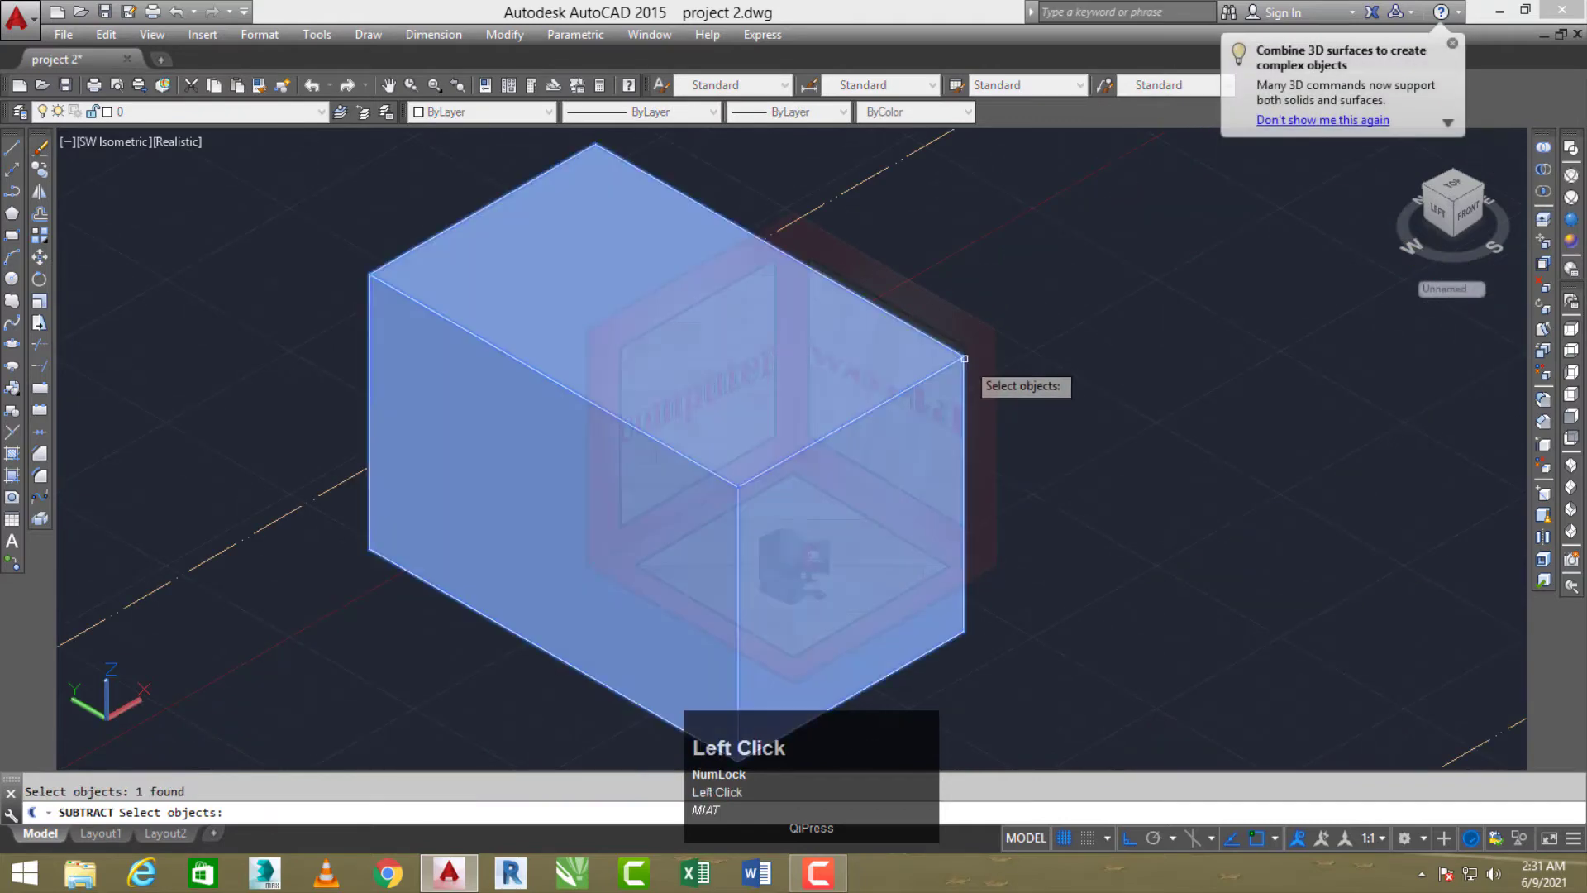
left_click(1029, 315)
right_click(1025, 439)
scroll(1033, 455, "down", 3)
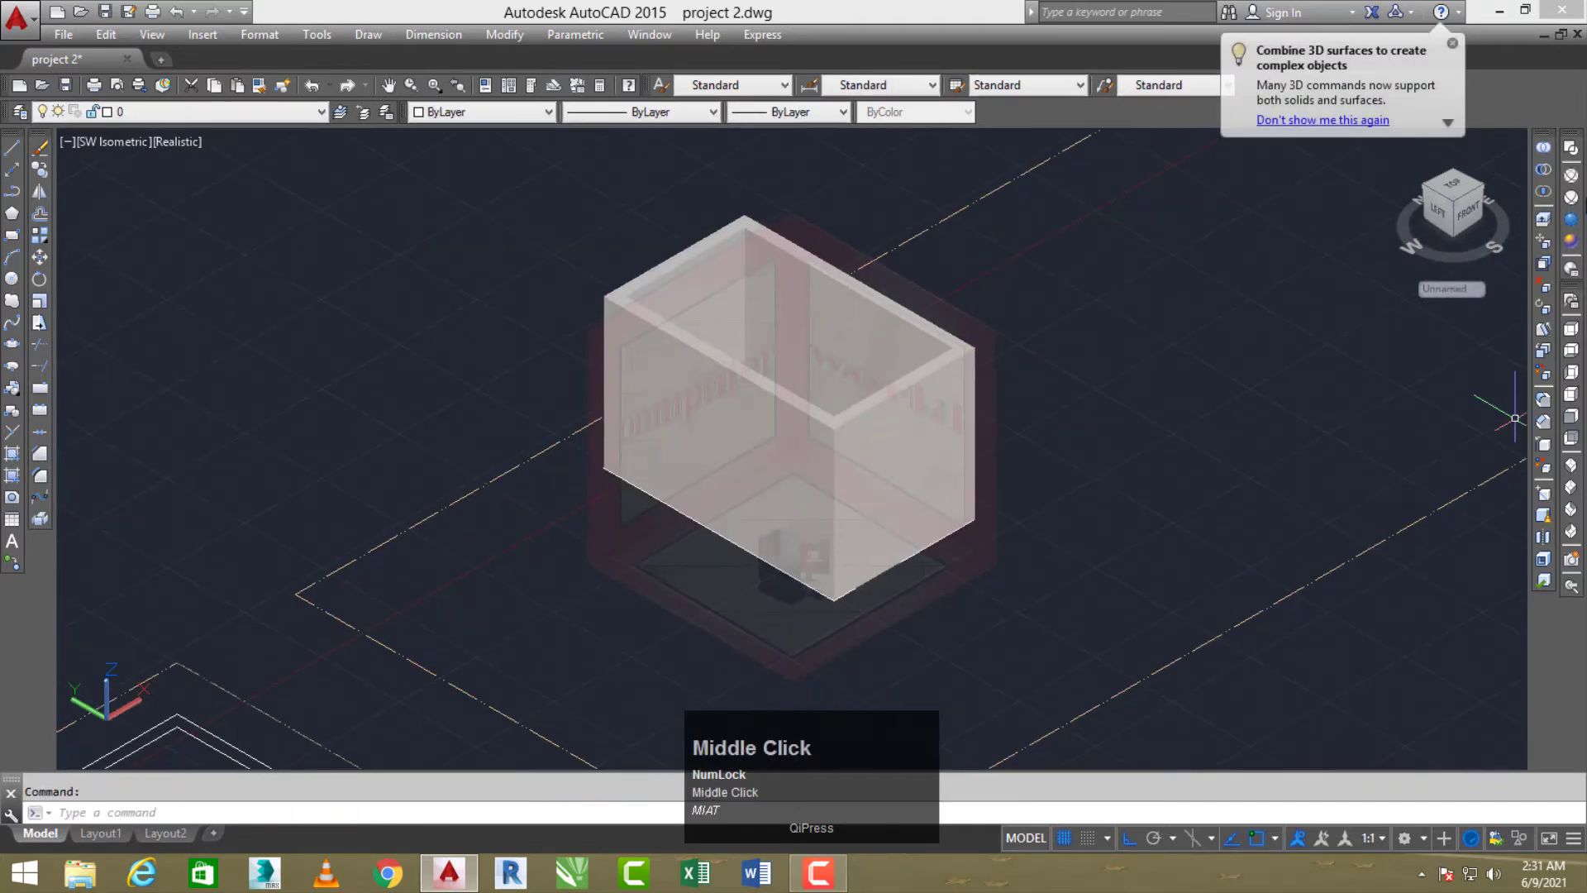
In 2D Wireframe, draw a 7' high box between the door opening's opposite corners in the stairwell room's front wall
left_click(1573, 153)
scroll(960, 589, "up", 2)
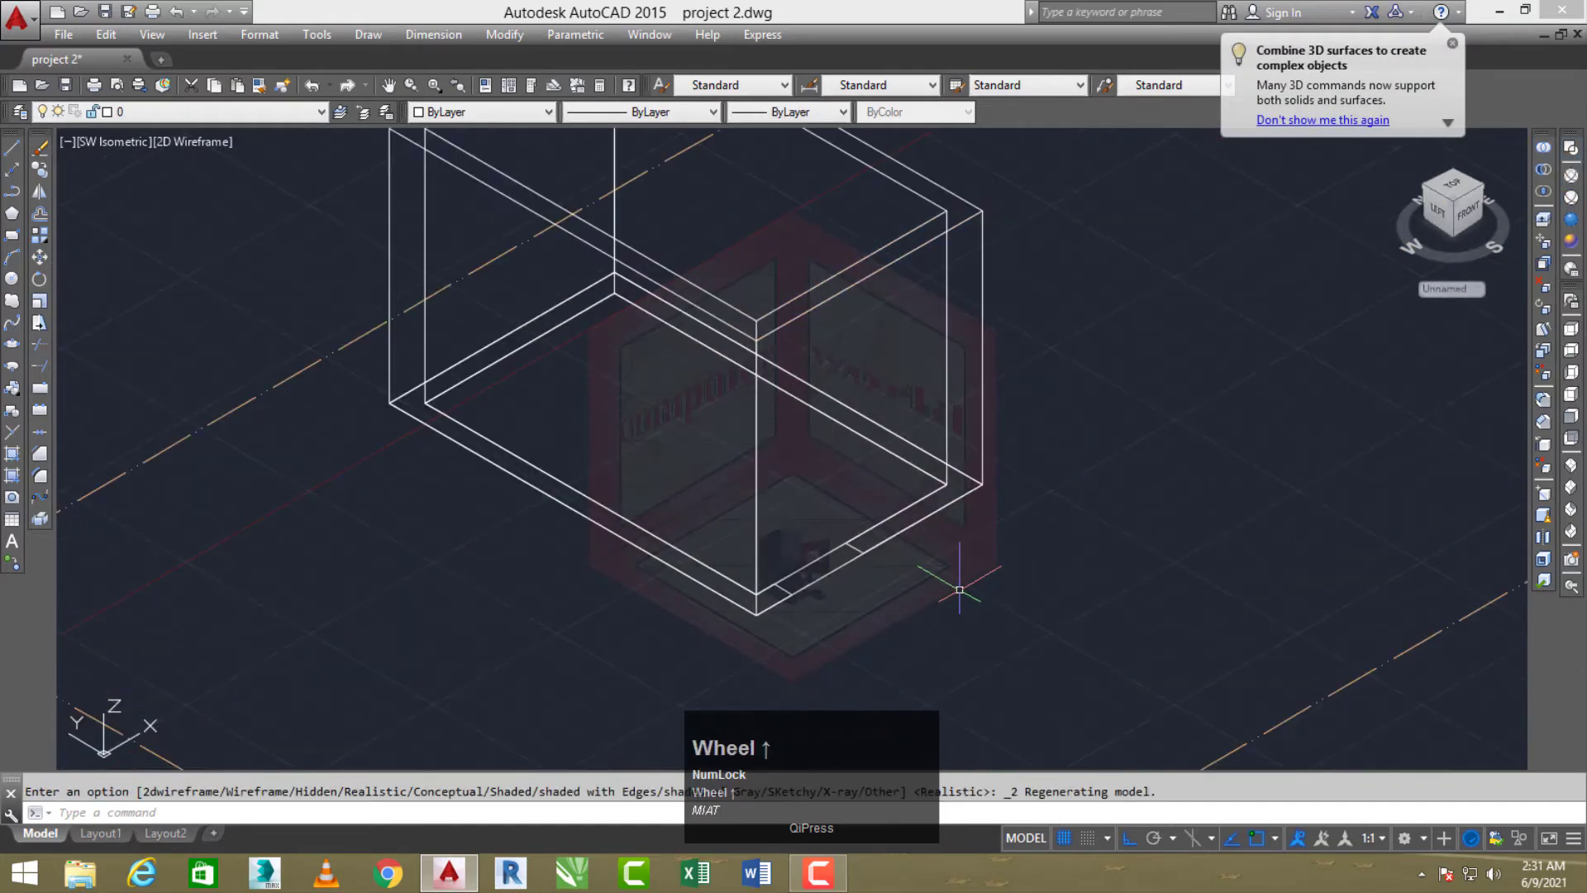
type("box")
key("space")
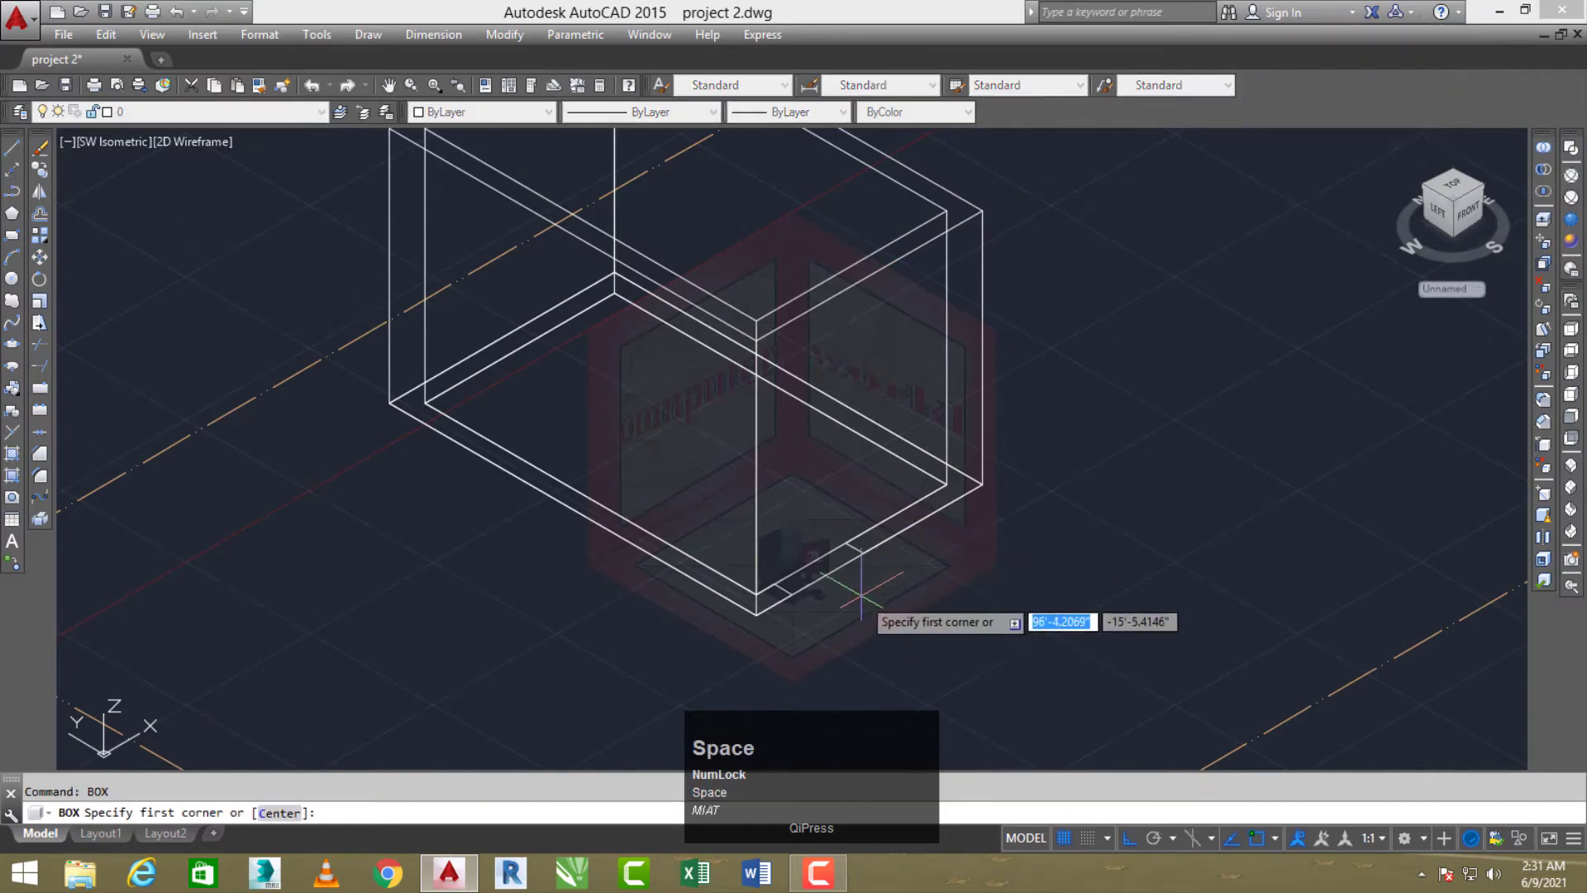
scroll(791, 595, "up", 2)
left_click(791, 595)
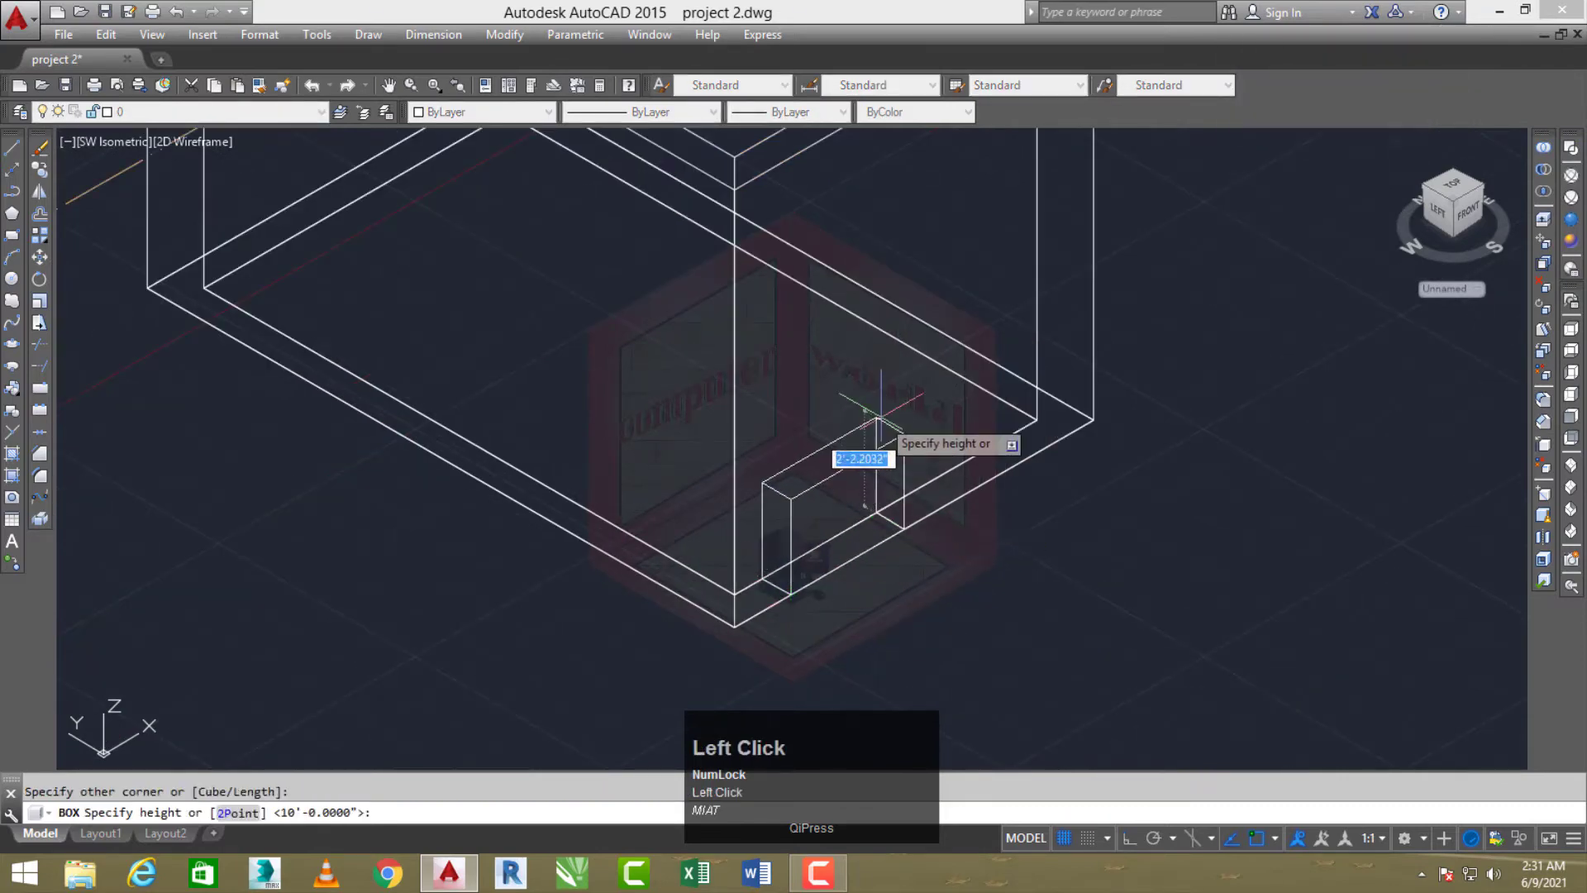
key("space")
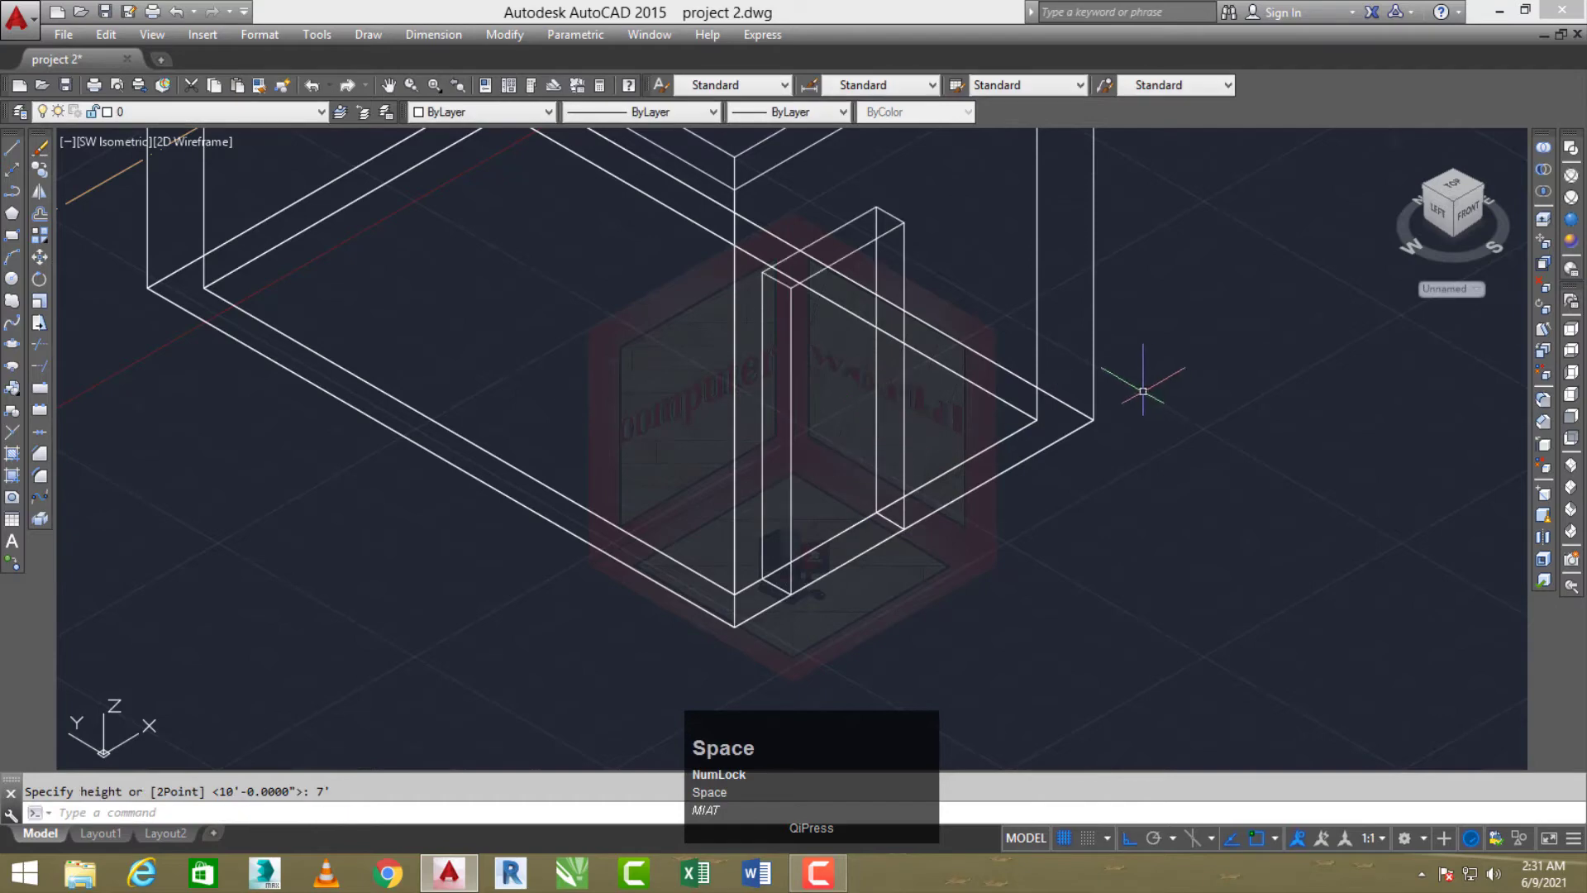
In the Realistic visual style, subtract the door box from the stairwell room's walls to cut the doorway
left_click(1569, 229)
scroll(1252, 269, "down", 3)
scroll(1185, 347, "up", 2)
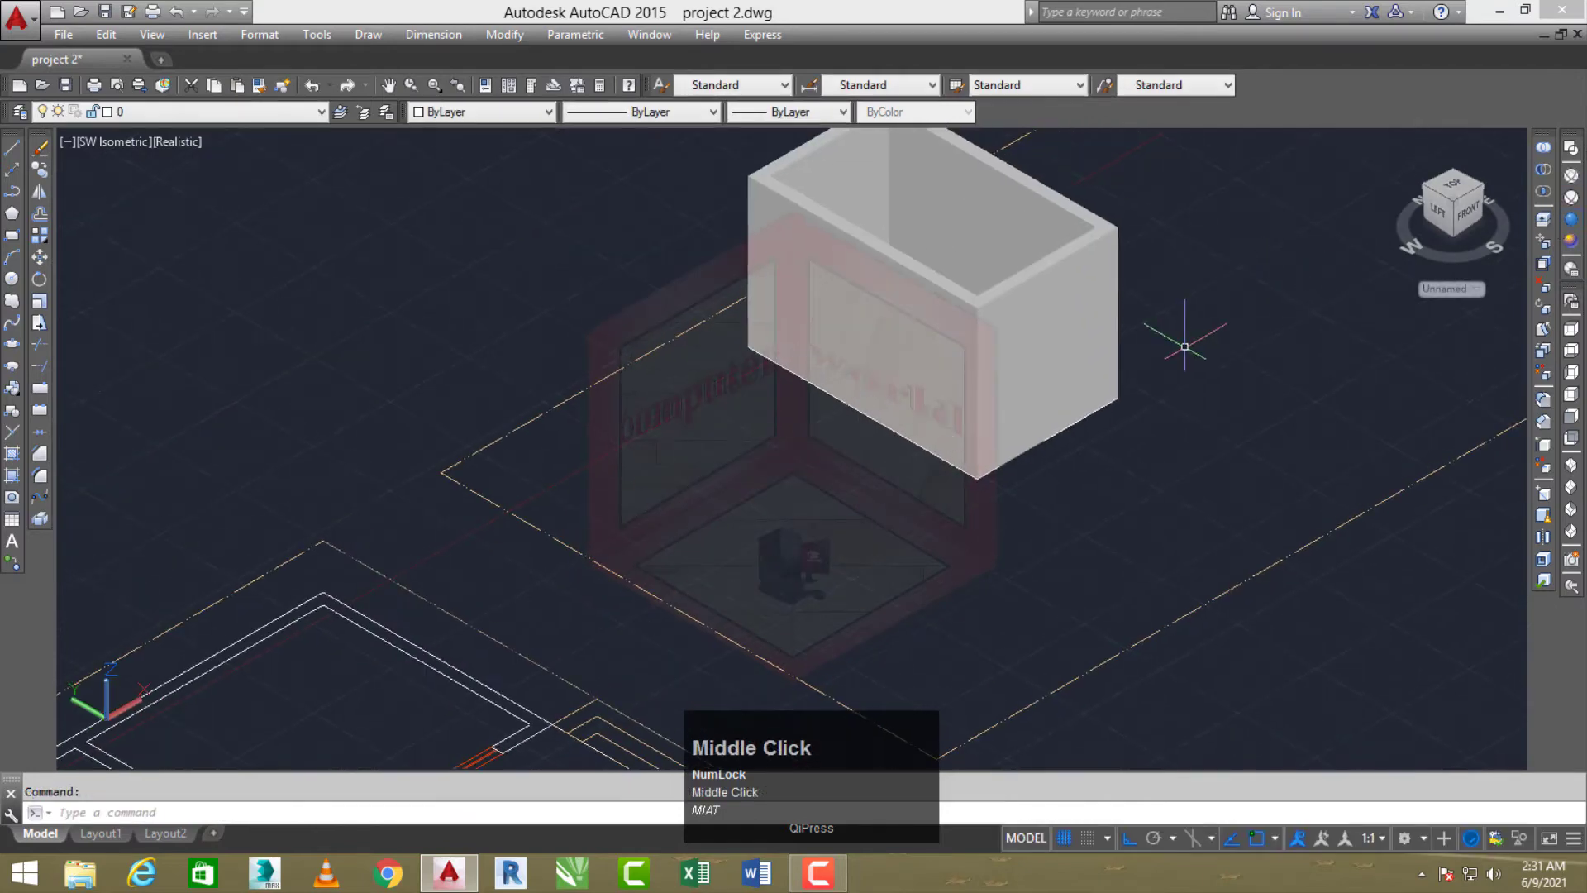
type("u")
key("space")
left_click(1116, 281)
right_click(1179, 248)
left_click(1223, 212)
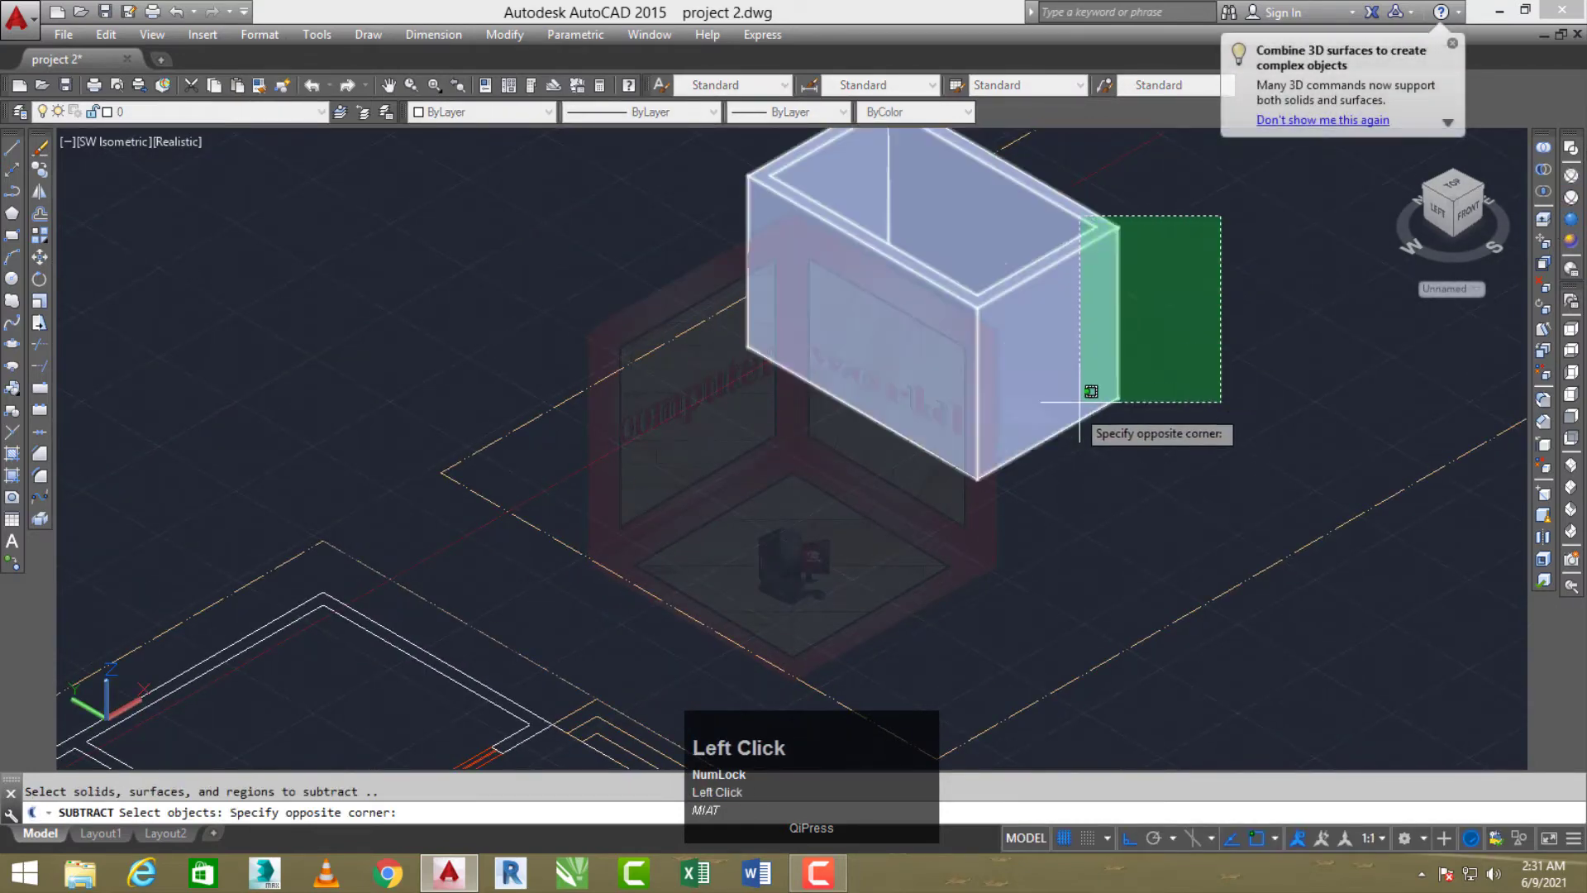
left_click(1010, 473)
right_click(1157, 355)
scroll(1063, 354, "down", 3)
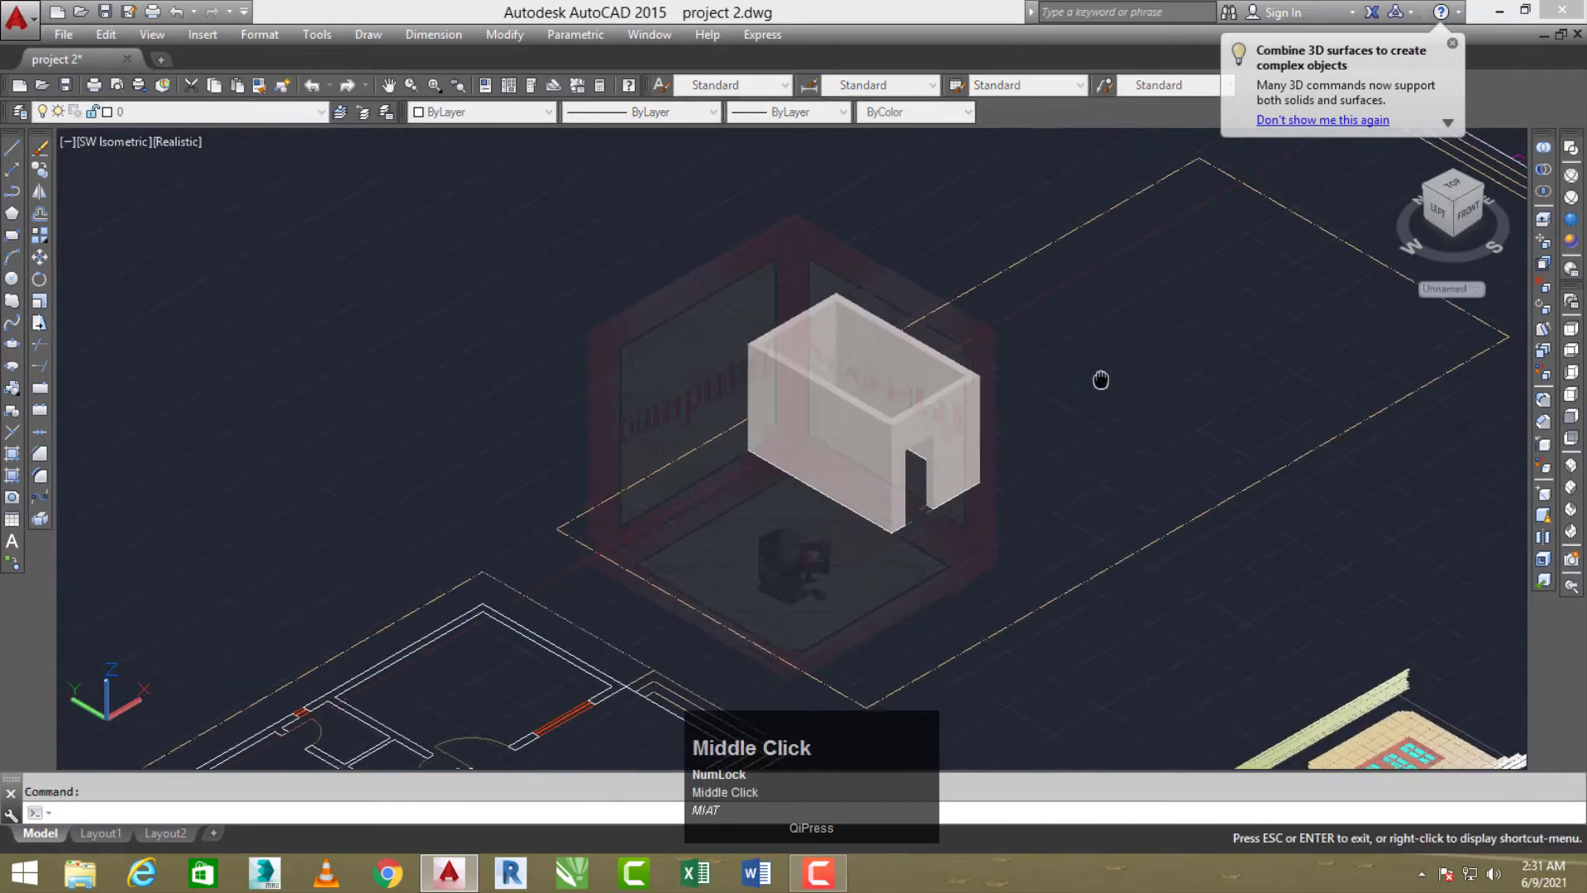
scroll(1102, 379, "up", 1)
scroll(1085, 377, "down", 2)
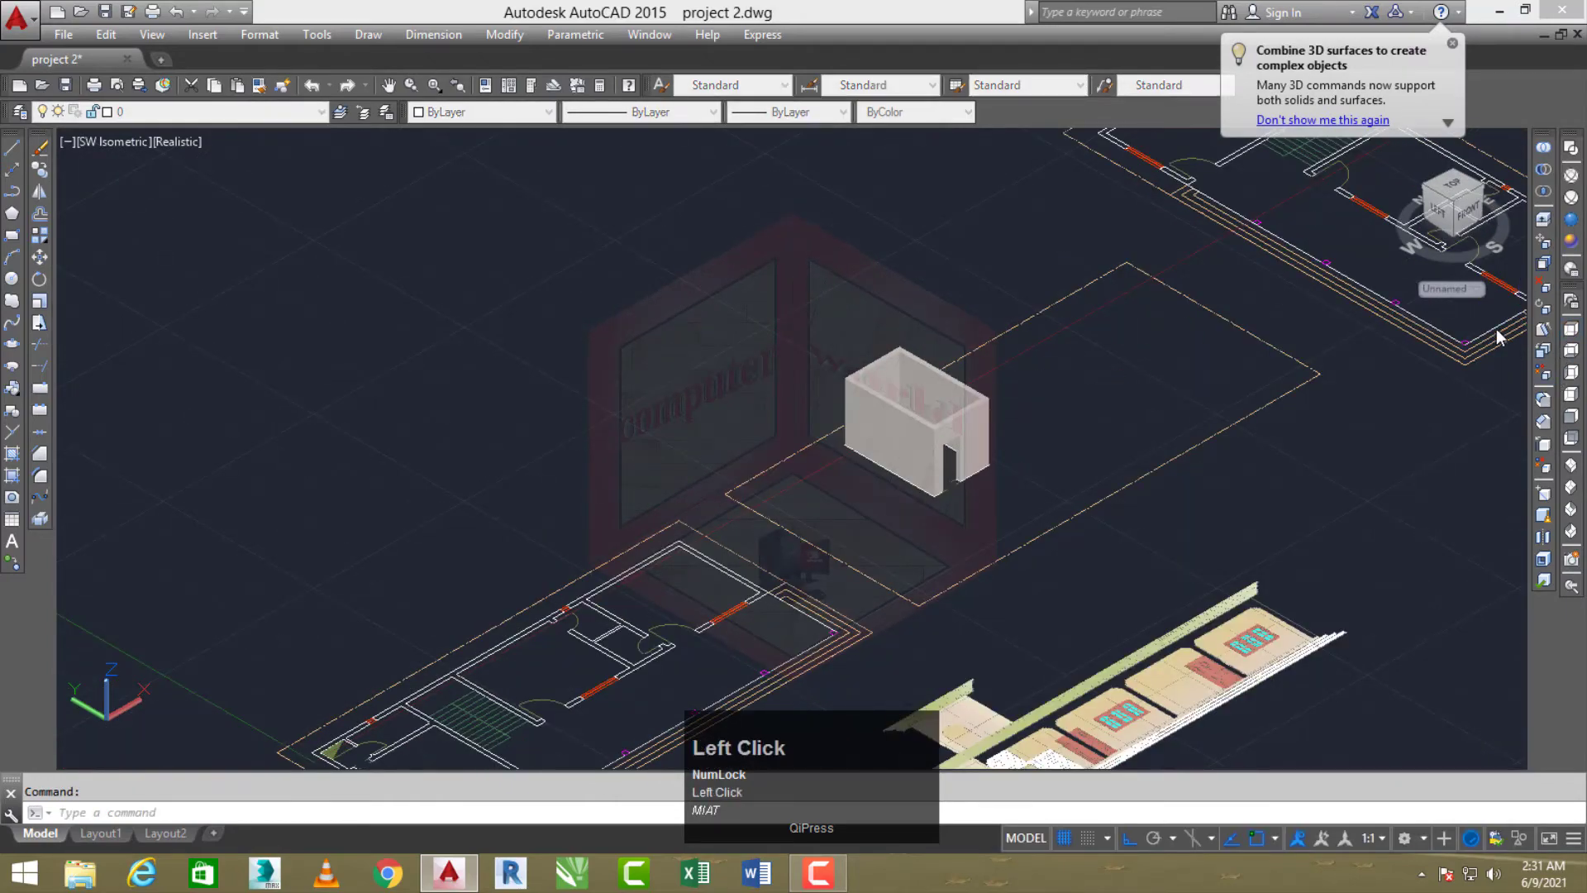
Switch to the Top view and set the visual style to 2D Wireframe
left_click(769, 484)
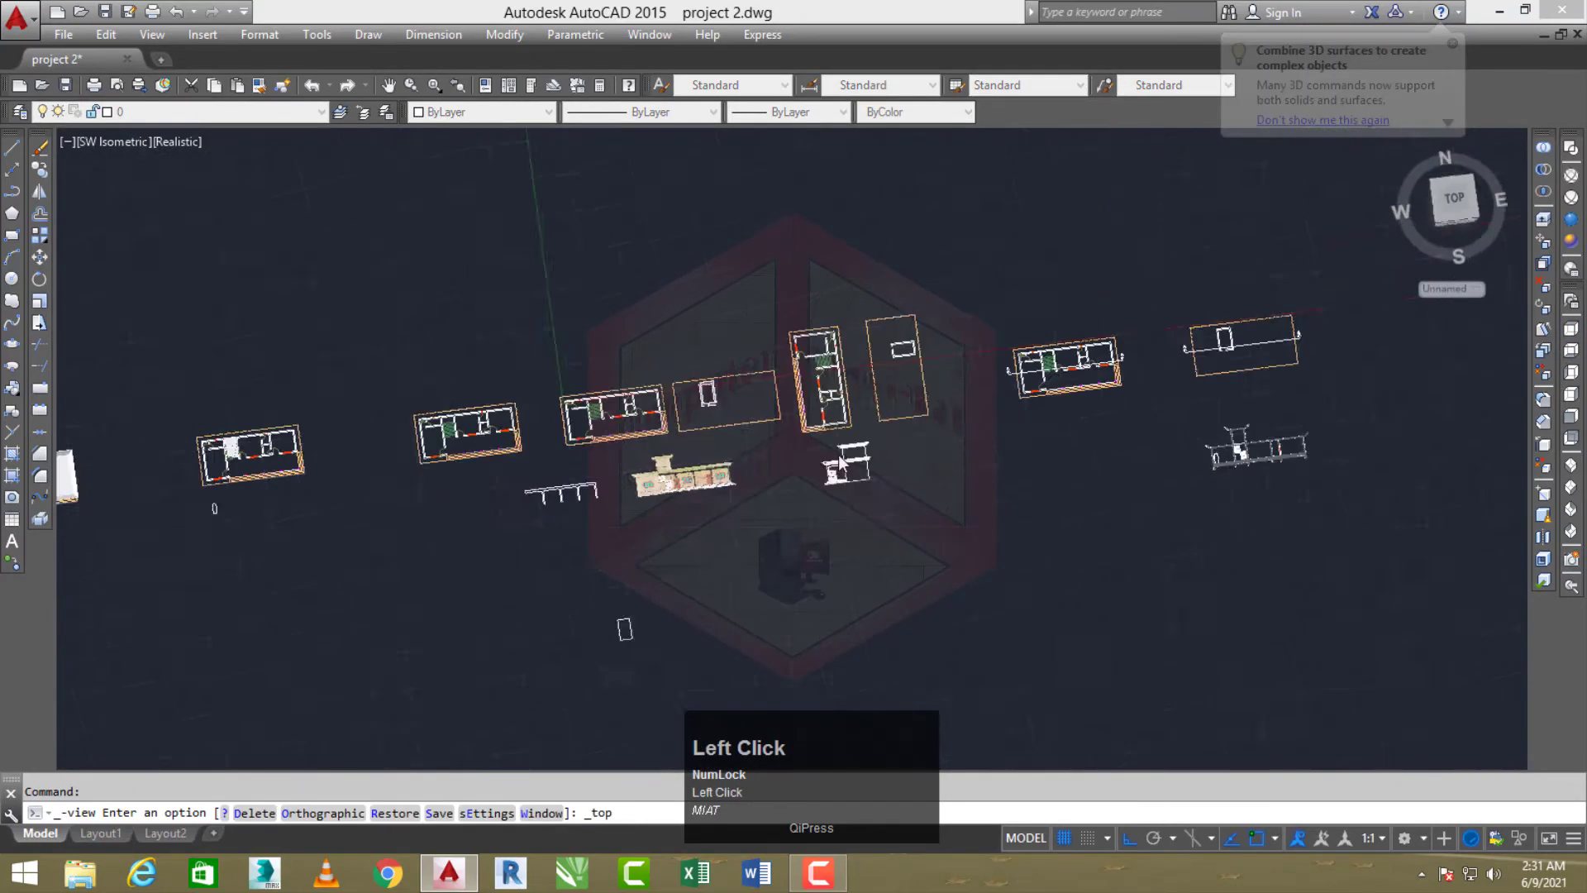
scroll(840, 463, "up", 5)
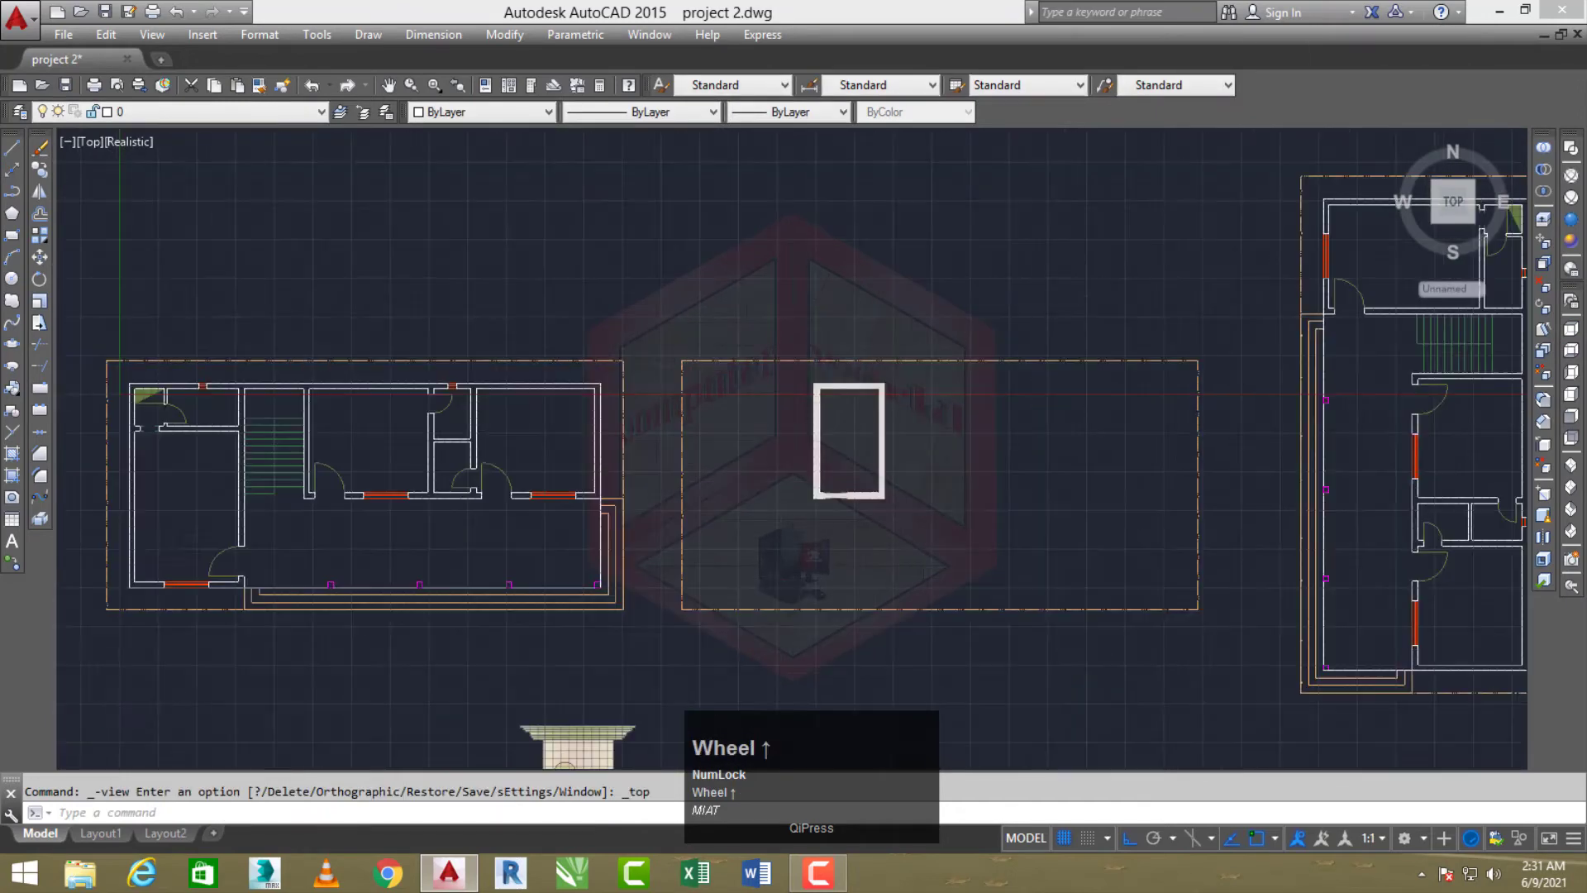
left_click(1570, 149)
Draw a rectangle along the outer wall faces of the stairwell room, between its opposite outer corners
scroll(925, 432, "up", 4)
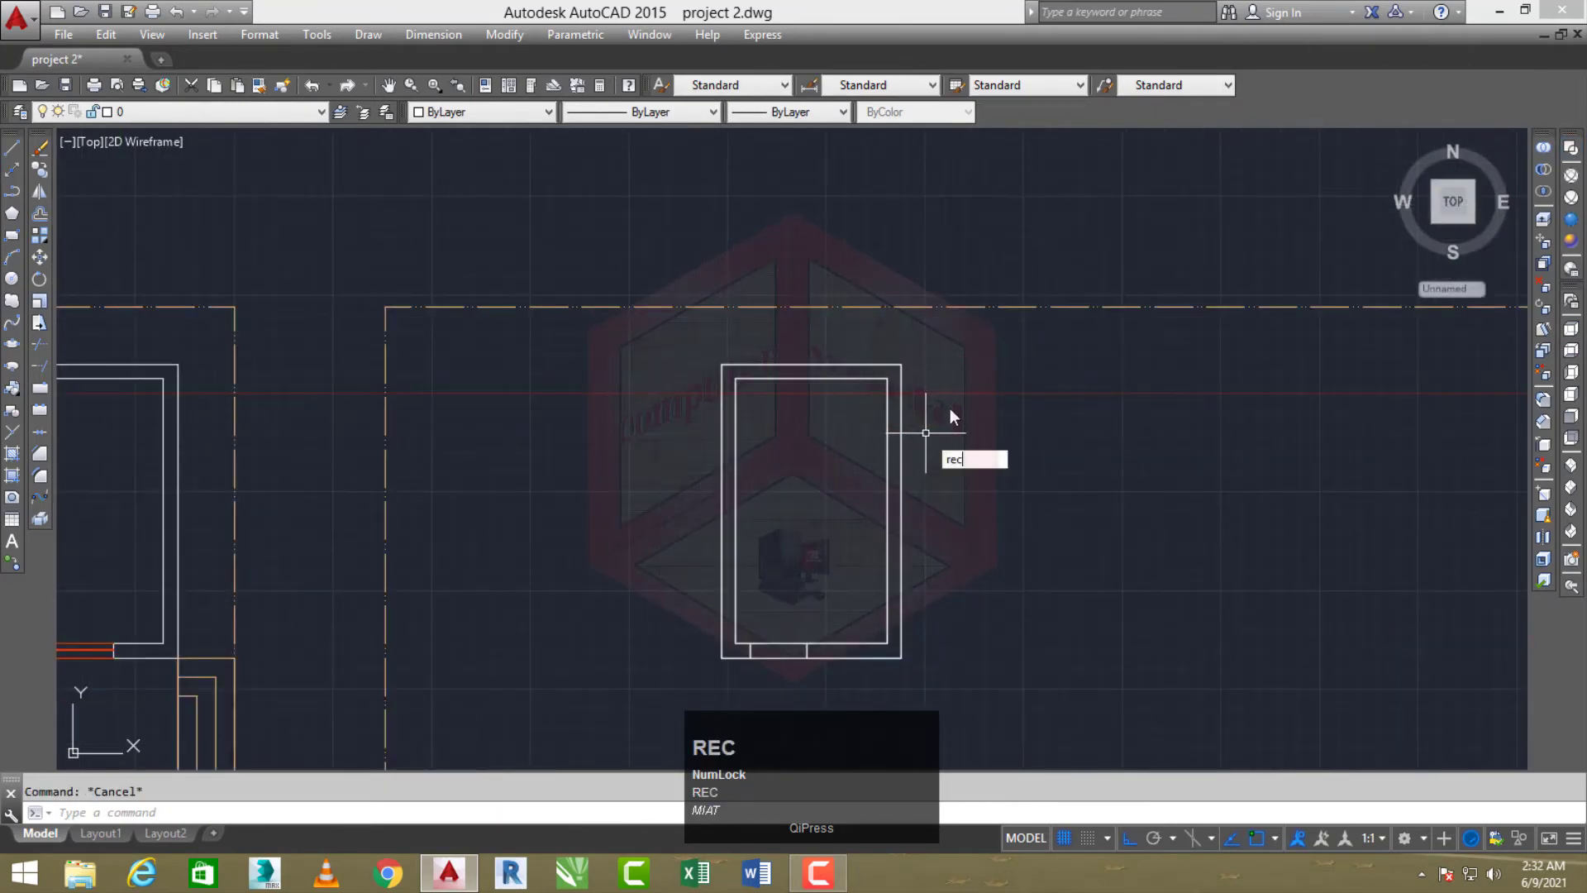
key("space")
left_click(717, 362)
scroll(841, 449, "down", 2)
scroll(905, 584, "up", 2)
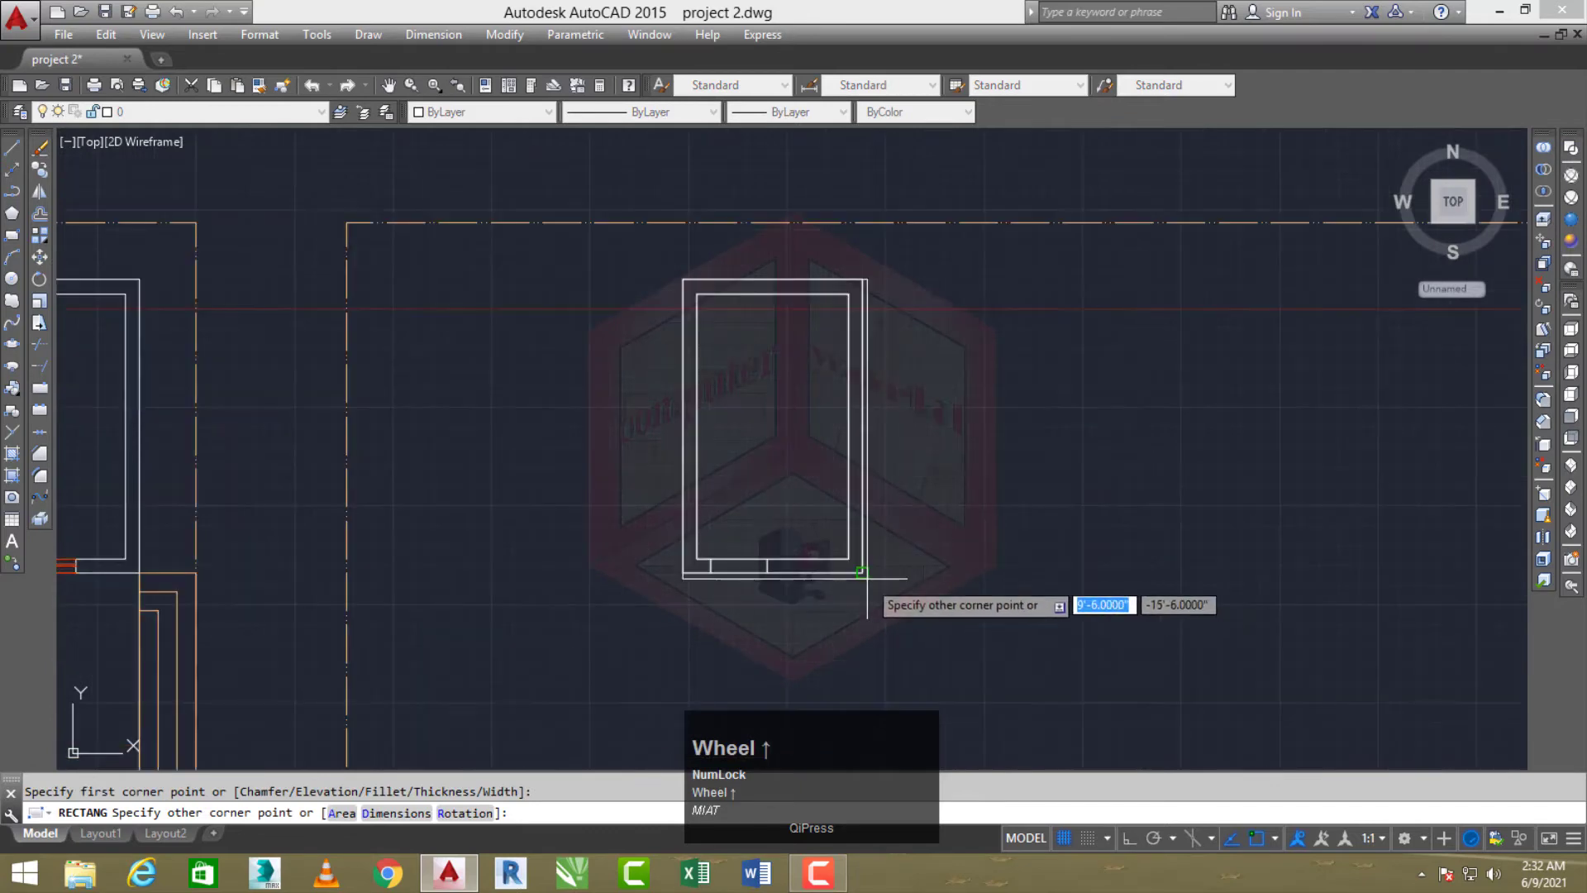
left_click(866, 574)
key("Escape")
Offset the stairwell room's outer polyline 3' outward to outline its roof
scroll(927, 562, "up", 2)
key("space")
type("3")
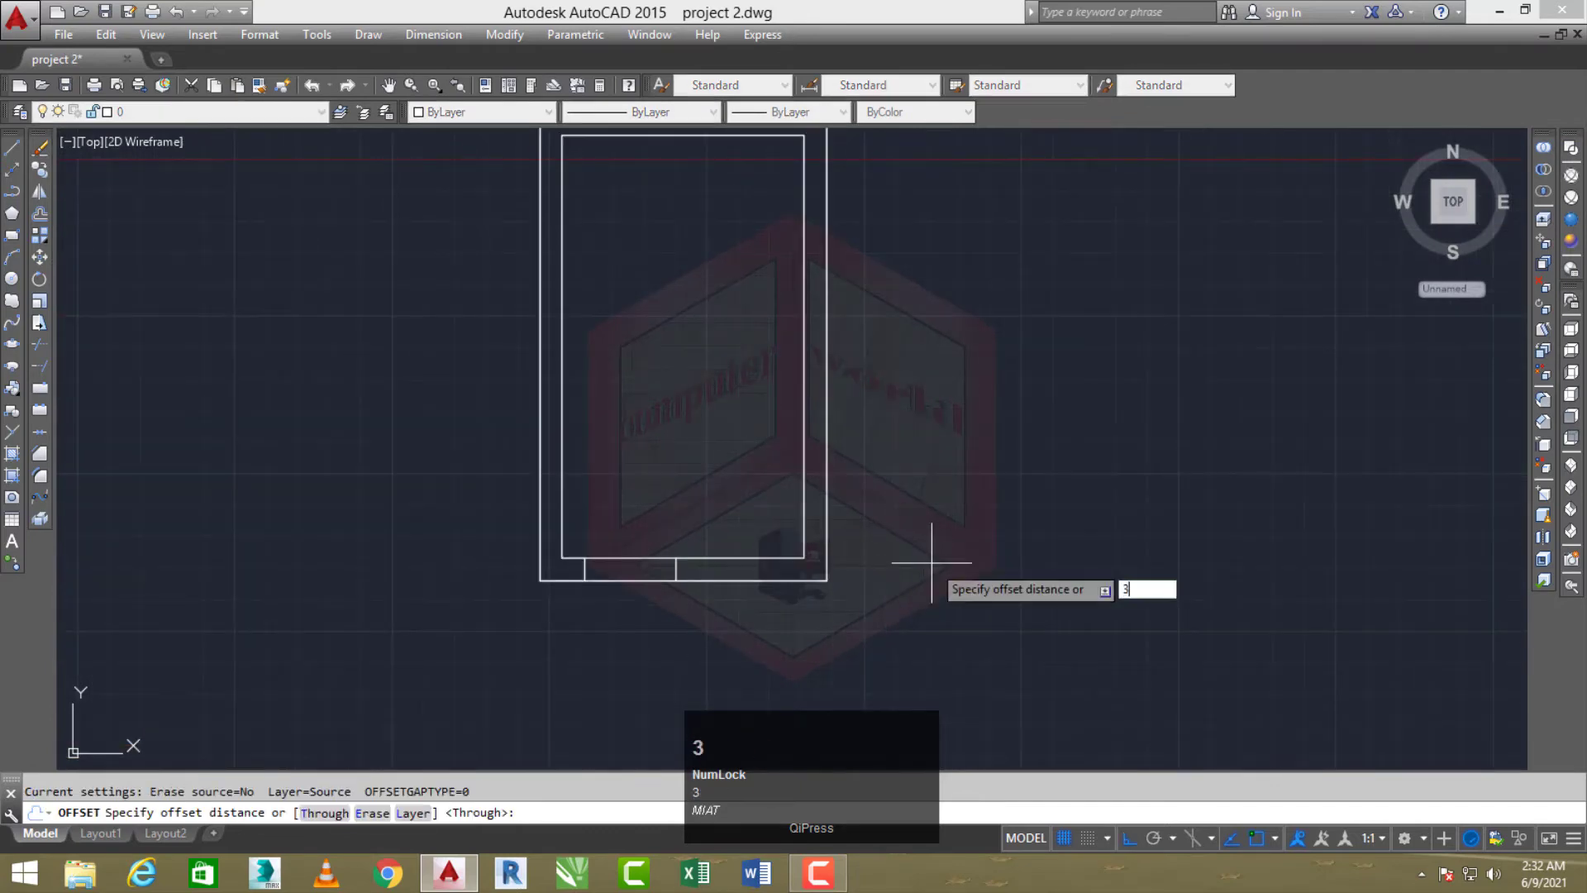
key("space")
left_click(827, 568)
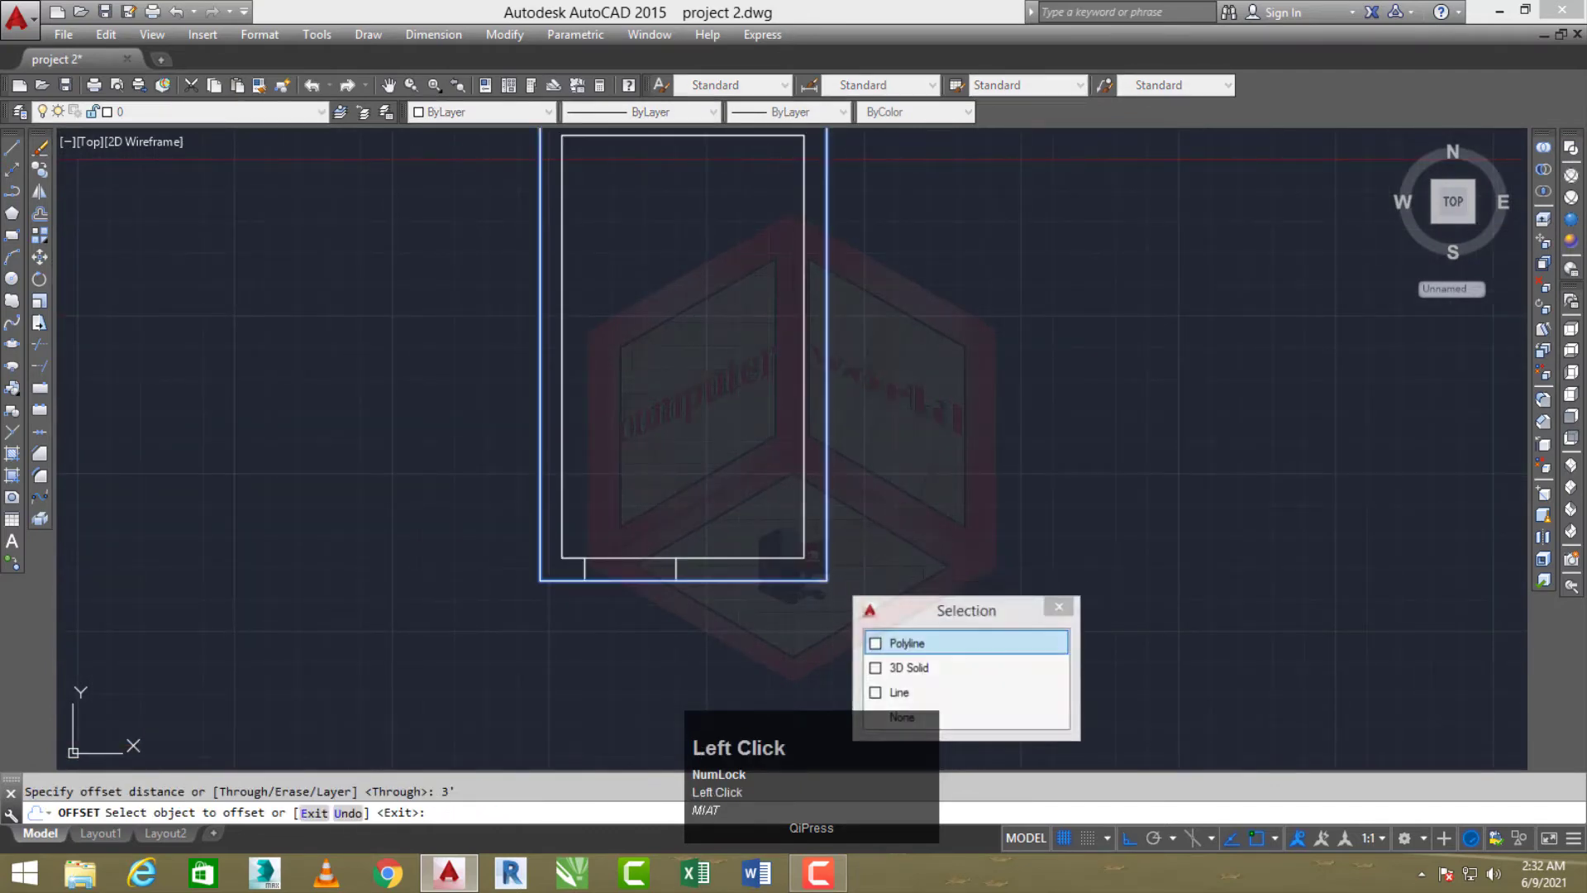
left_click(892, 643)
left_click(884, 570)
scroll(881, 544, "down", 4)
key("Escape")
key("Escape")
Create a boundary polyline from the stepped cornice profile at the outer end of the side elevation's lower roof
scroll(1004, 463, "down", 2)
mouse_move(1009, 471)
middle_mouse_down()
mouse_move(982, 442)
mouse_move(942, 450)
mouse_move(947, 420)
middle_mouse_up()
scroll(963, 469, "down", 2)
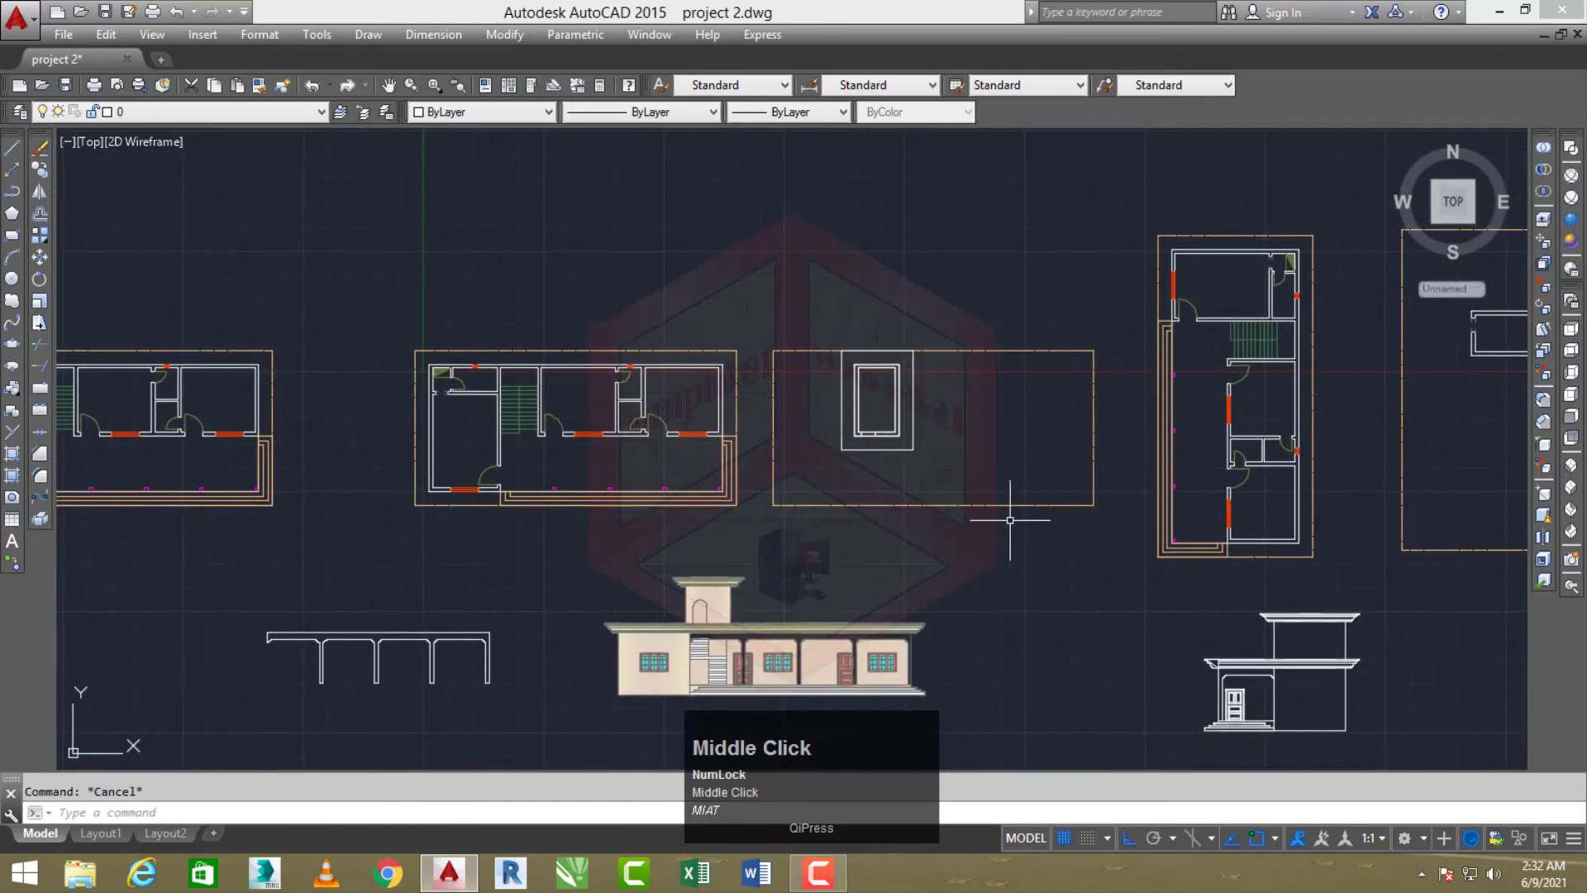
scroll(1005, 496, "down", 2)
scroll(907, 383, "up", 2)
middle_click_drag(912, 380, 890, 381)
scroll(900, 386, "down", 1)
scroll(579, 657, "up", 2)
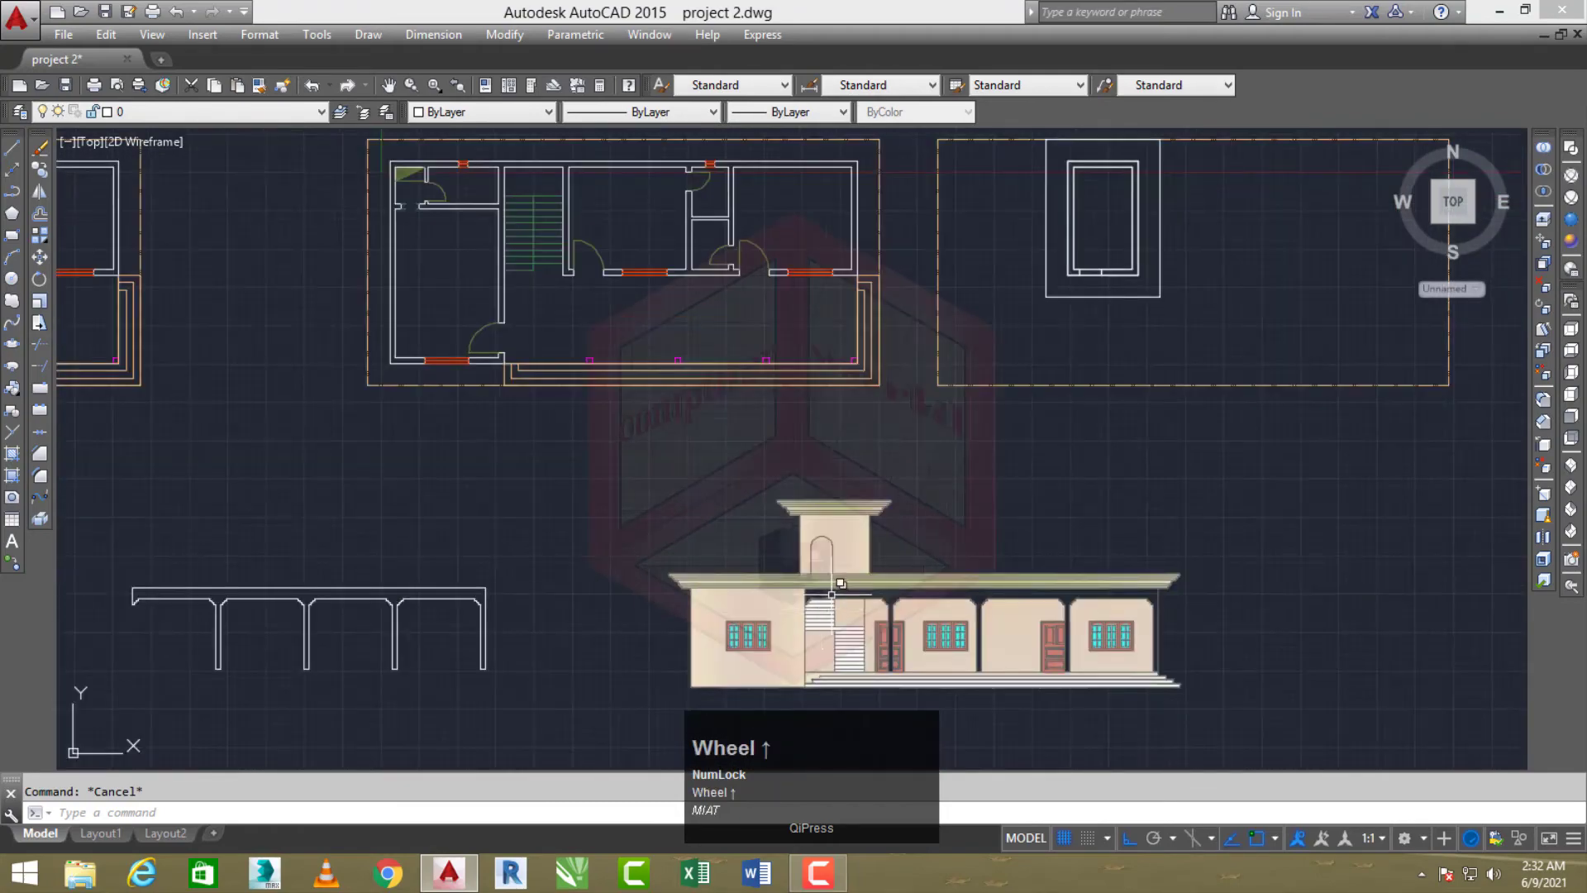
scroll(1239, 592, "down", 4)
scroll(1123, 595, "up", 8)
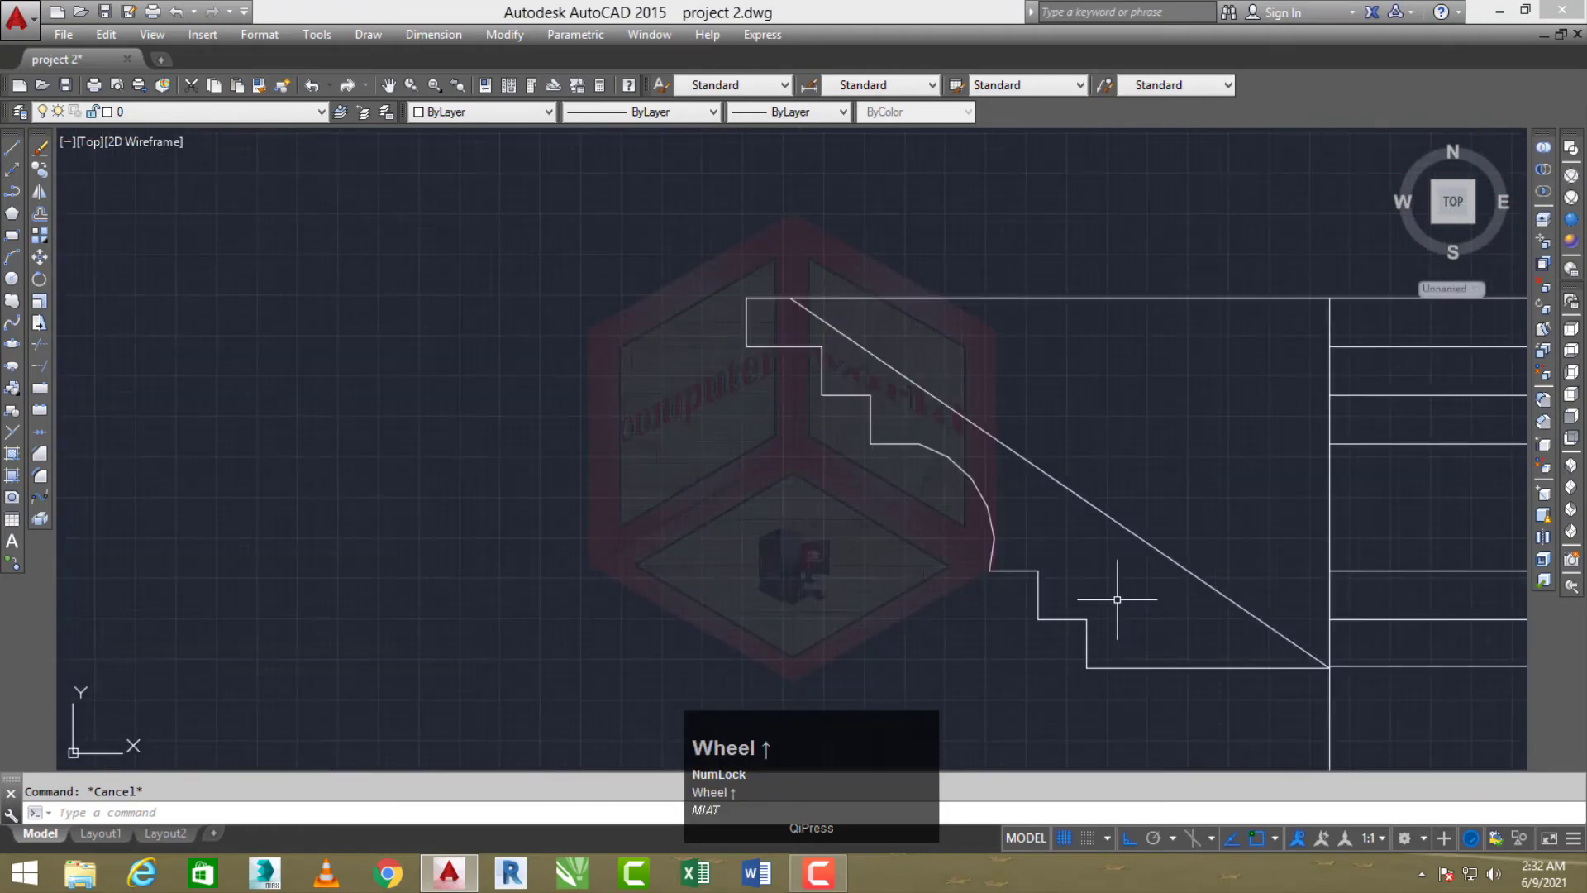
type("o")
key("space")
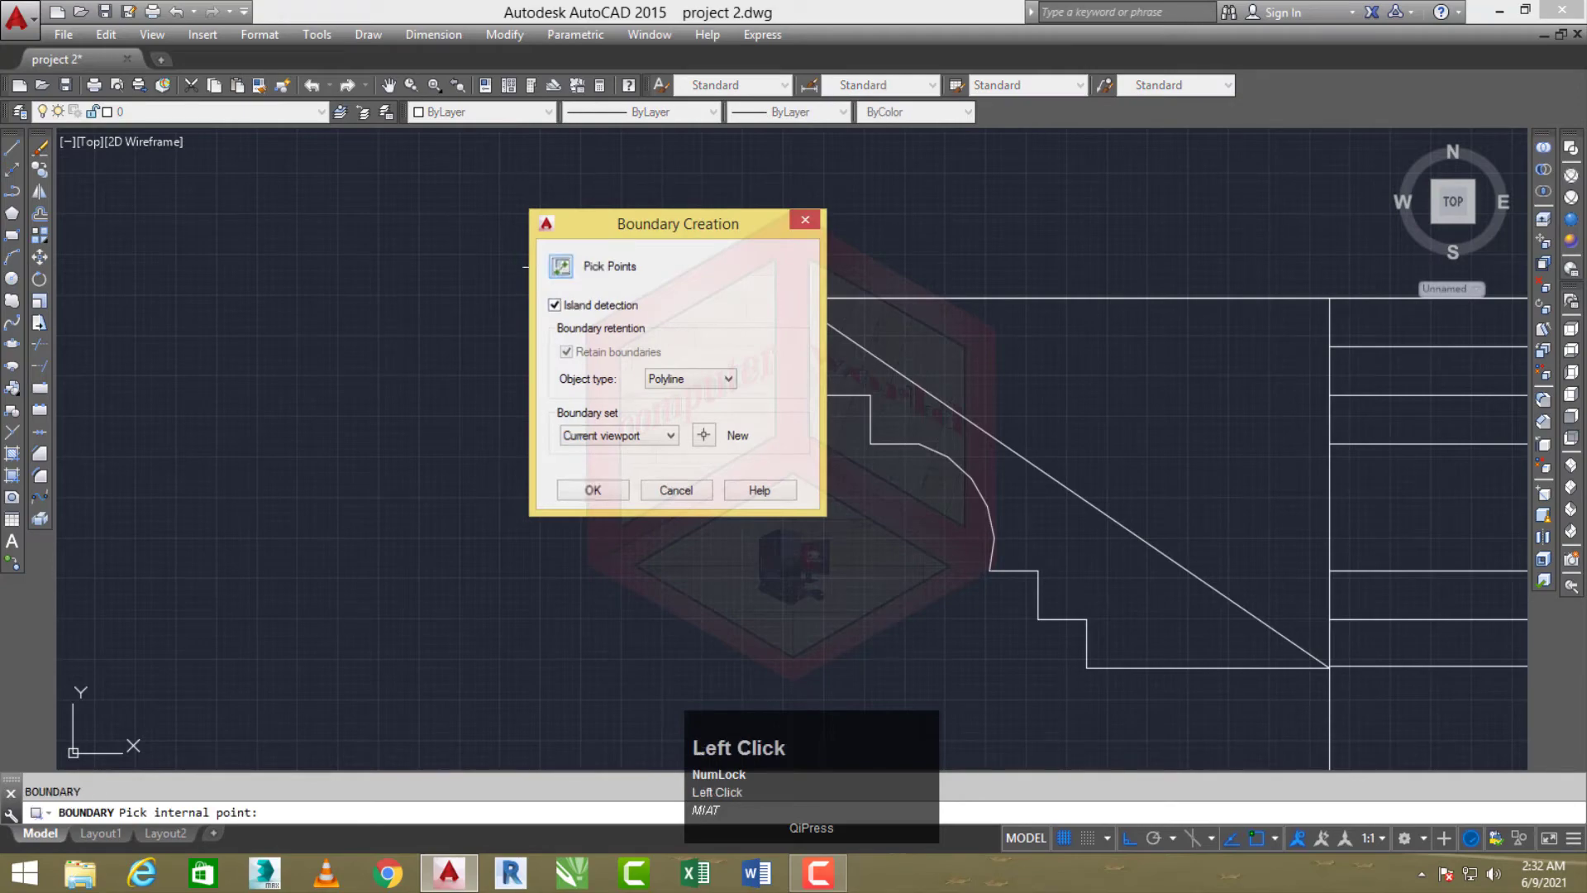
left_click(560, 265)
scroll(1030, 553, "down", 4)
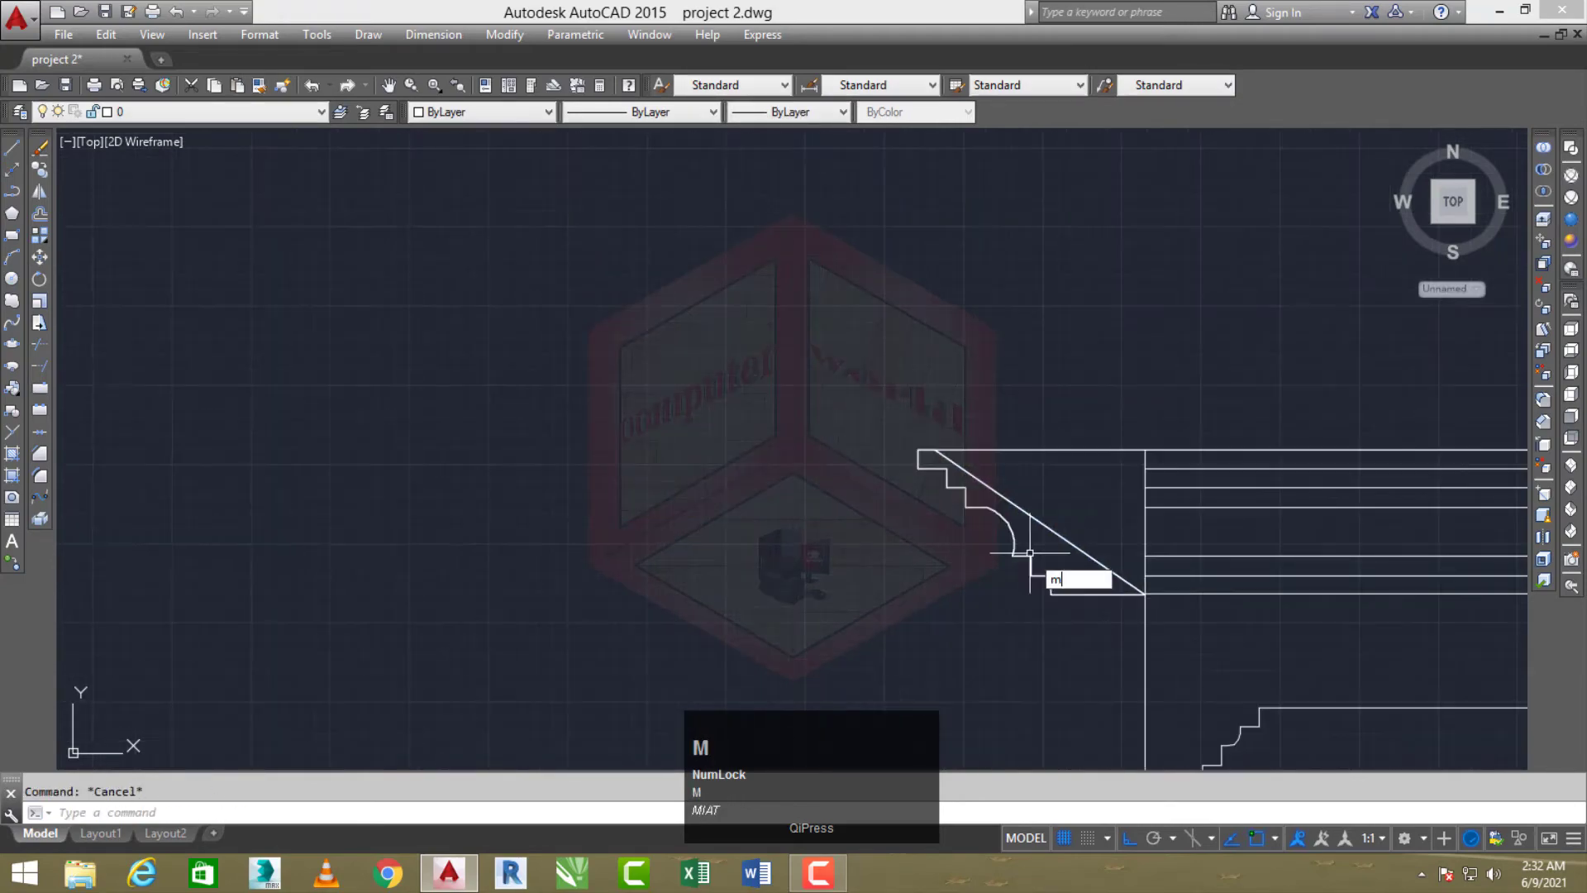
Move the cornice profile polyline from the side elevation into the empty roof plan area beside the stairwell room
key("space")
left_click(1099, 562)
right_click(1084, 569)
left_click(1077, 576)
scroll(984, 496, "down", 8)
middle_click_drag(935, 422, 1009, 587)
scroll(919, 496, "down", 8)
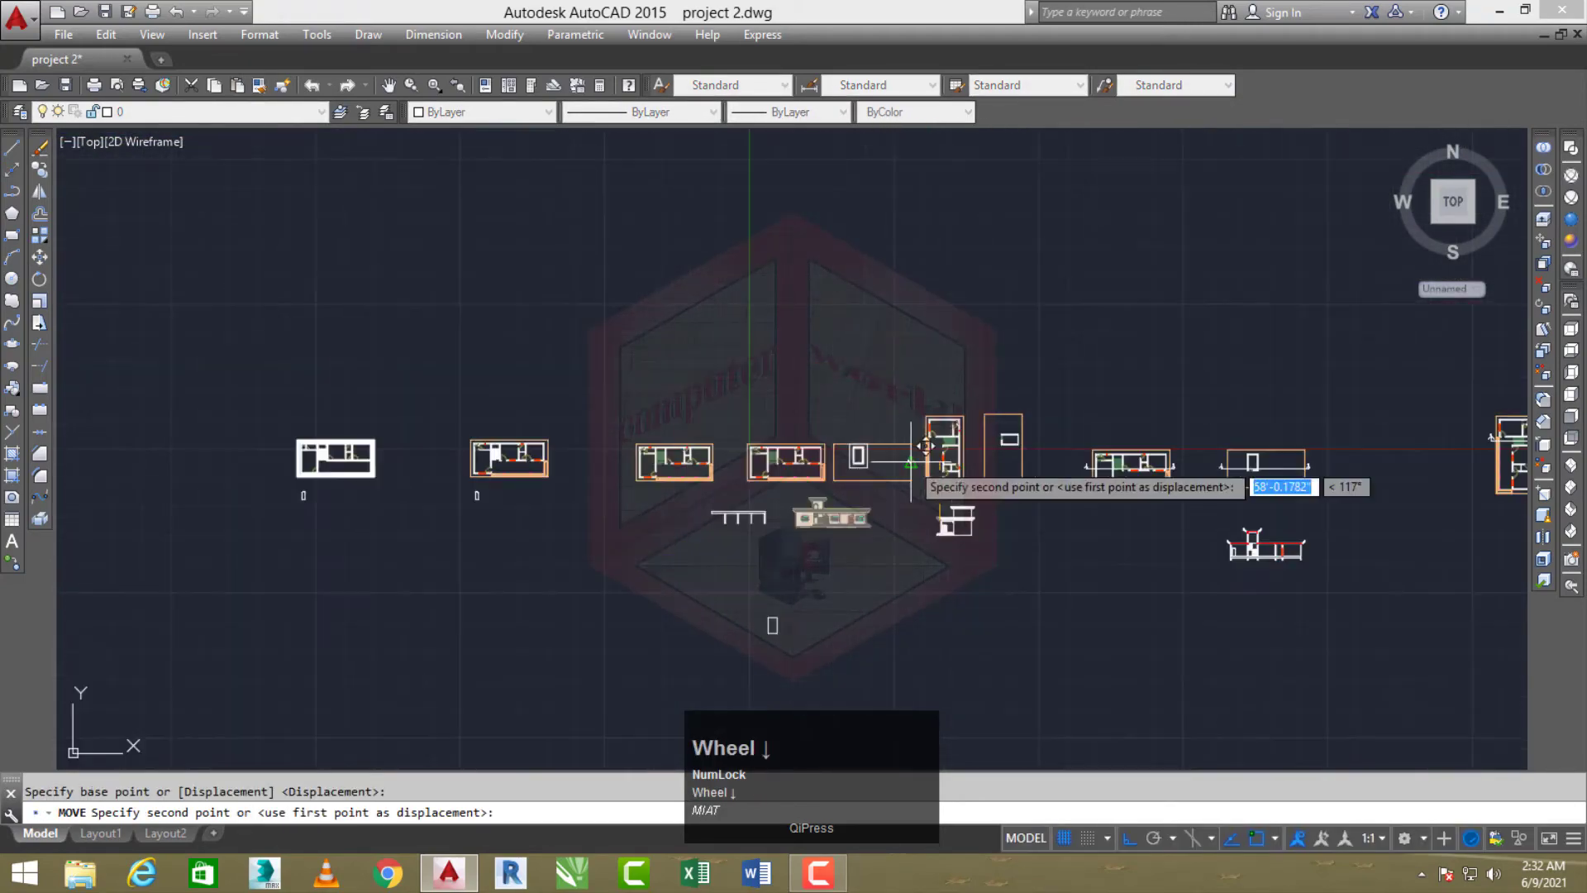
middle_click_drag(911, 459, 883, 499)
scroll(882, 500, "up", 5)
key("F8")
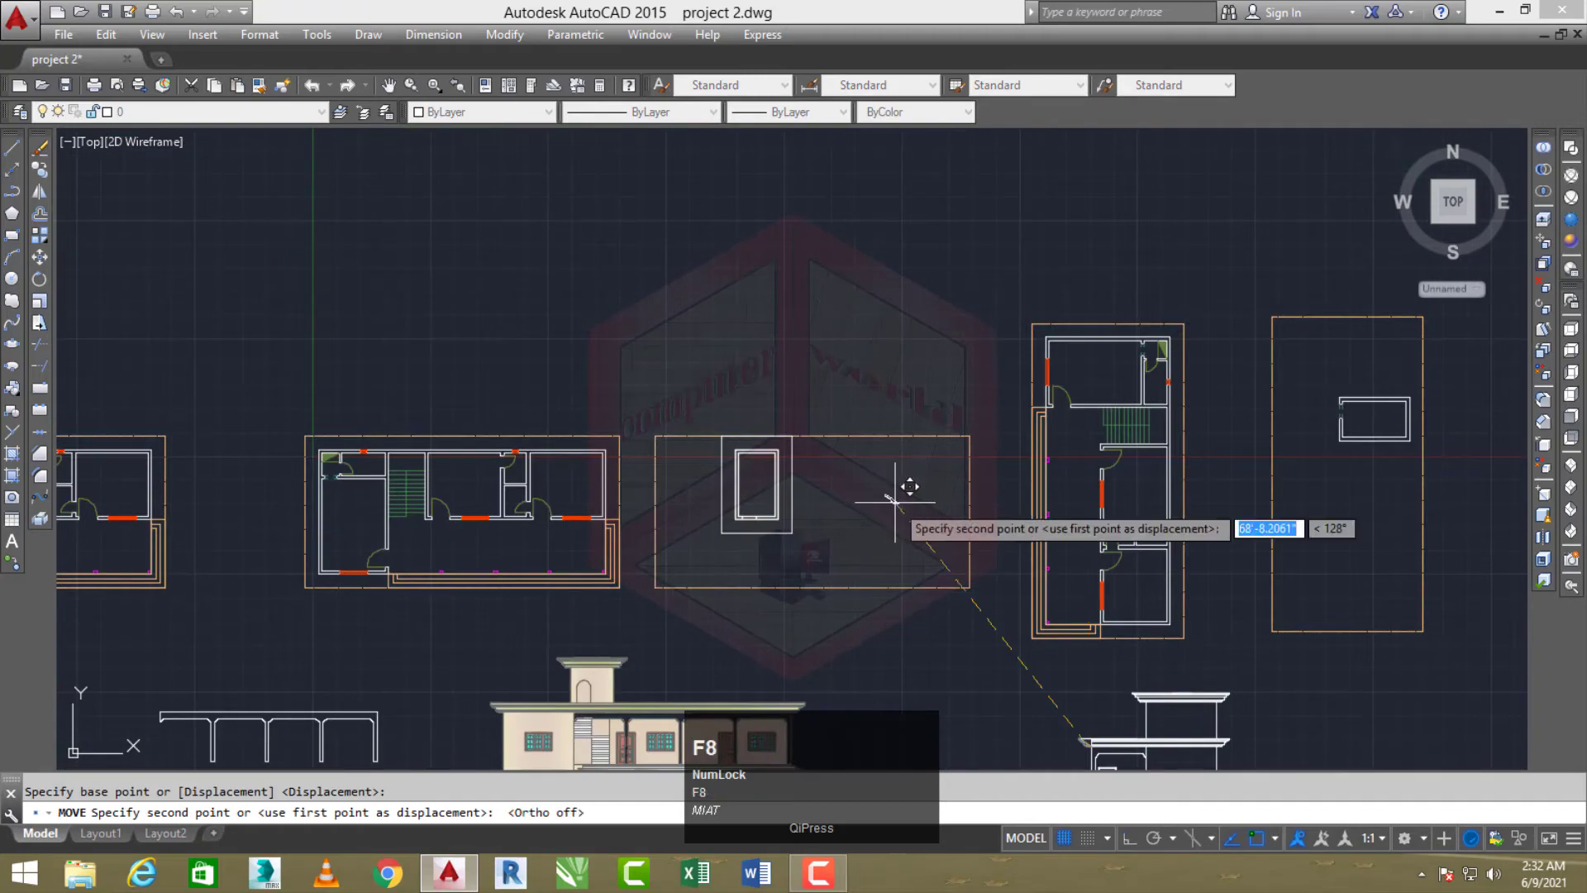
scroll(878, 473, "up", 6)
left_click(872, 471)
middle_click_drag(871, 471, 927, 474)
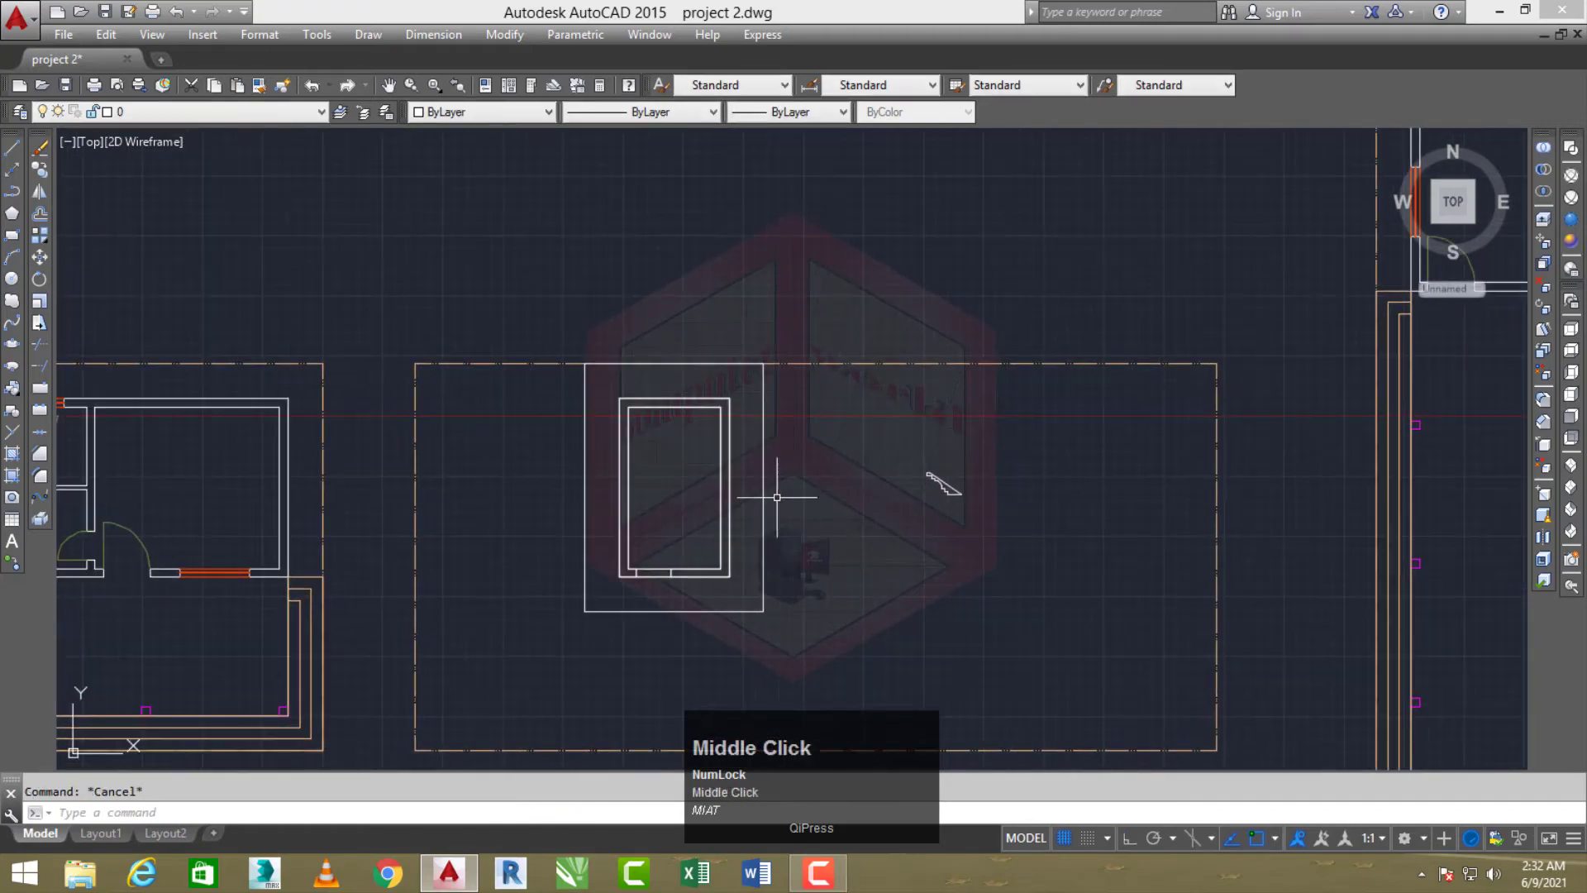
Erase the offset roof outline around the stairwell room
scroll(777, 497, "down", 4)
middle_click_drag(777, 495, 1145, 407)
scroll(1095, 407, "down", 2)
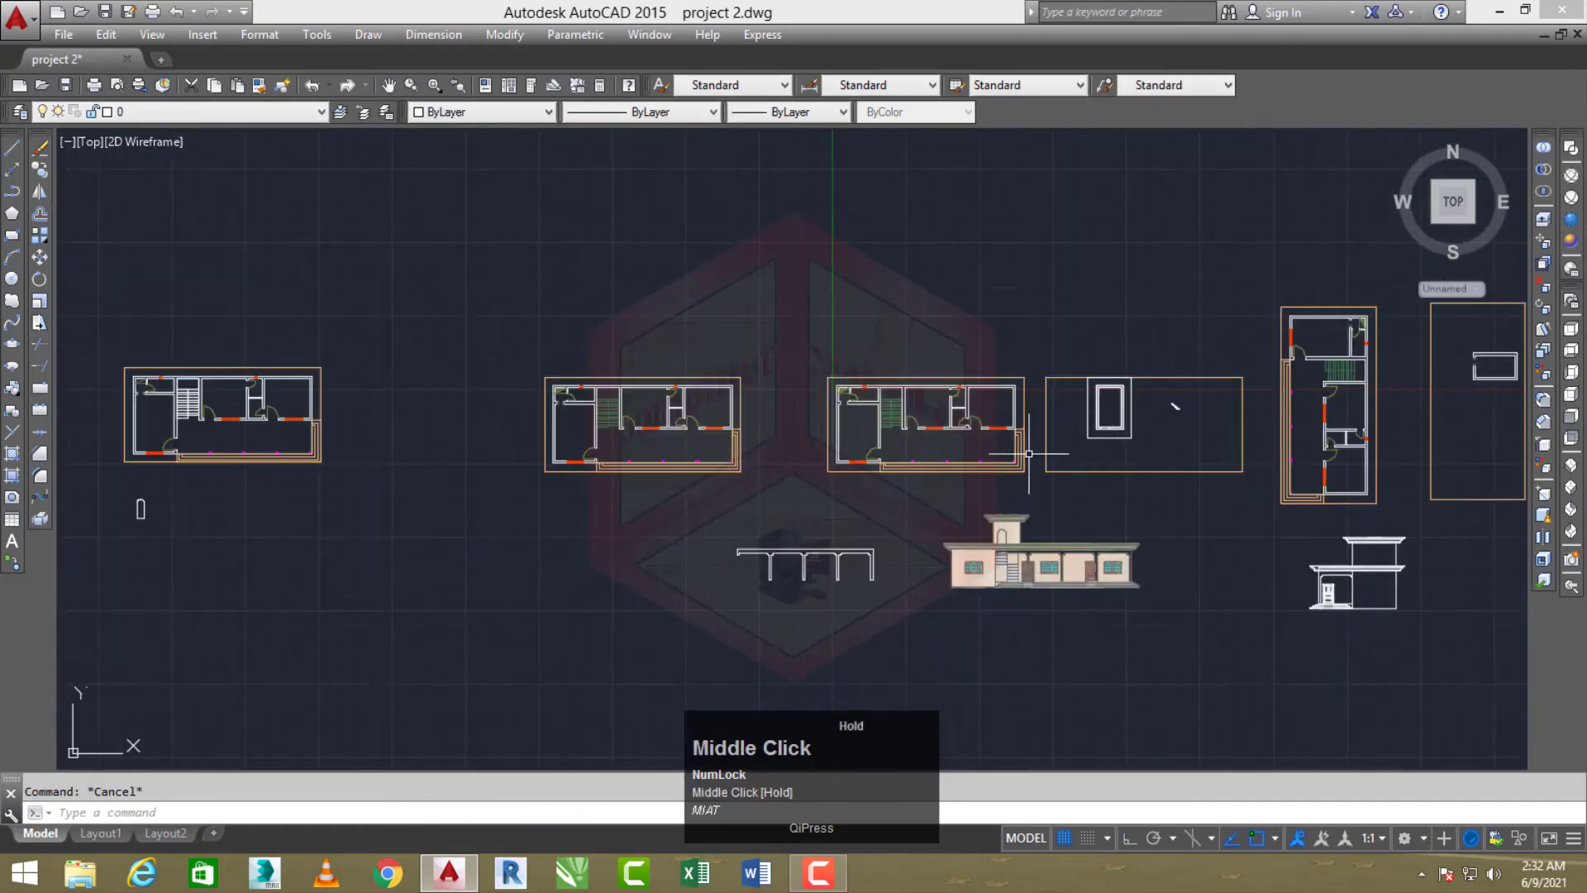
scroll(1182, 401, "up", 6)
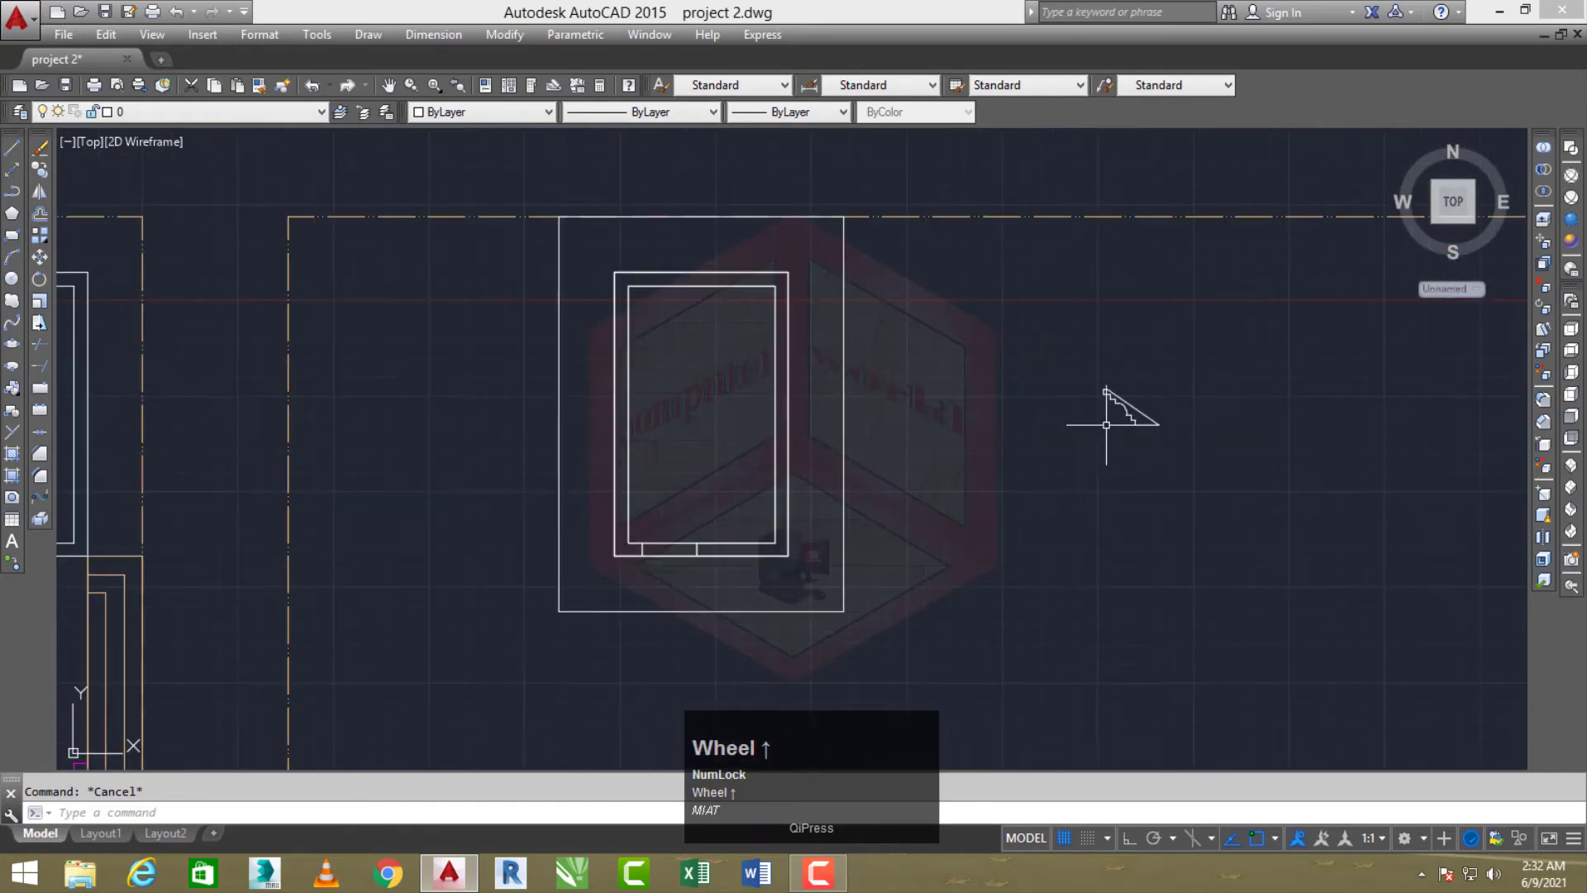
left_click(893, 409)
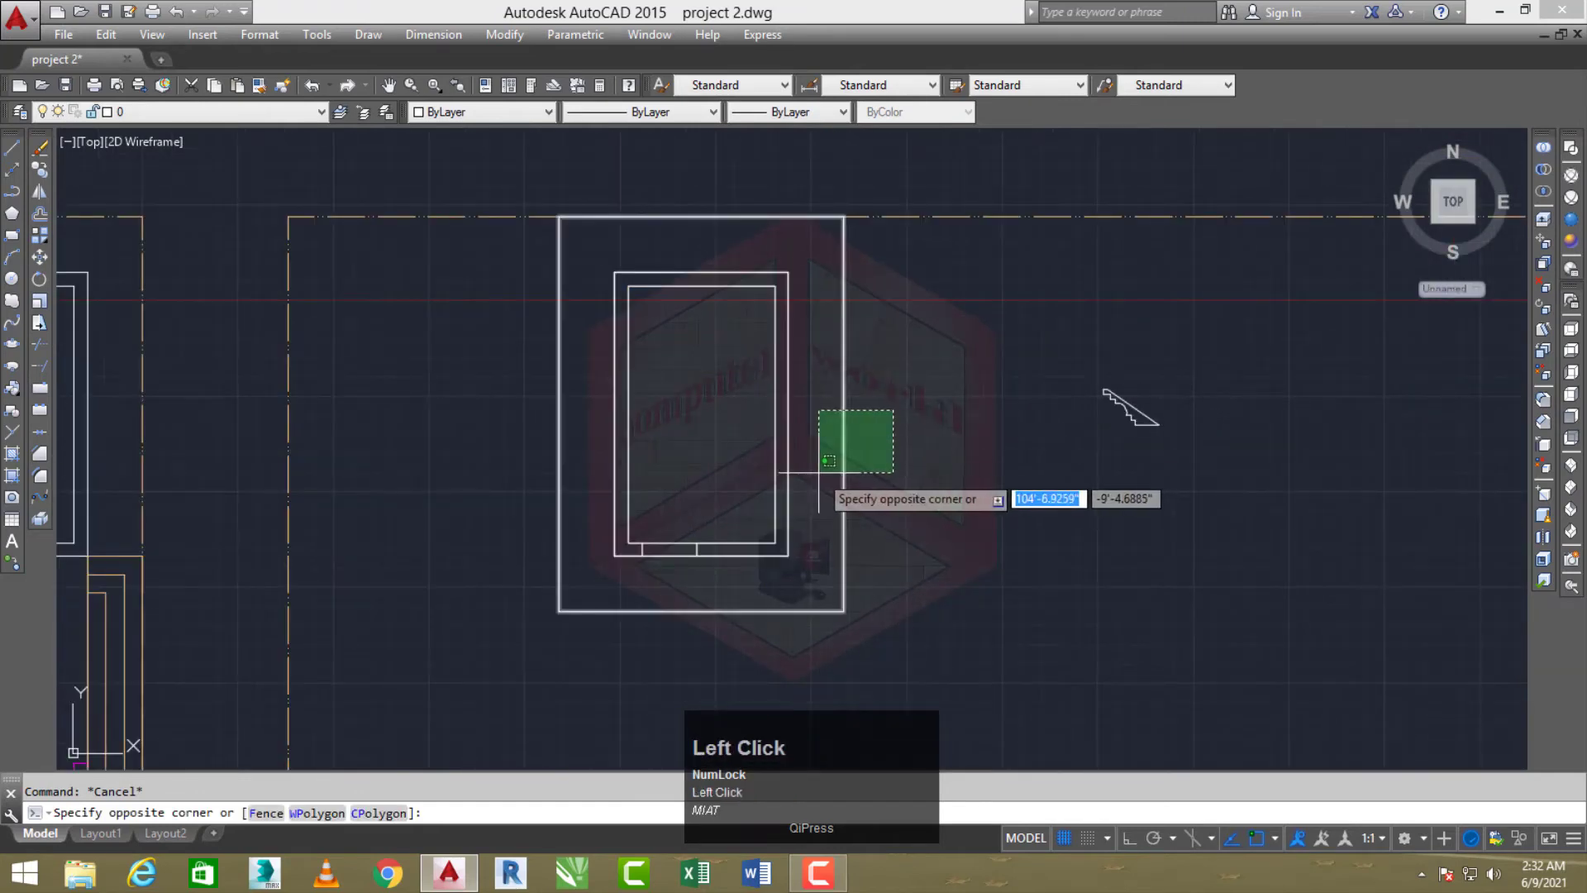
left_click(814, 468)
key("e")
key("space")
Draw a 9'-6" by 15'-6" rectangle over the stairwell room's outer wall faces, between opposite outer corners
scroll(814, 456, "down", 5)
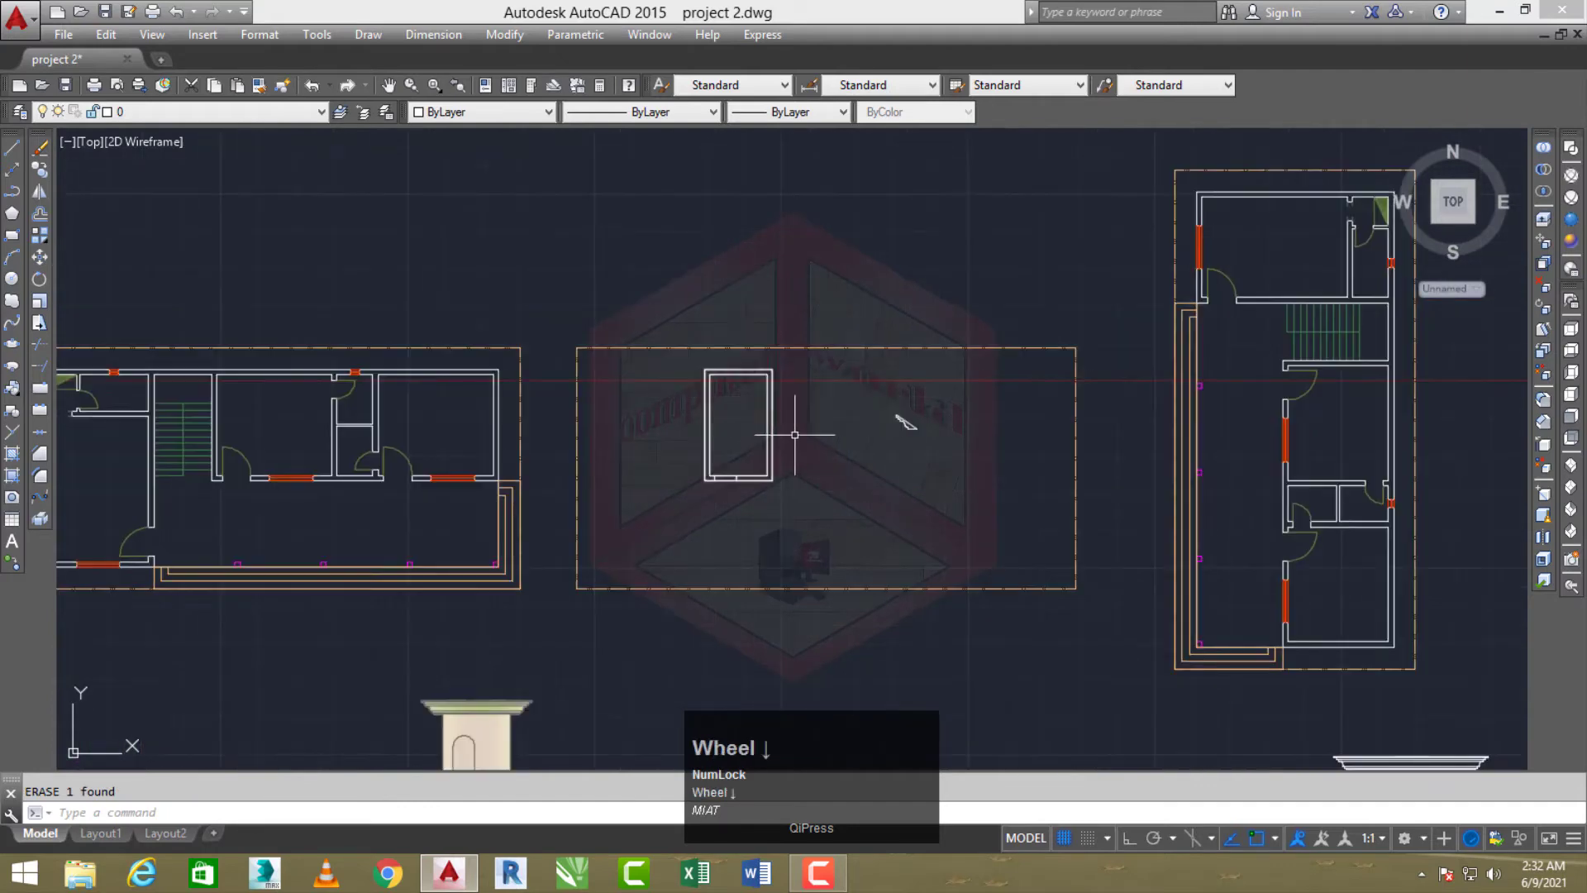
scroll(837, 420, "up", 2)
scroll(1029, 456, "up", 4)
scroll(939, 418, "down", 4)
middle_click_drag(939, 419, 929, 425)
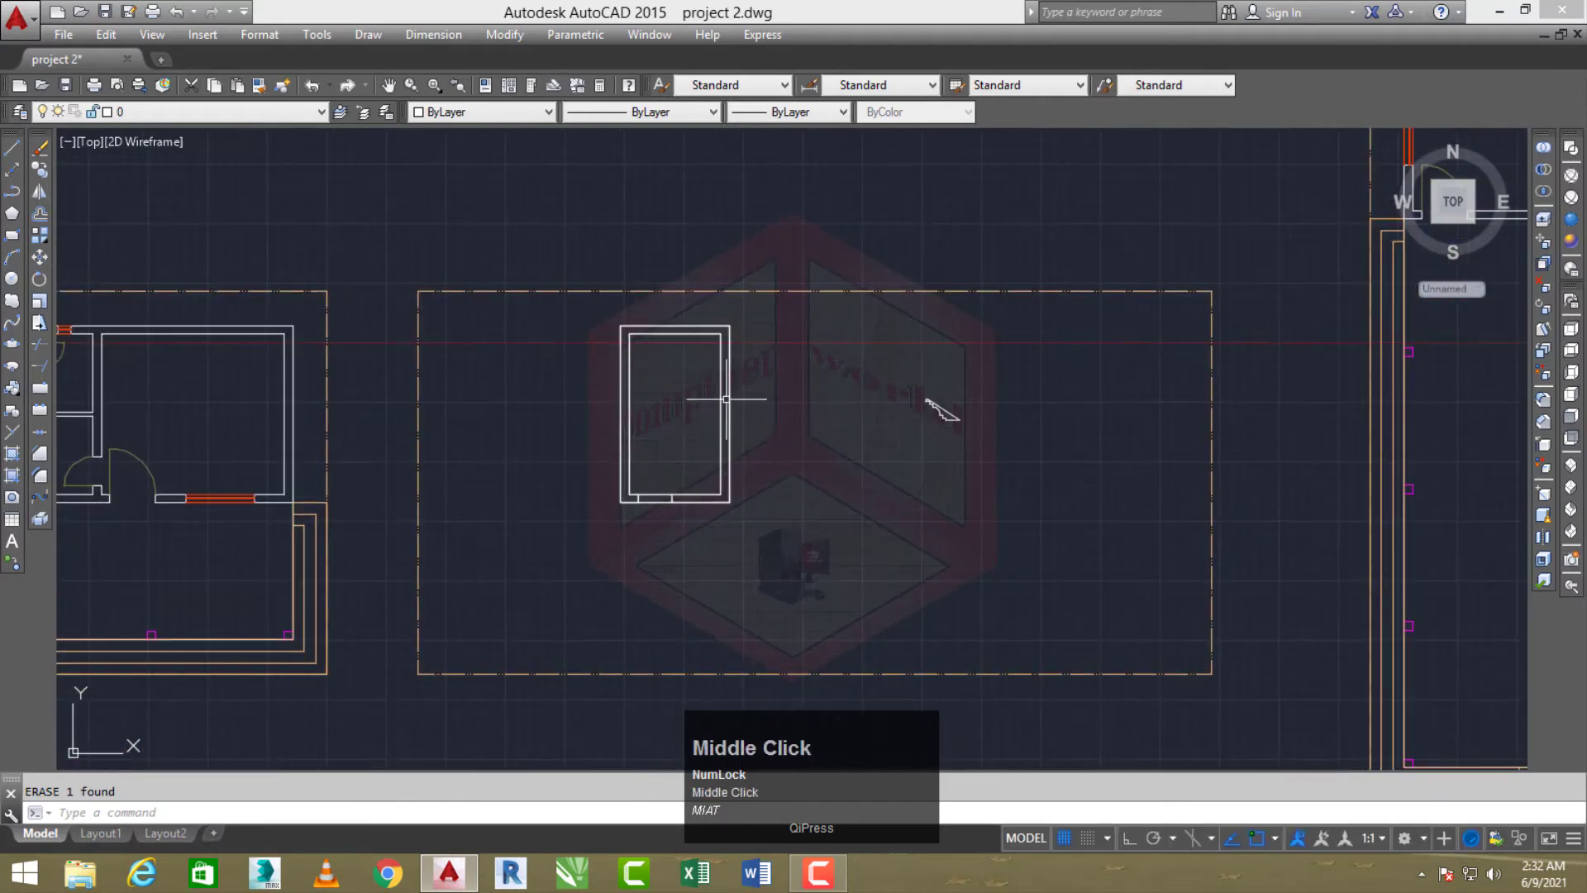
scroll(781, 398, "up", 2)
middle_click_drag(781, 398, 814, 413)
key("space")
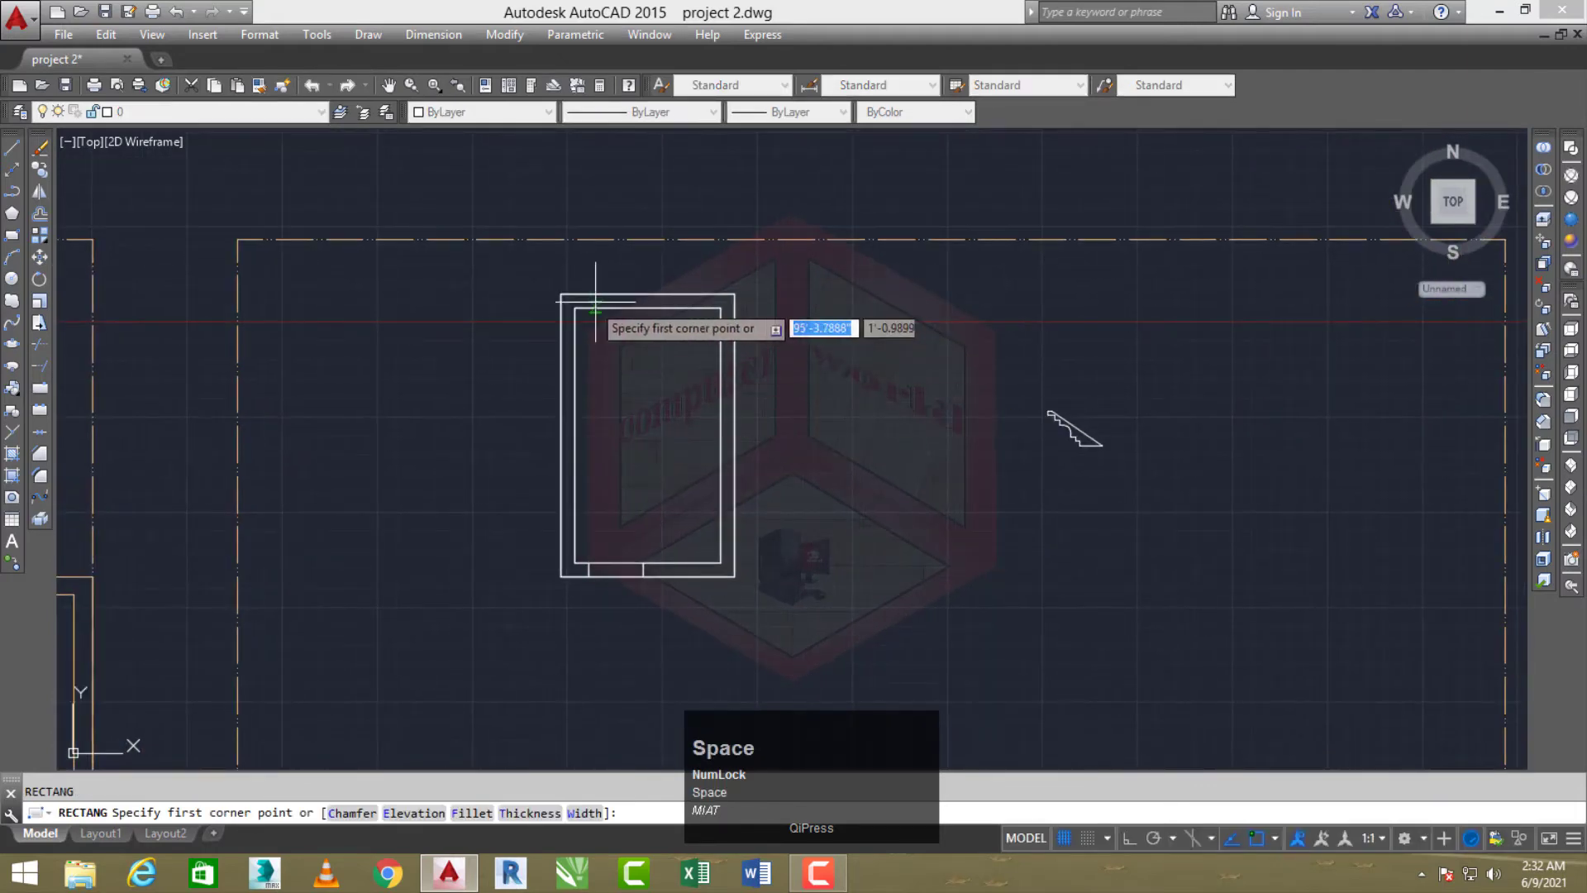
scroll(590, 295, "up", 3)
left_click(590, 296)
scroll(719, 504, "down", 5)
scroll(717, 501, "up", 3)
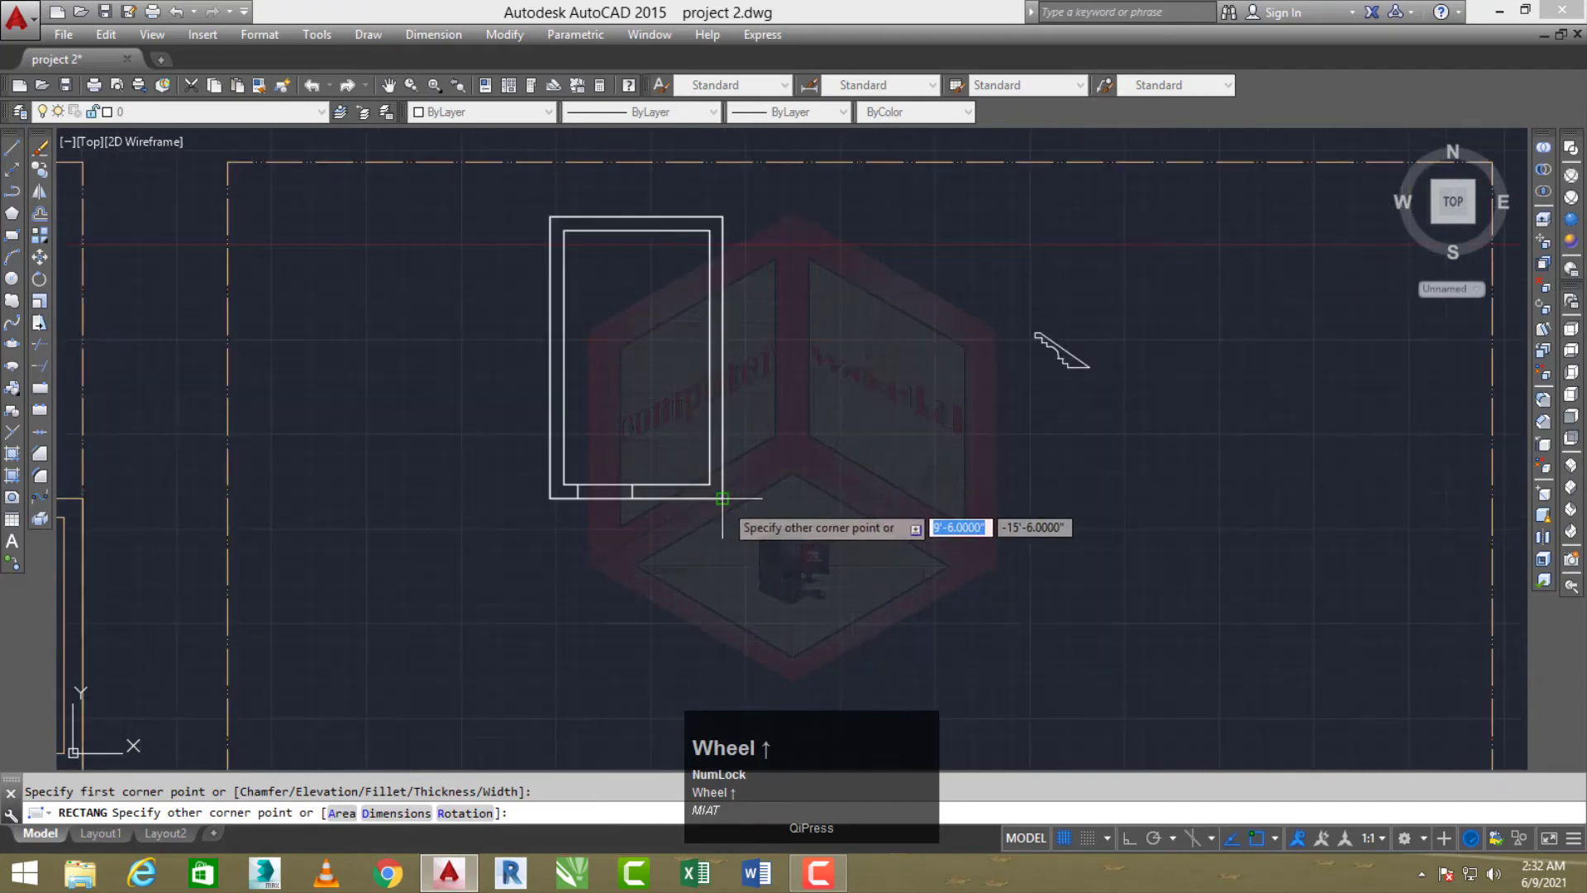
key("Escape")
Move the last drawn rectangle off the stairwell room into the open space beside it, toward the cornice profile
type("m")
key("space")
type("l")
key("space")
key("space")
left_click(806, 493)
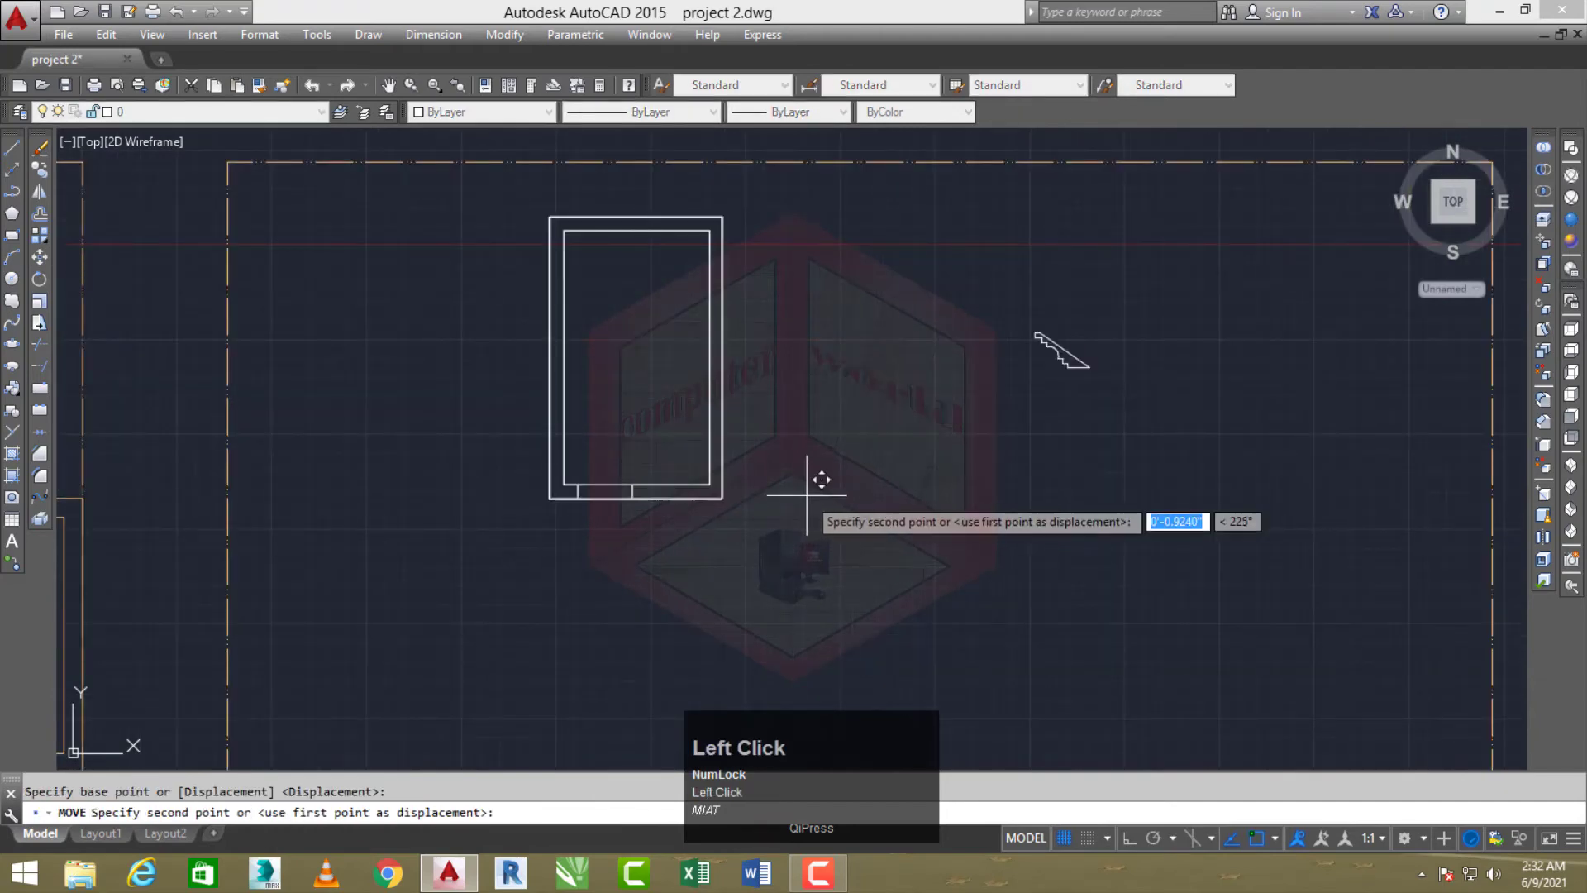
left_click(1058, 502)
Switch to the SW Isometric view and accept the regeneration
scroll(1079, 370, "up", 5)
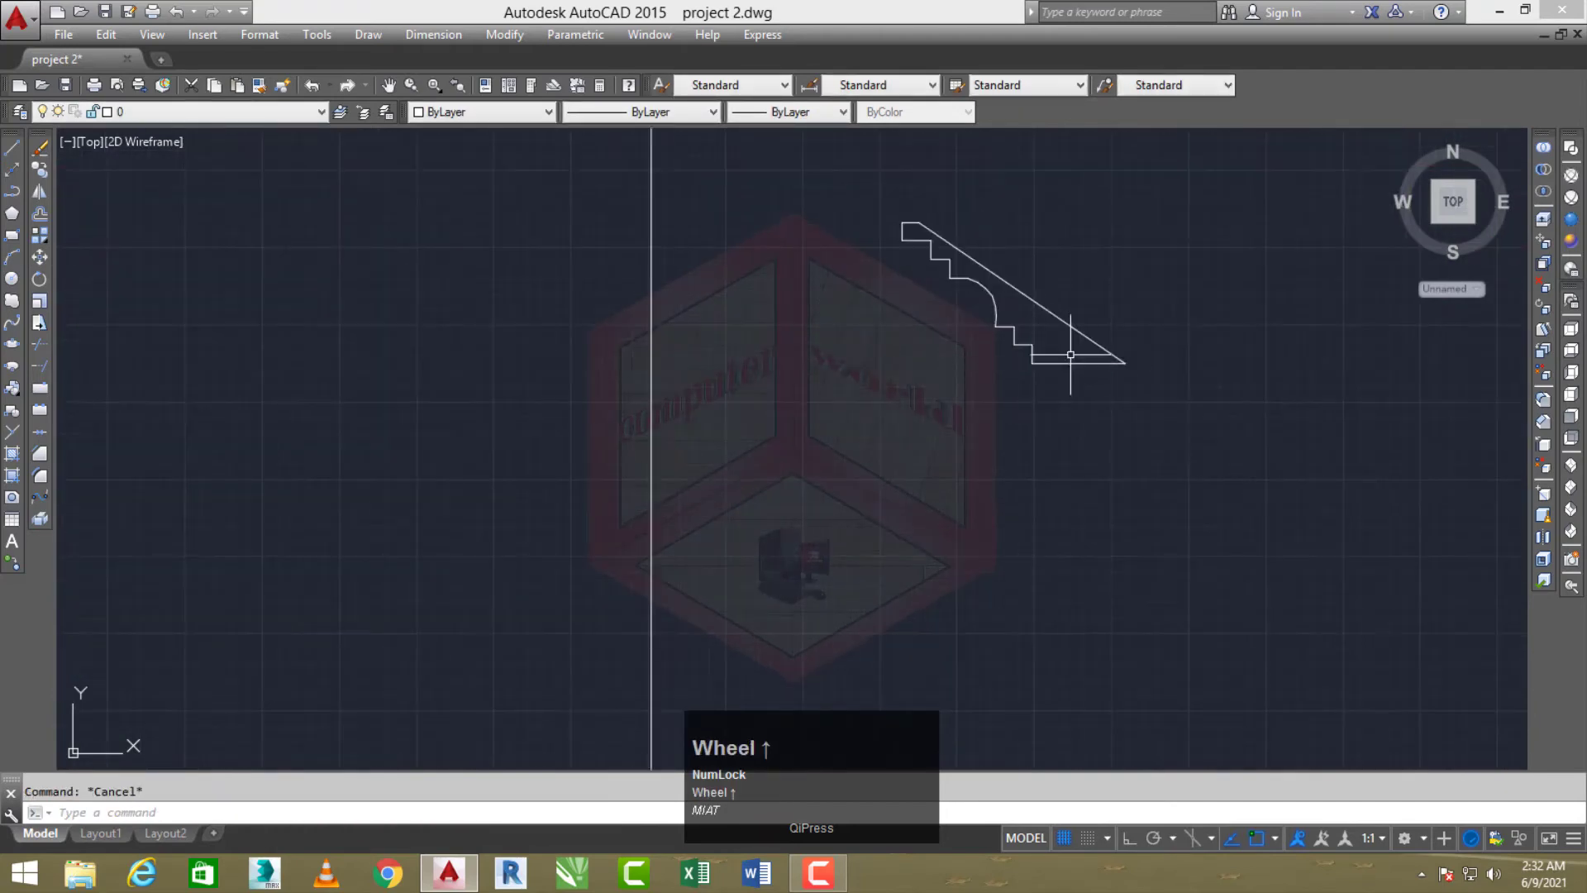
scroll(963, 358, "down", 4)
scroll(806, 409, "down", 4)
scroll(802, 411, "up", 2)
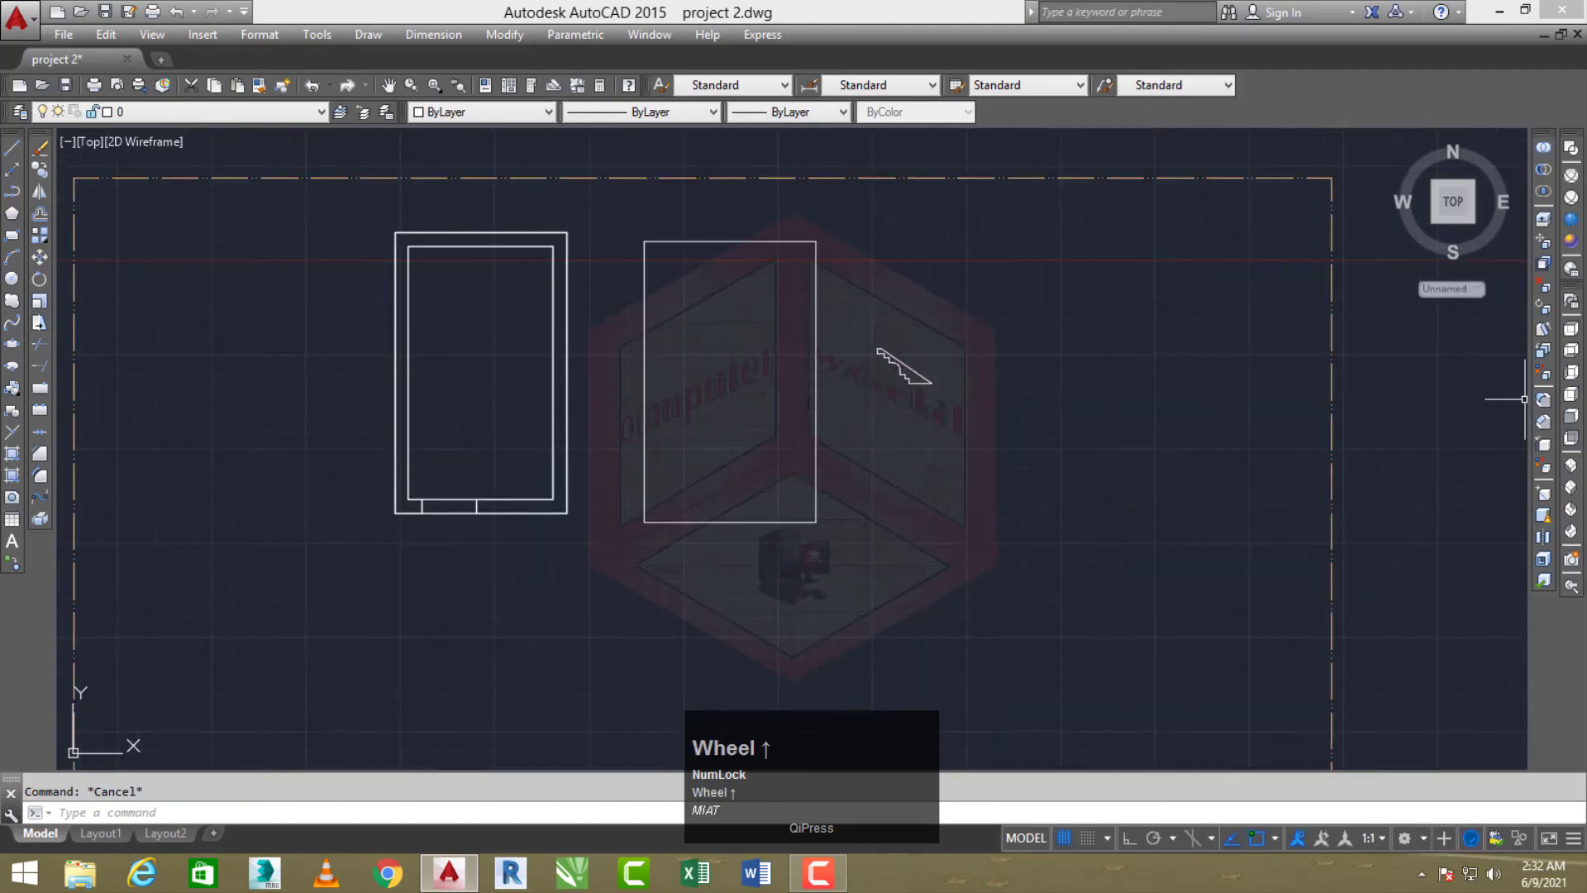
left_click(1571, 467)
left_click(753, 475)
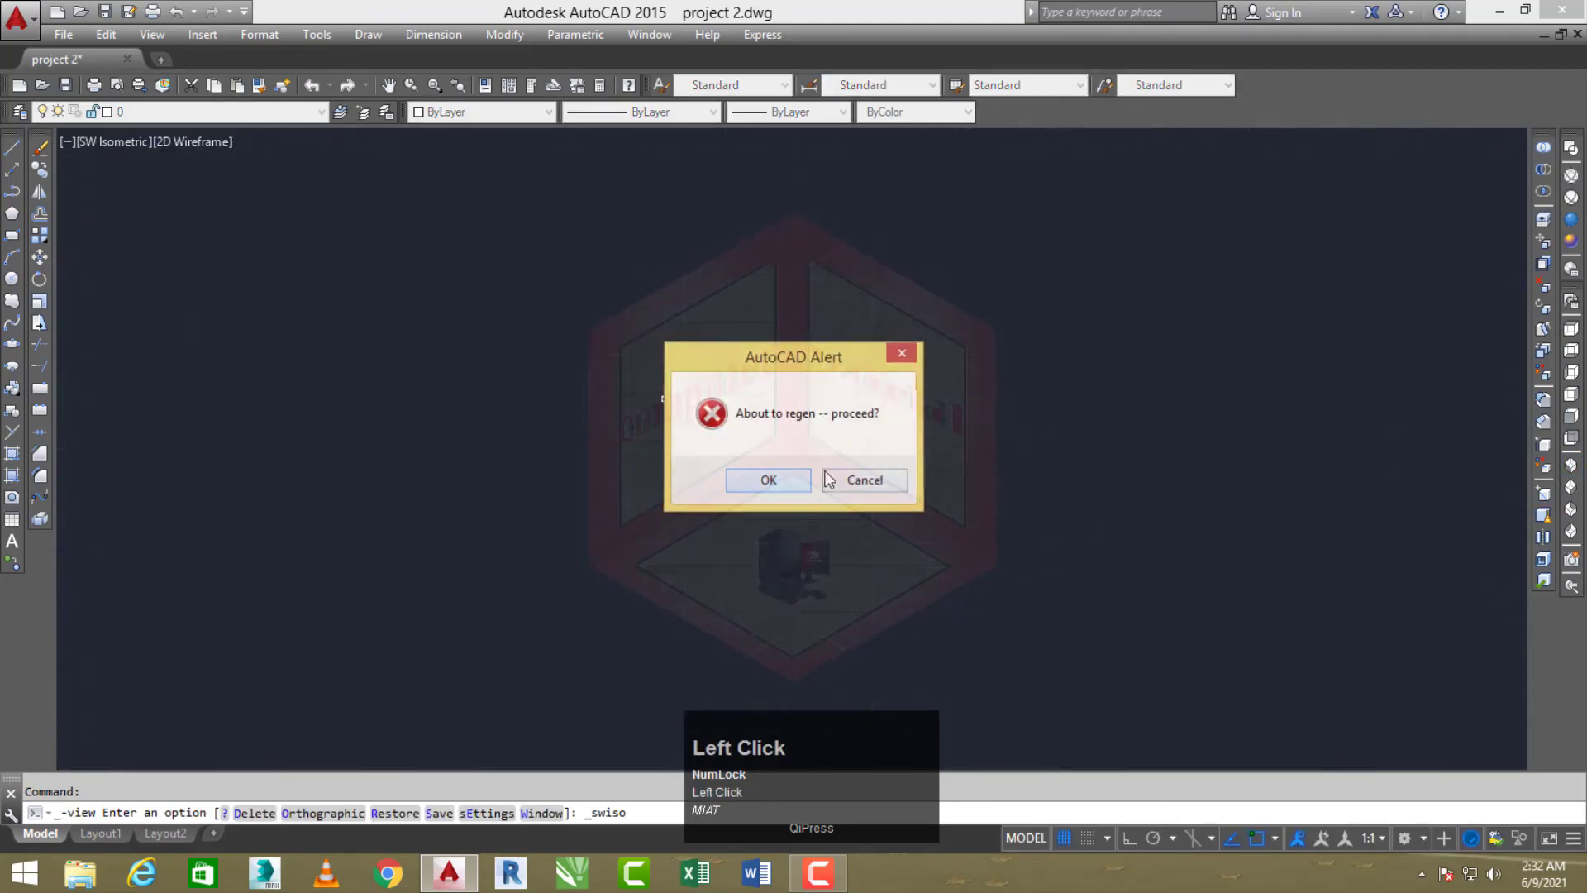
Break a small gap in the rectangle's long edge facing the room, near its front corner
scroll(822, 443, "up", 5)
mouse_move(959, 487)
middle_mouse_down()
mouse_move(990, 500)
mouse_move(909, 493)
middle_mouse_up()
scroll(990, 500, "up", 2)
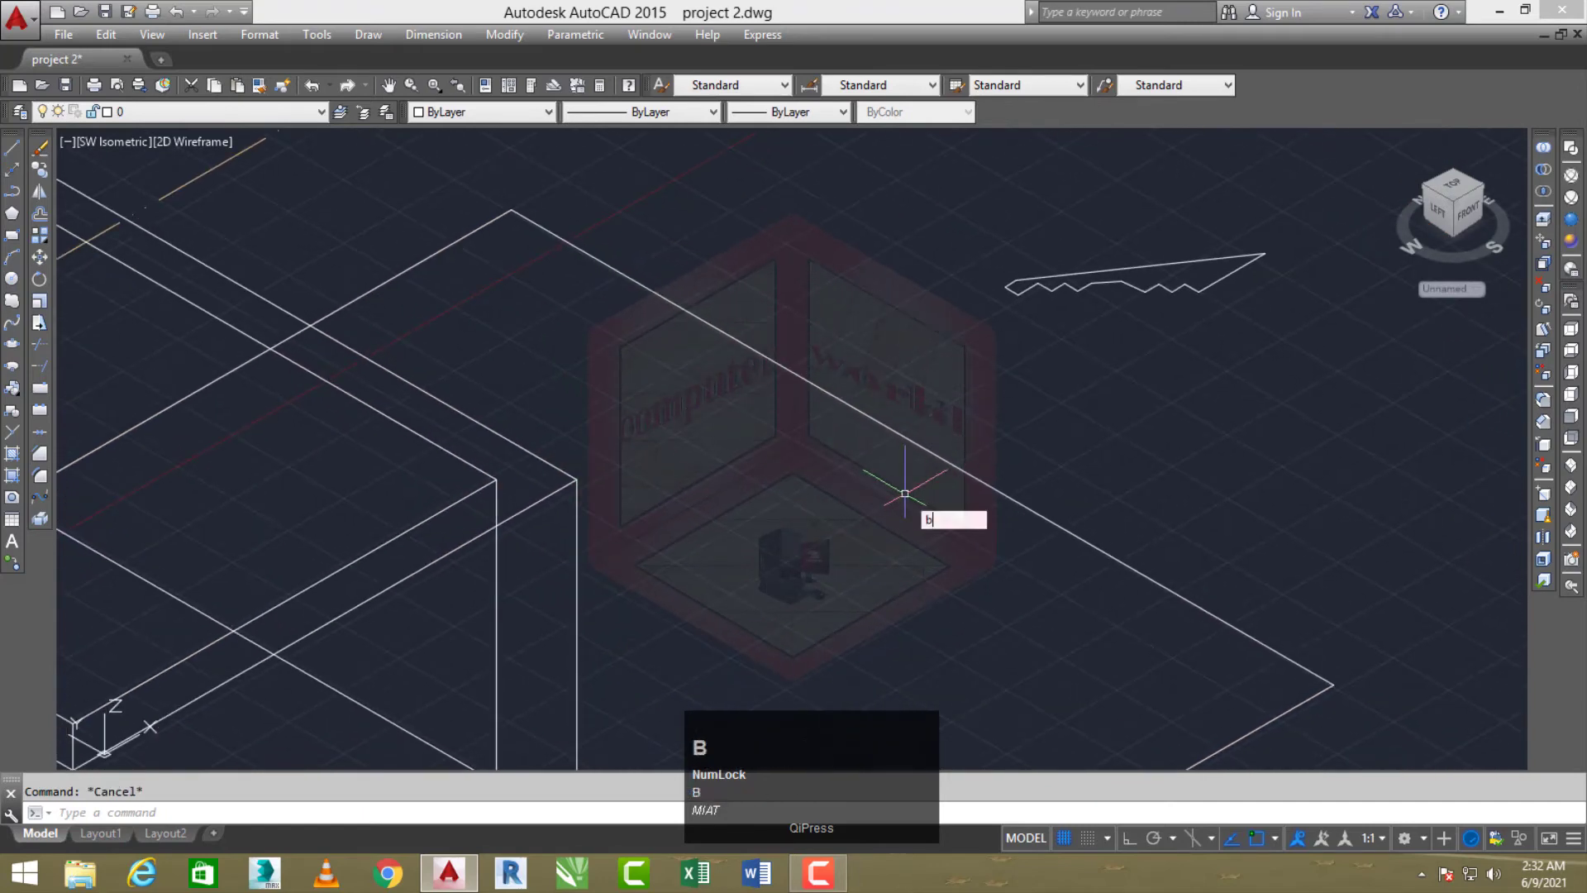
type("r")
key("space")
middle_click(947, 442)
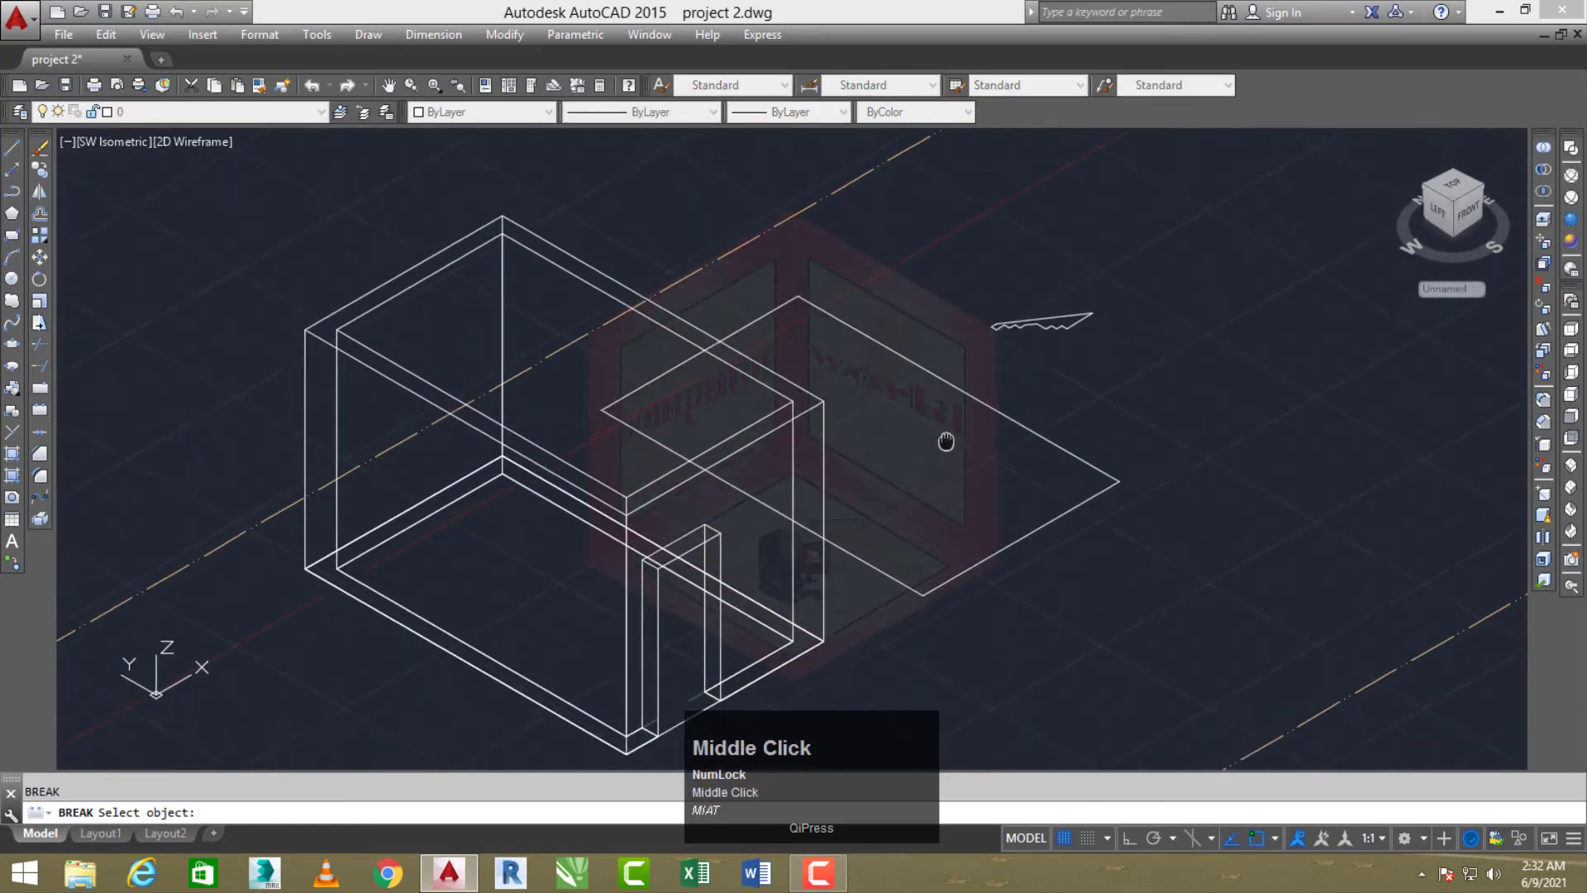
scroll(897, 559, "up", 2)
left_click(881, 586)
left_click(855, 570)
key("Escape")
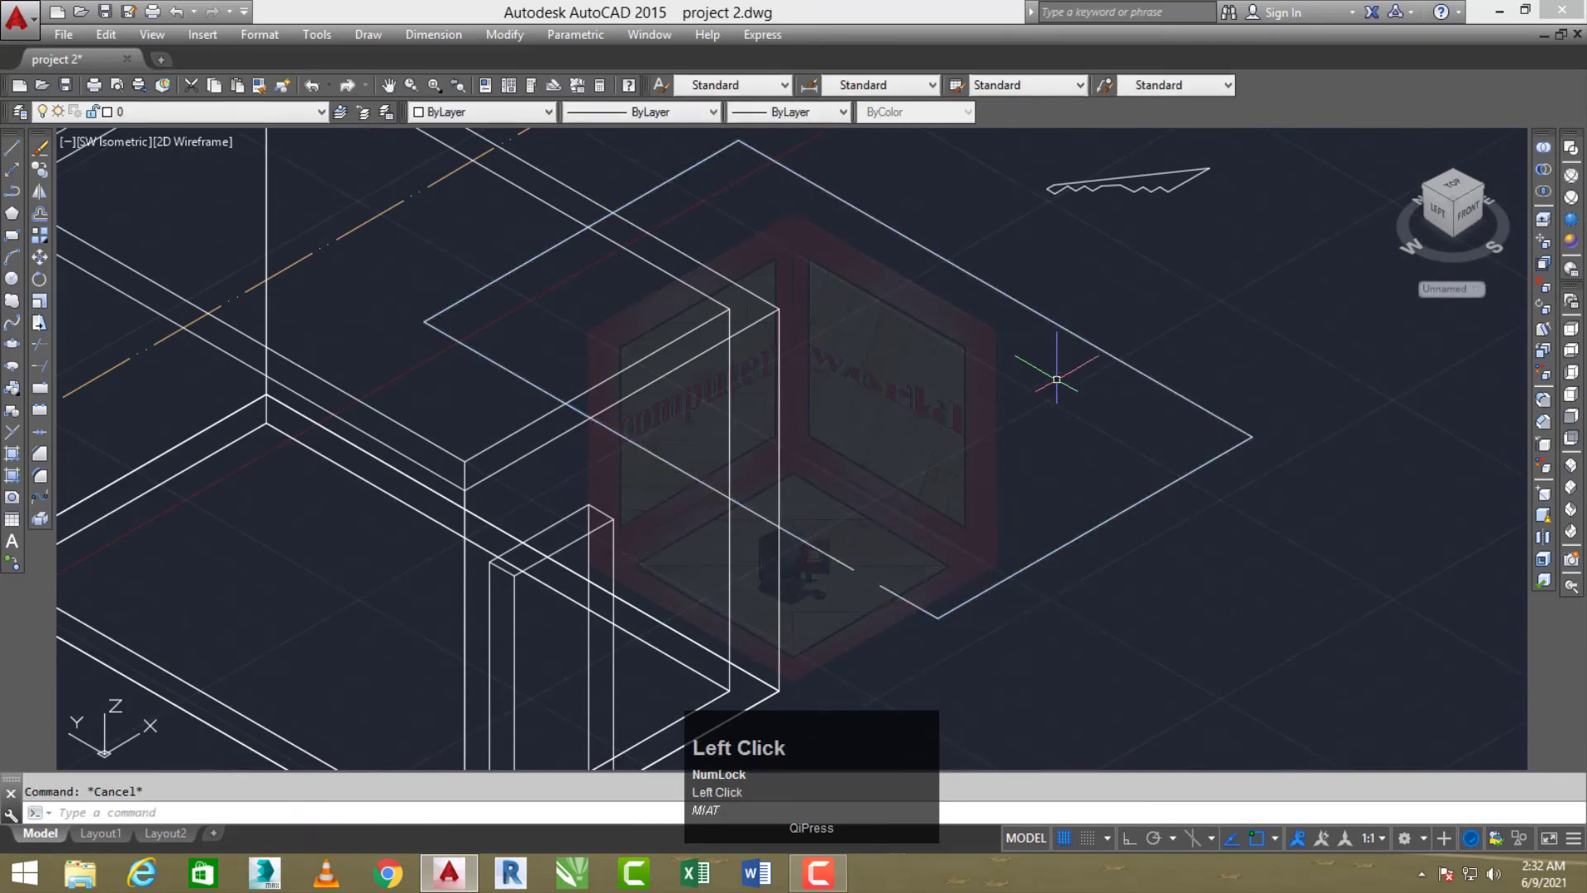
Rotate the cornice profile upright about the X axis with 3D Rotate and Ortho on
middle_click_drag(1057, 380, 960, 510)
scroll(995, 340, "up", 2)
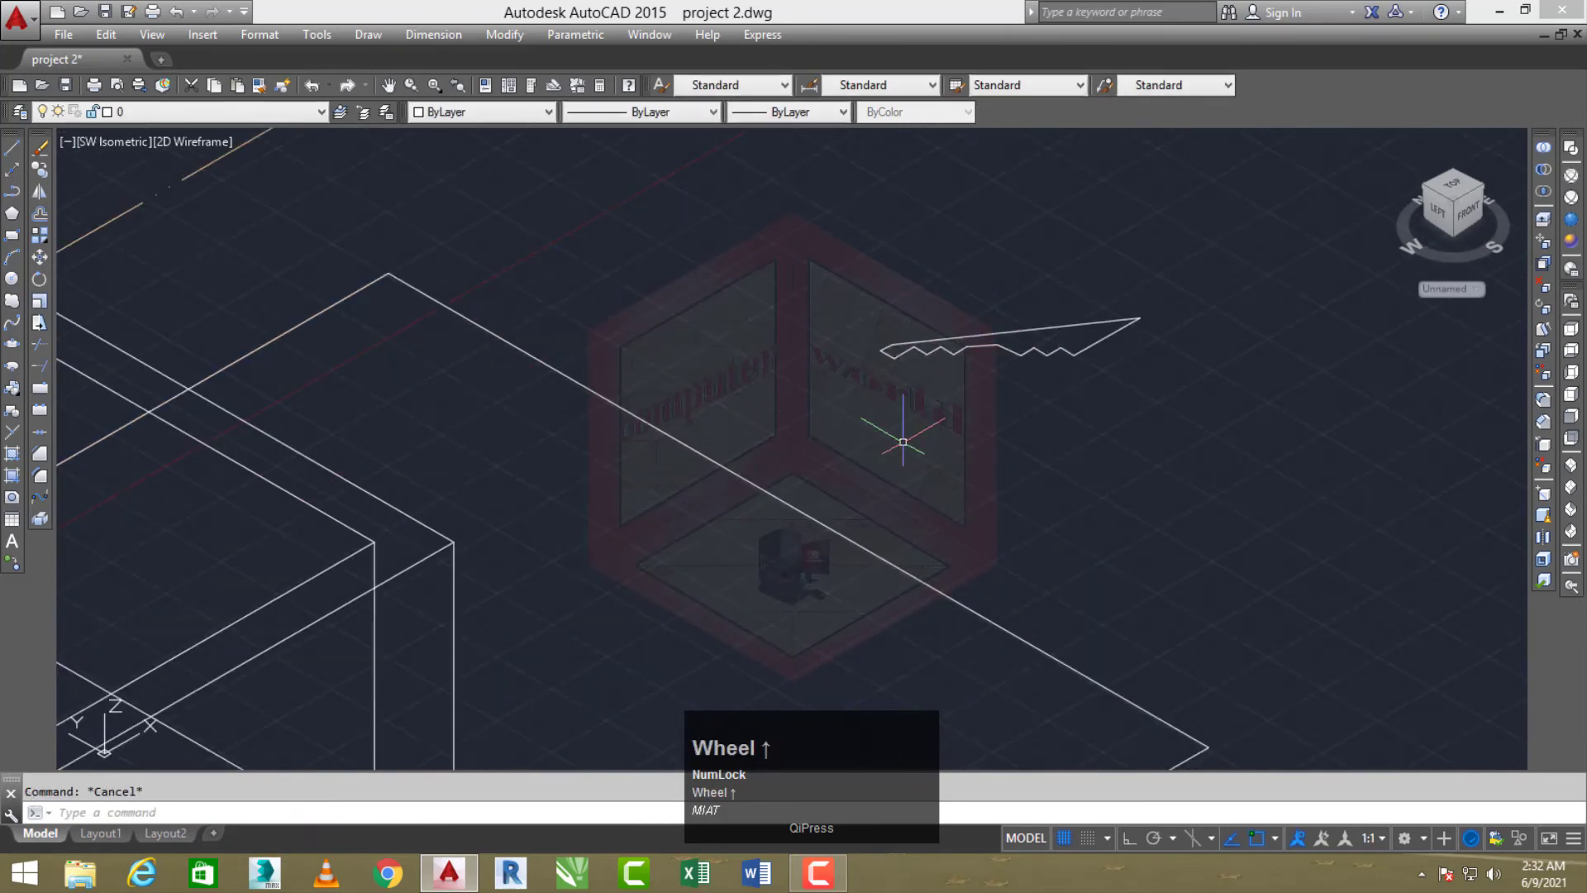
key("space")
left_click(1052, 355)
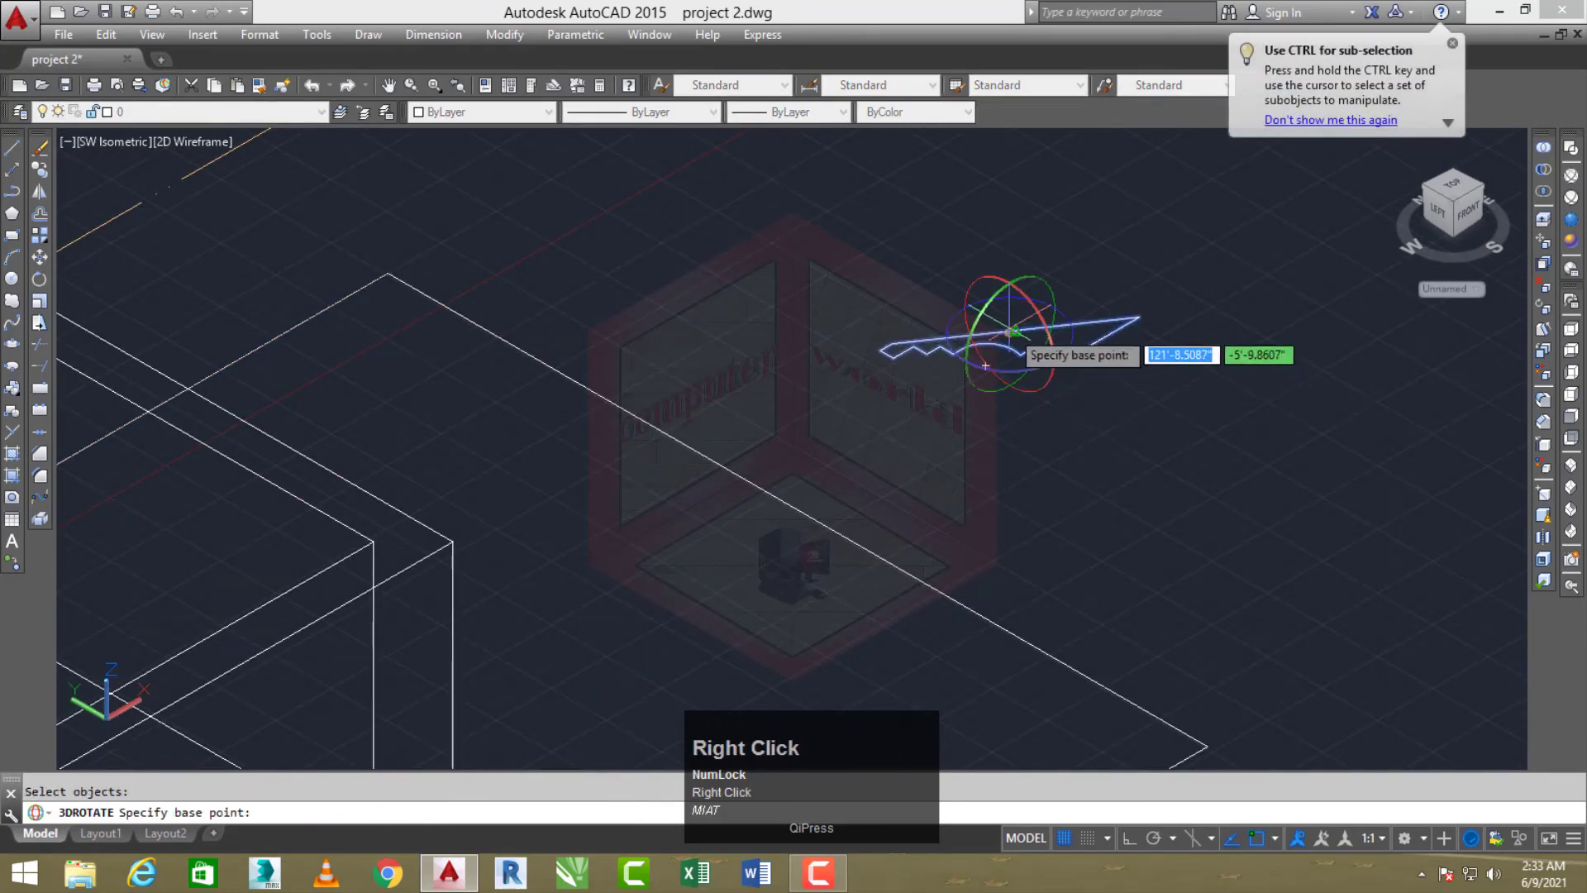
left_click(1035, 314)
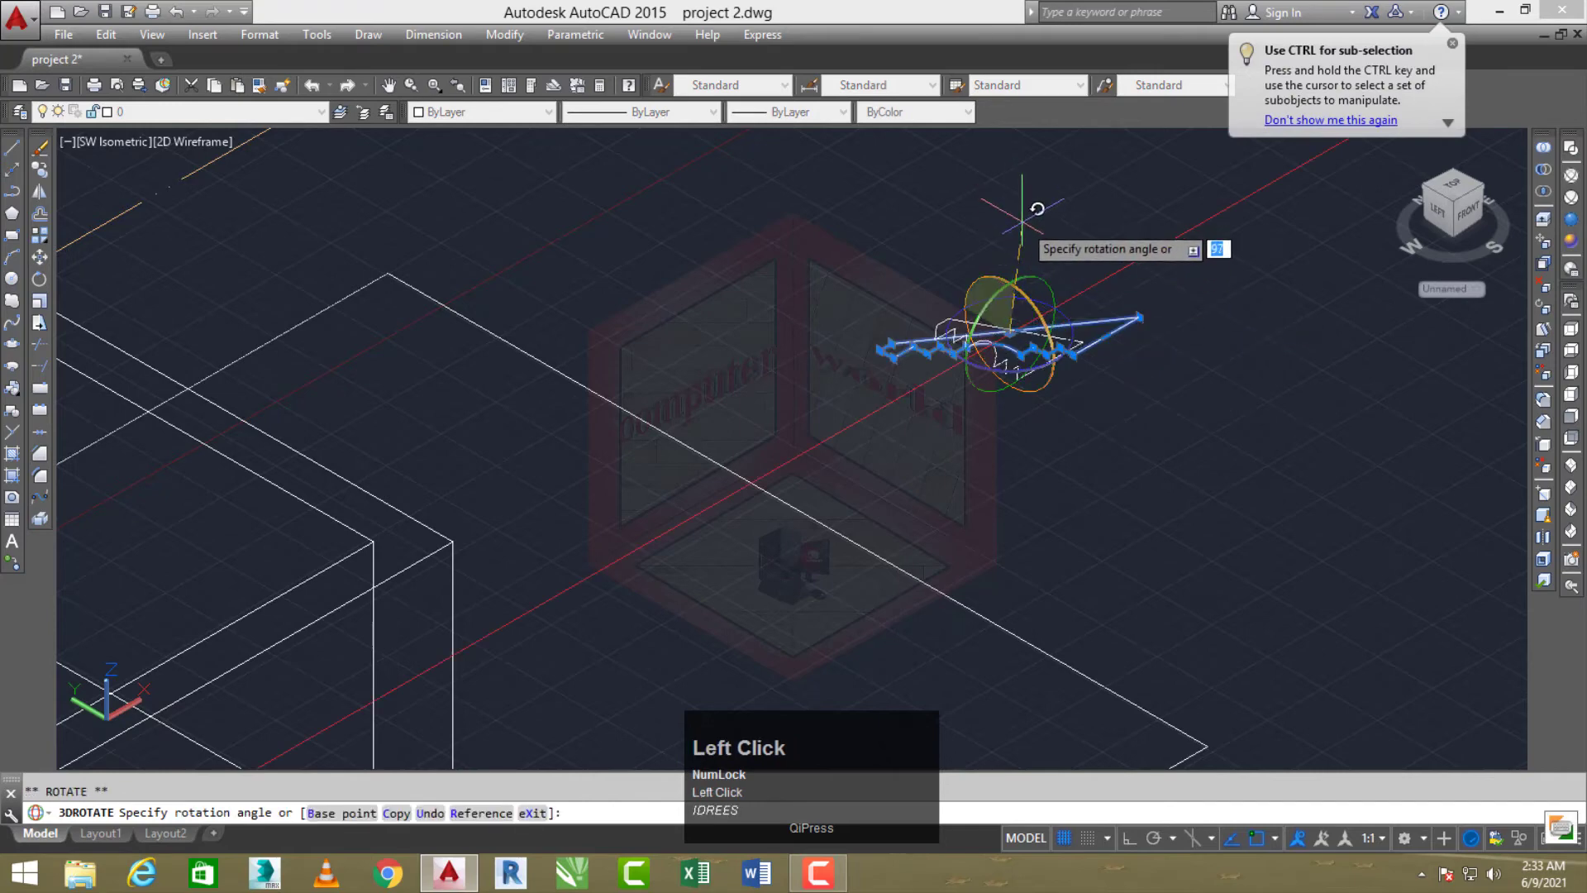
key("F8")
left_click(1001, 198)
key("Escape")
Move the cornice profile by its pointed tip onto the rectangle's open end at the gap
scroll(1038, 257, "down", 2)
middle_click_drag(1077, 359, 1069, 365)
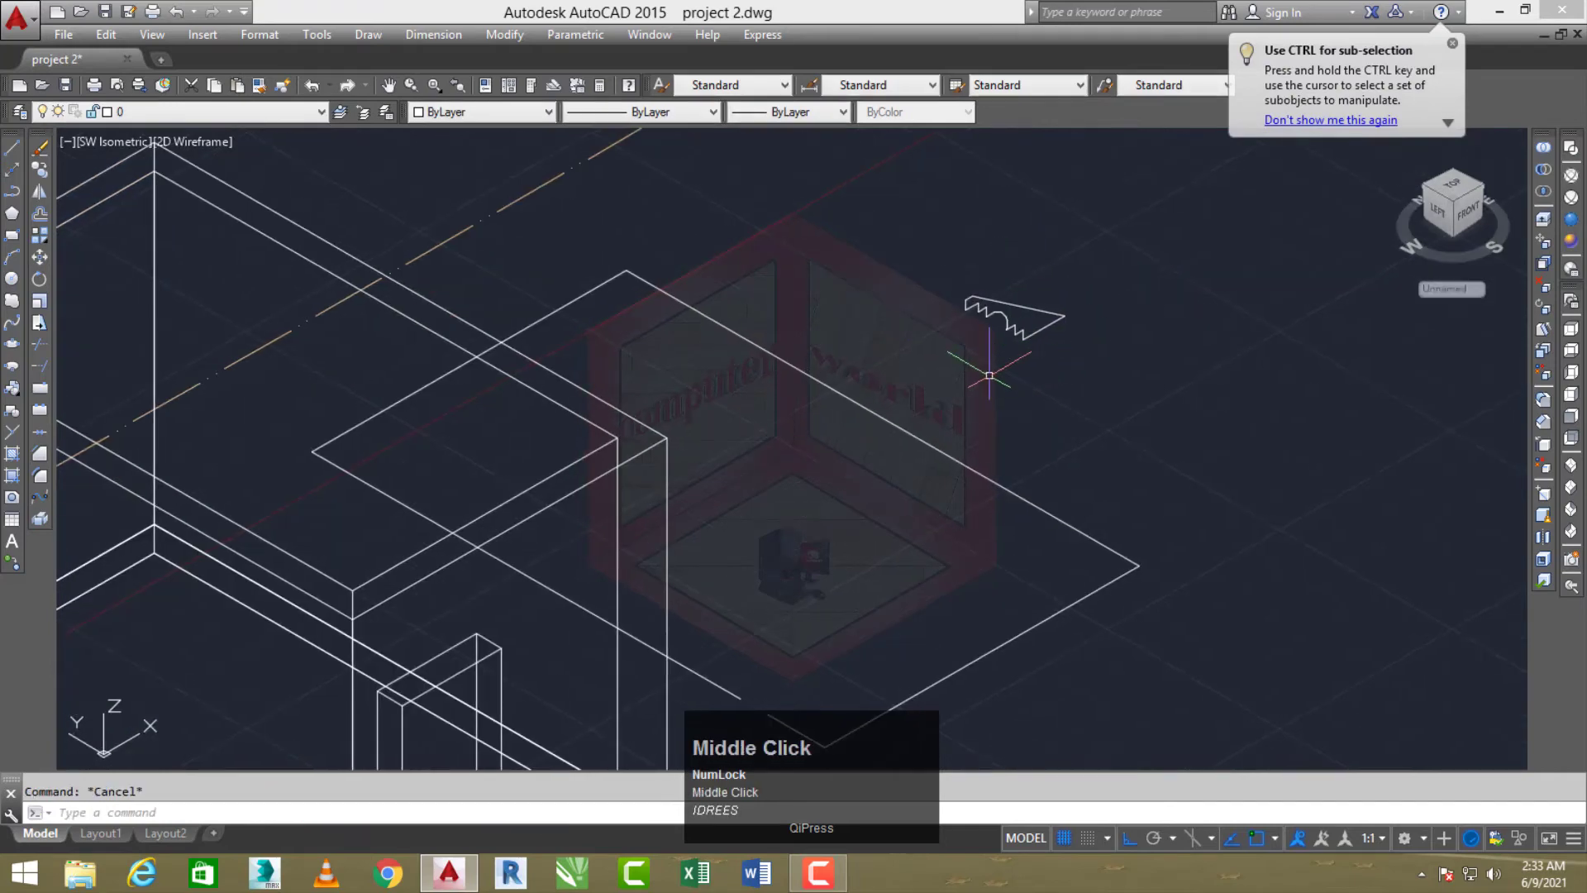
type("m")
key("space")
scroll(1016, 369, "up", 2)
left_click(1113, 261)
left_click(1034, 328)
right_click(1044, 321)
scroll(1080, 289, "up", 4)
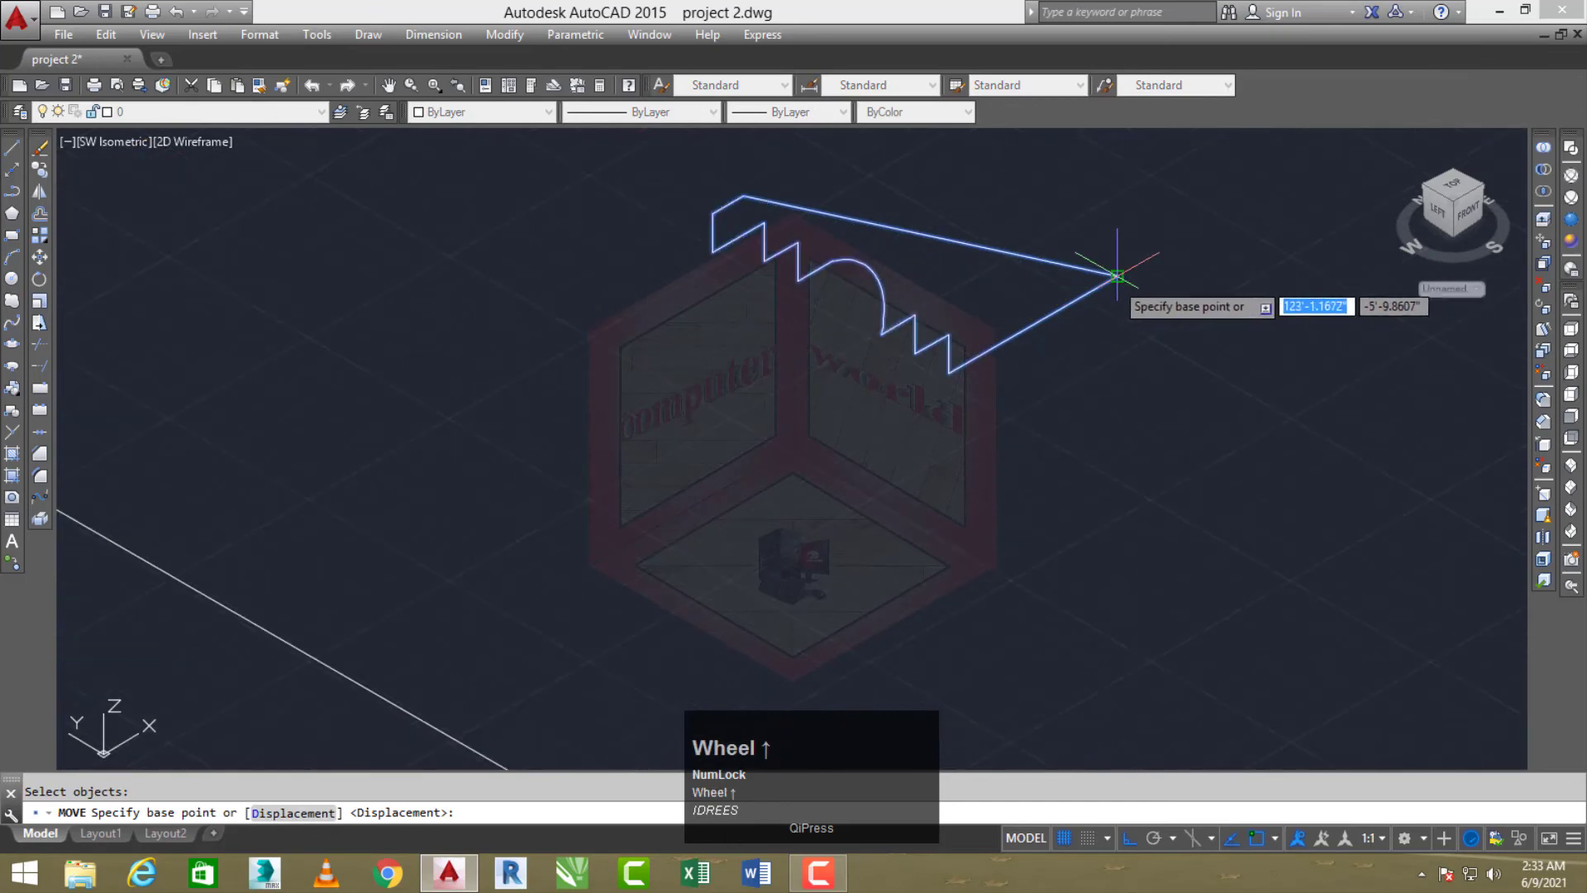
left_click(1117, 276)
scroll(1125, 258, "down", 3)
middle_click_drag(1126, 255, 1020, 336)
scroll(886, 549, "up", 2)
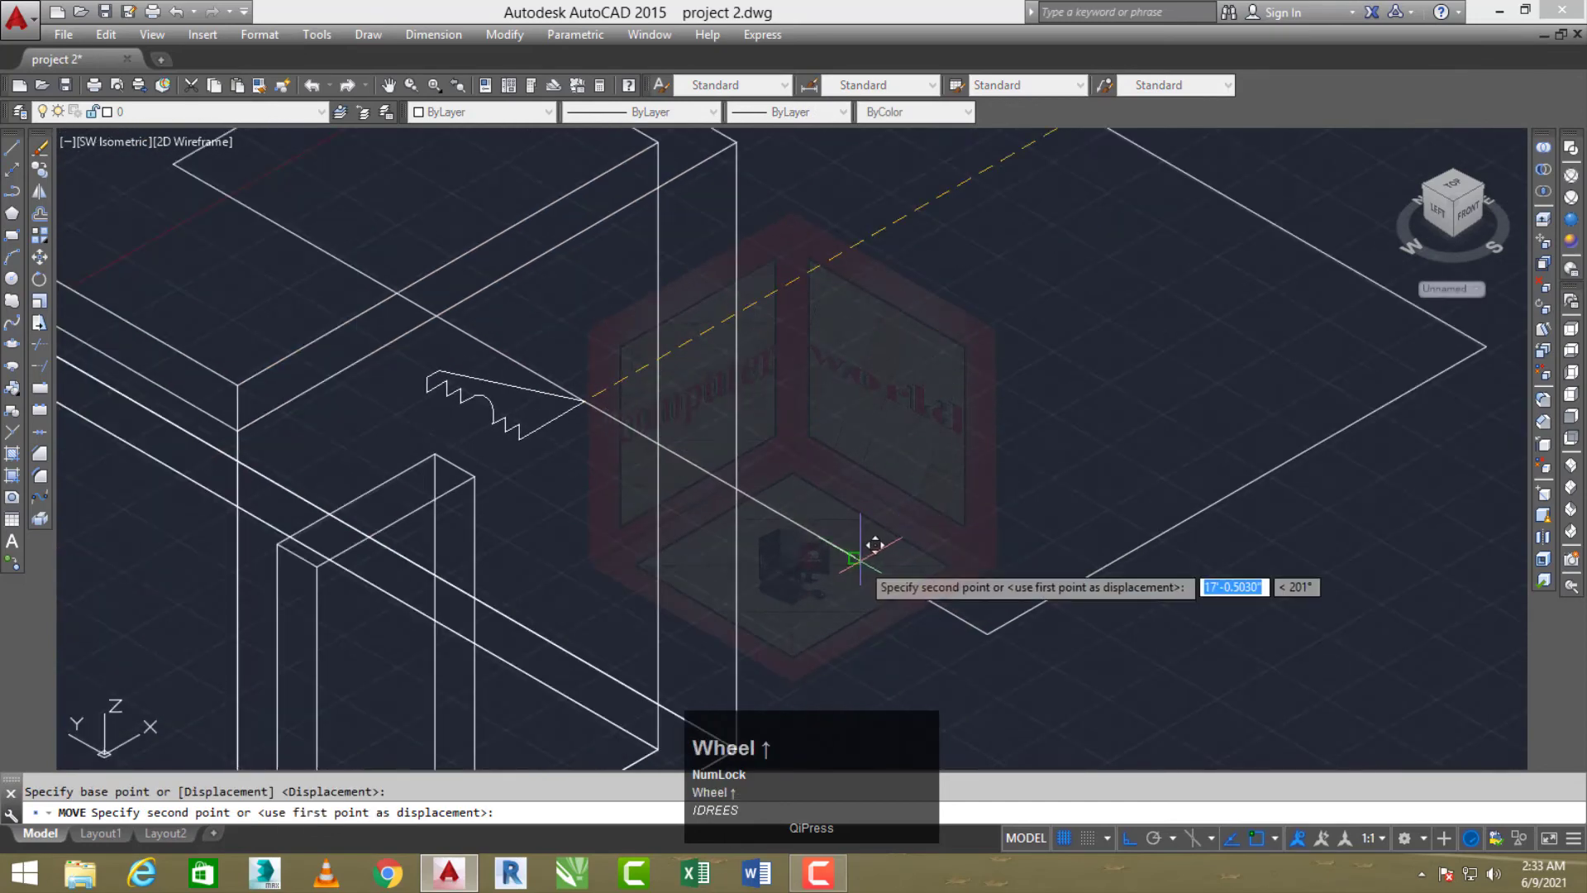
left_click(860, 558)
key("Escape")
Extrude the cornice profile along the broken rectangle as its path
scroll(909, 510, "down", 3)
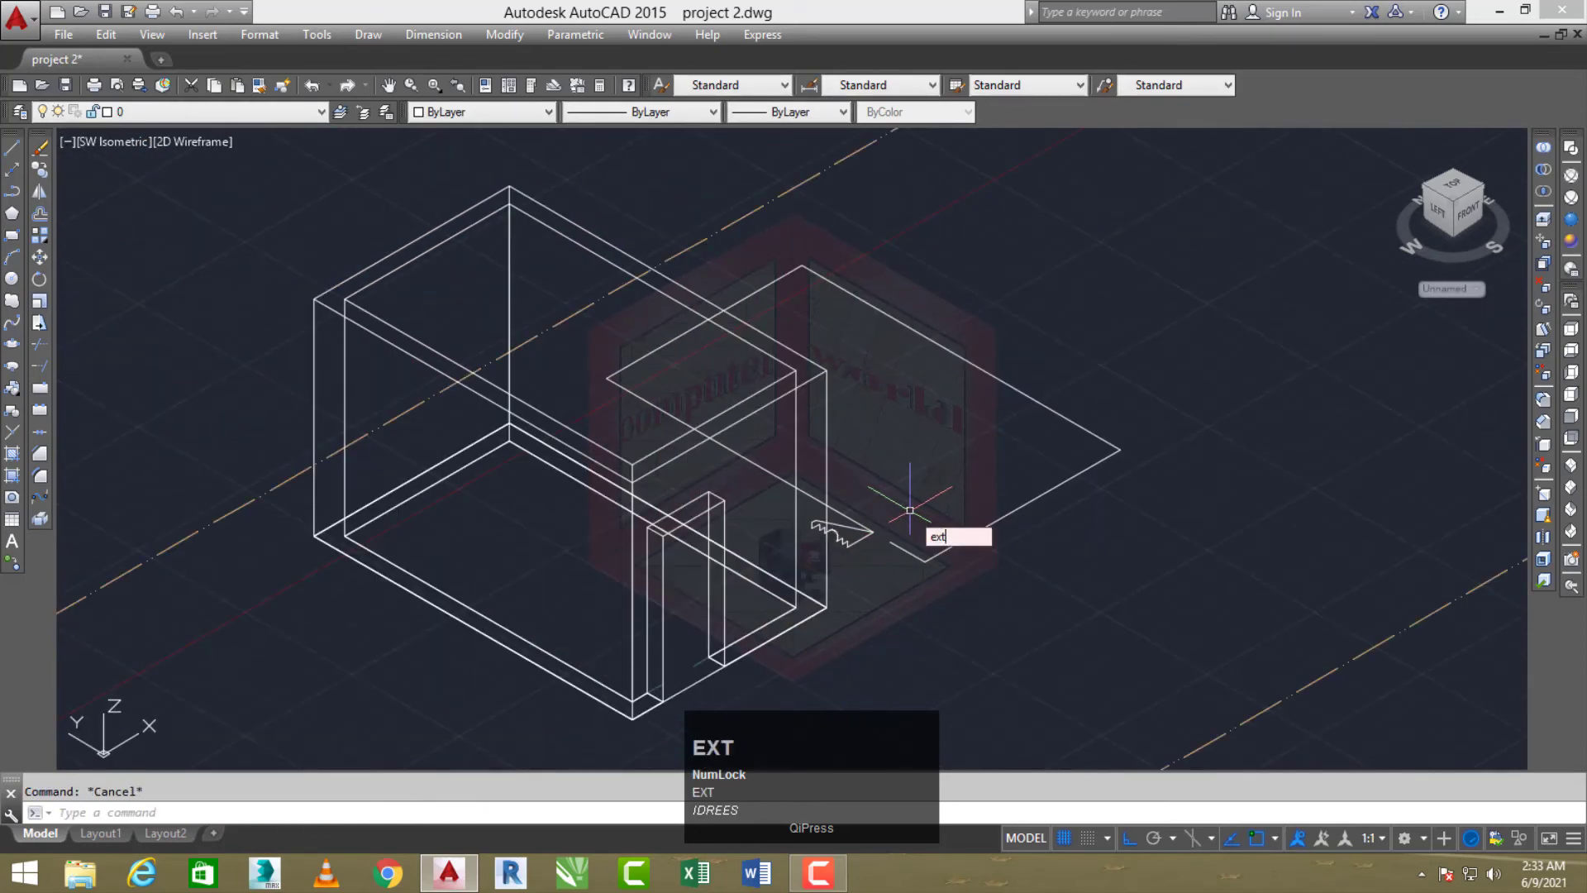
type("ext")
key("space")
scroll(861, 512, "up", 3)
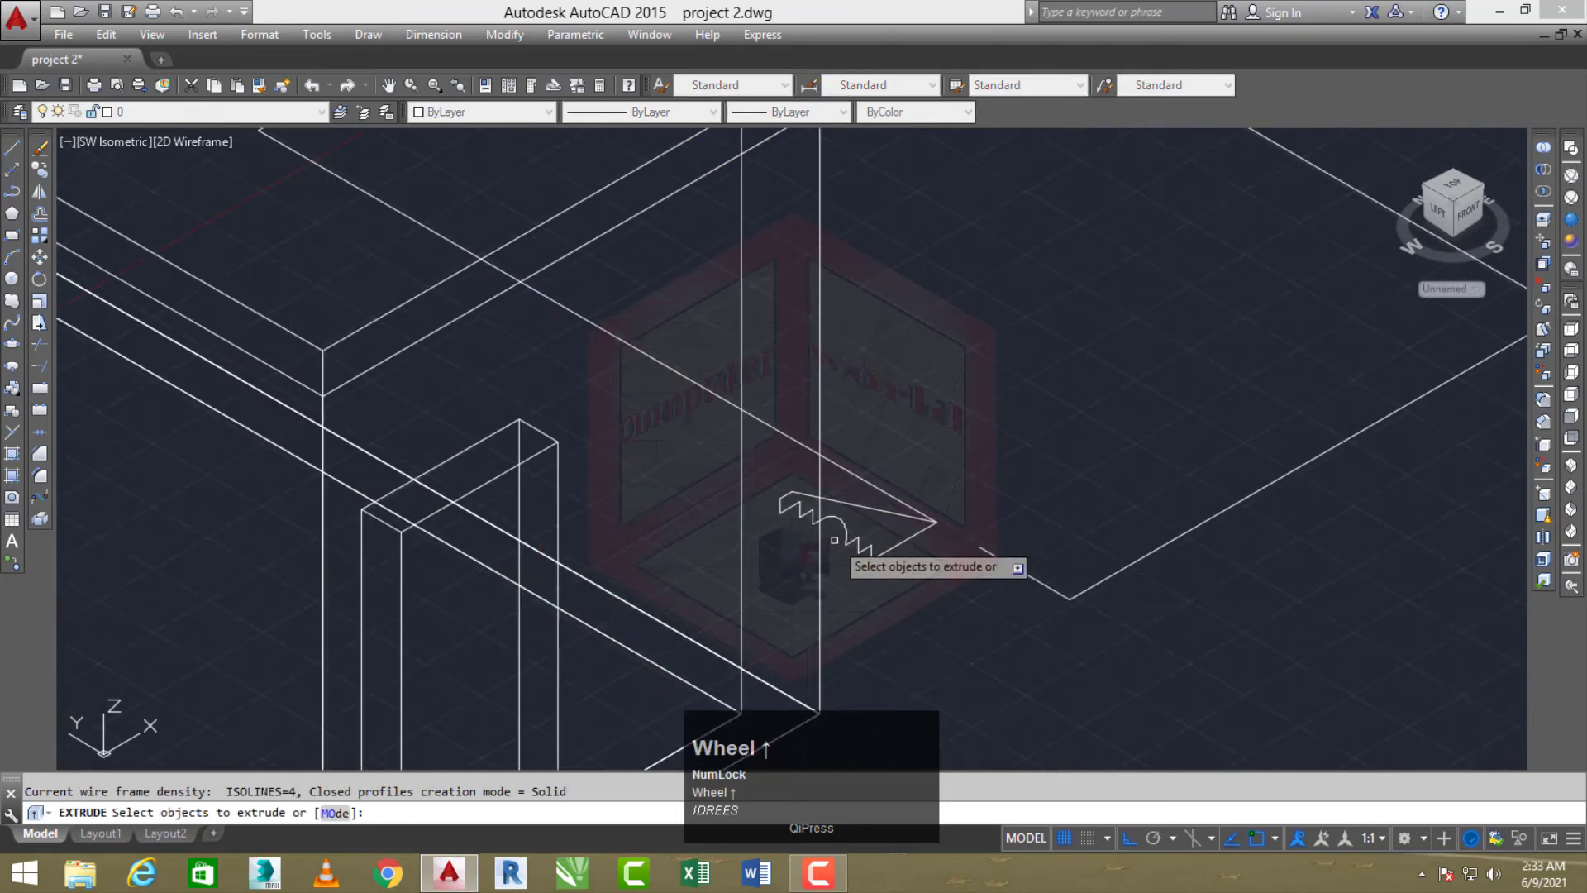
left_click(864, 505)
right_click(929, 433)
left_click(959, 443)
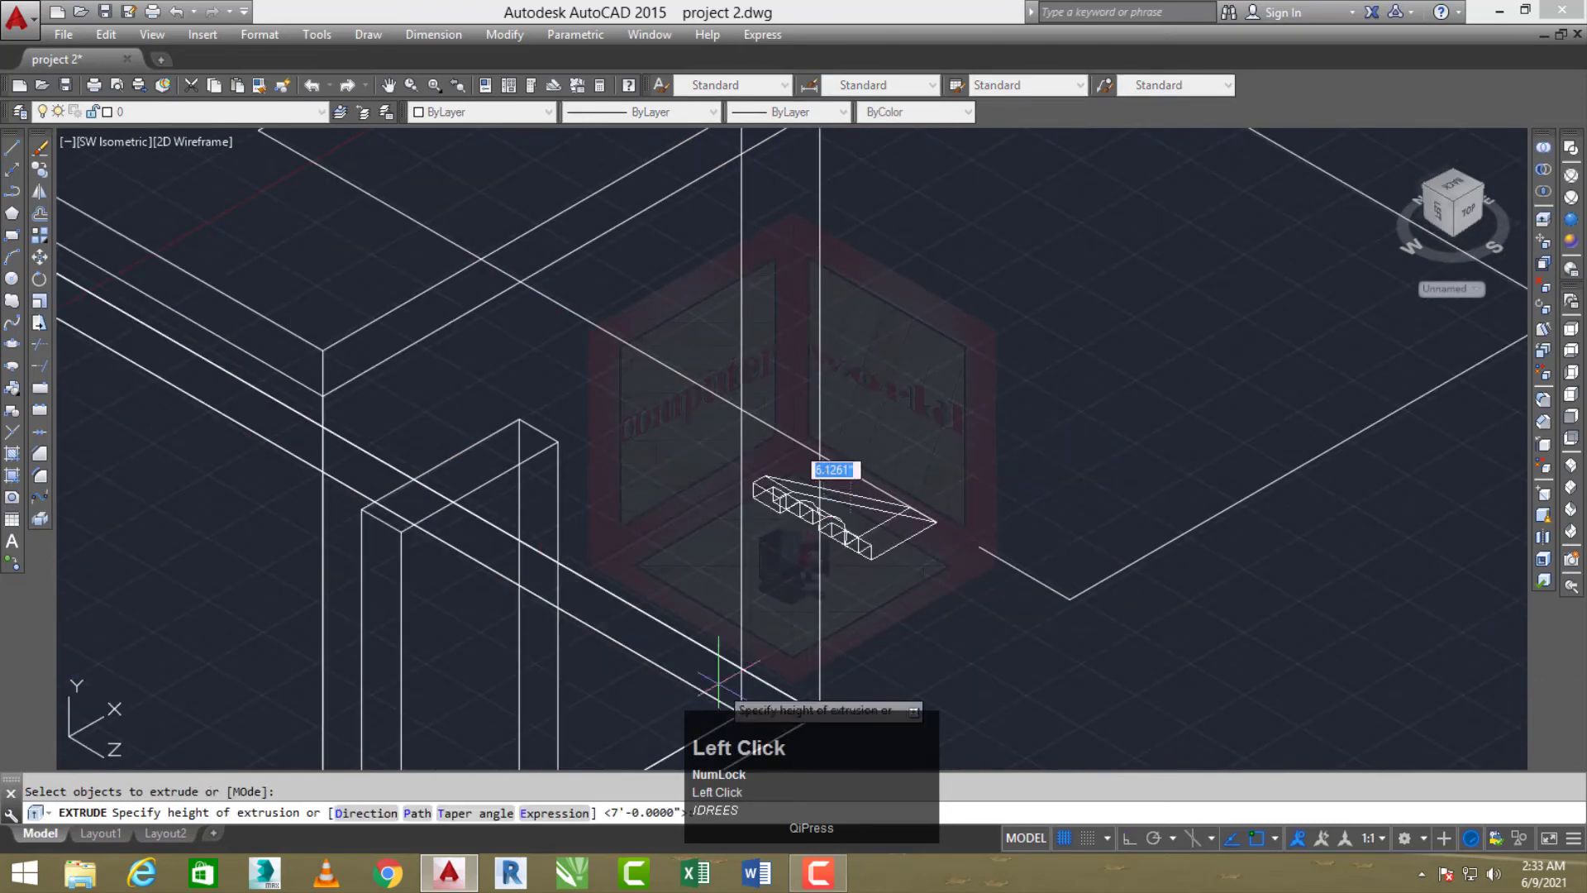
left_click(425, 814)
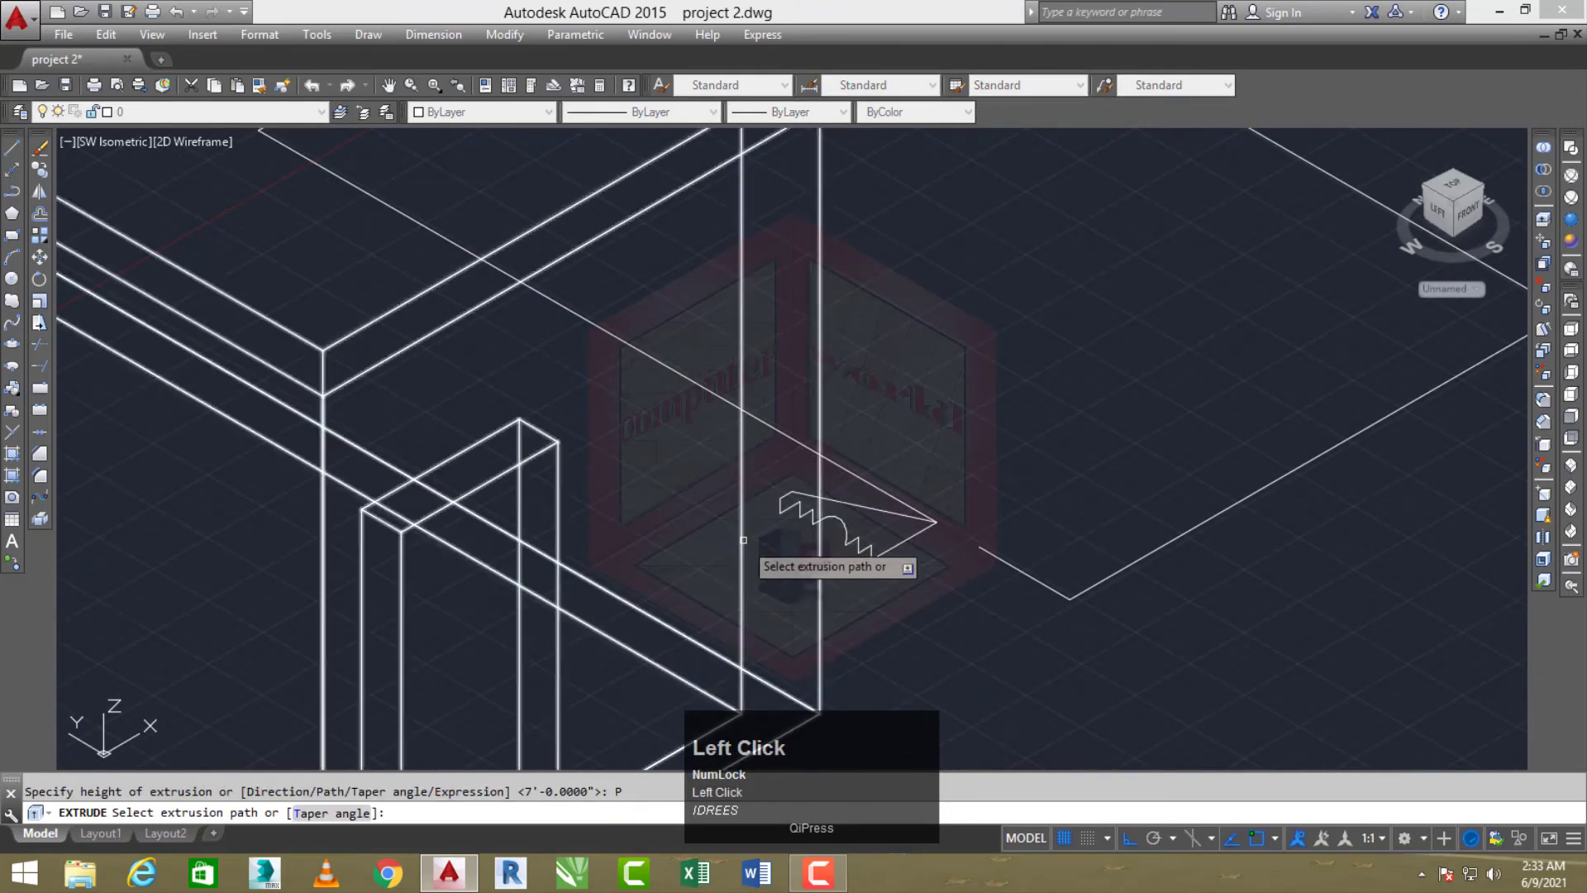
left_click(849, 489)
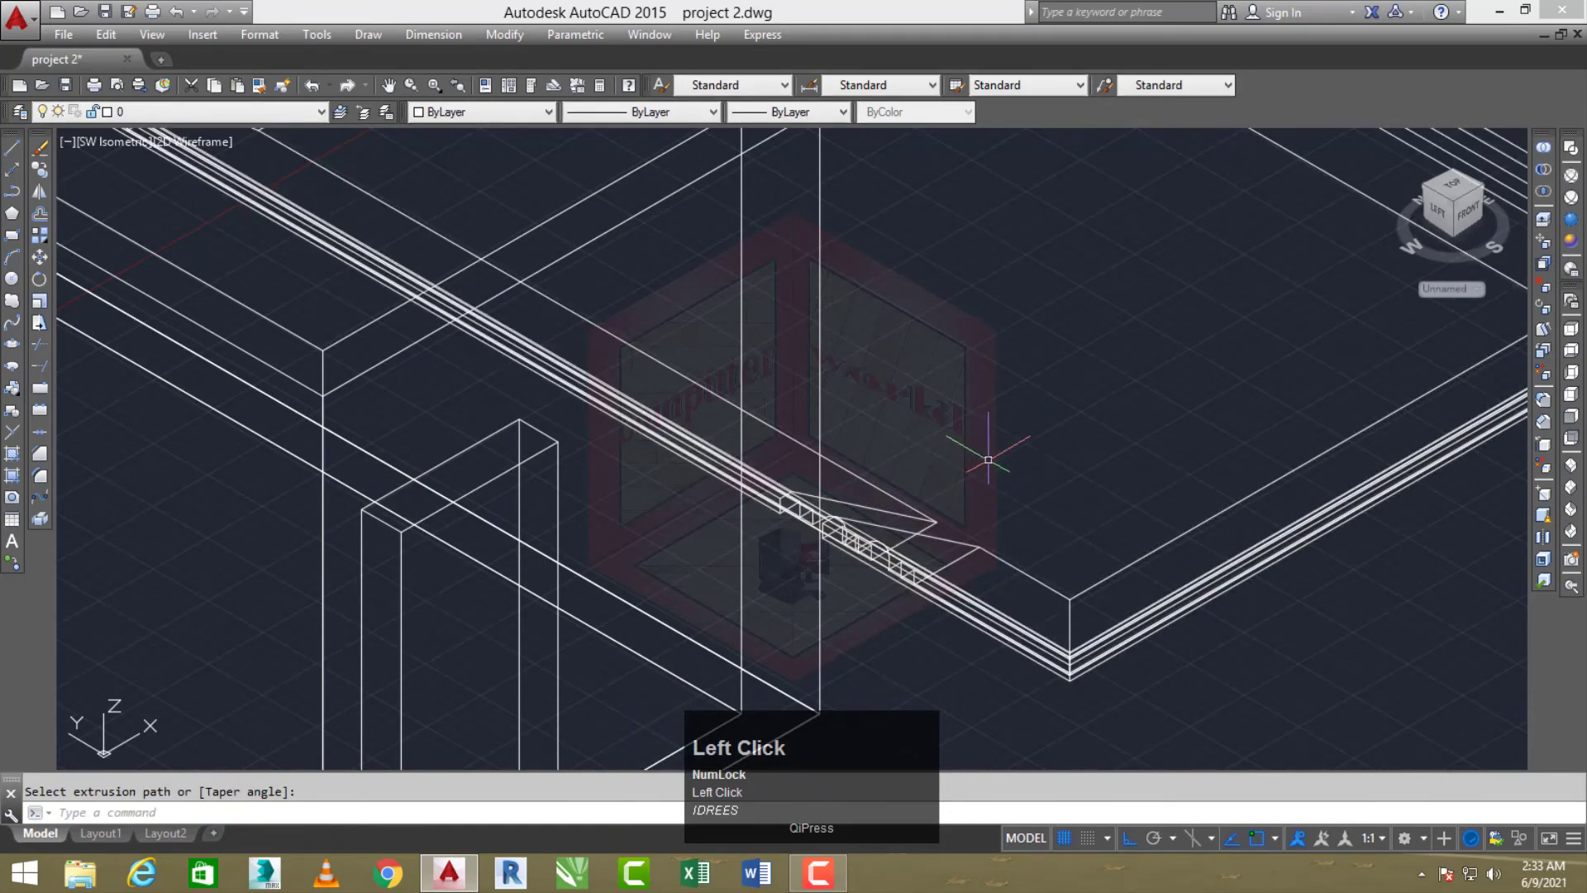
Extrude the cornice's end face across the gap to the opposite end, with a taper angle of 0
left_click(1544, 224)
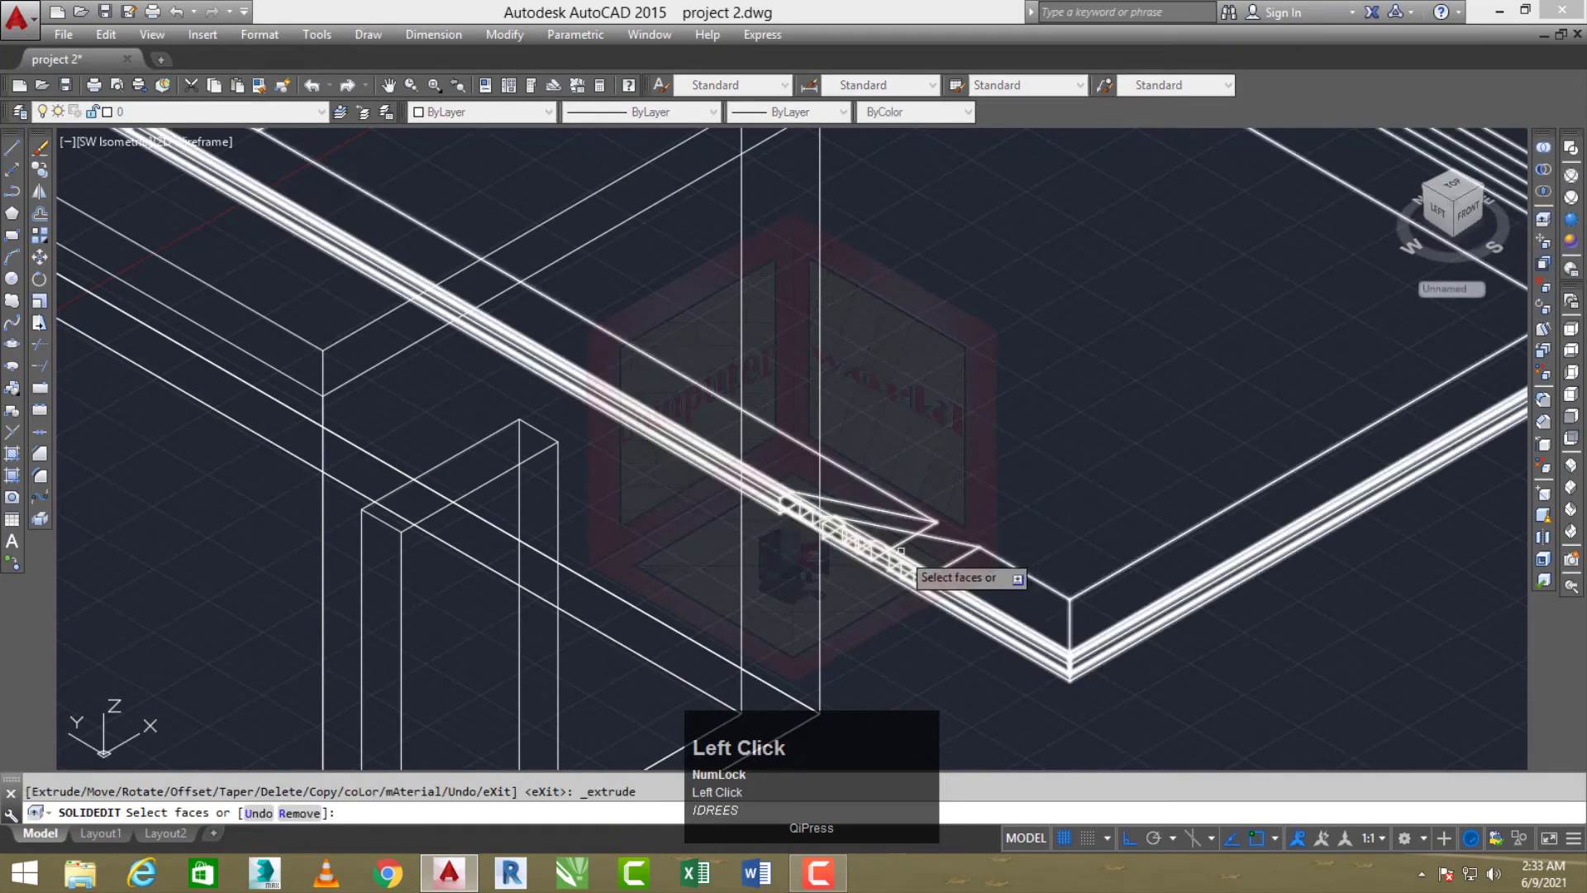
scroll(1009, 489, "up", 4)
left_click(984, 396)
scroll(1161, 344, "down", 2)
right_click(1160, 344)
left_click(1184, 352)
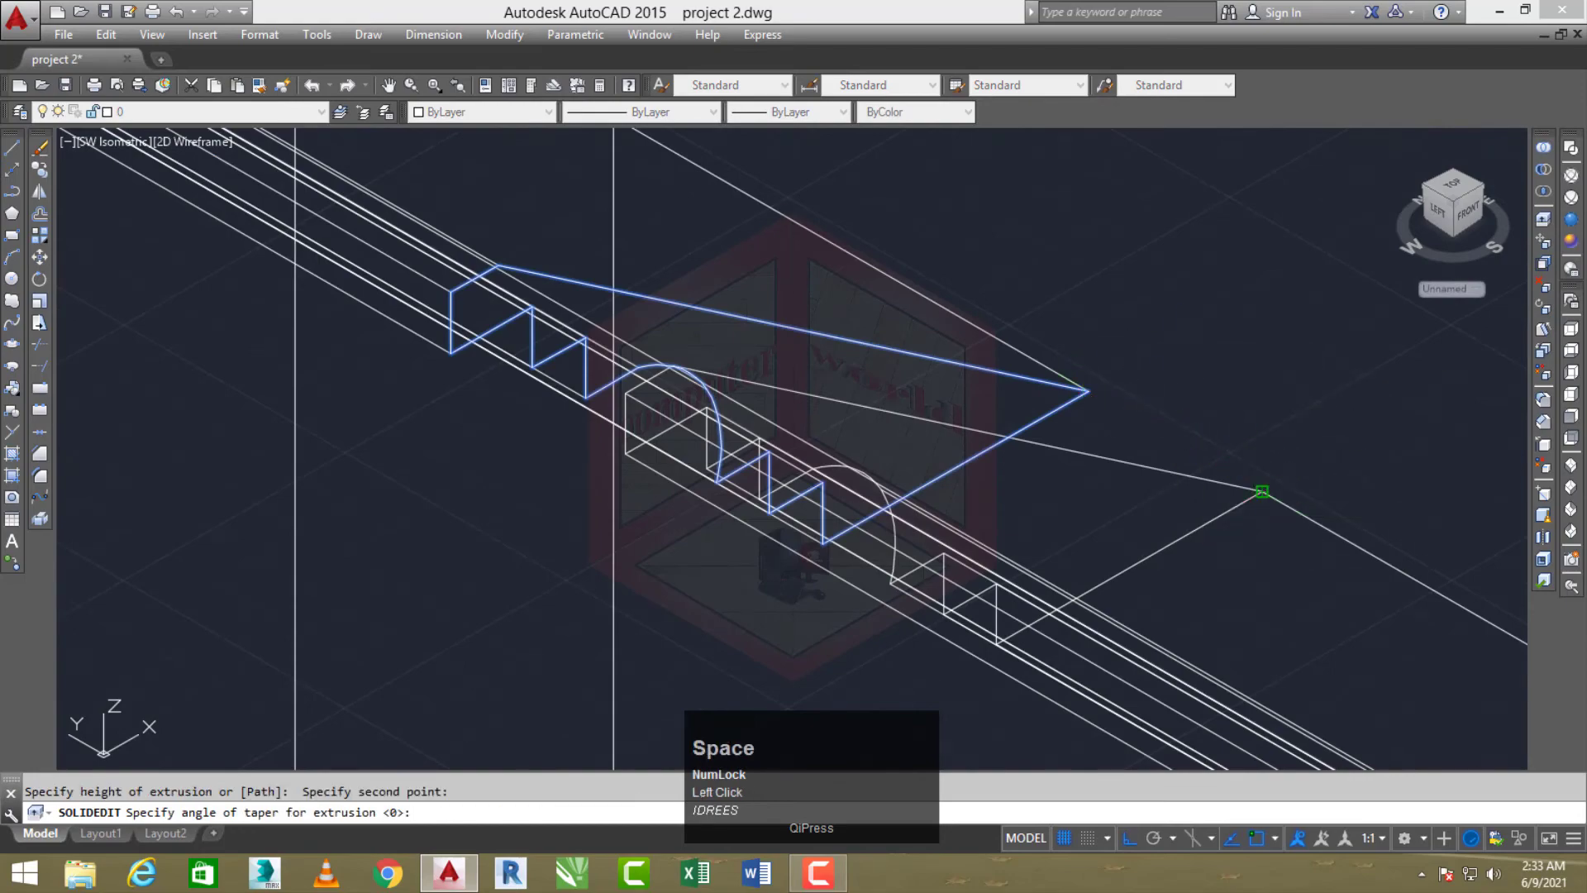
key("space")
key("Escape")
Create a boundary polyline from the rectangular area enclosed by the cornice
scroll(1039, 429, "down", 5)
middle_click_drag(1091, 380, 1020, 456)
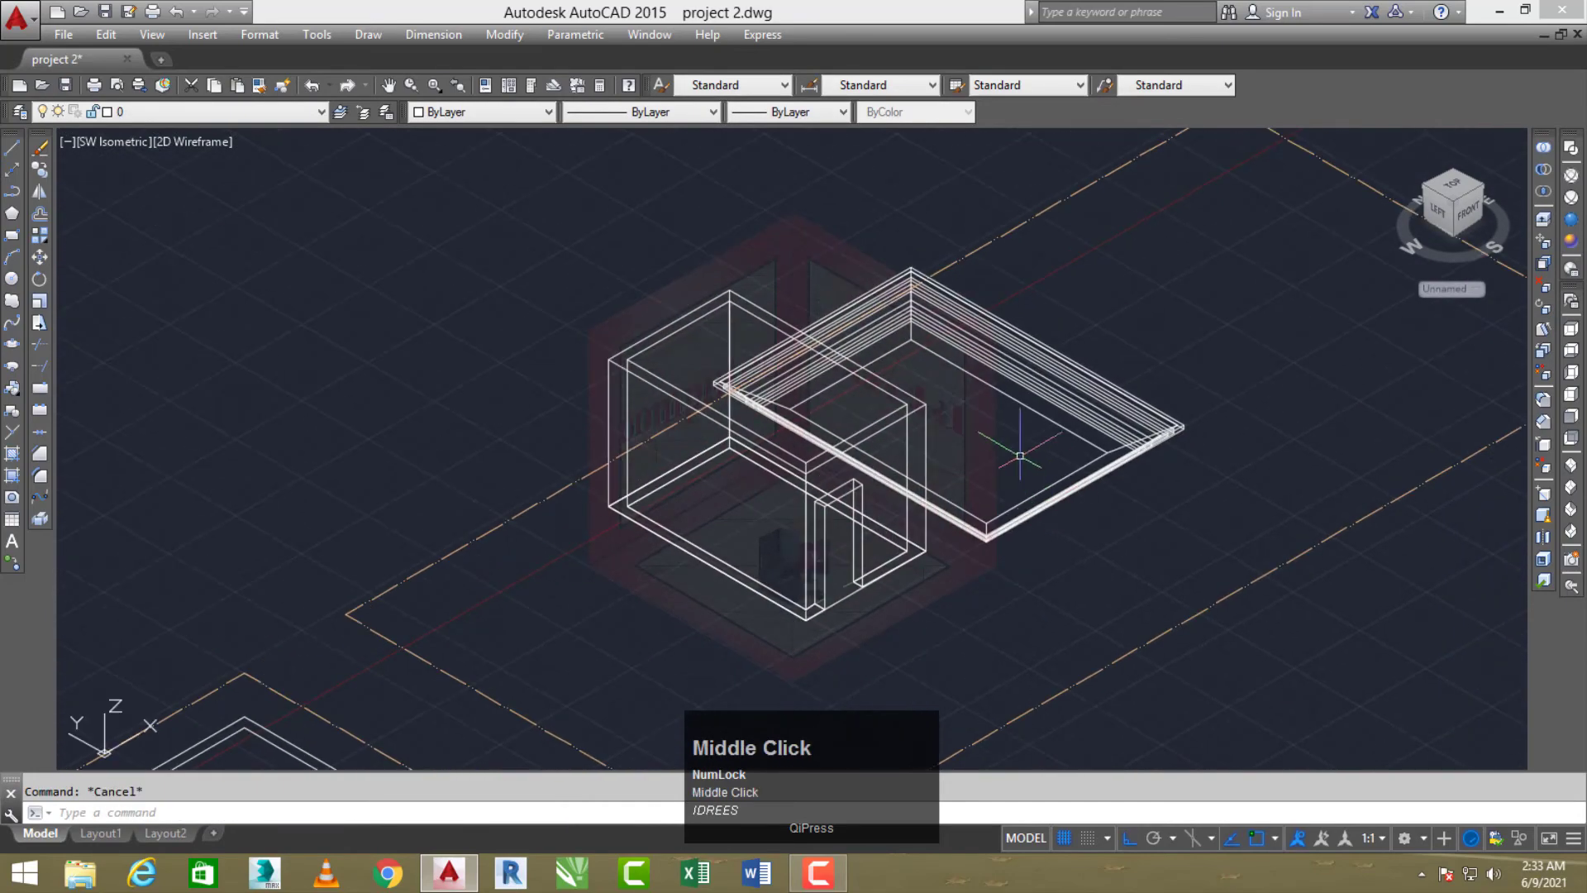
scroll(1020, 456, "up", 2)
type("bo")
key("space")
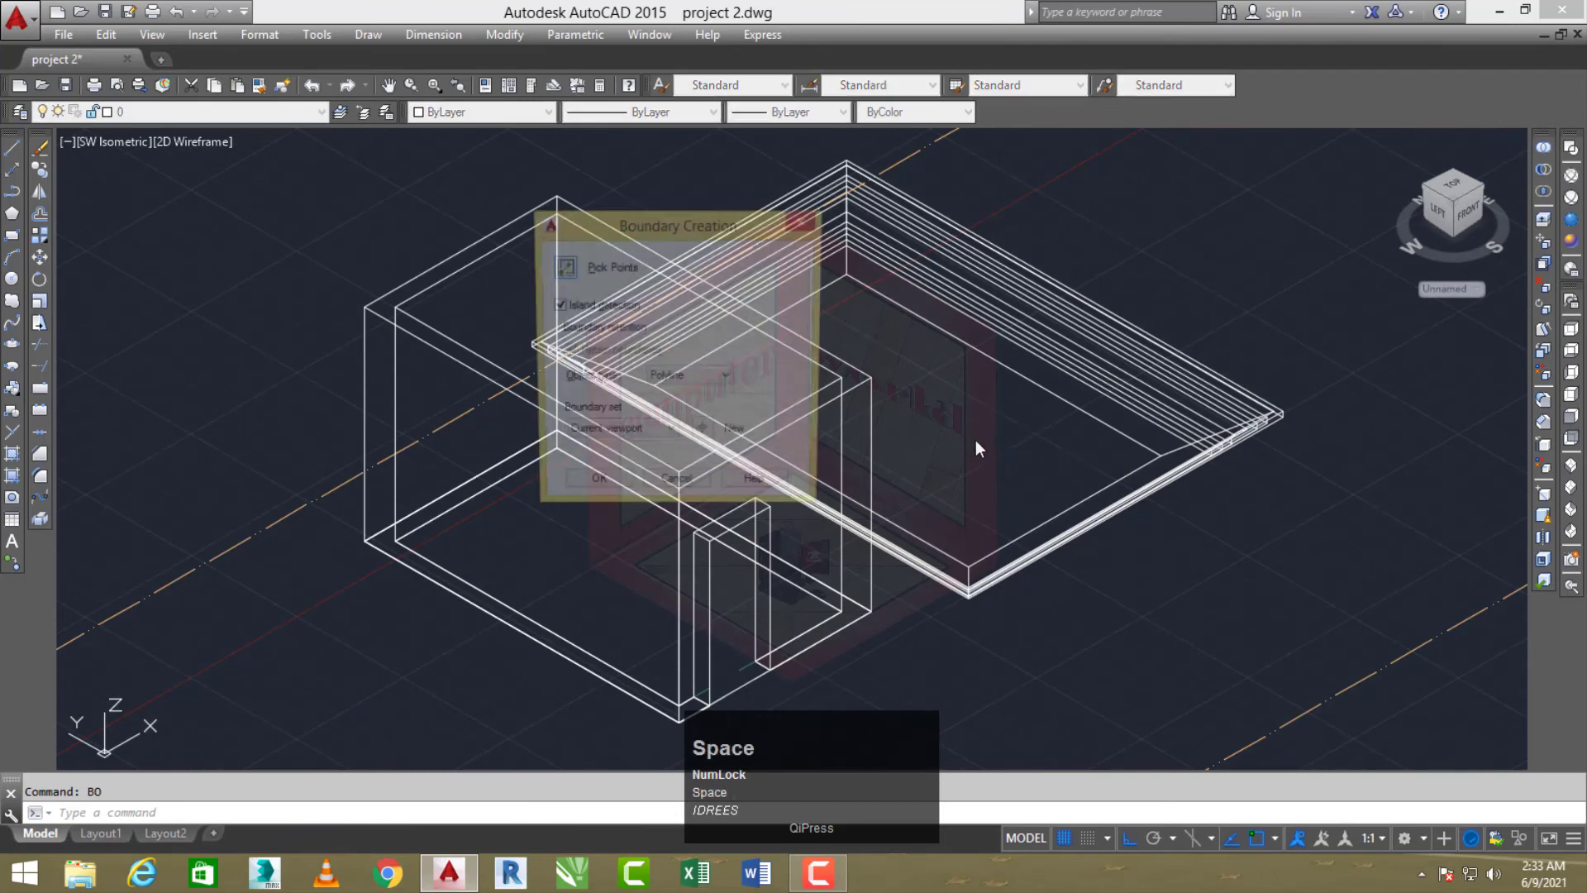
left_click(561, 267)
left_click(971, 463)
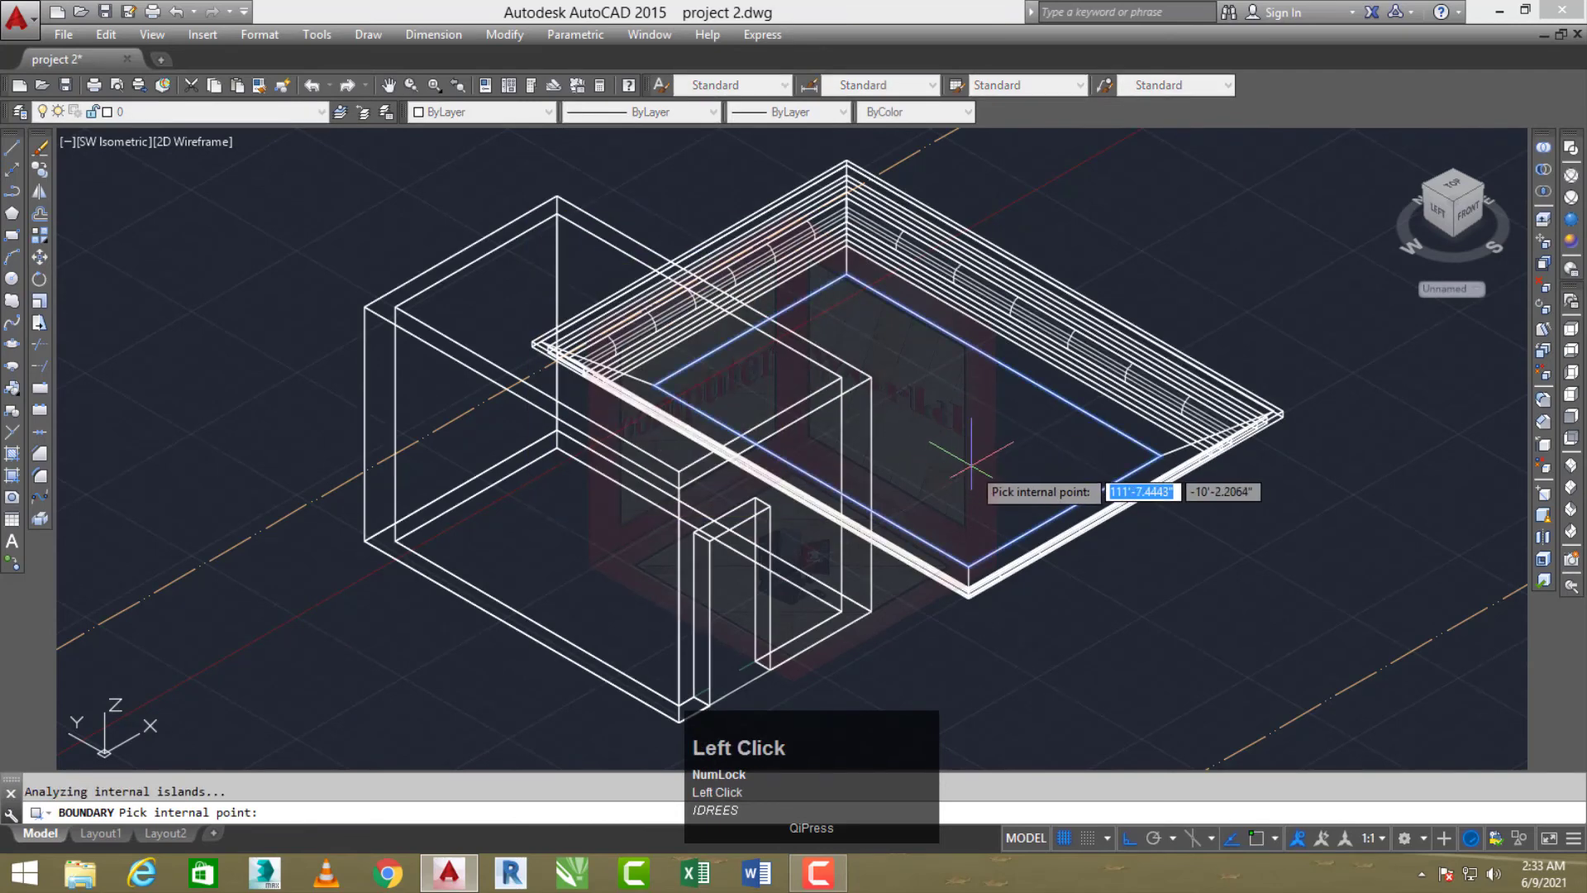
right_click(980, 467)
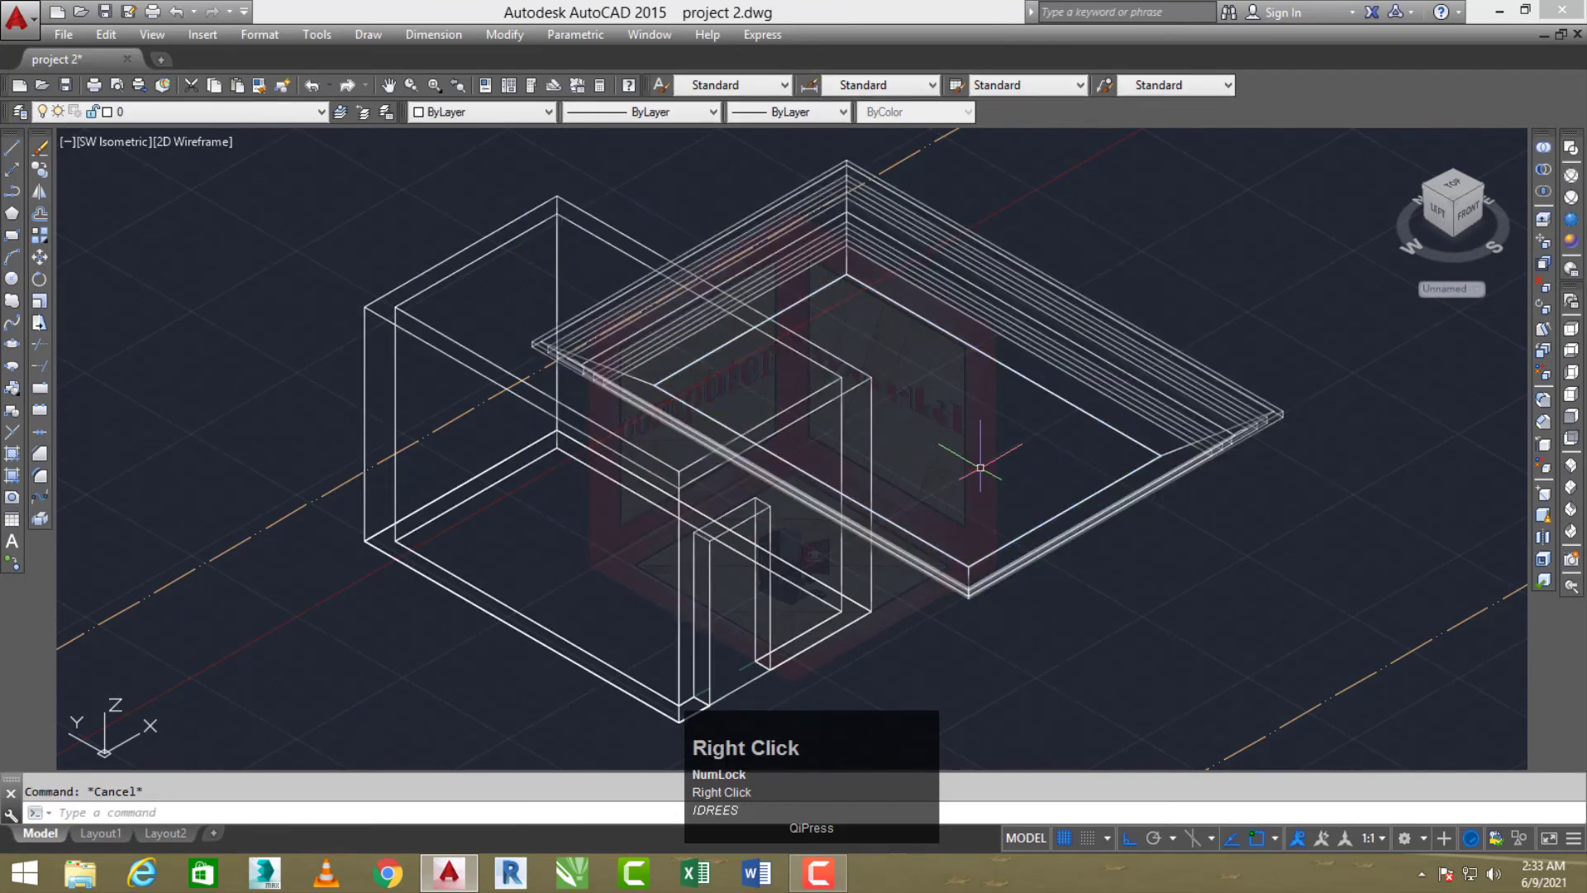
Extrude the boundary polyline inside the cornice downward by 6 inches to form the roof slab
type("ex")
key("space")
left_click(975, 464)
right_click(982, 463)
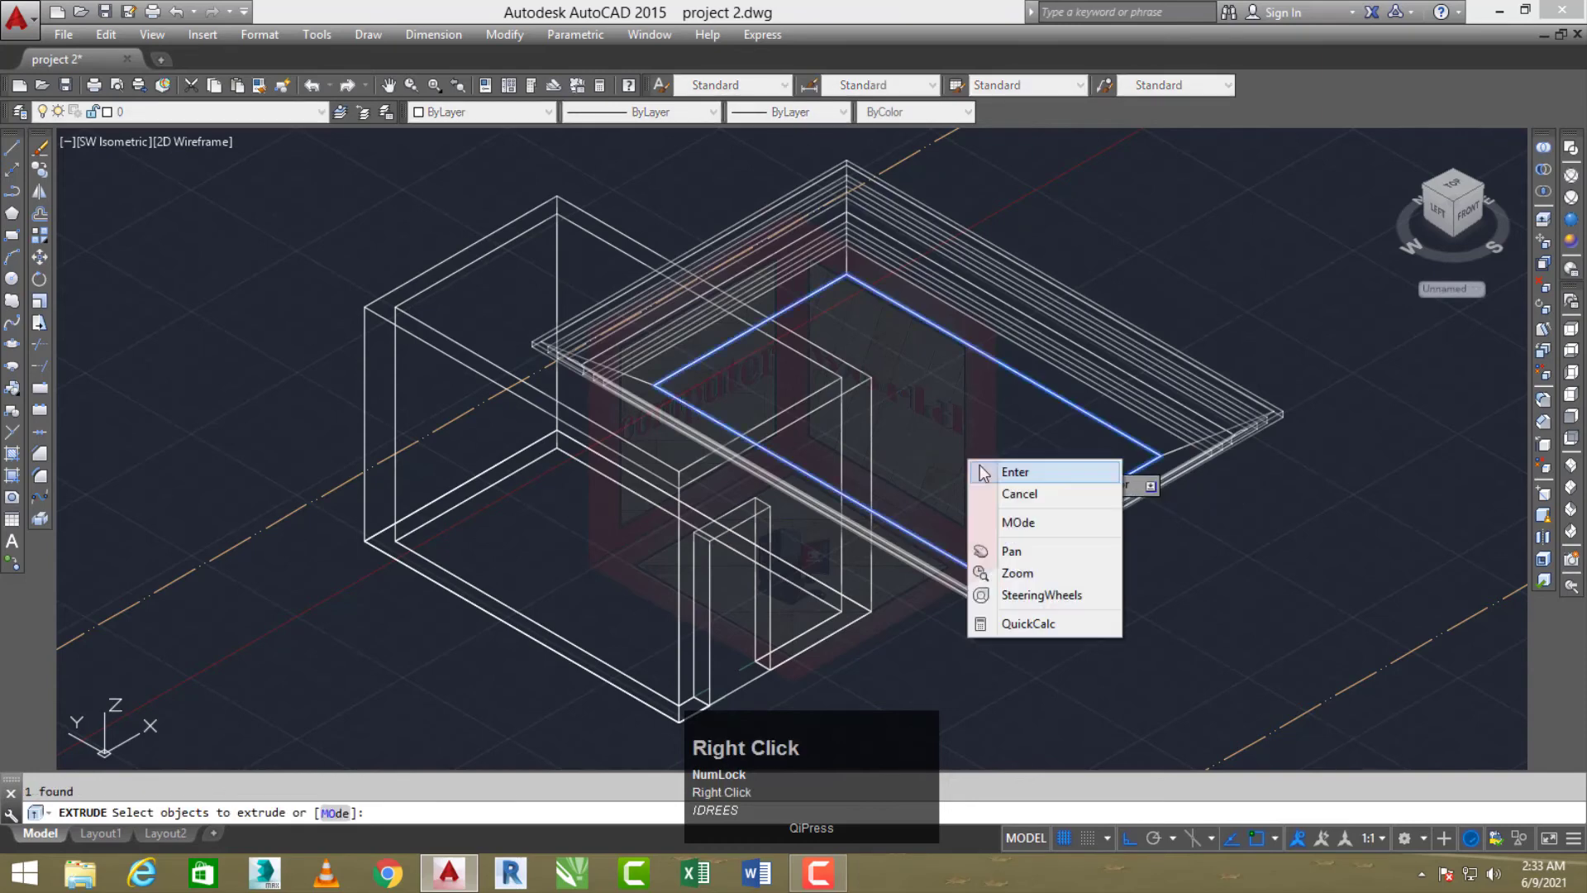
left_click(1017, 471)
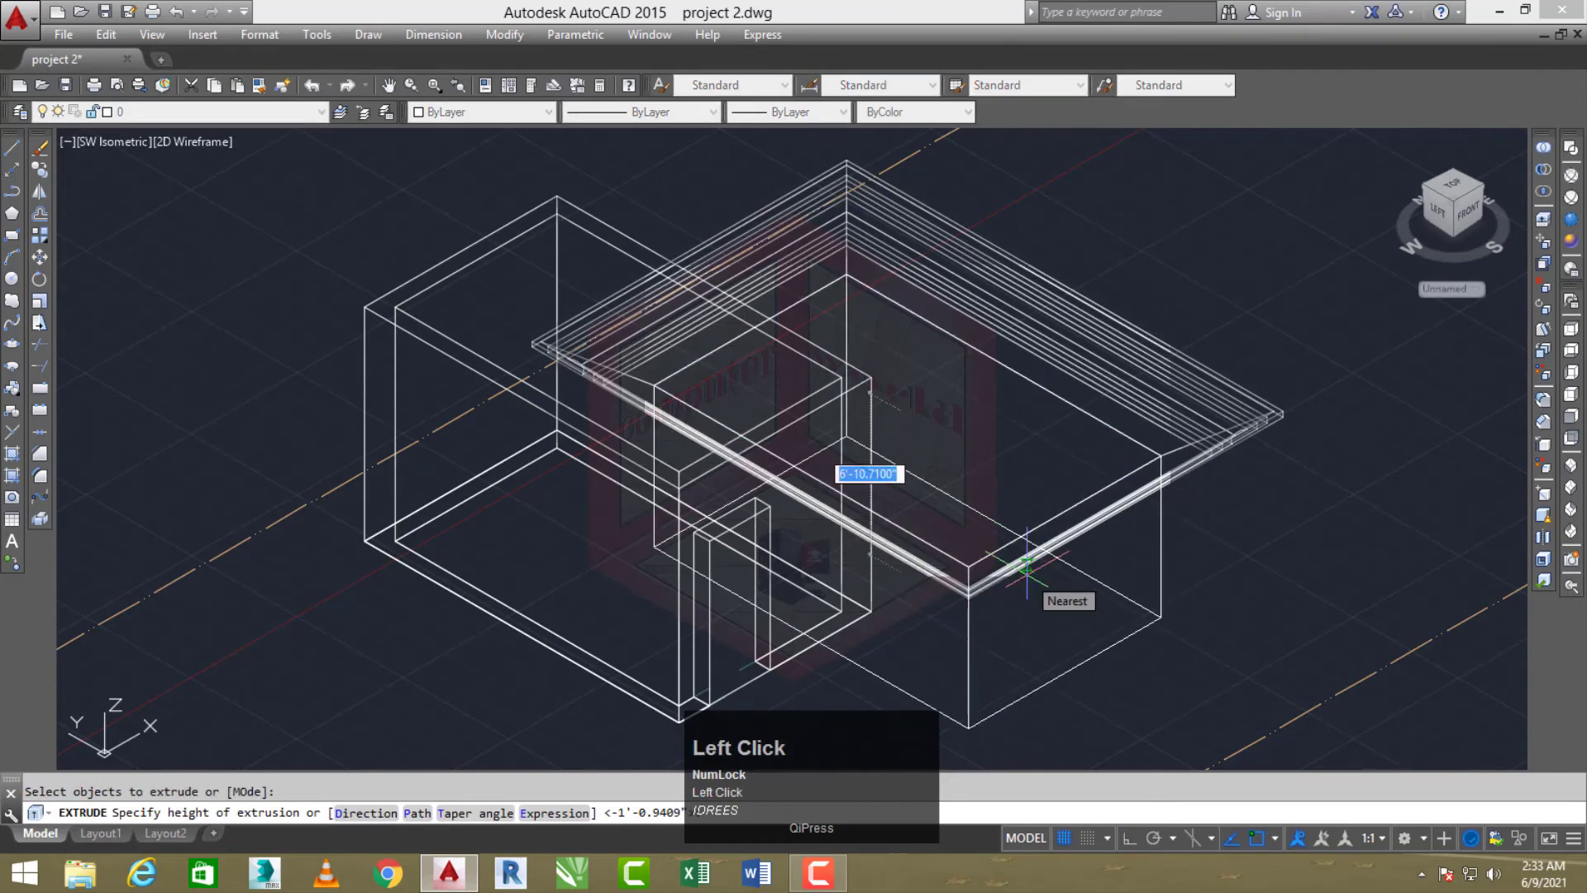
type("6")
key("space")
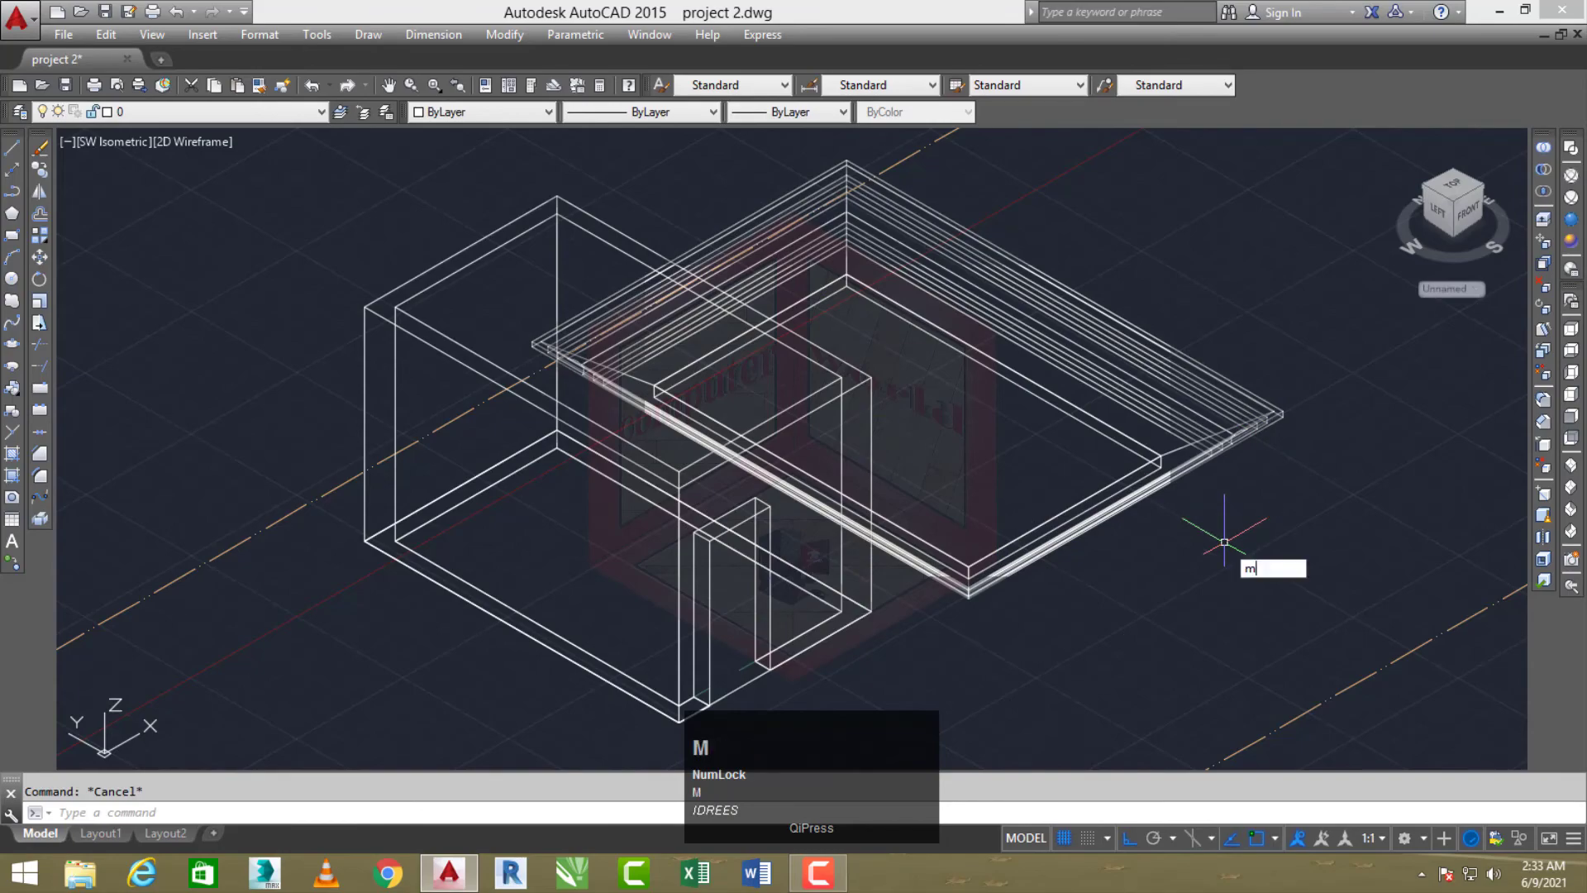
Move the slab and cornice together by the slab's lower back corner onto the top back corner of the stairwell room's walls
type("m")
key("space")
left_click(1224, 538)
left_click(1075, 429)
right_click(1074, 430)
scroll(851, 285, "up", 4)
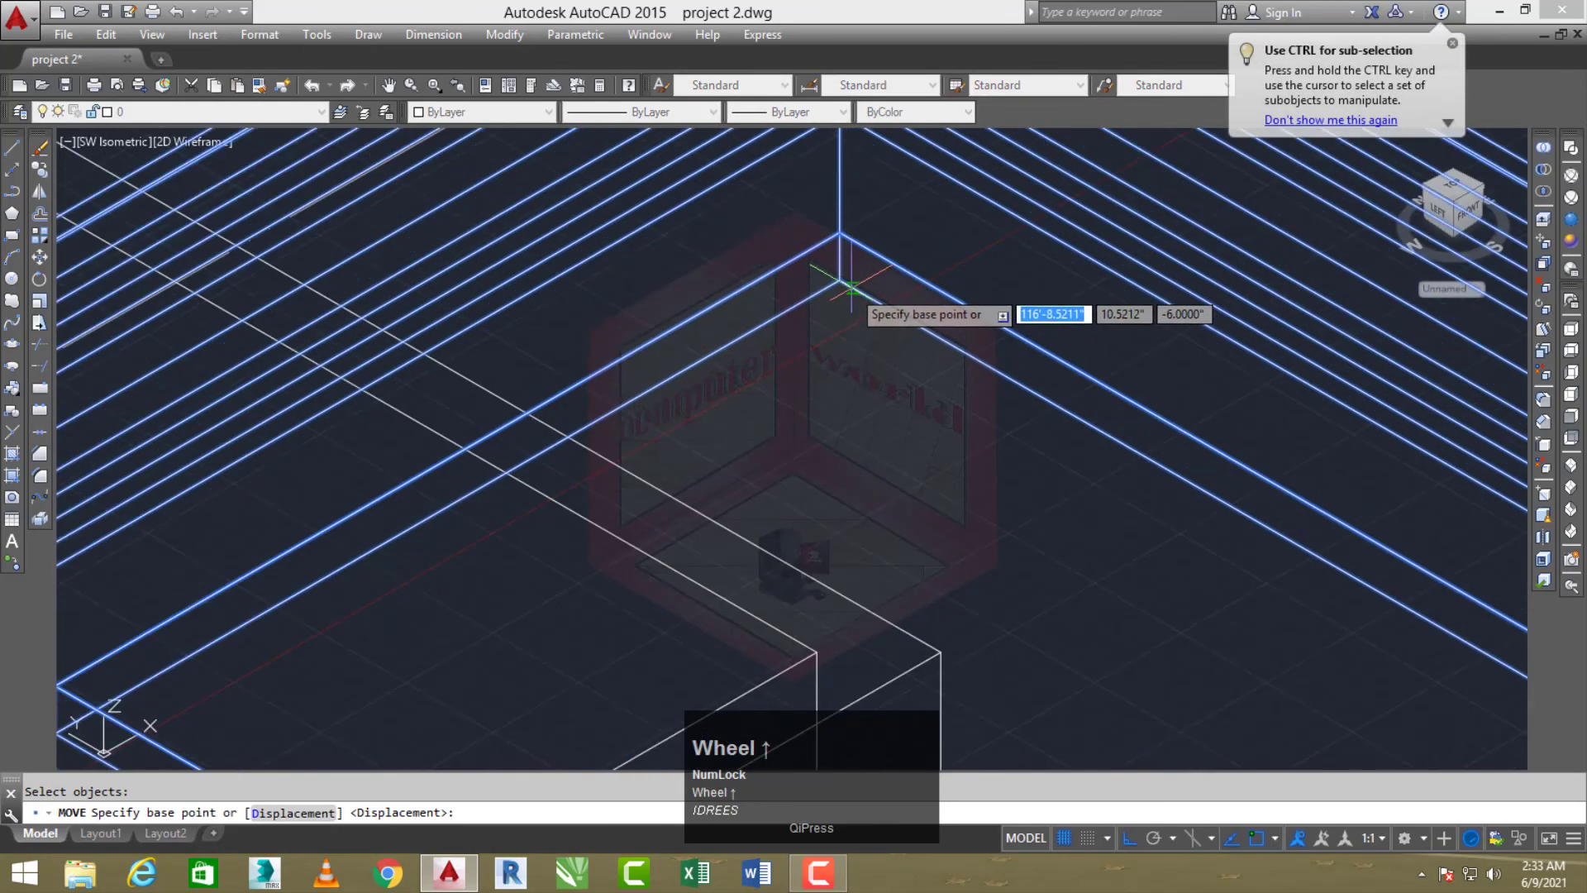
left_click(840, 281)
scroll(841, 285, "down", 6)
middle_click_drag(842, 290, 1006, 410)
scroll(732, 300, "up", 2)
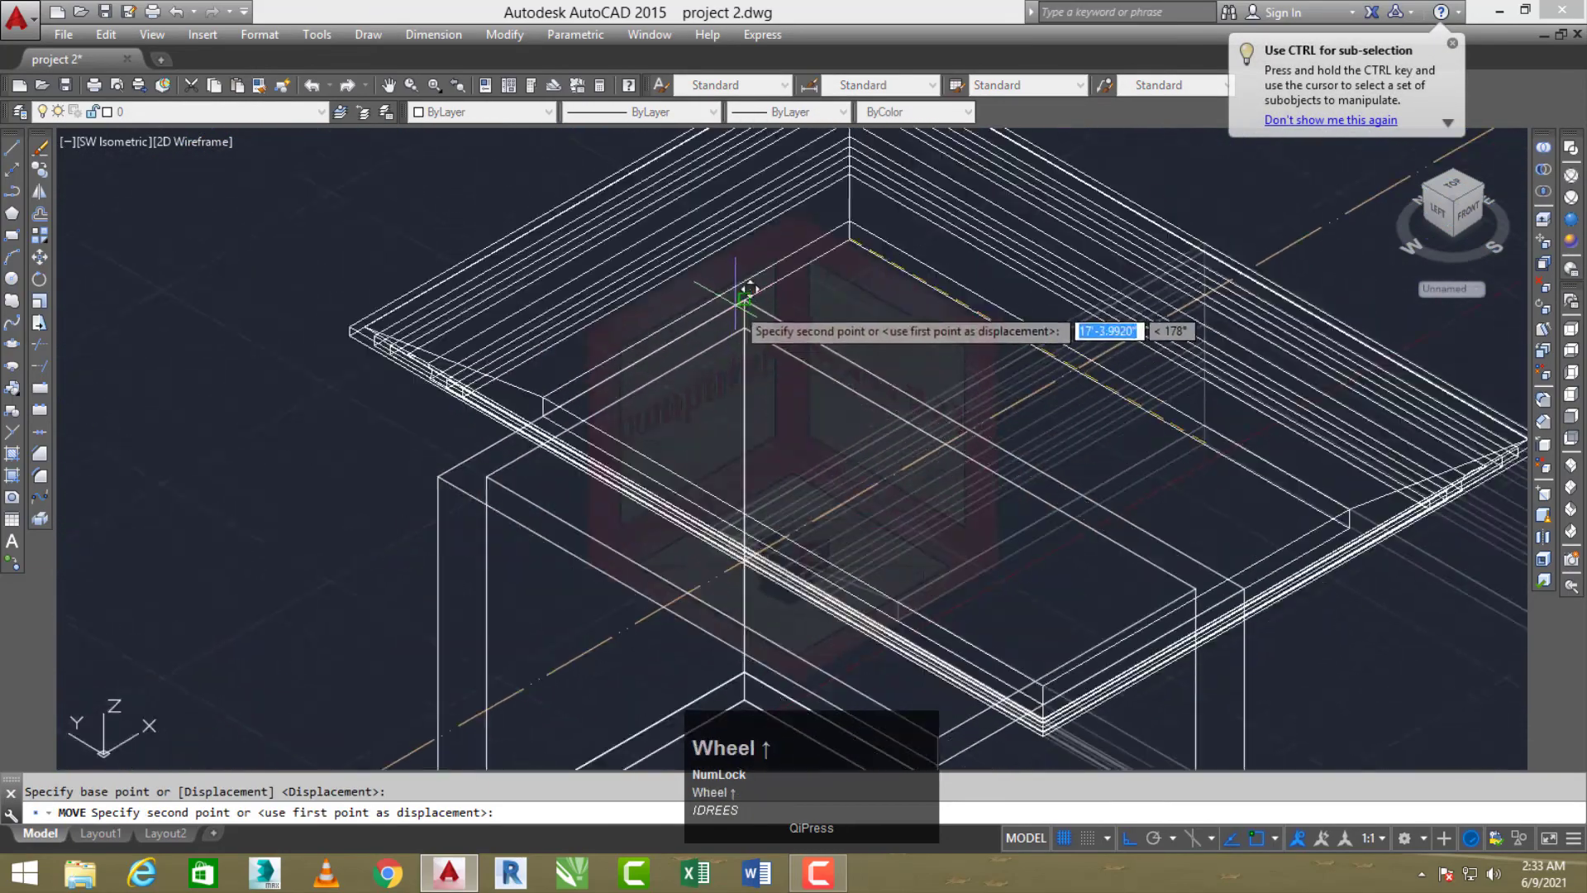
left_click(747, 291)
scroll(746, 291, "down", 3)
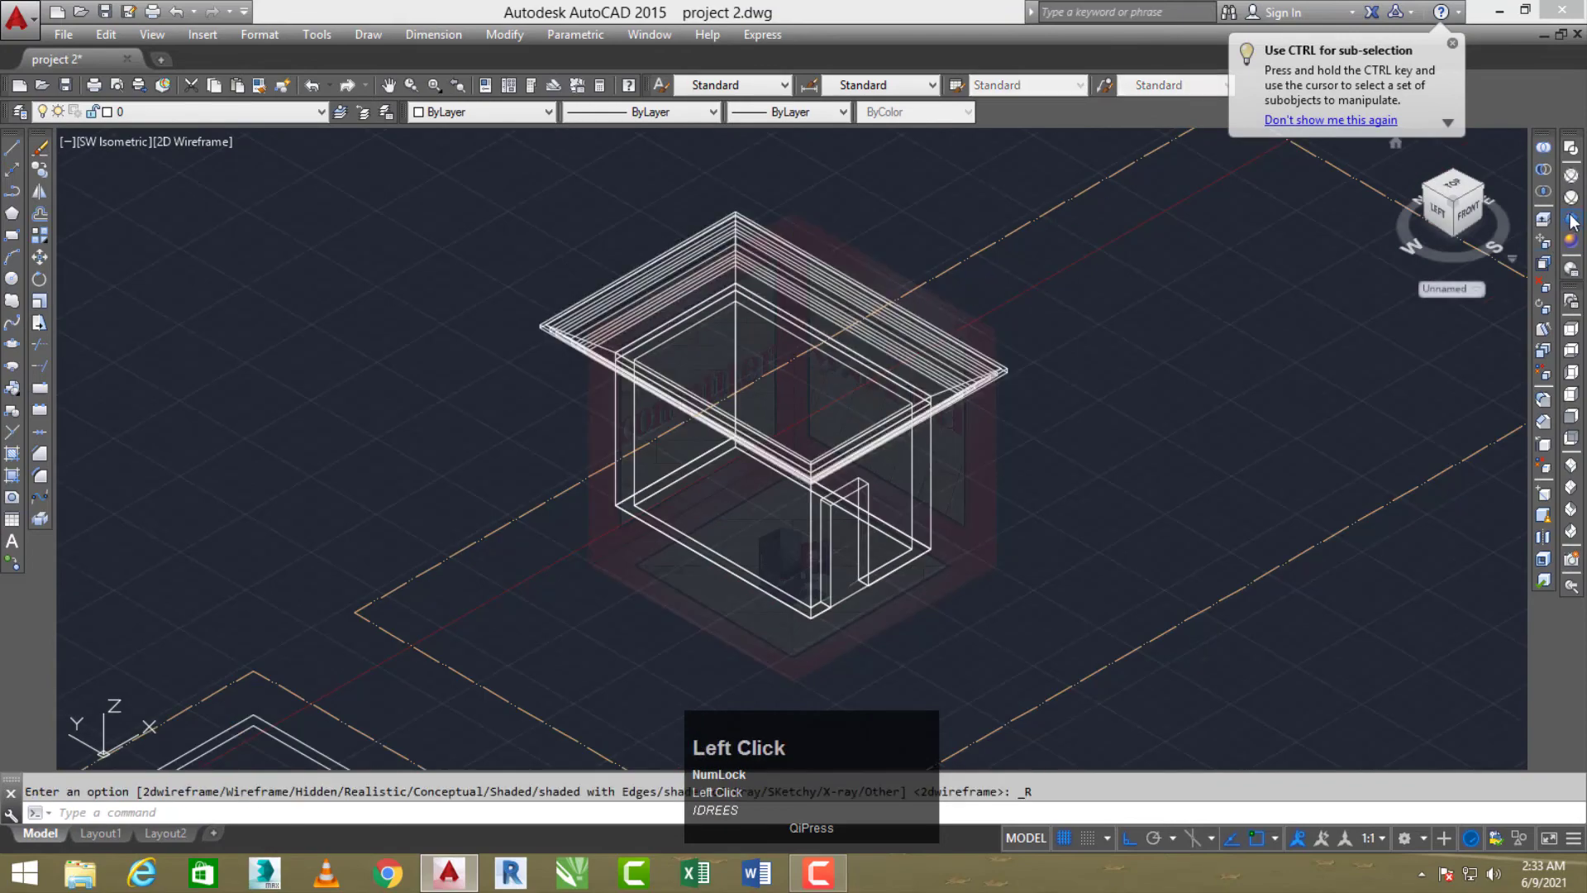
Examine the shaded stairwell room with its roof and the other building models and plans across the drawing
middle_click_drag(1180, 347, 1040, 444, "shift")
scroll(950, 413, "down", 3)
middle_click_drag(930, 405, 1112, 294)
scroll(1052, 334, "down", 8)
scroll(537, 578, "up", 6)
middle_click_drag(614, 549, 397, 599)
scroll(620, 562, "down", 5)
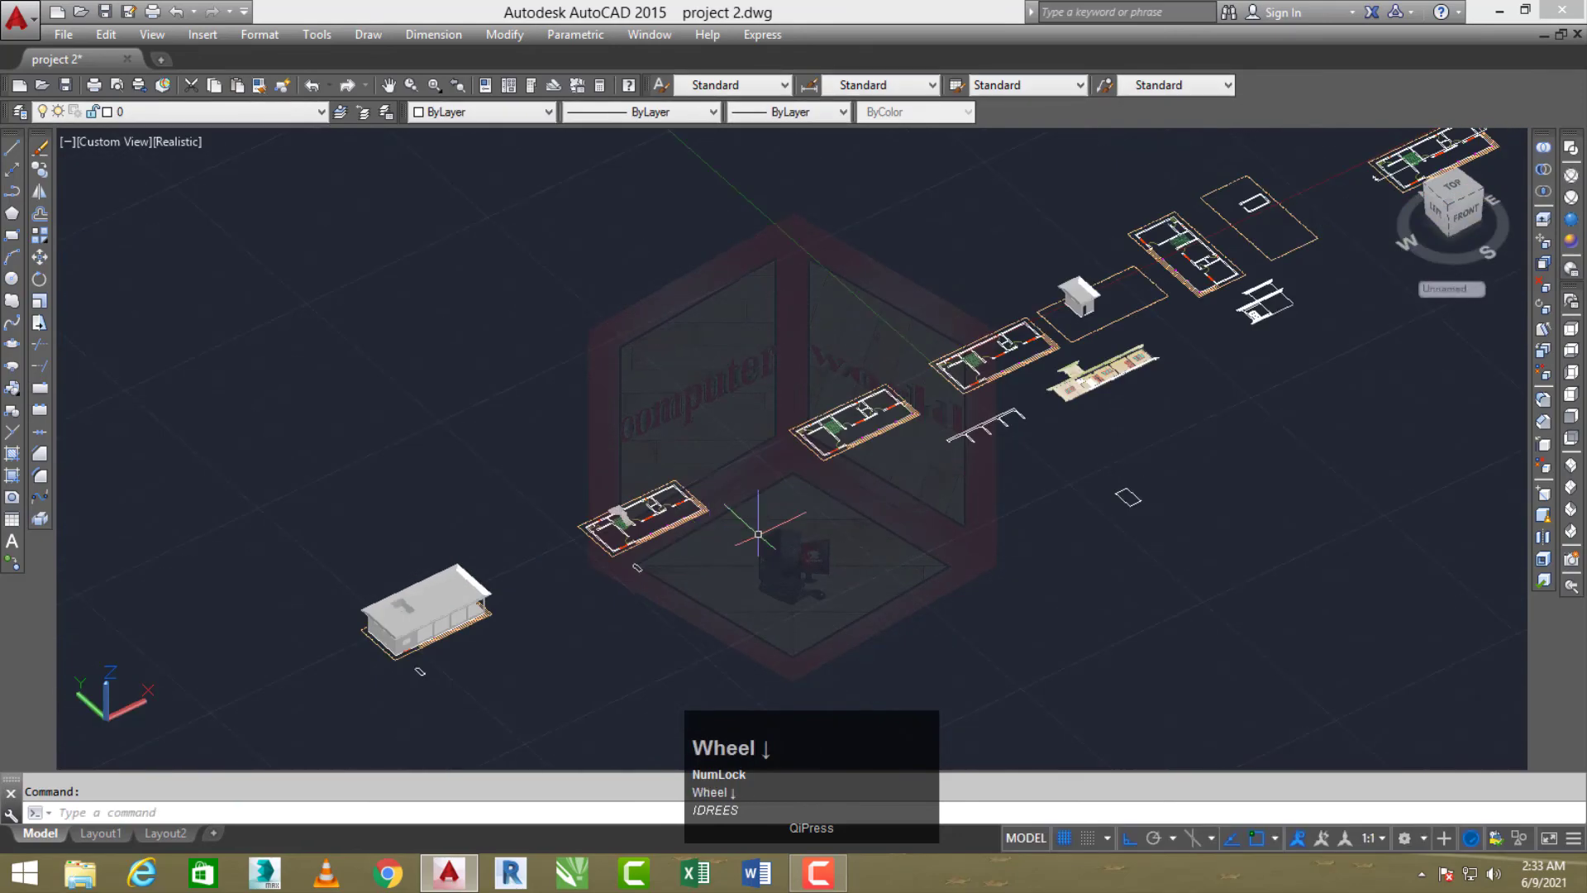
scroll(1184, 264, "up", 3)
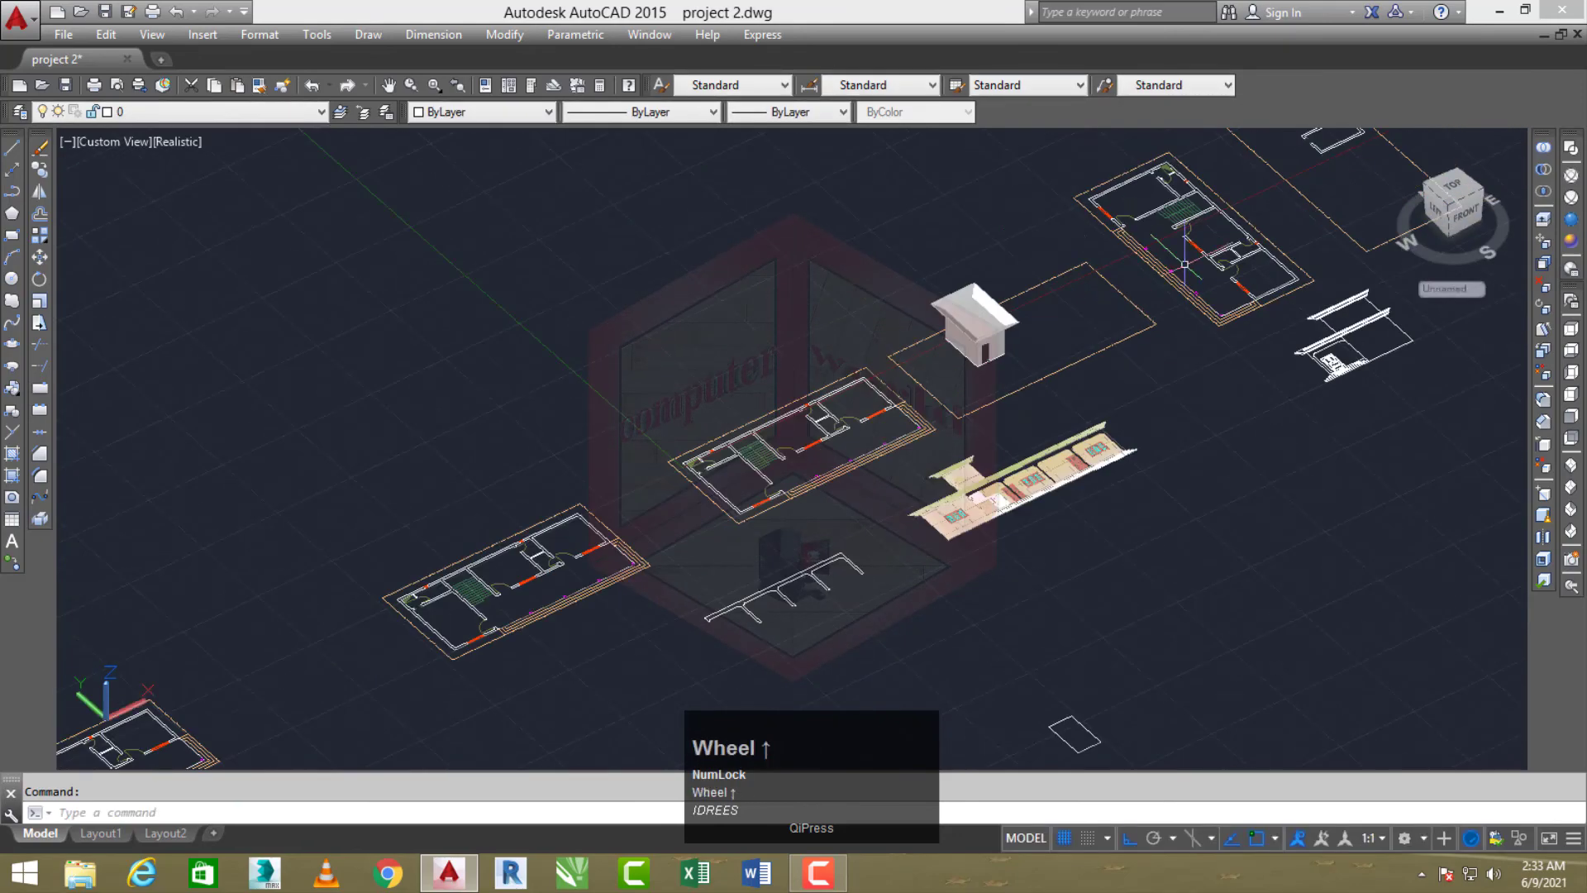
Switch the viewport to the 2D Wireframe visual style with the stairwell room in view
left_click(1570, 148)
scroll(1011, 347, "up", 5)
middle_click_drag(1011, 347, 1106, 387)
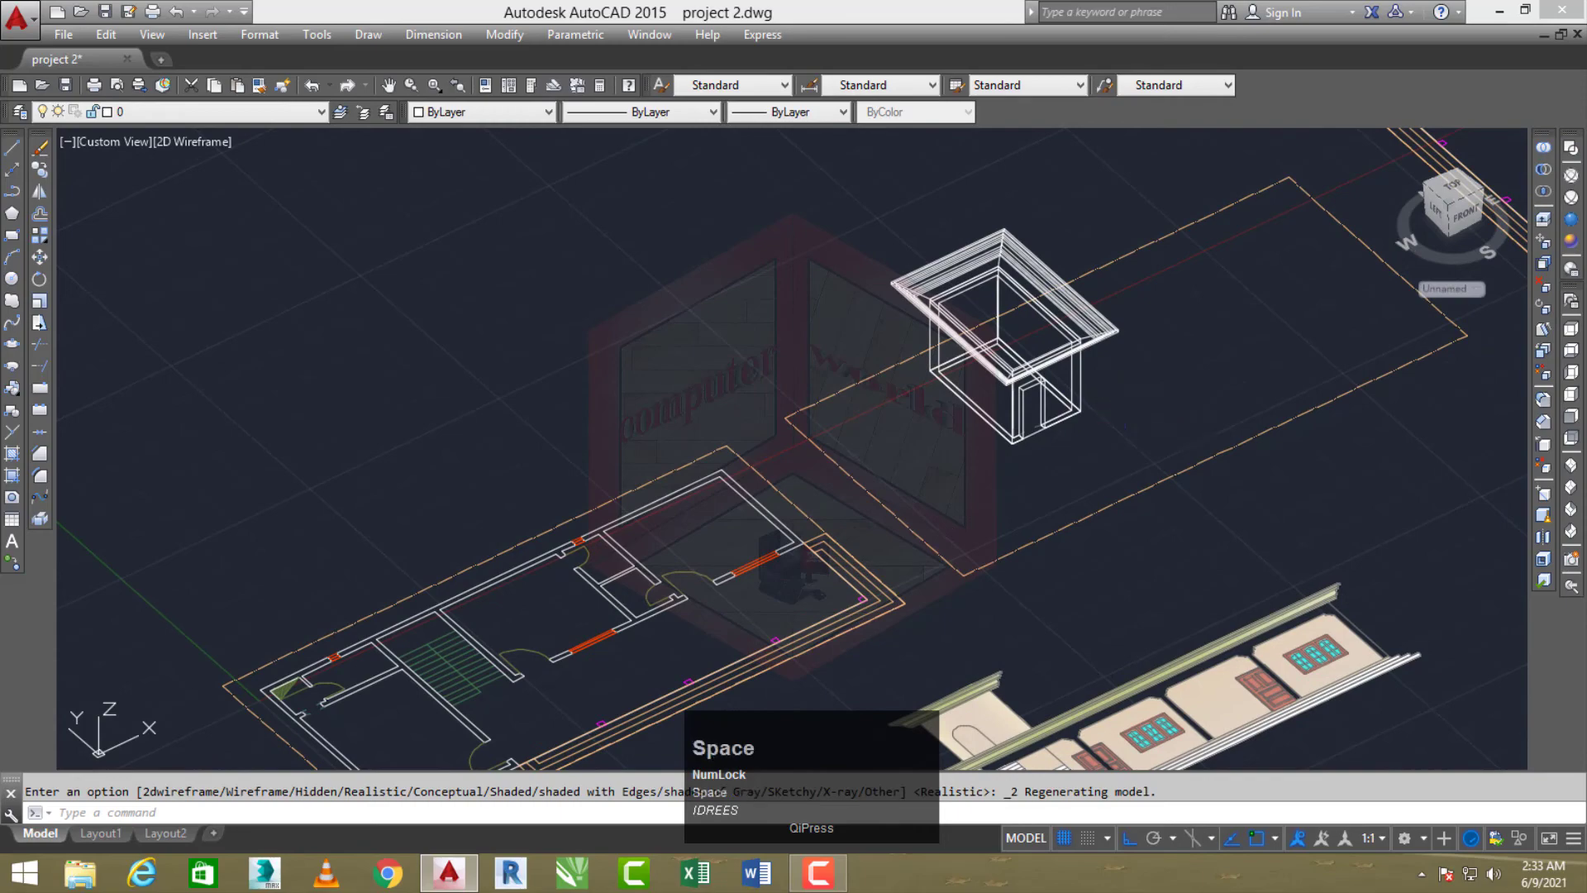
scroll(1095, 393, "up", 4)
type("m")
key("space")
left_click(1182, 271)
left_click(903, 409)
scroll(894, 308, "up", 4)
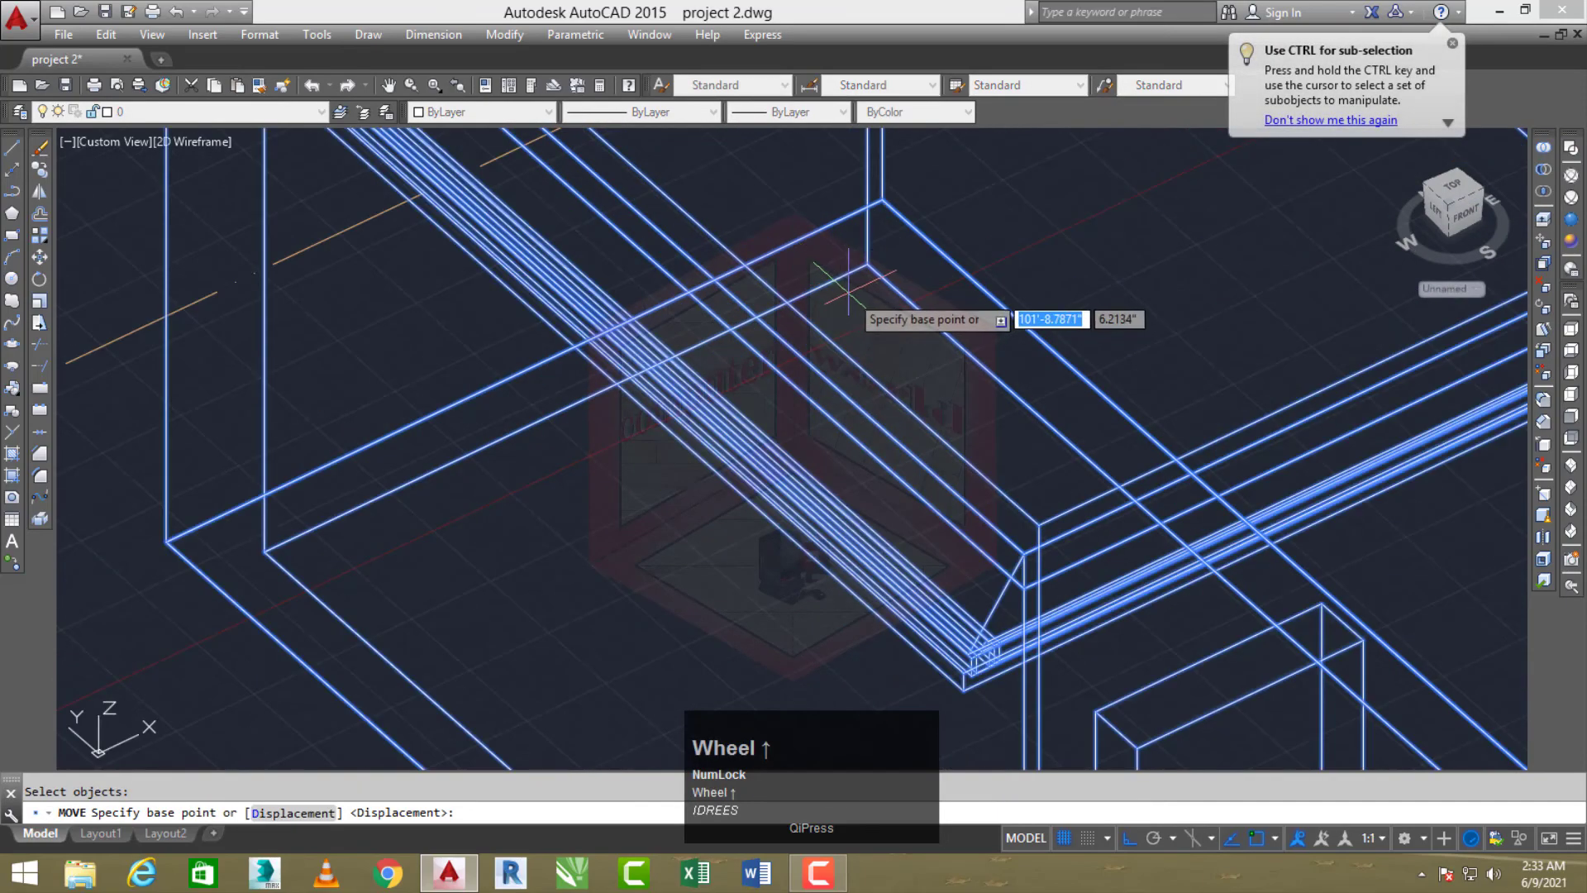
key("super")
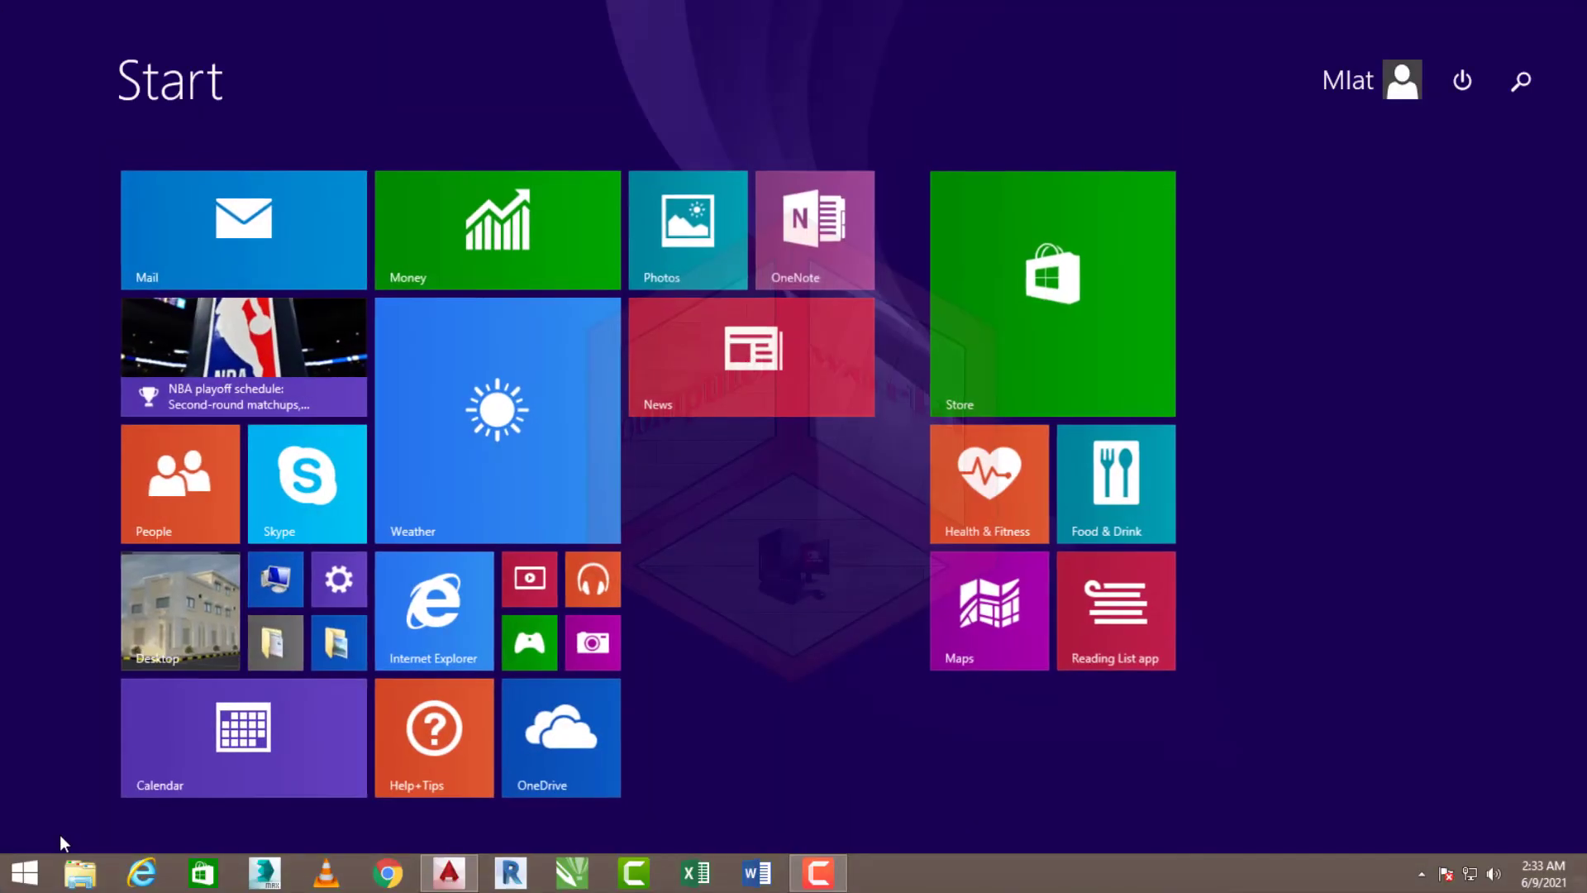
left_click(23, 872)
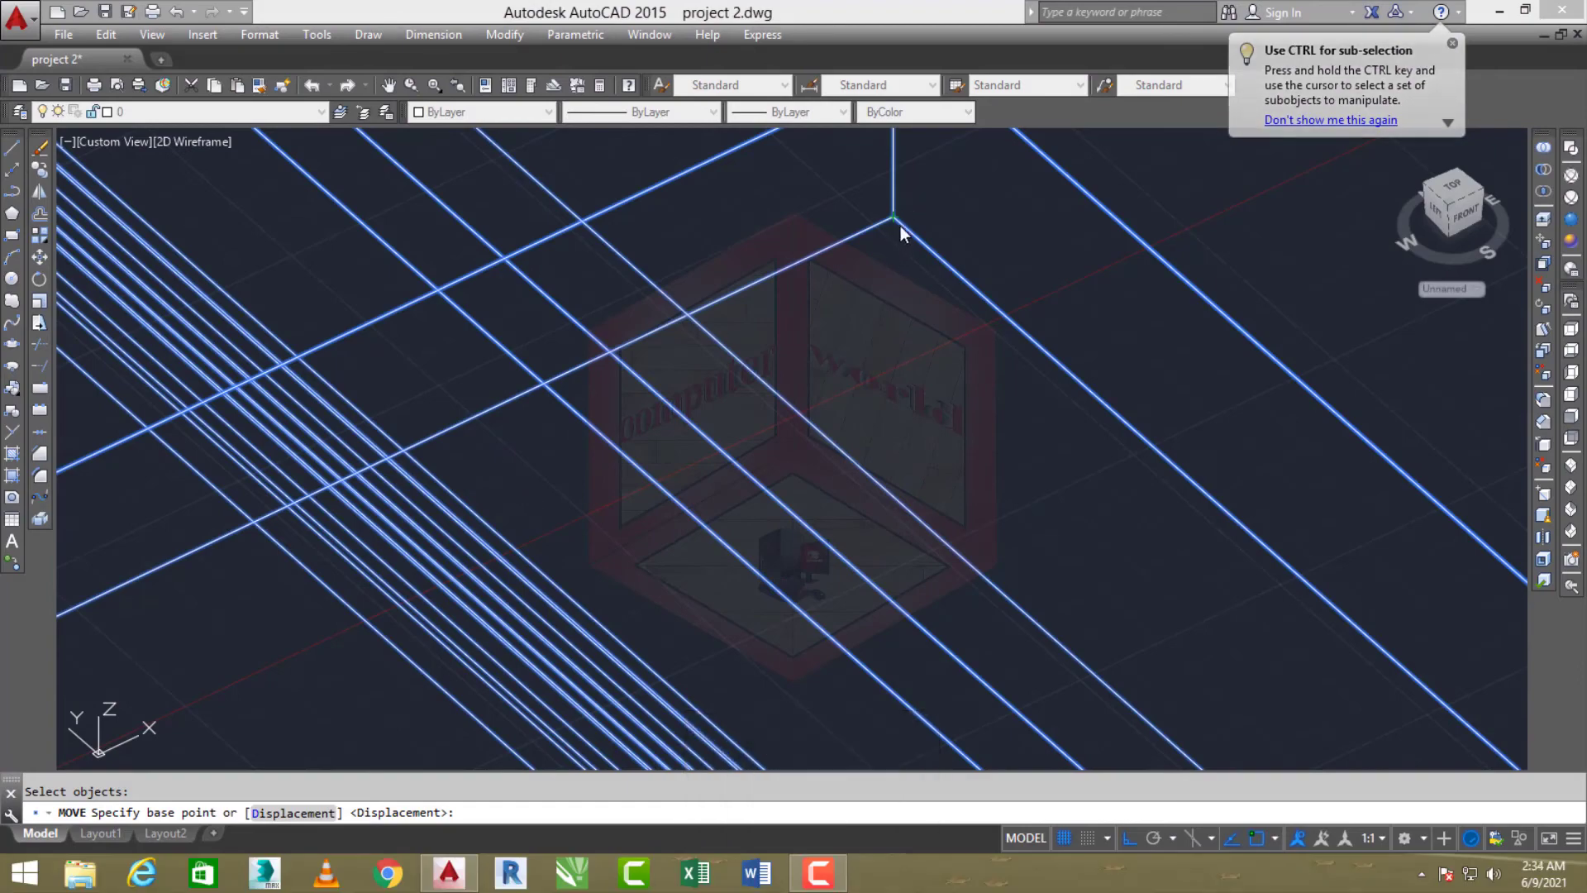
key("Escape")
scroll(894, 257, "down", 3)
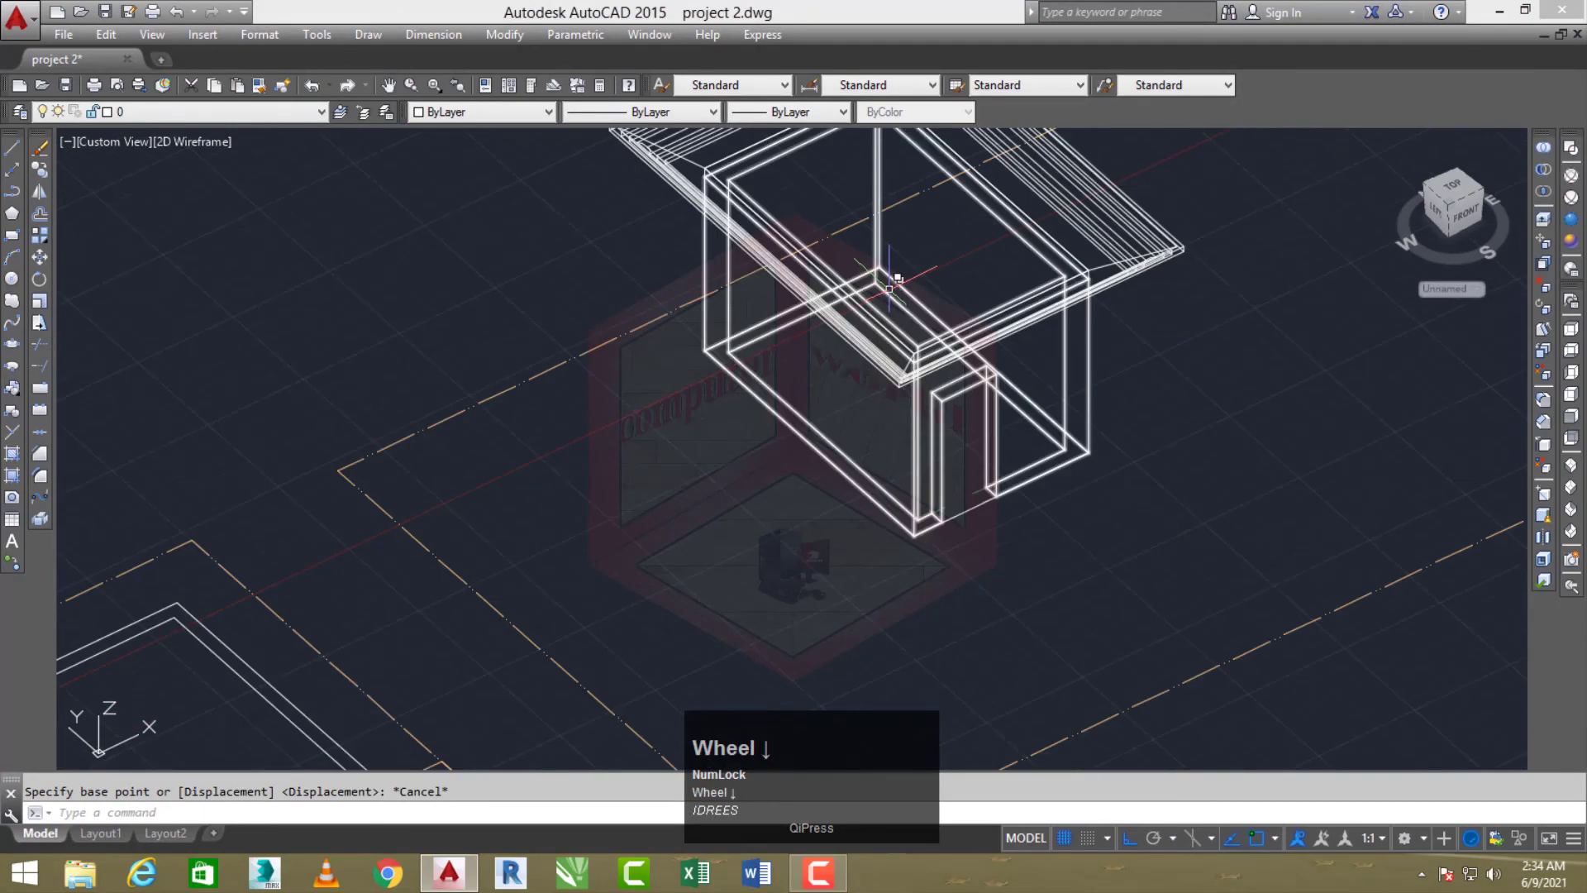
Move the complete stairwell room with its roof by its inner bottom back corner onto the matching stairwell corner on the house's roof
key("space")
left_click(1204, 224)
left_click(1063, 354)
right_click(1063, 355)
scroll(889, 267, "up", 5)
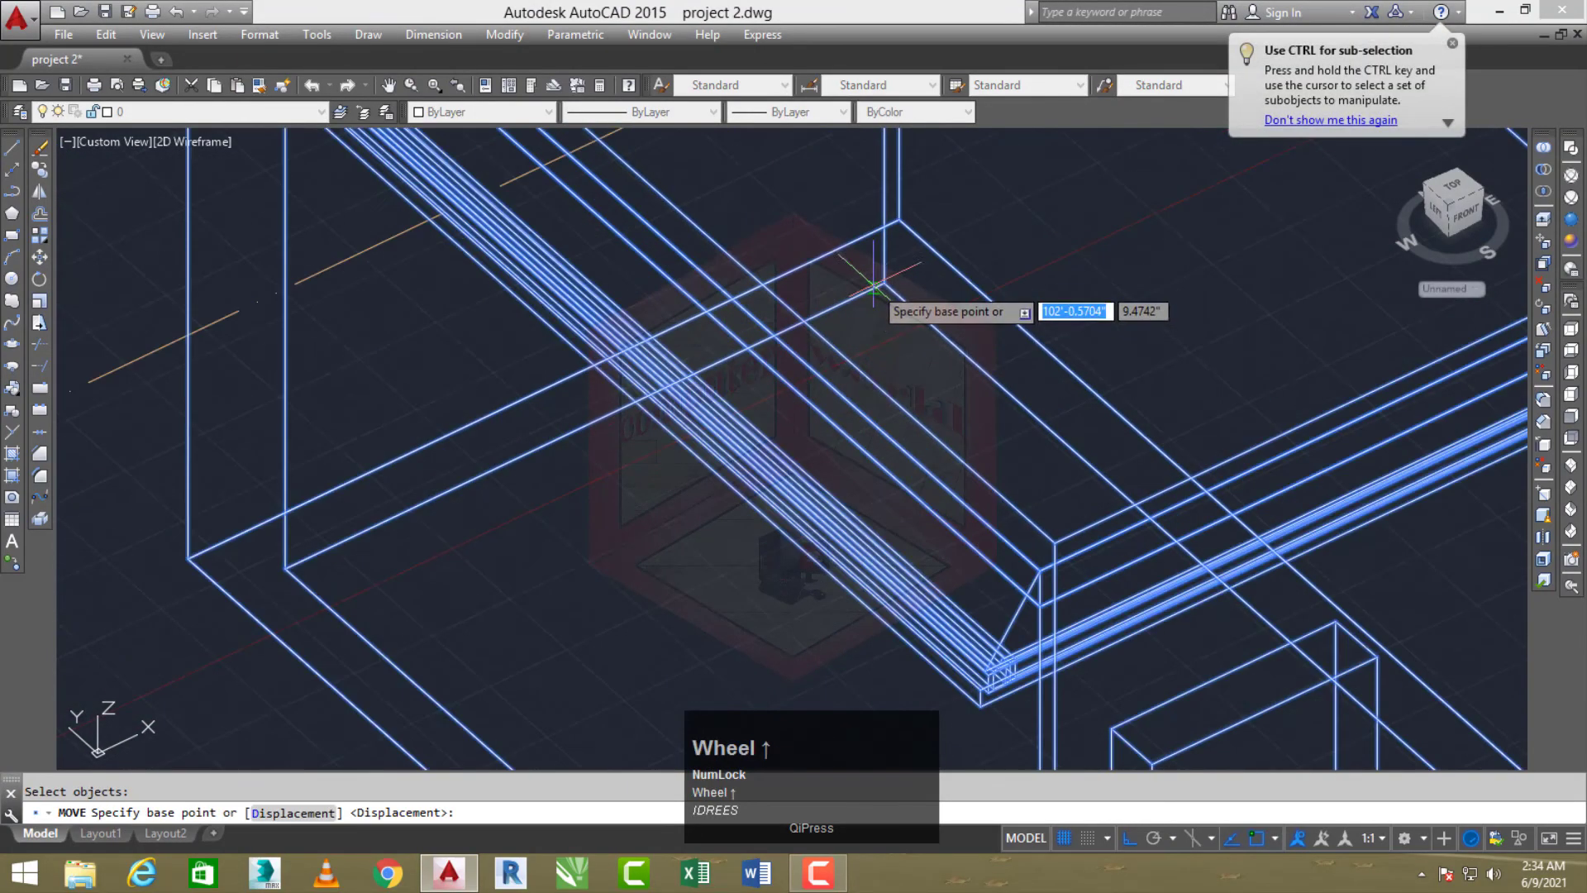
left_click(882, 242)
scroll(882, 243, "down", 5)
middle_click_drag(943, 344, 962, 340)
scroll(920, 466, "up", 5)
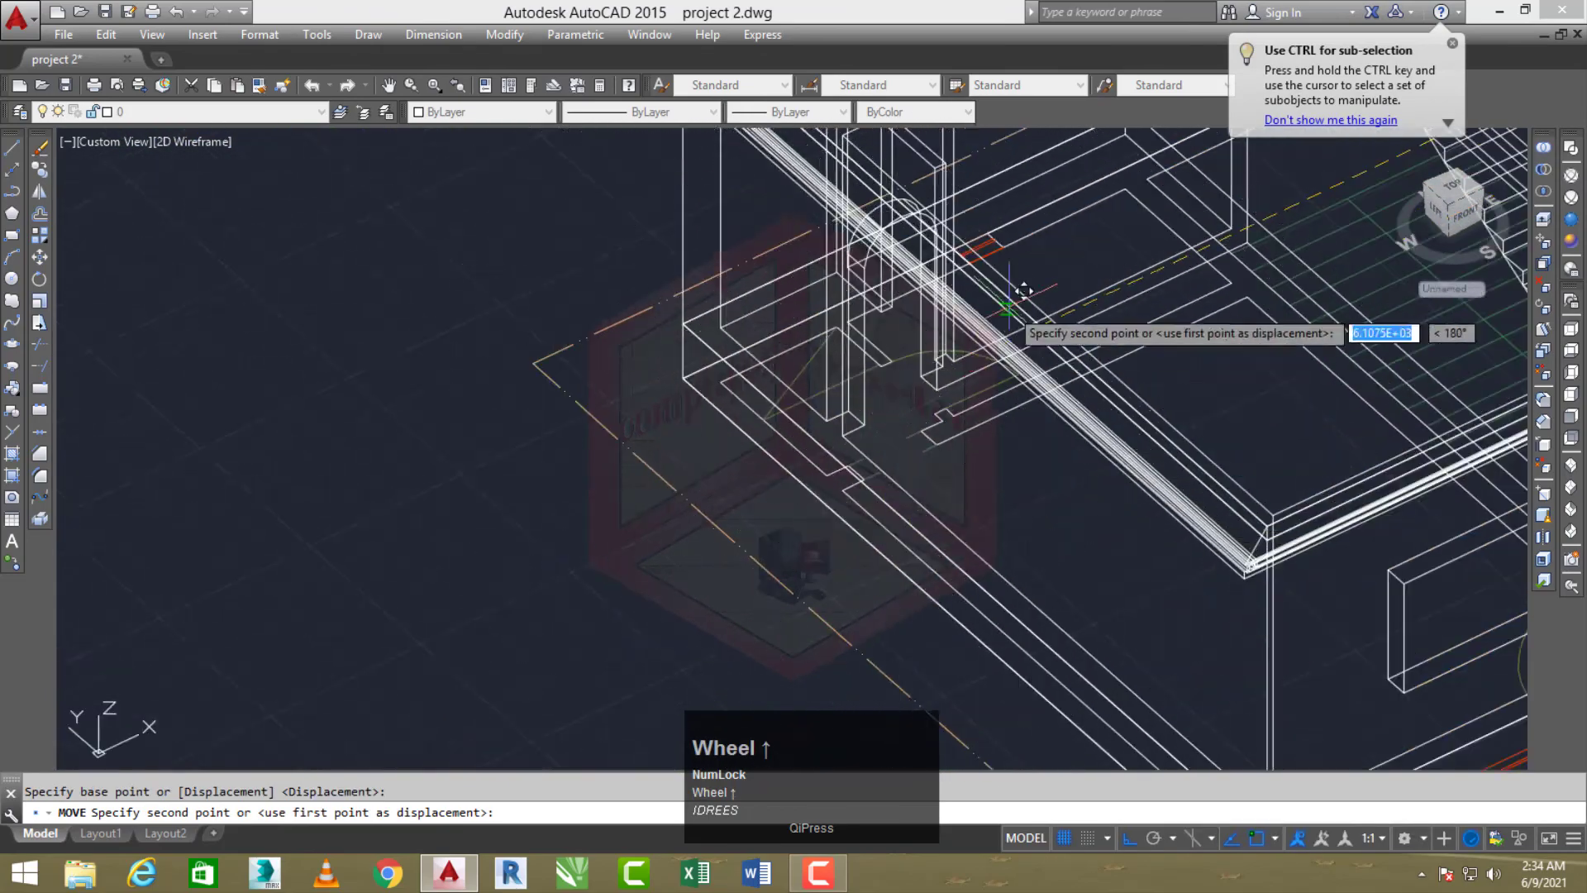
middle_click_drag(1025, 290, 953, 465)
scroll(1006, 382, "down", 2)
scroll(952, 464, "up", 6)
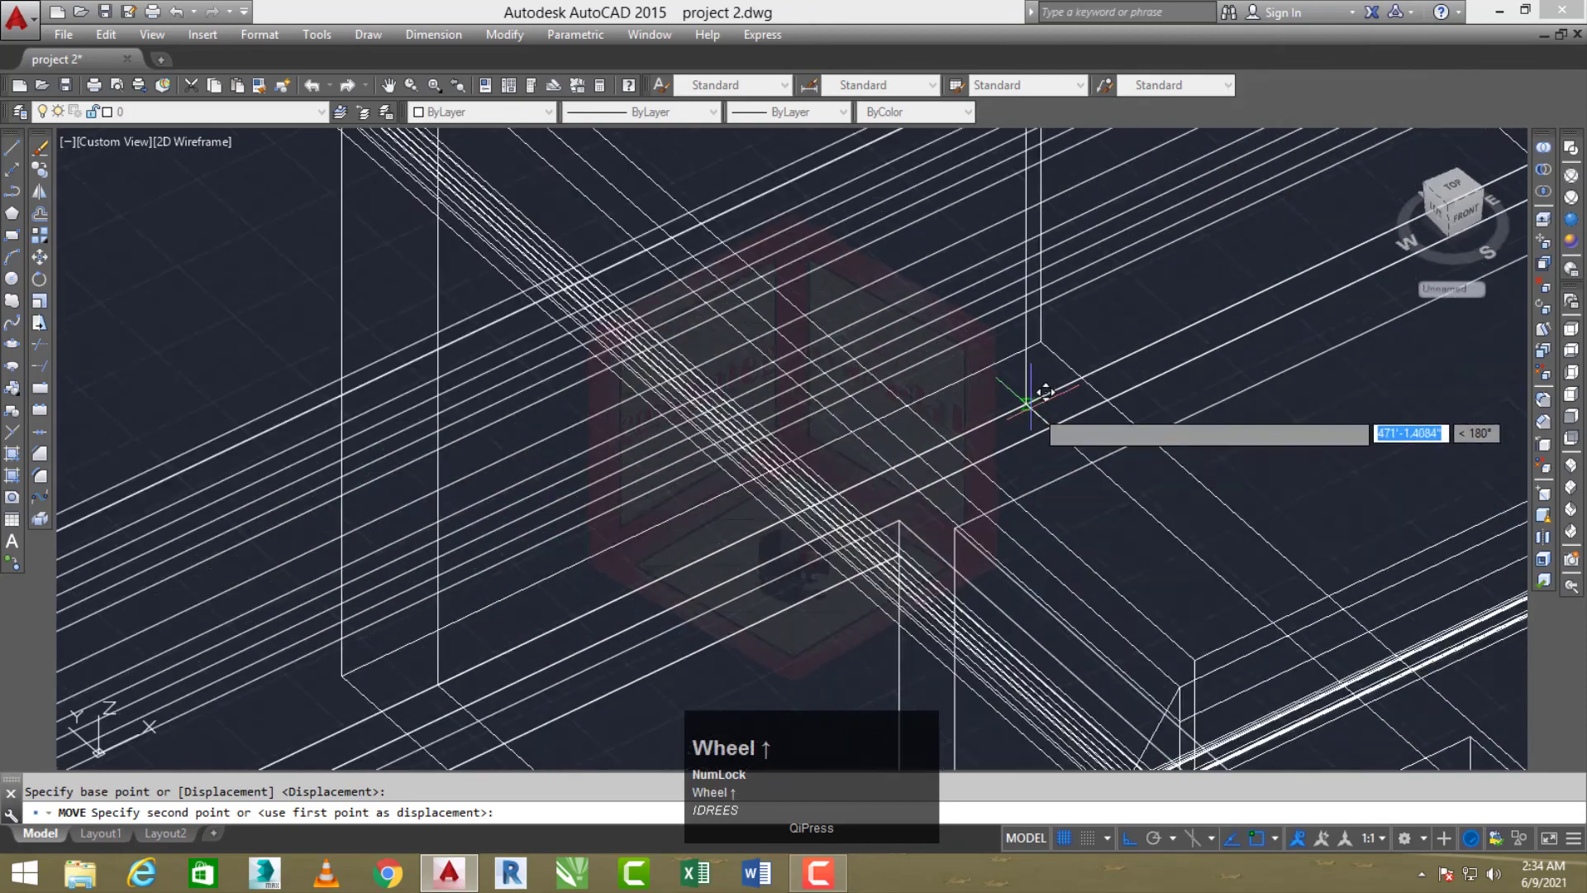
scroll(914, 503, "down", 6)
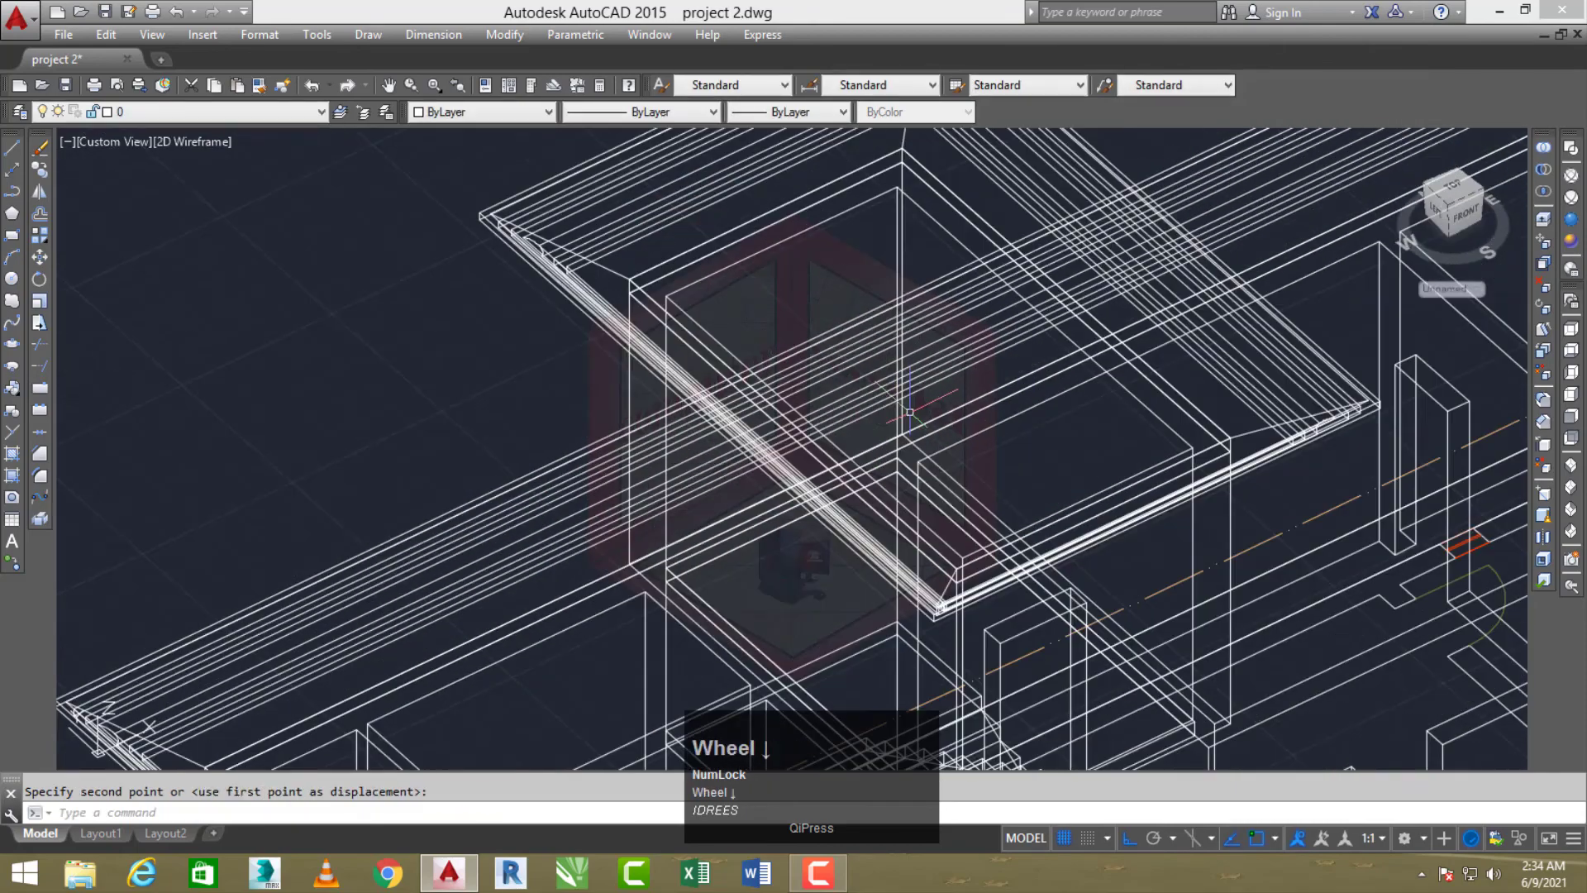
key("Escape")
Display the model in the Realistic visual style and inspect the whole house with the stairwell room on its roof
left_click(1568, 232)
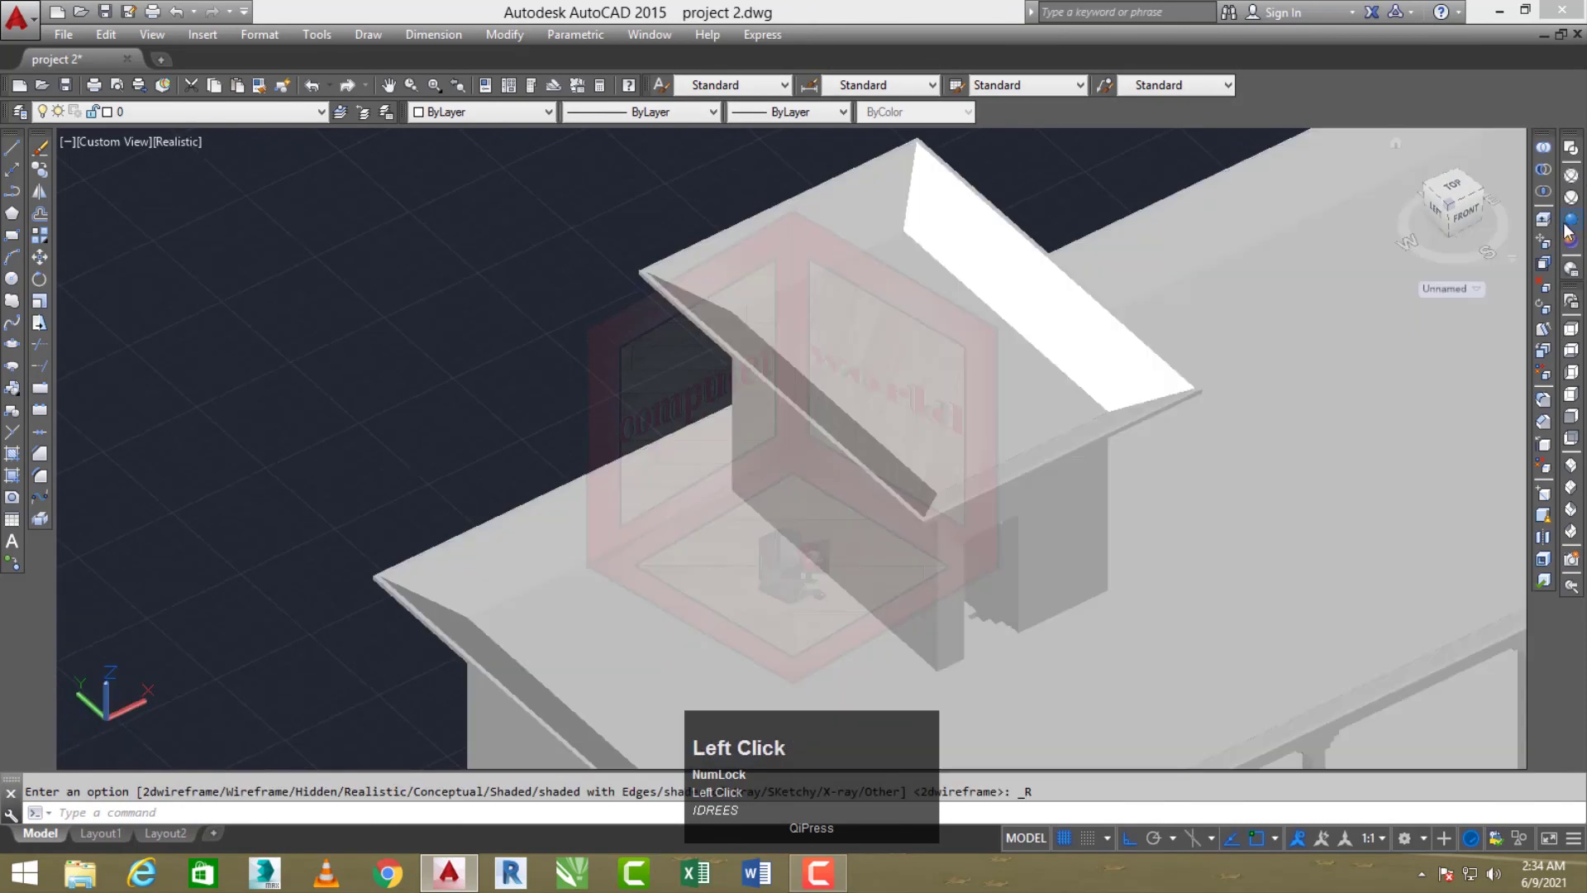
scroll(1273, 364, "down", 3)
middle_click_drag(1294, 384, 801, 476)
scroll(1117, 341, "down", 3)
middle_click_drag(1005, 497, 968, 499)
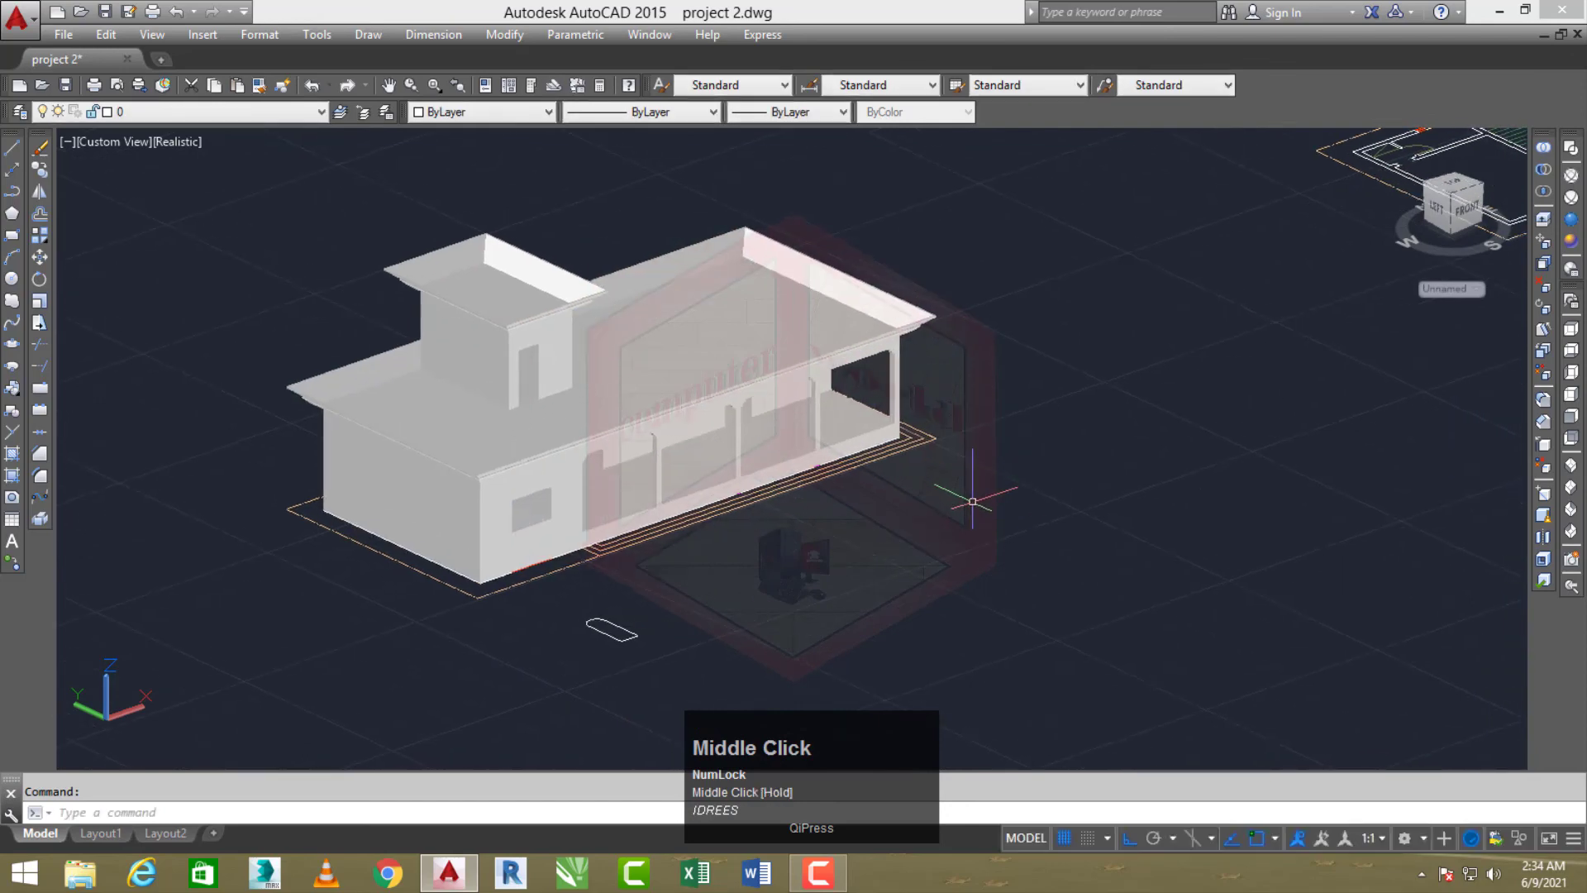